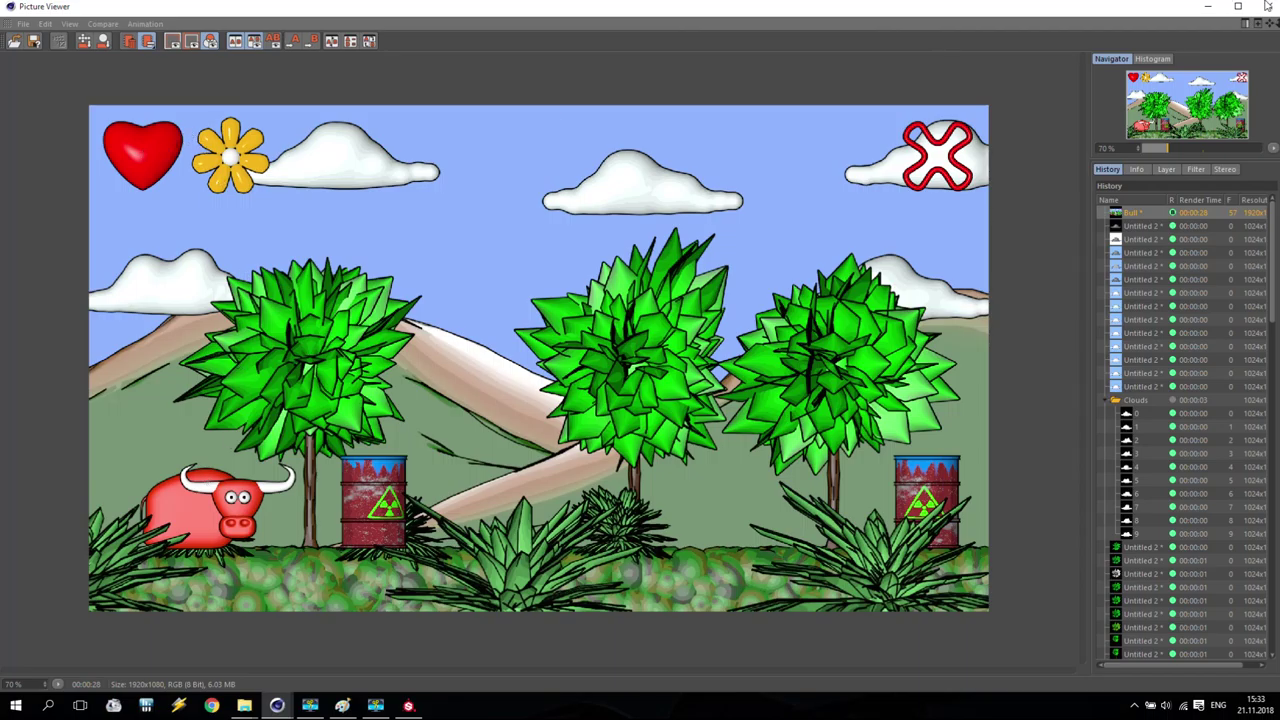
Minimize the Picture Viewer to bring back the main editor showing the Drum
click(1209, 8)
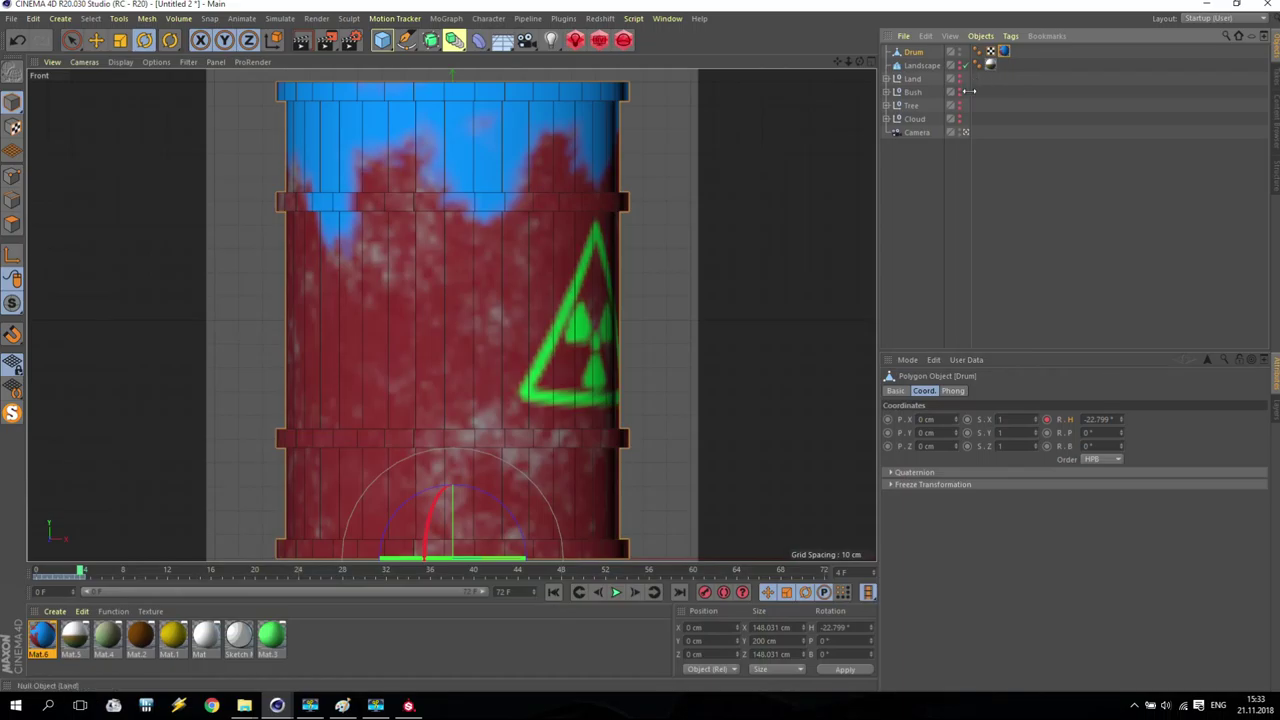
In the camera view, add a Sphere with a Formula deformer parented under it
click(965, 132)
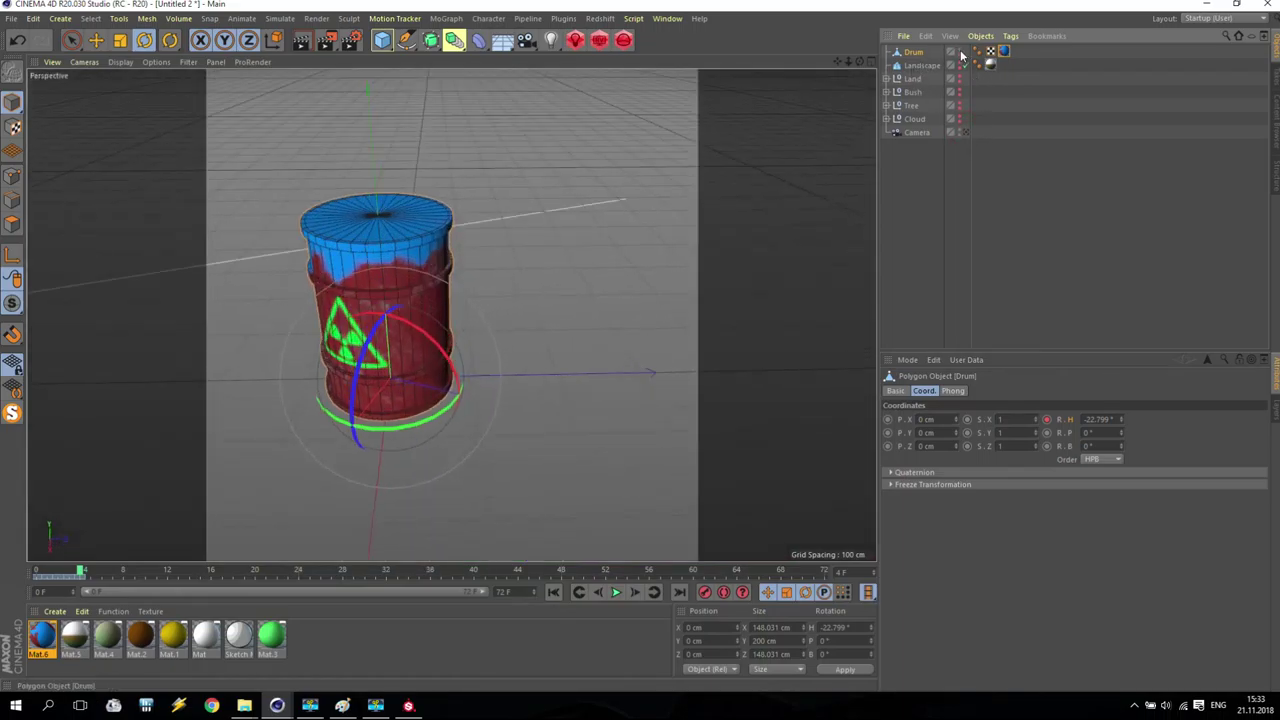
key(alt+s)
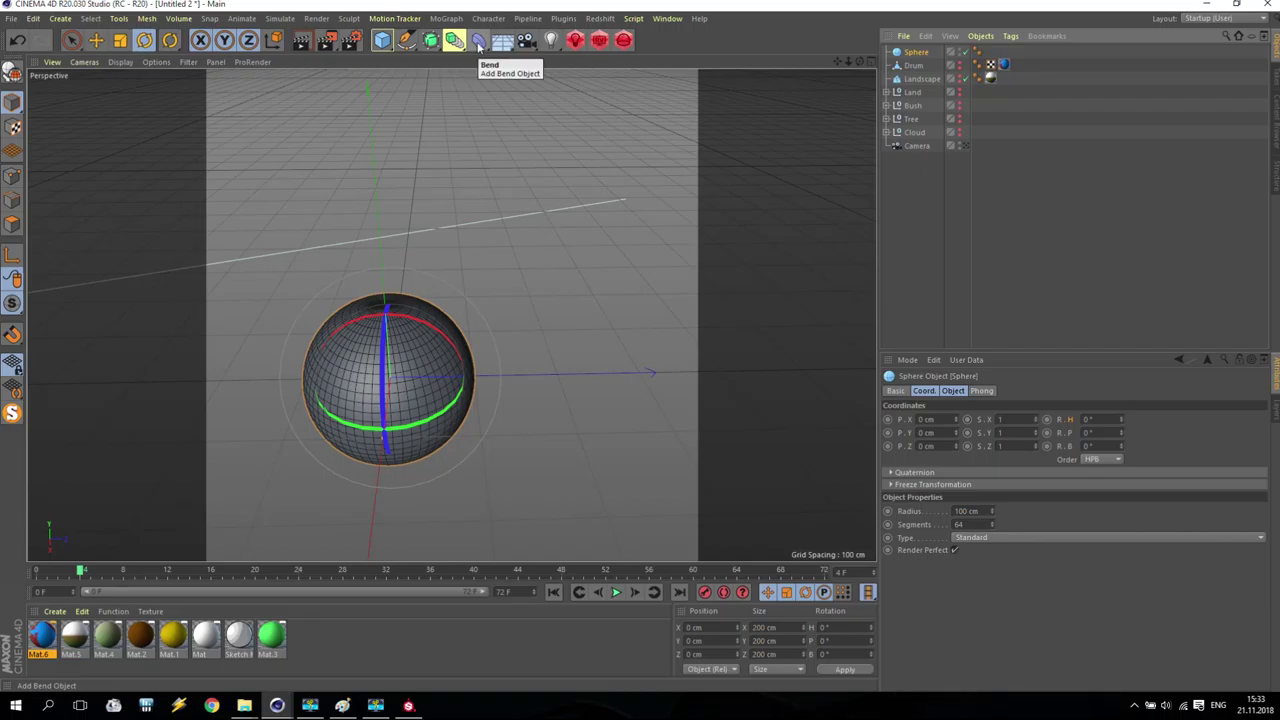
click(479, 44)
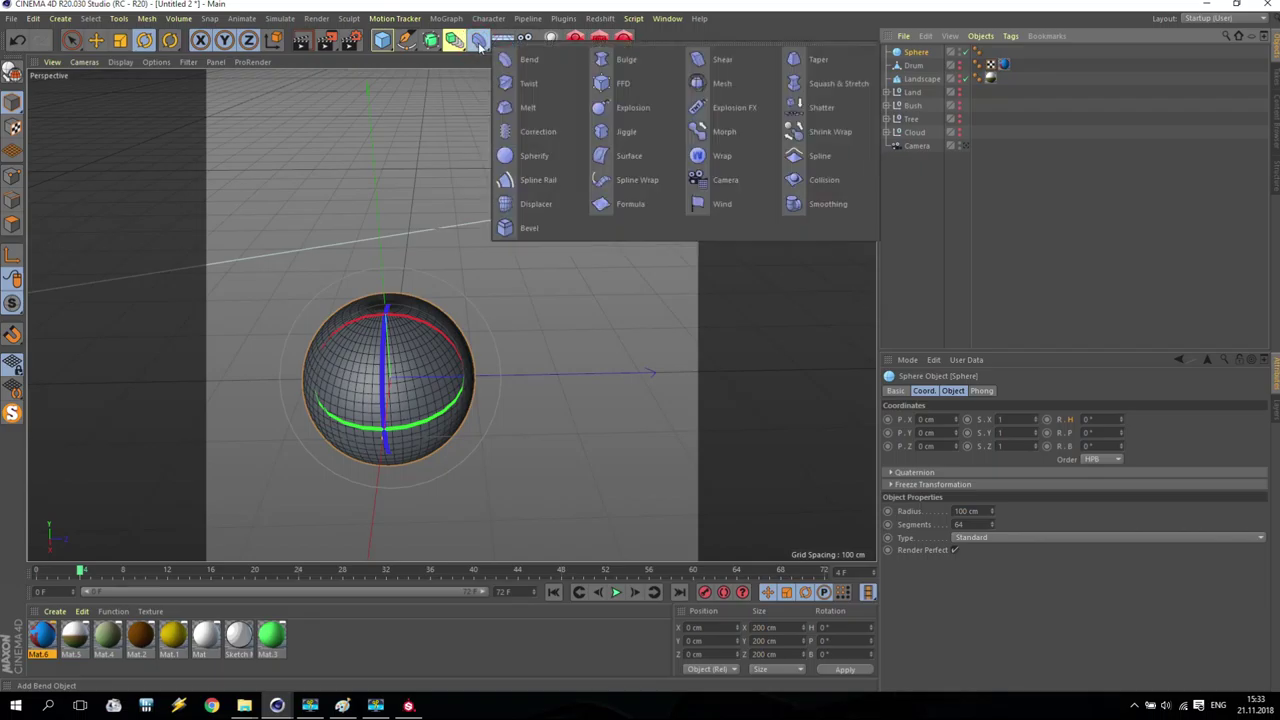
click(638, 202)
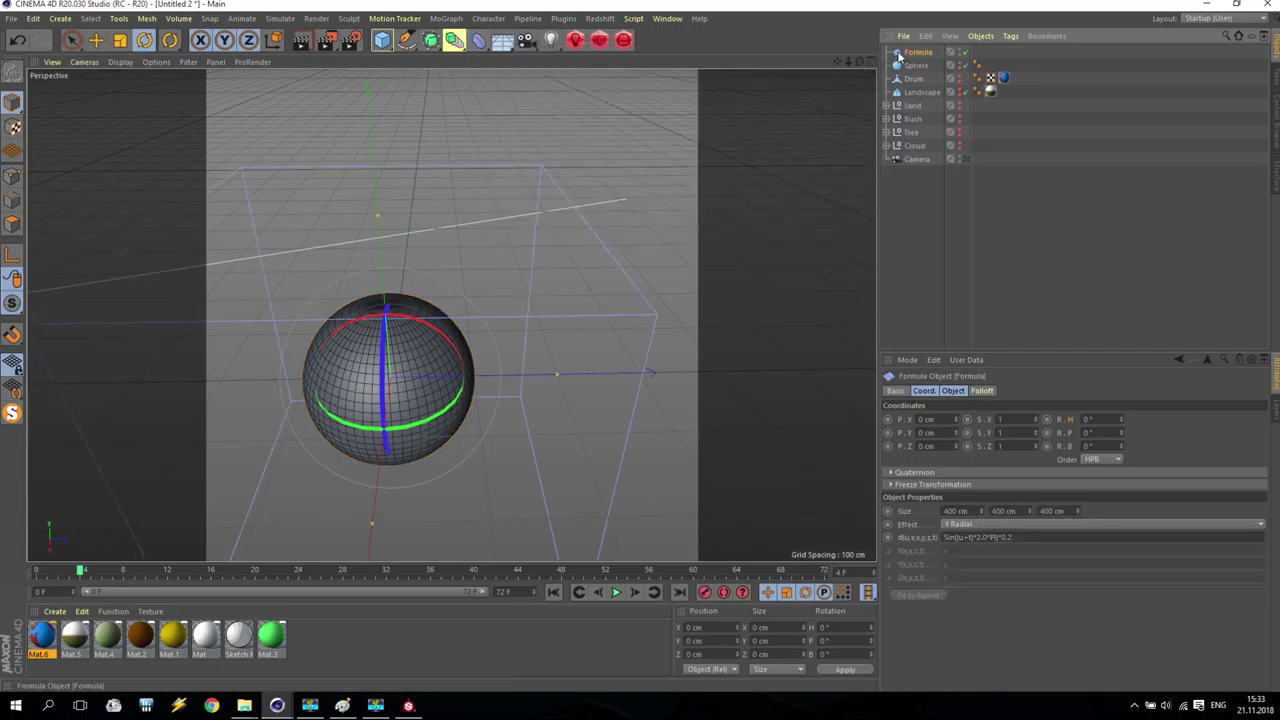
drag(915, 54, 919, 67)
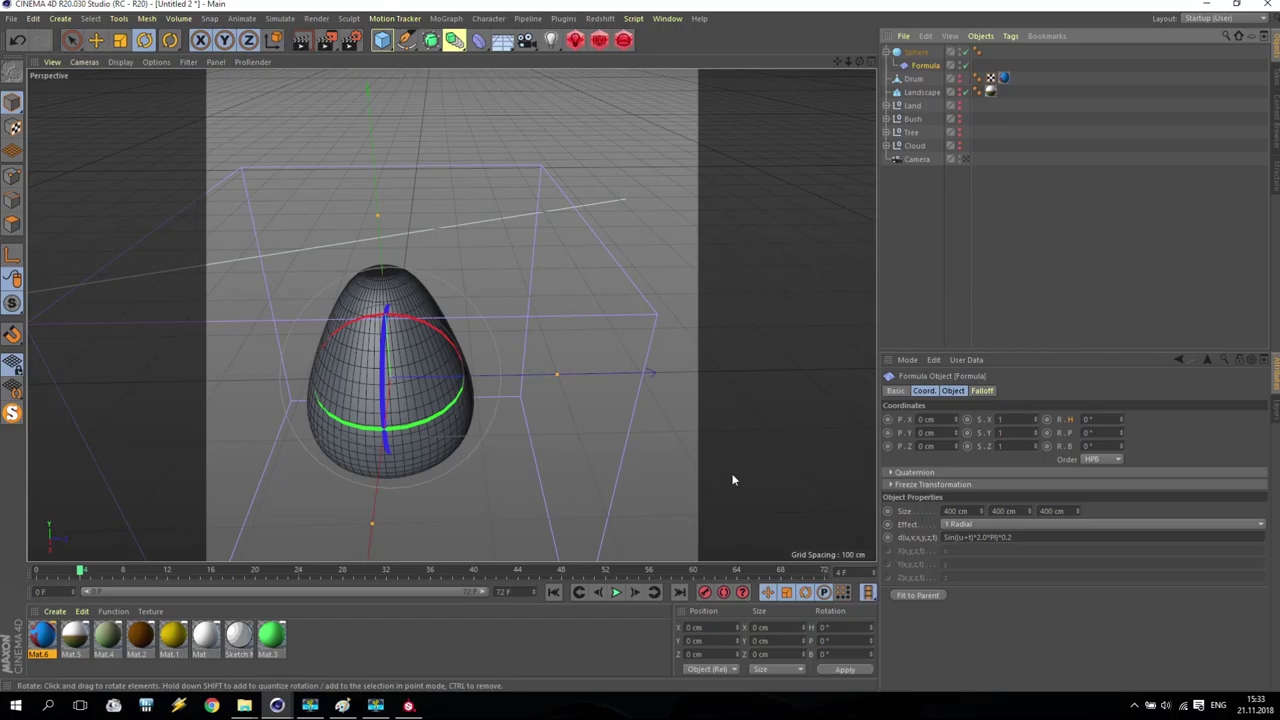
Size the Formula deformer to 4000 × 400 × 750 cm, flattening the sphere into a dome
click(952, 511)
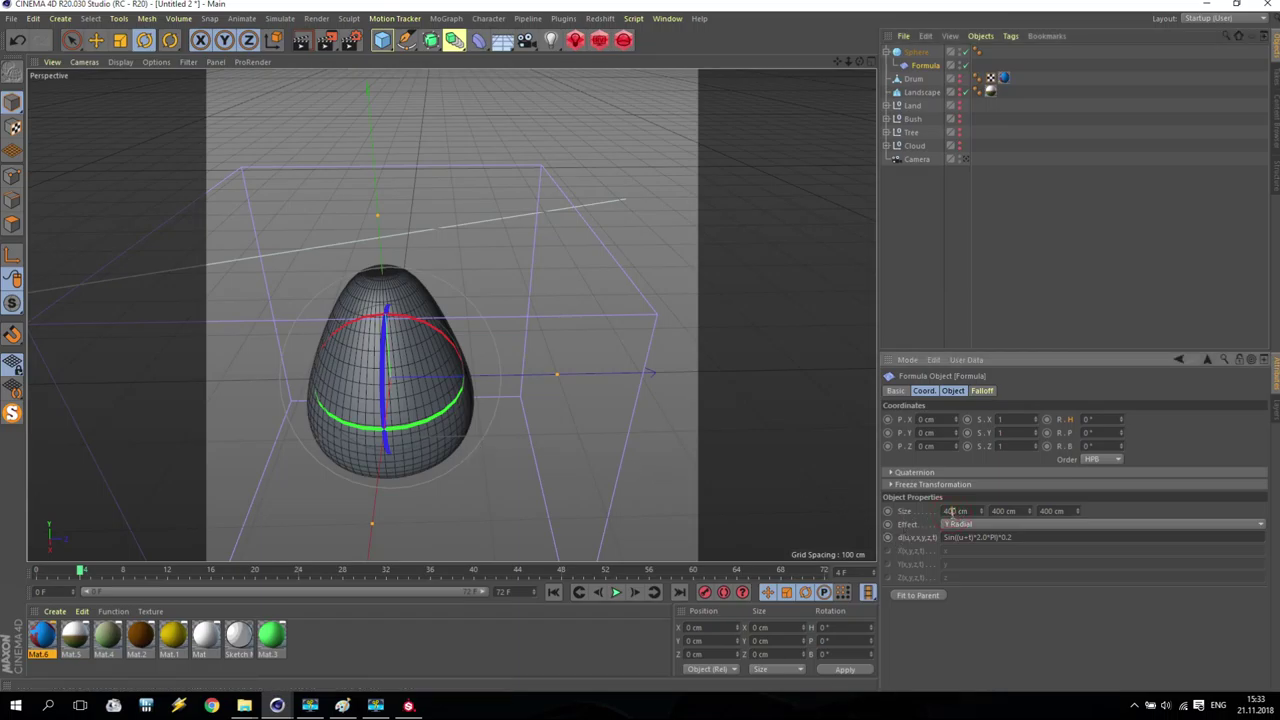
text(0)
double_click(1050, 511)
text(75)
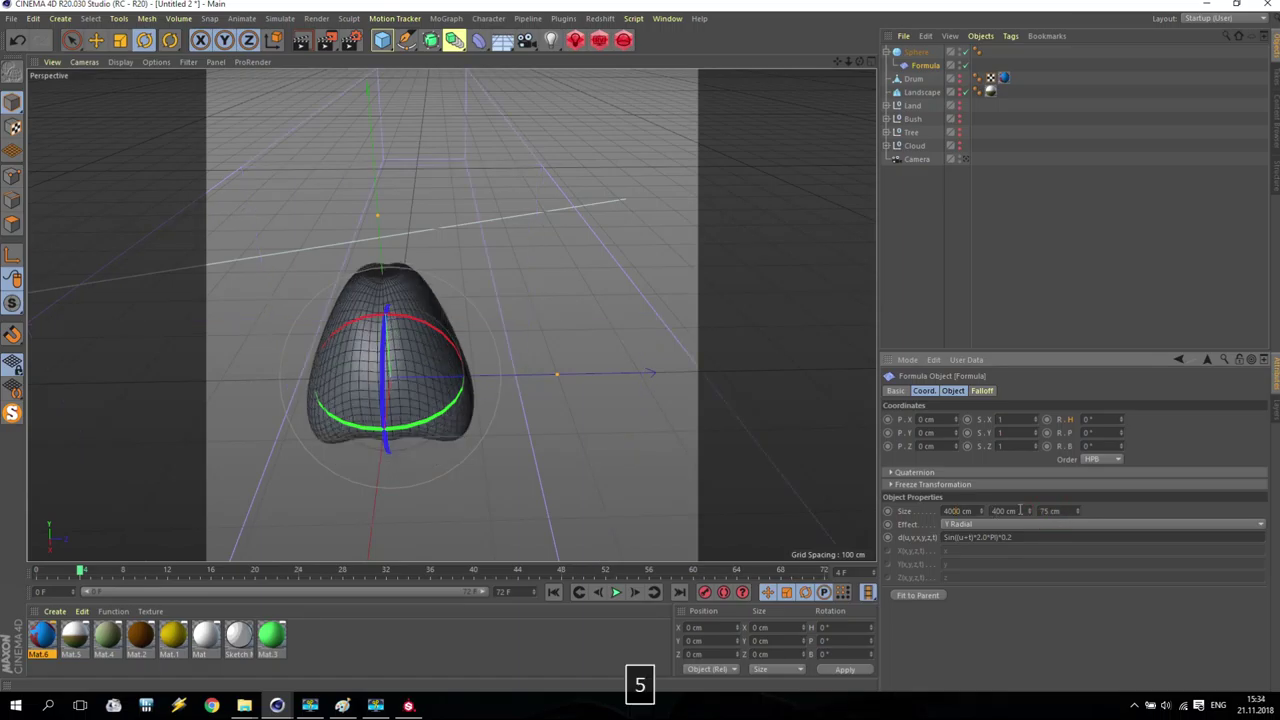
text(0)
key(Return)
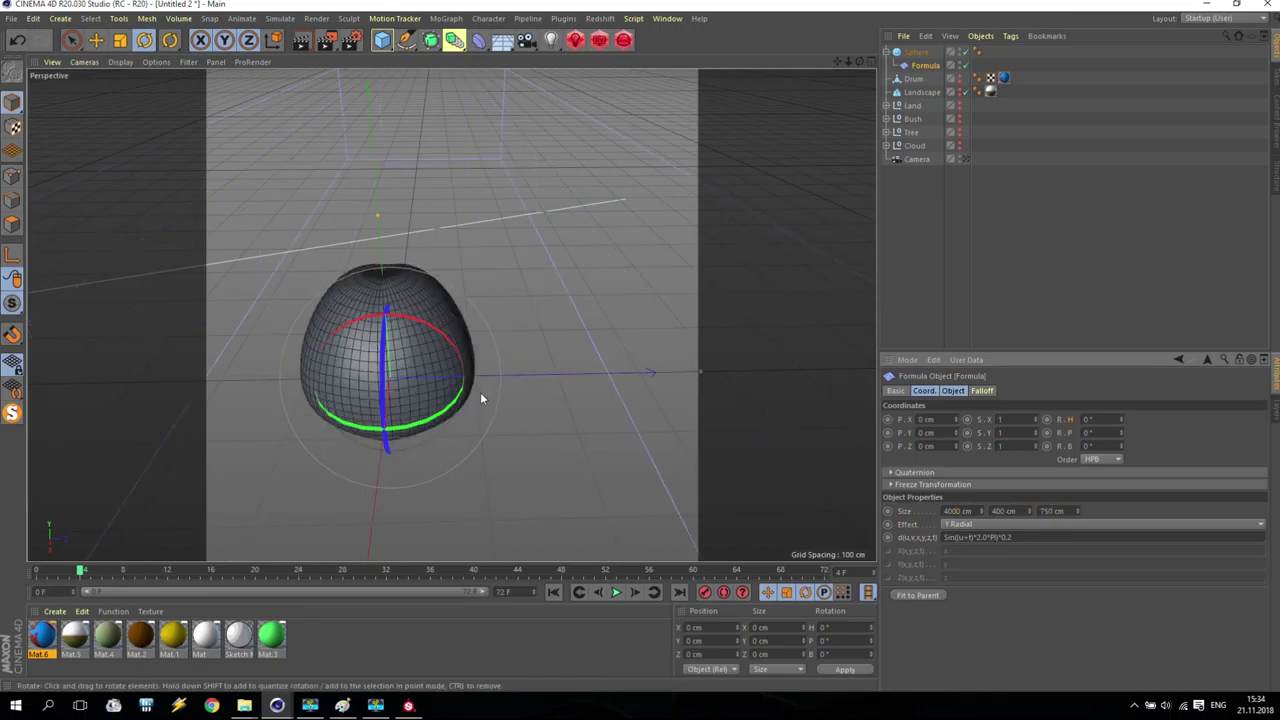
alt+drag(486, 420, 409, 318)
click(667, 18)
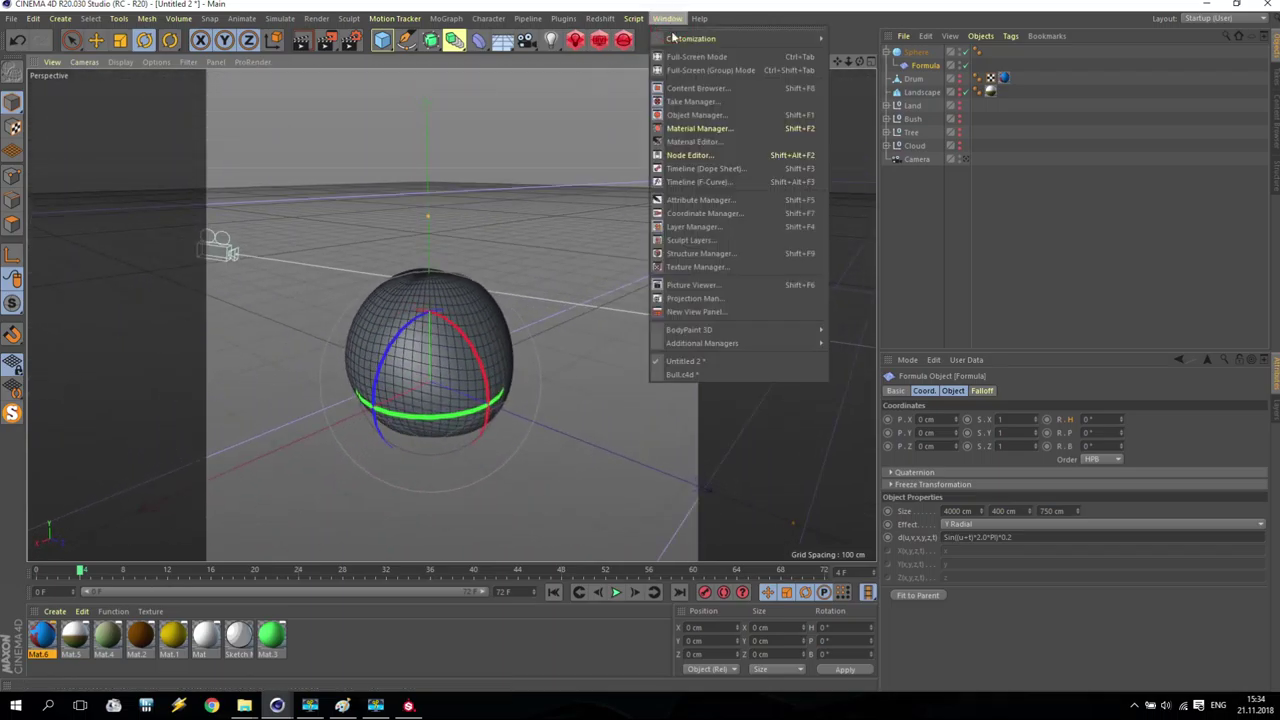
click(702, 375)
click(898, 78)
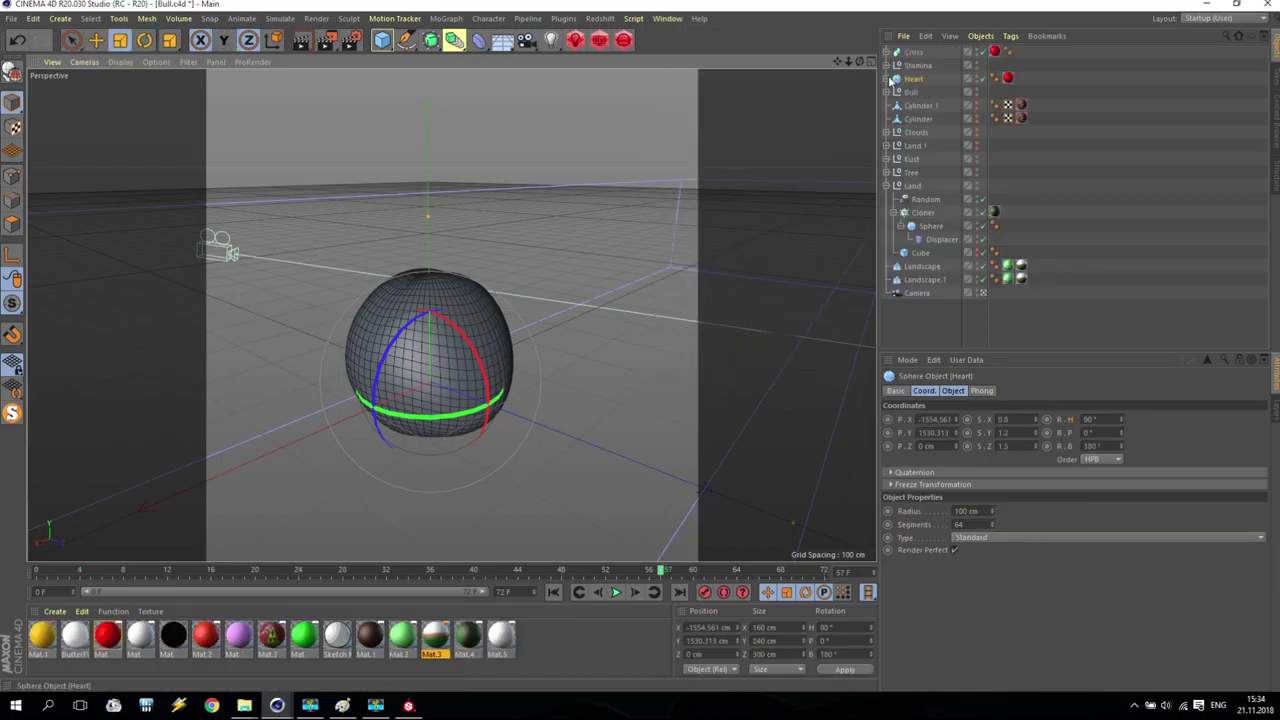
key(ctrl+v)
key(F4)
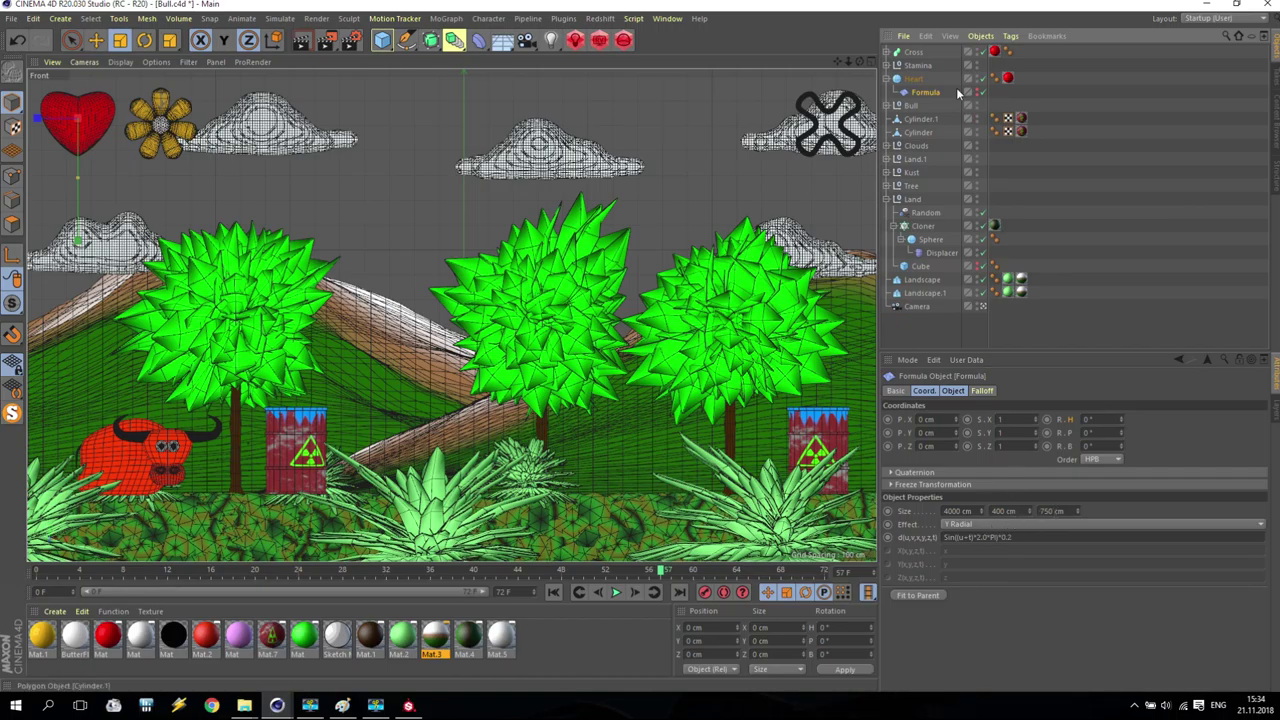
click(917, 80)
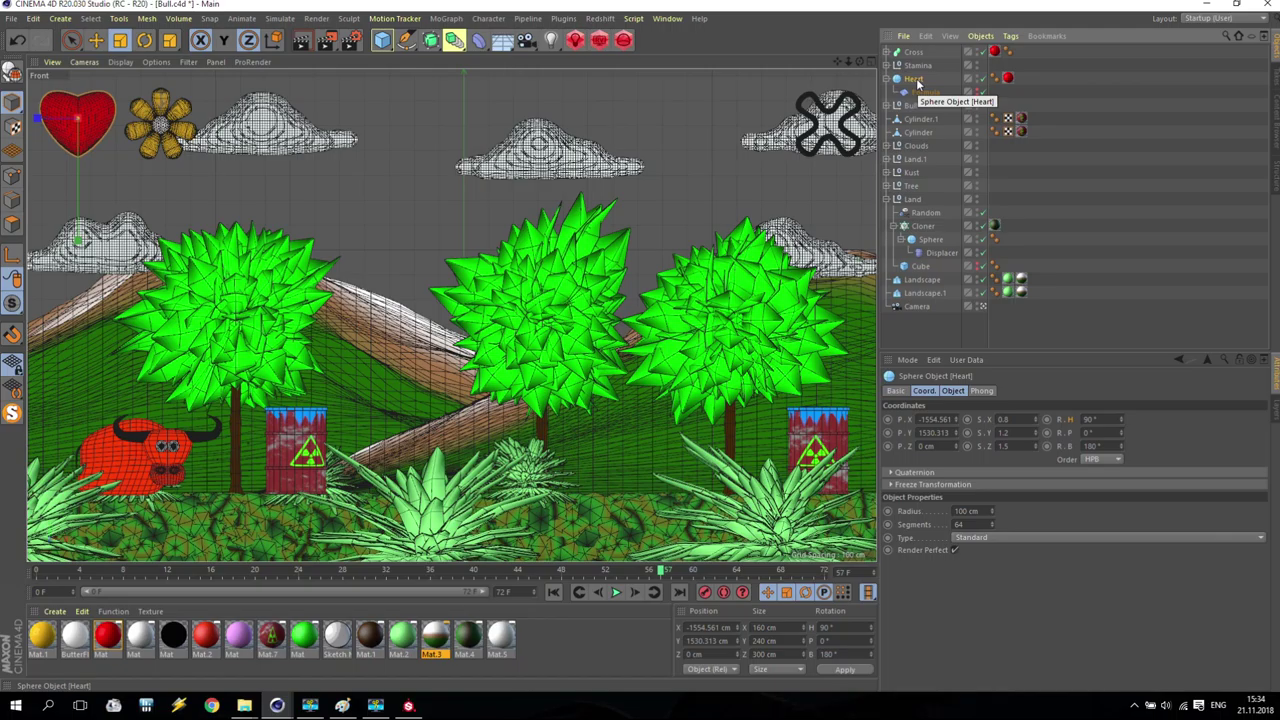
click(667, 18)
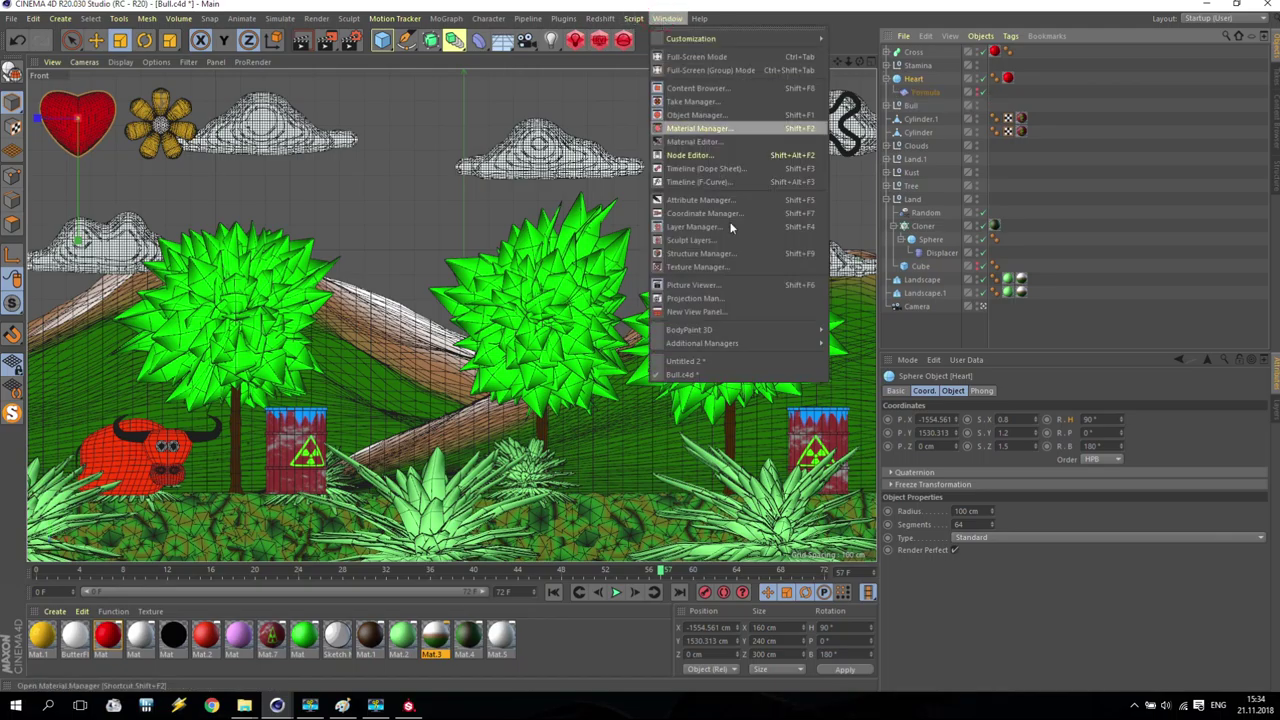
click(716, 376)
click(667, 18)
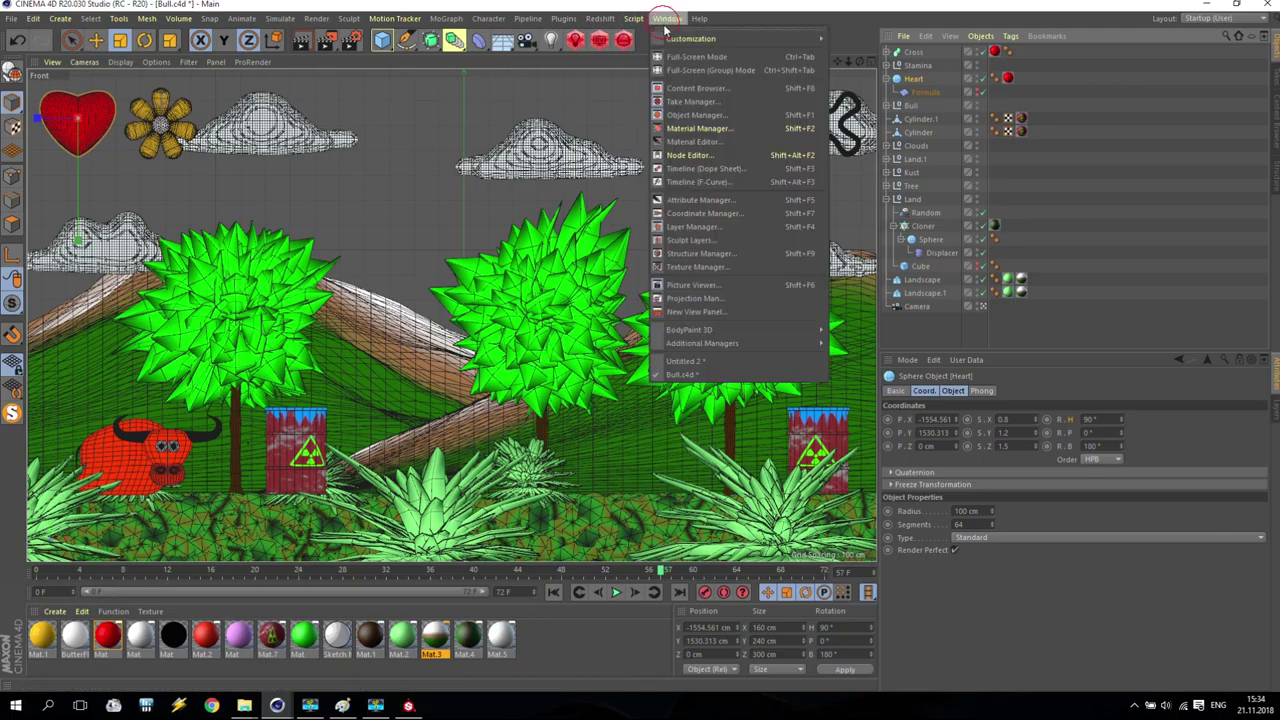
click(709, 358)
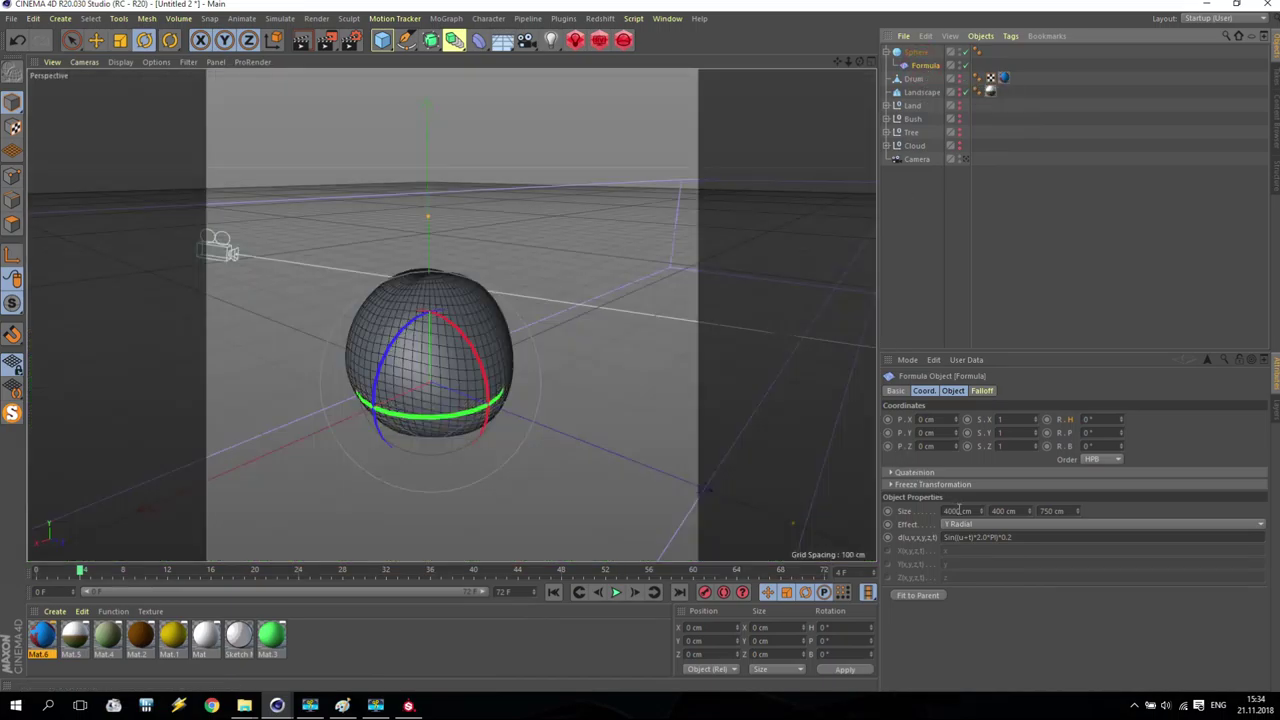
scroll(456, 390, down, 5)
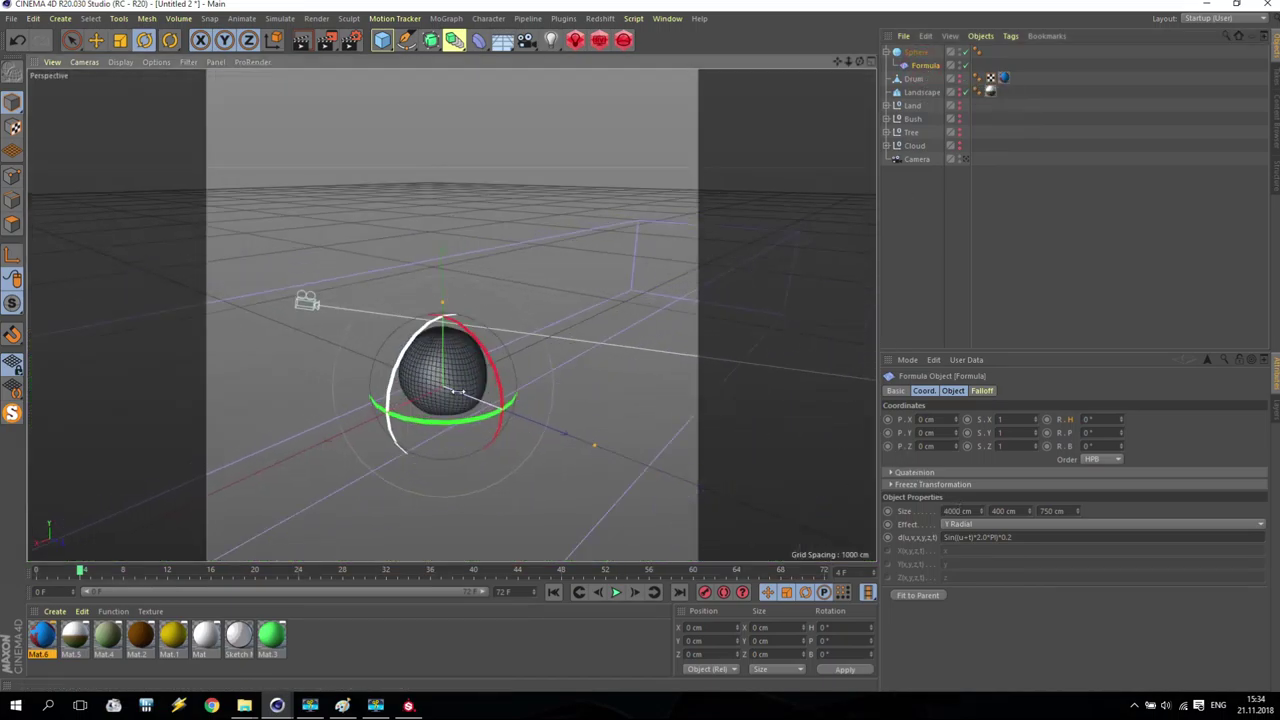
scroll(456, 390, up, 4)
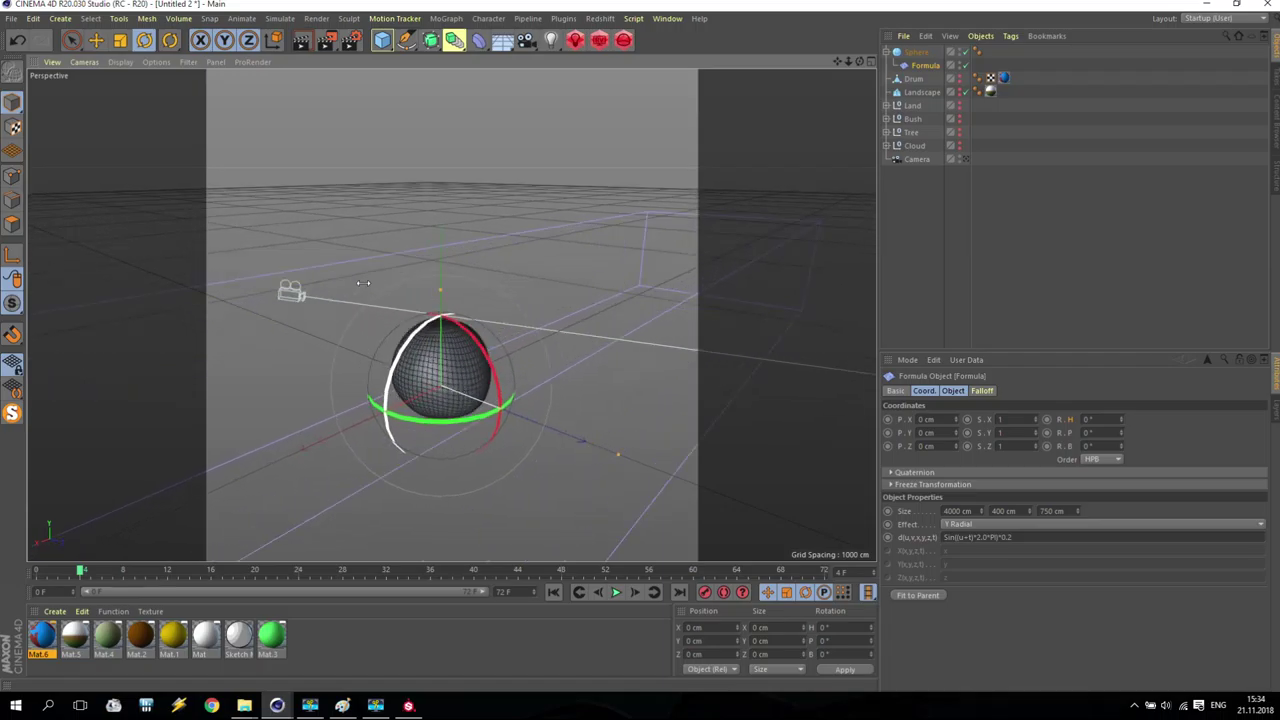
Try a 200 cm sphere radius, revert to 100 cm, and toggle Render Perfect
click(917, 52)
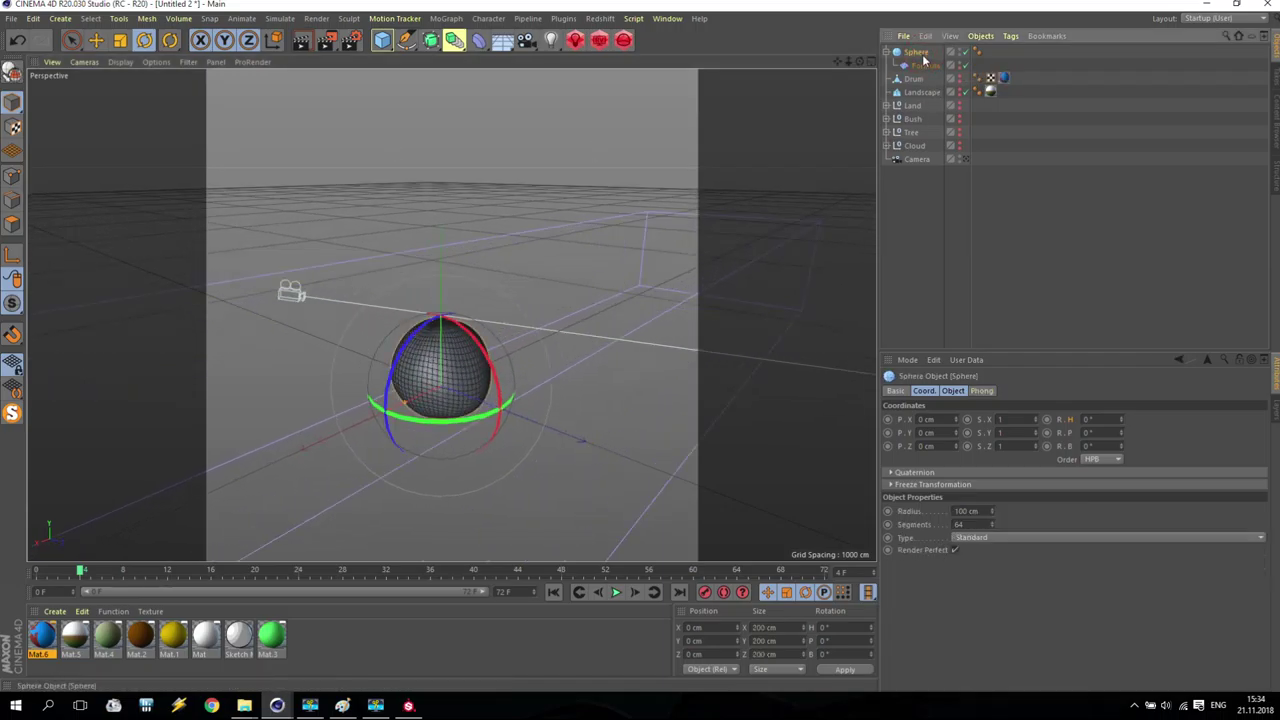
click(985, 511)
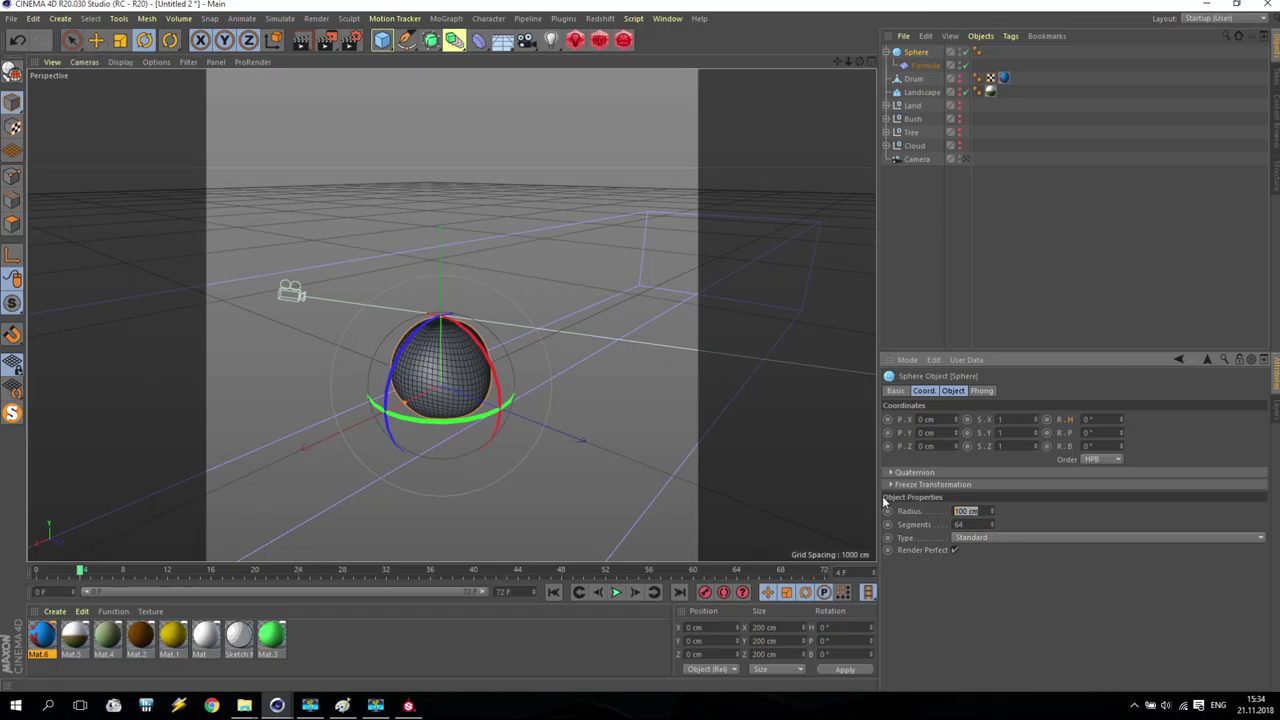
text(200)
key(Return)
text(10)
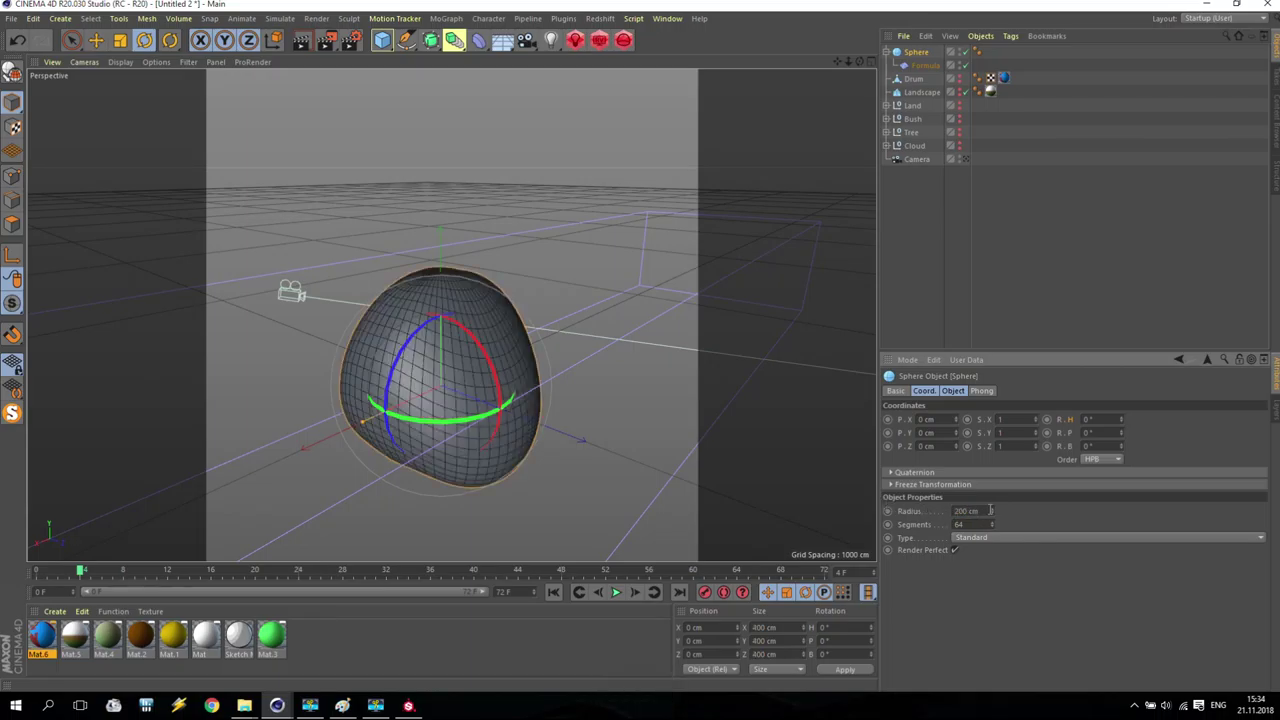
text(0)
key(Return)
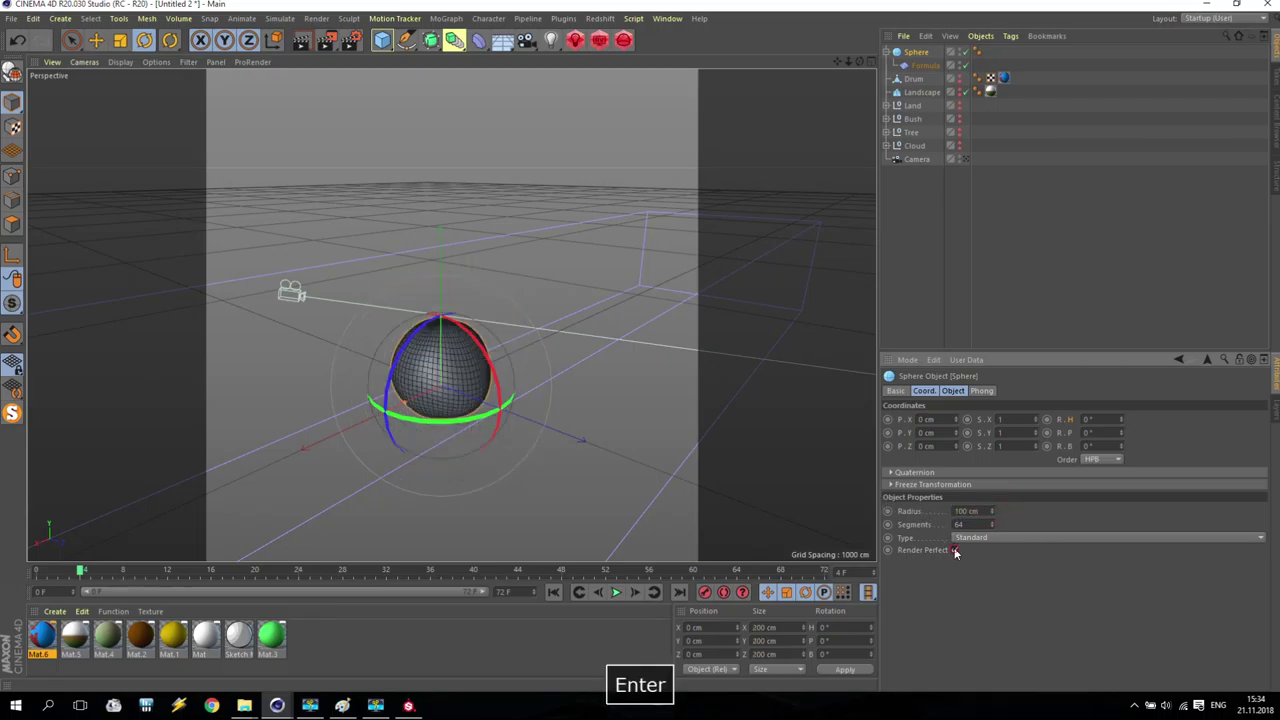
click(955, 551)
Inspect the heart shape, undo a test rotation, review the Formula expression, and scrub to frame 0
alt+drag(410, 400, 501, 361)
scroll(340, 360, up, 5)
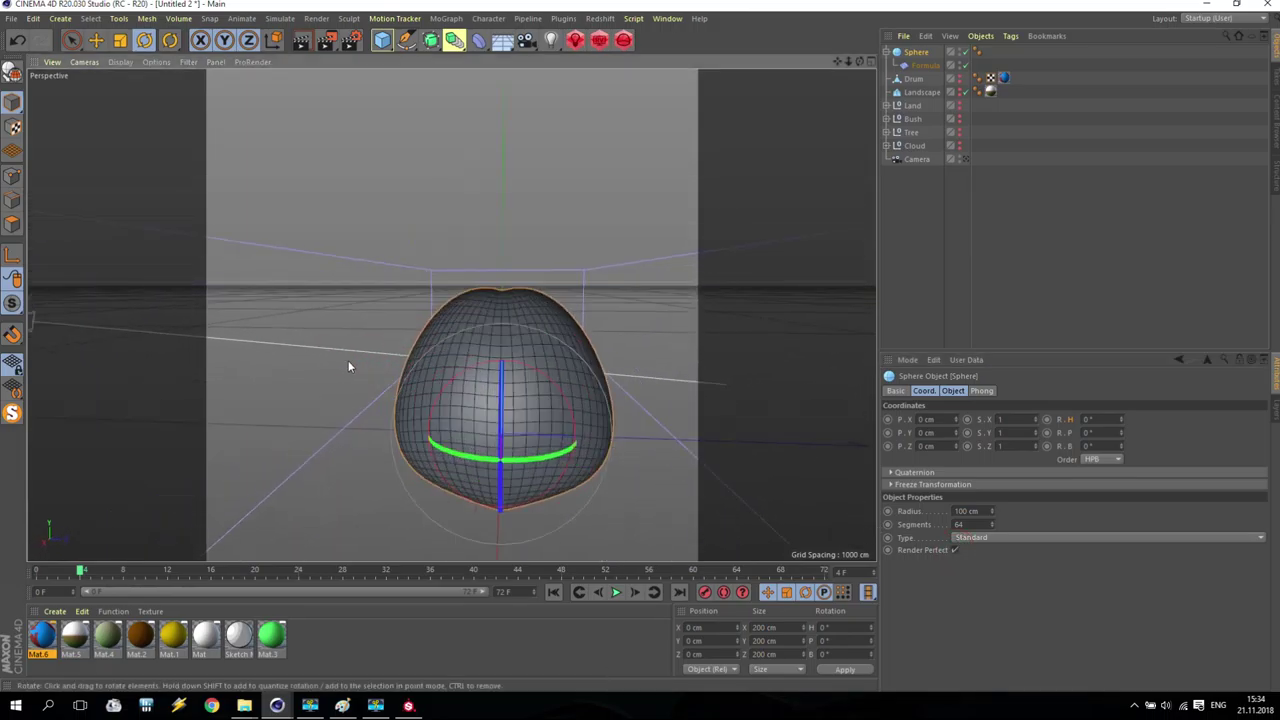
drag(460, 462, 595, 467)
click(17, 40)
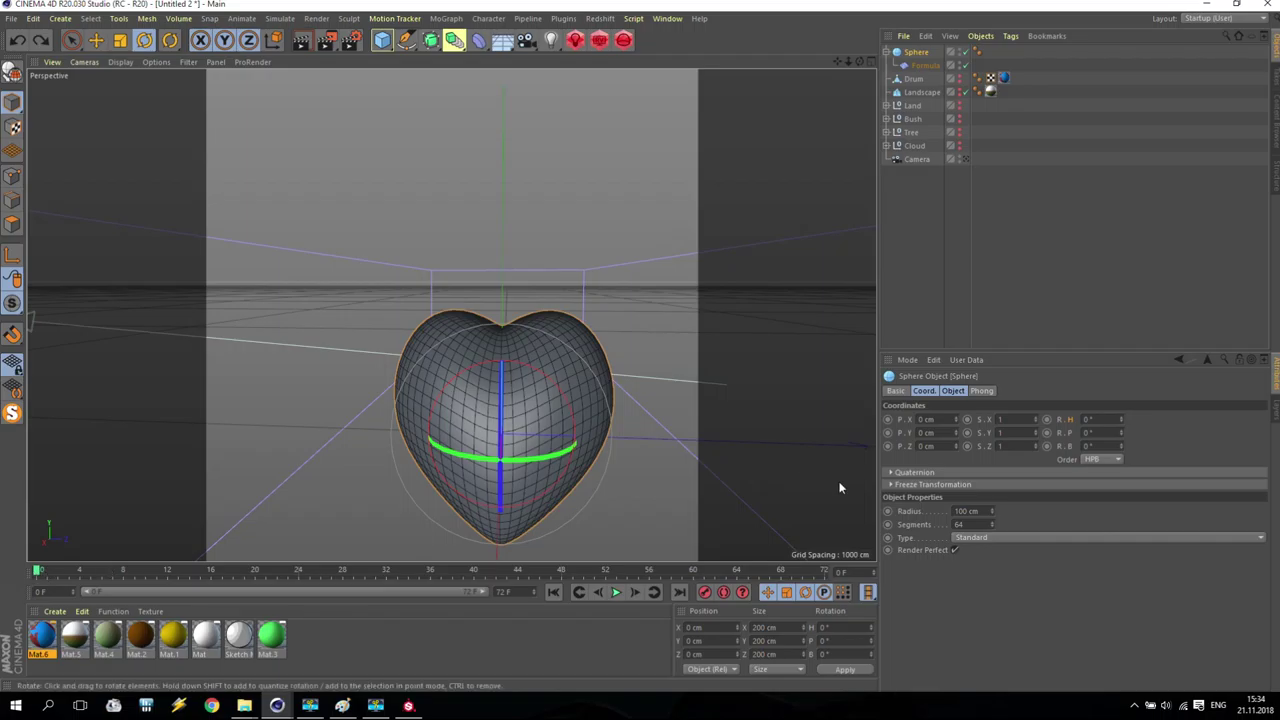
click(921, 65)
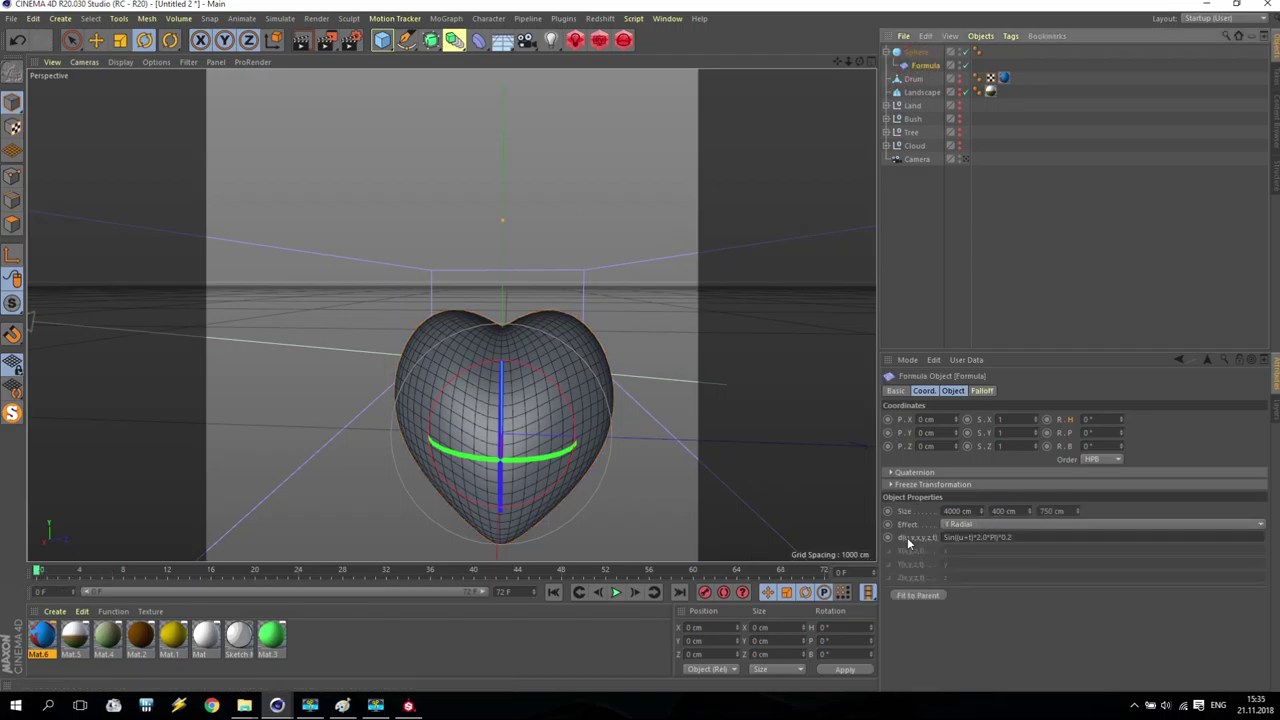
drag(1028, 535, 933, 547)
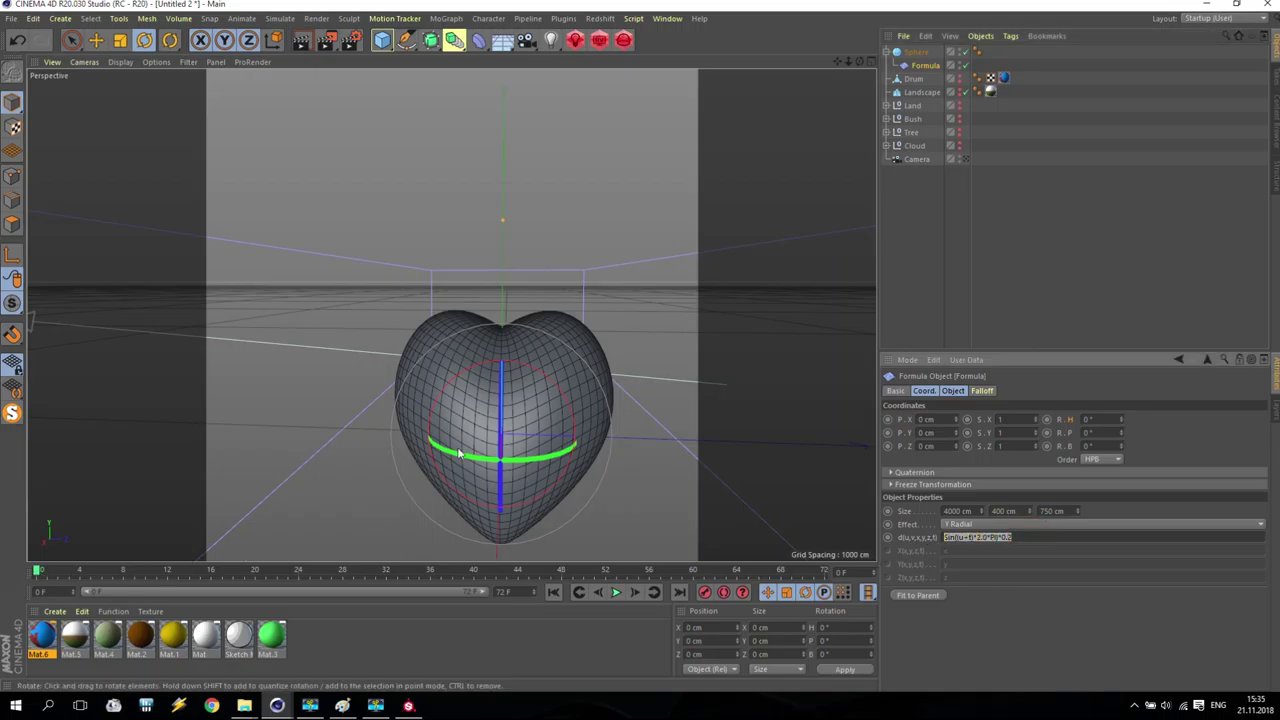
mouse_move(37, 574)
mouse_down()
mouse_move(770, 583)
mouse_move(20, 584)
mouse_up()
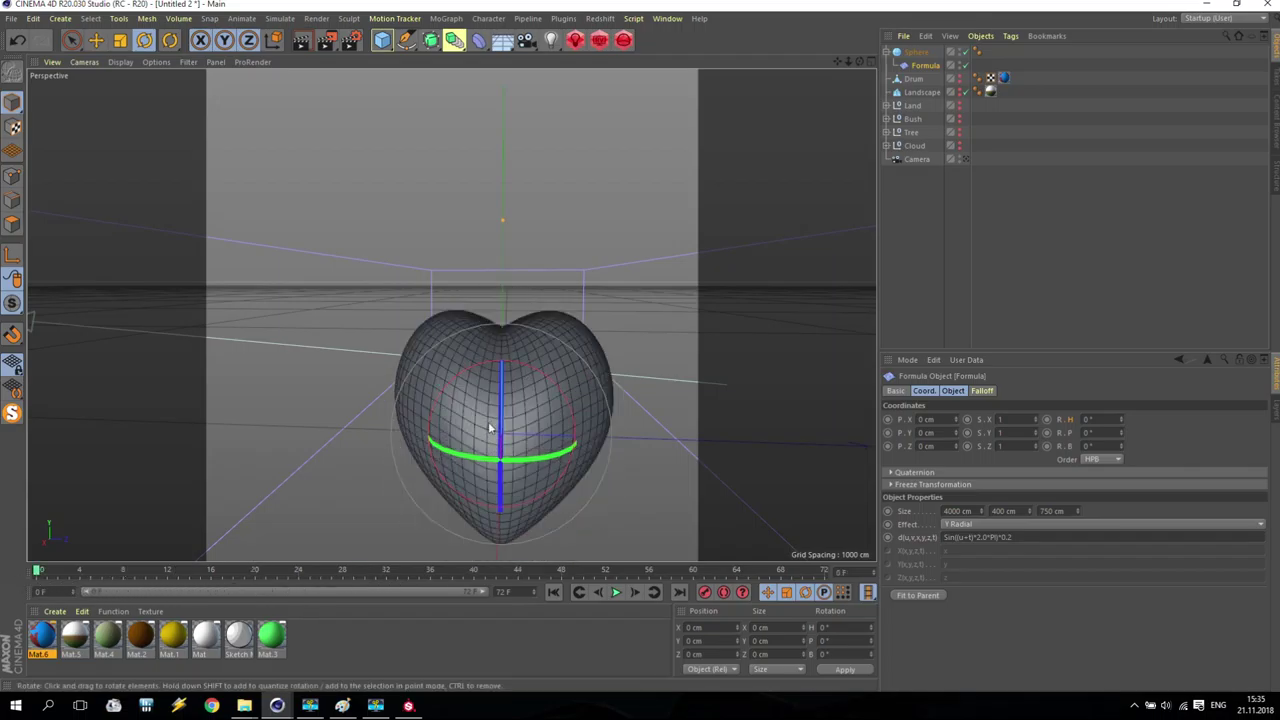
Select both the Sphere and the Formula deformer for a combined command
click(916, 52)
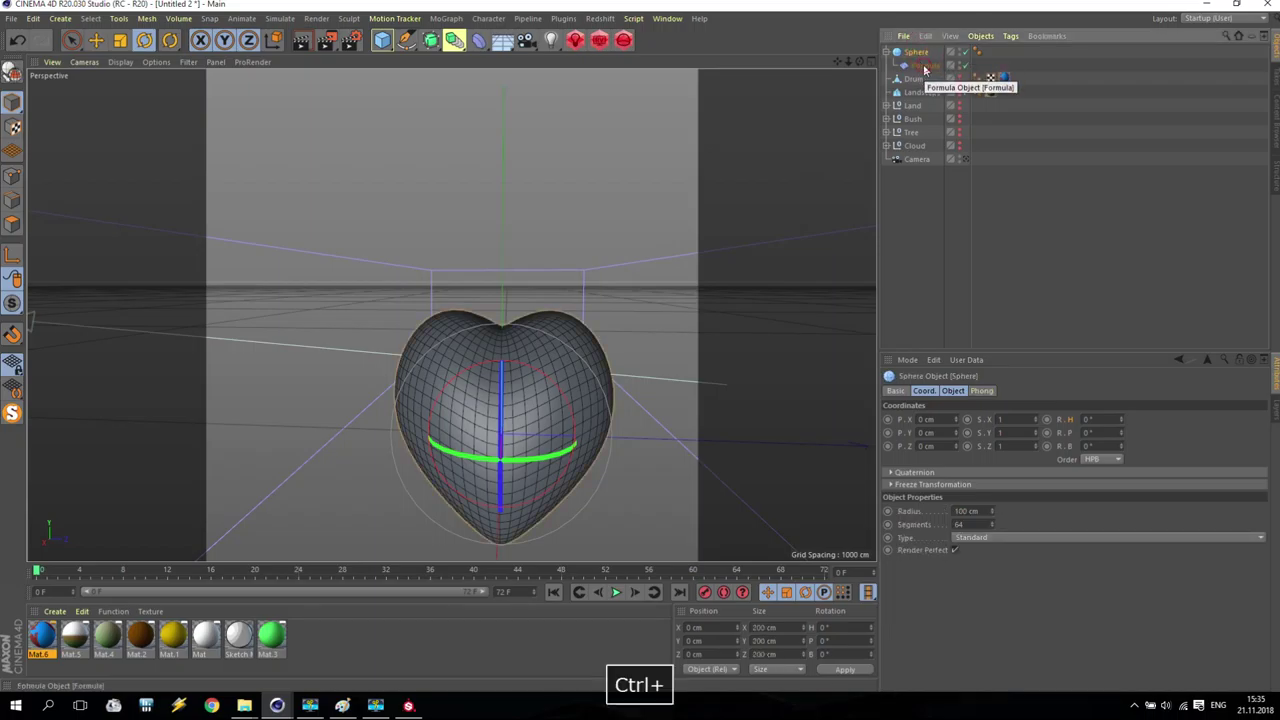
ctrl+click(924, 65)
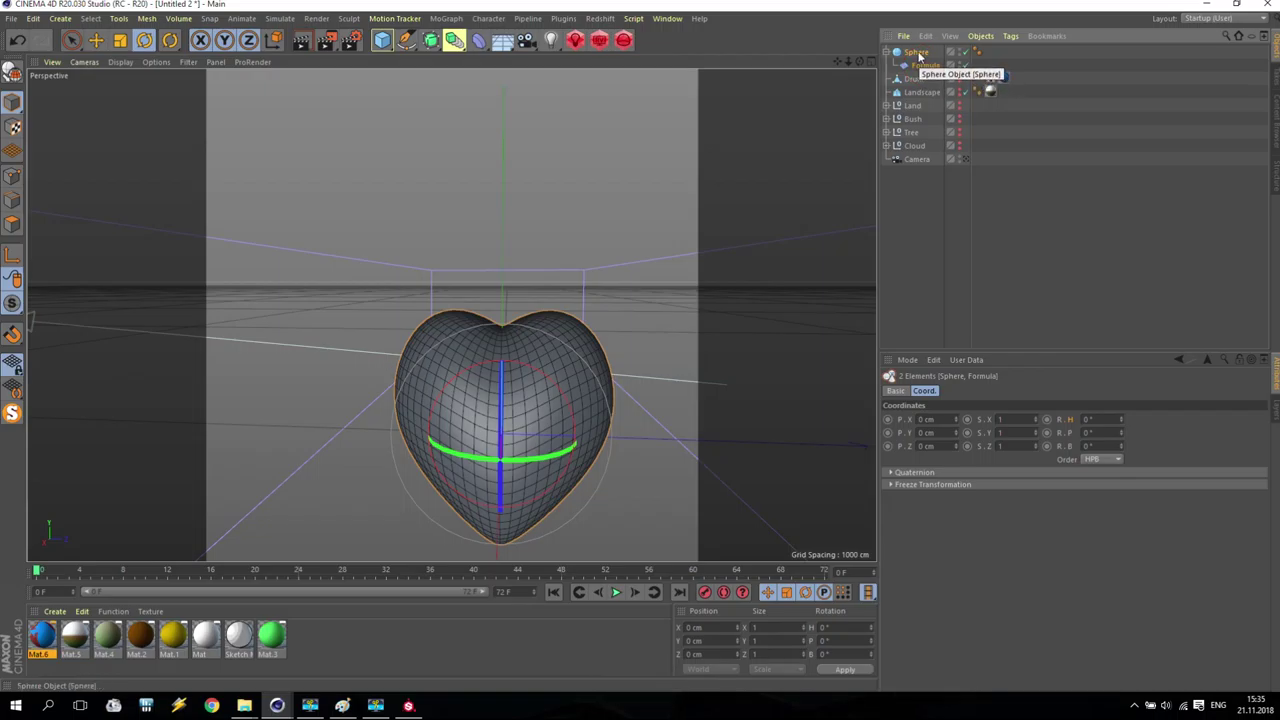
right_click(918, 53)
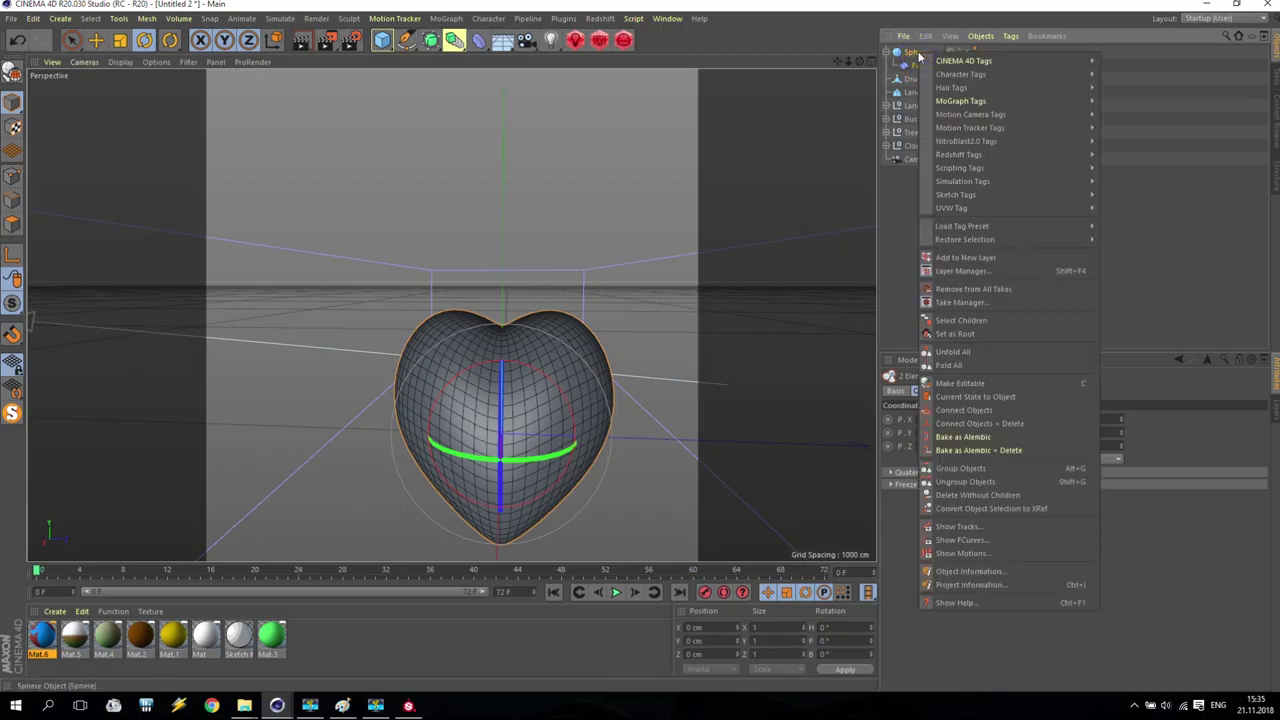
Connect the sphere and deformer into one object named Hart
click(996, 422)
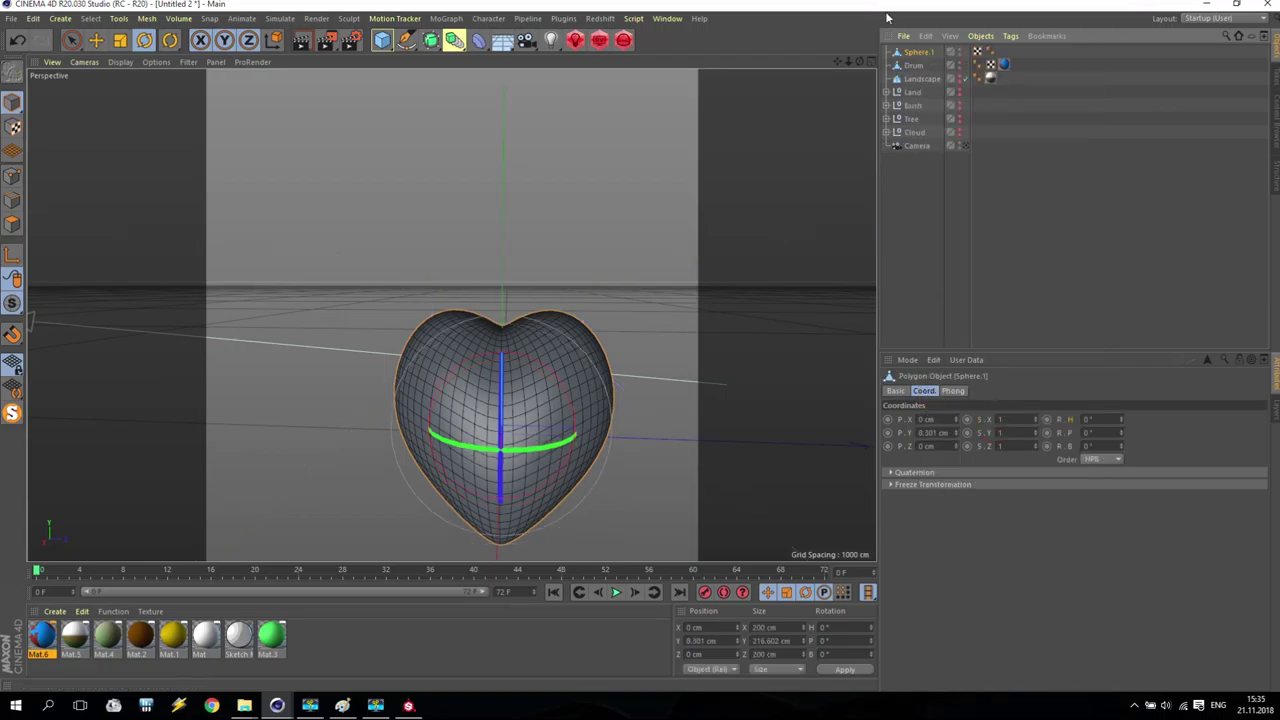
double_click(921, 52)
text(Hart)
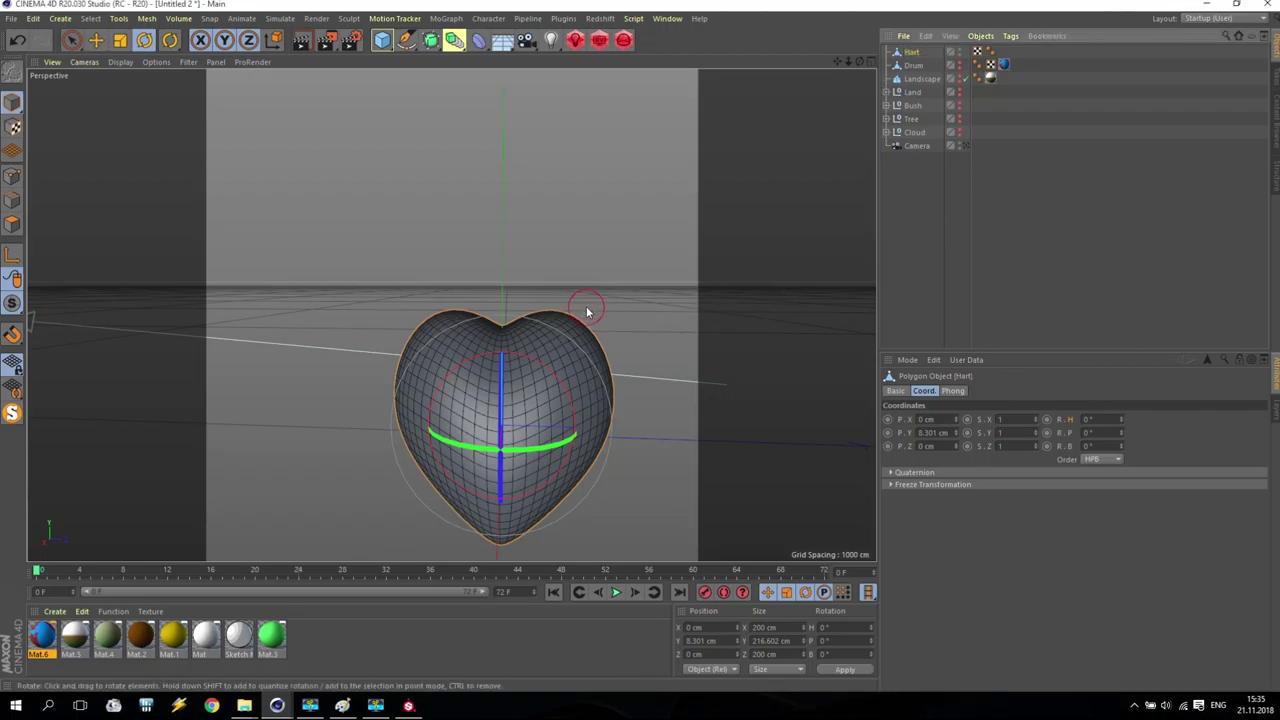
drag(838, 61, 460, 255)
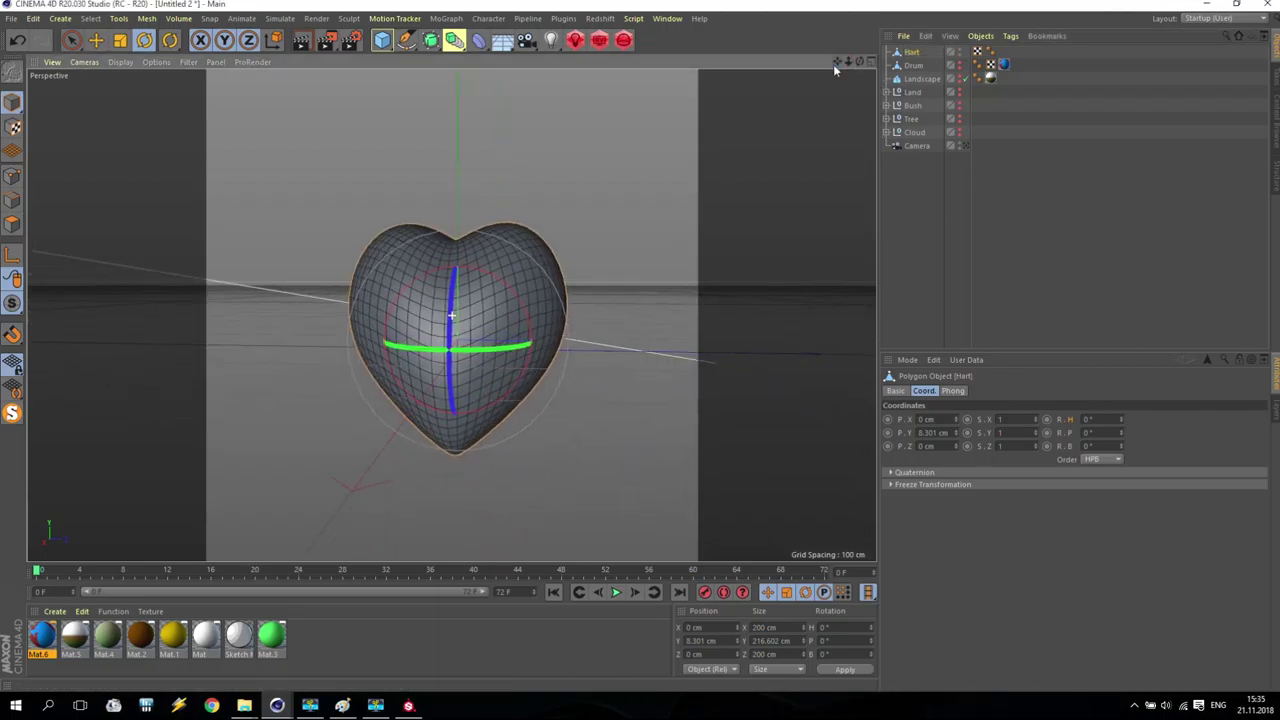
alt+drag(671, 263, 674, 283)
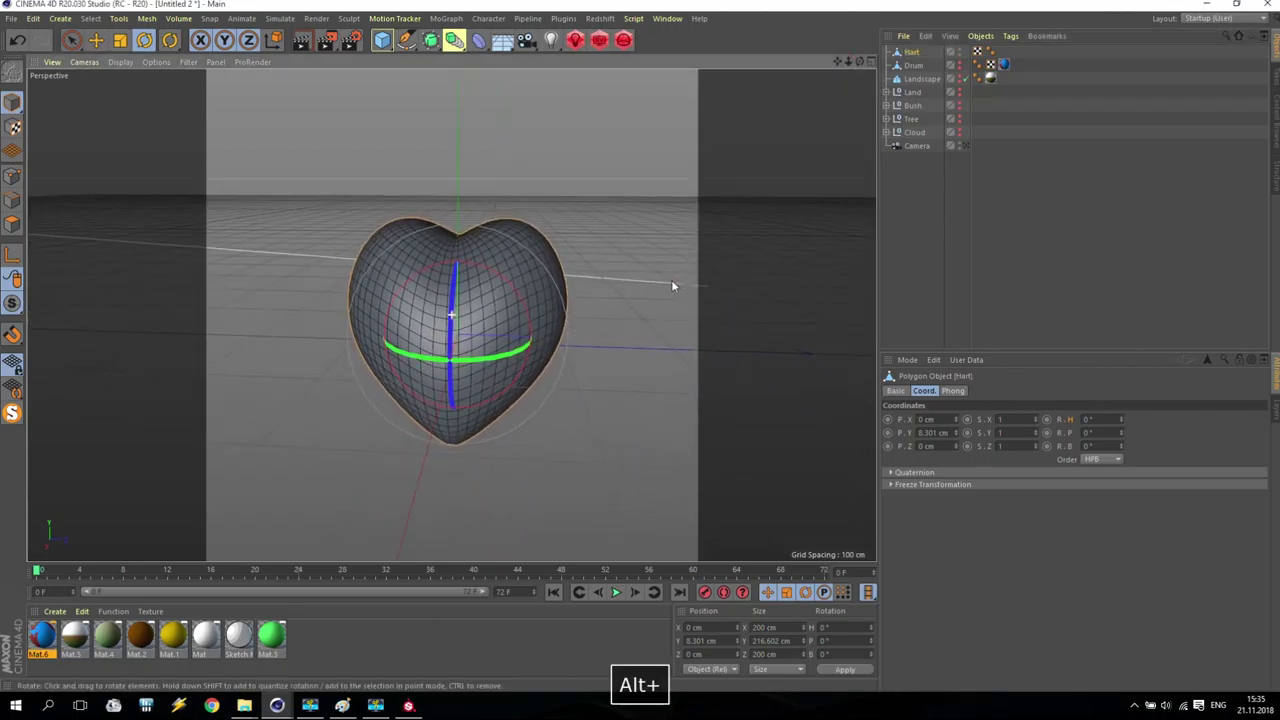
Apply a new material Mat.7 to Hart and make it red with saturation 100% and brightness 76%
double_click(309, 643)
drag(38, 638, 360, 400)
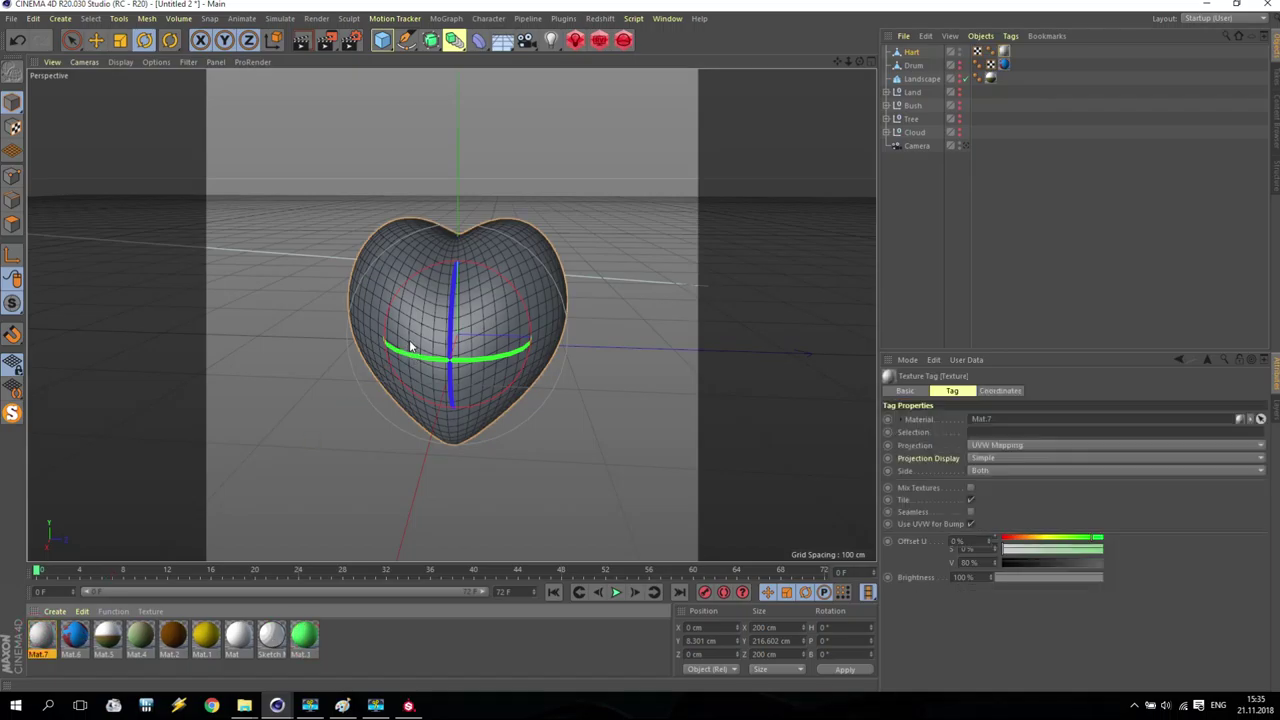
double_click(44, 632)
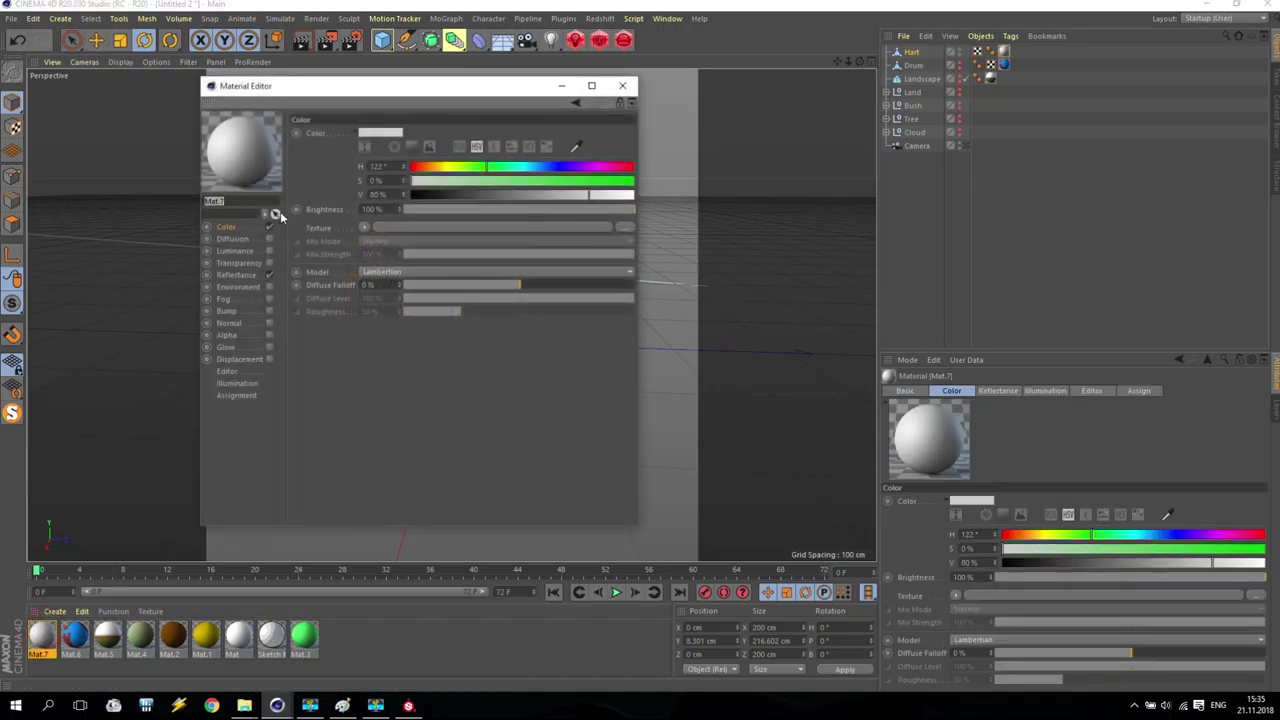
click(428, 167)
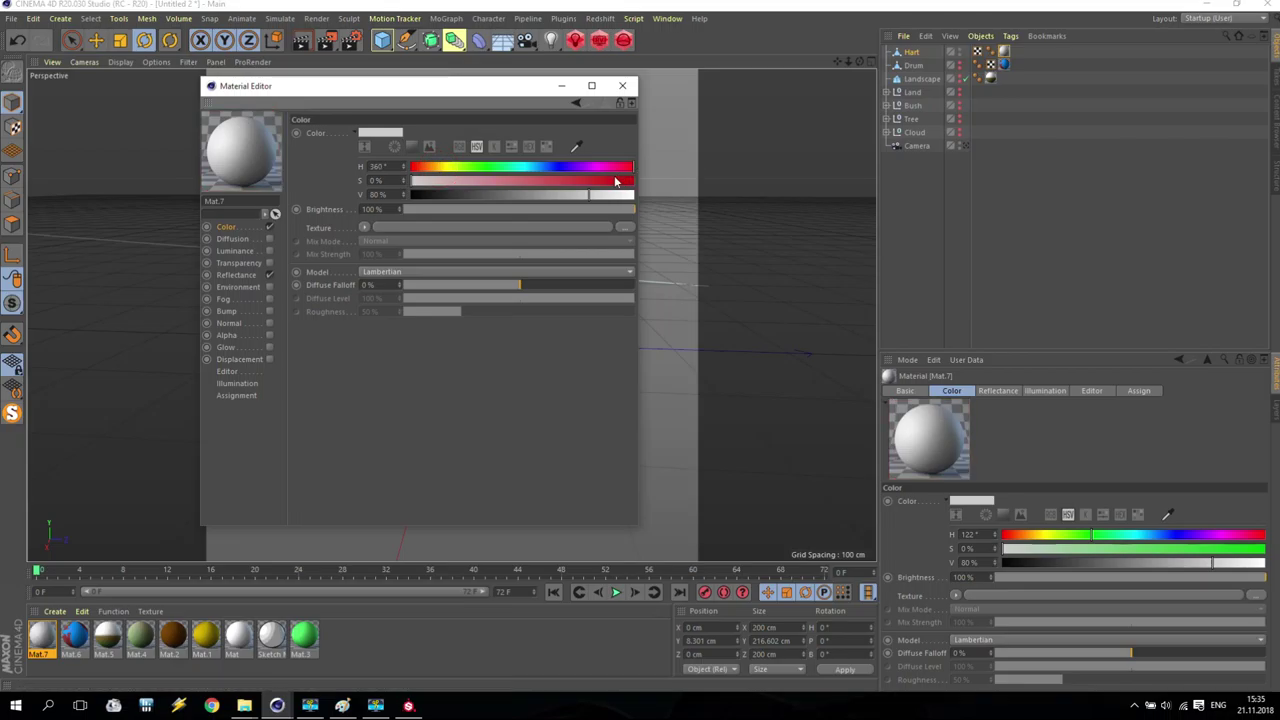
drag(618, 181, 675, 179)
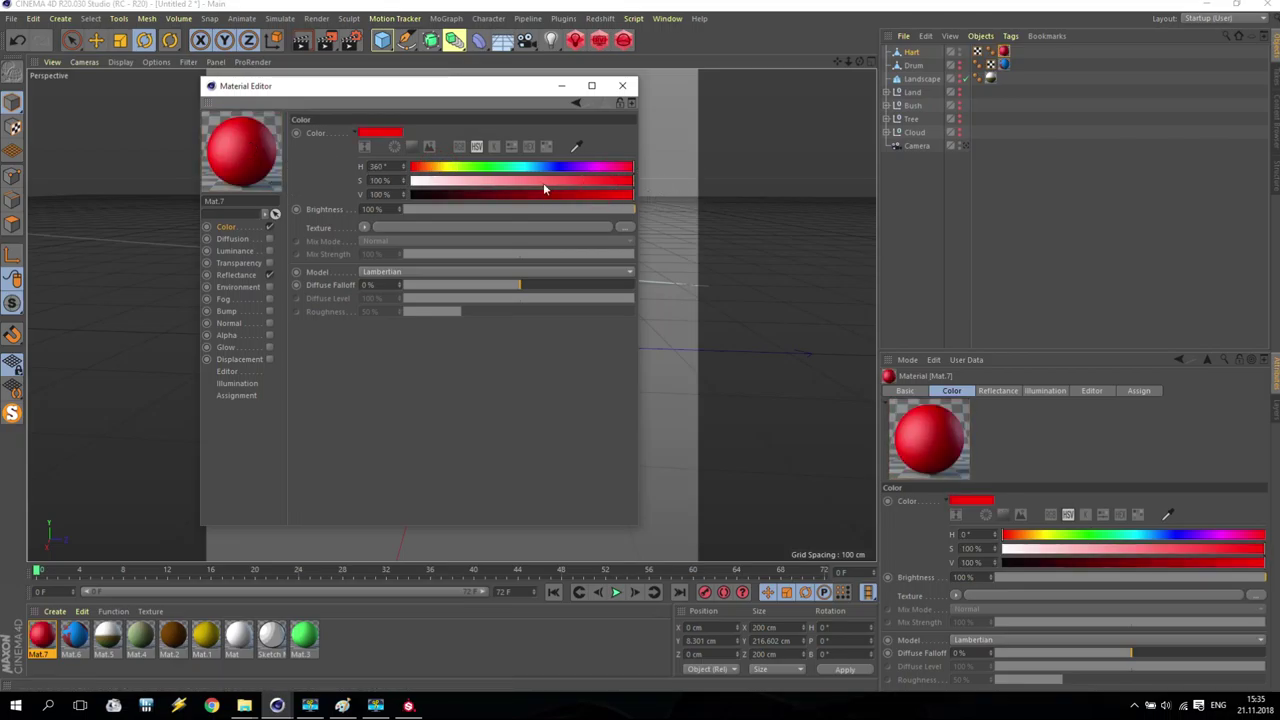
click(575, 194)
click(580, 195)
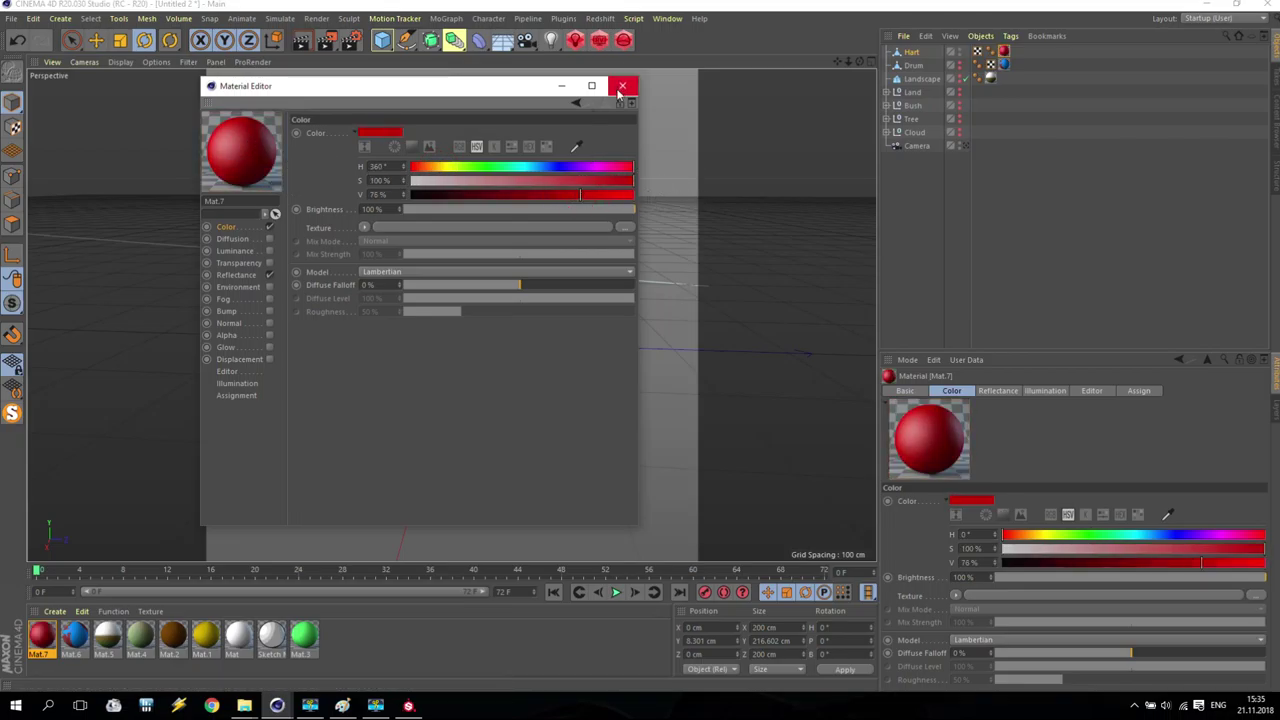
click(622, 85)
Render a test preview of the red heart, then reselect Hart and reopen Mat.7
click(327, 40)
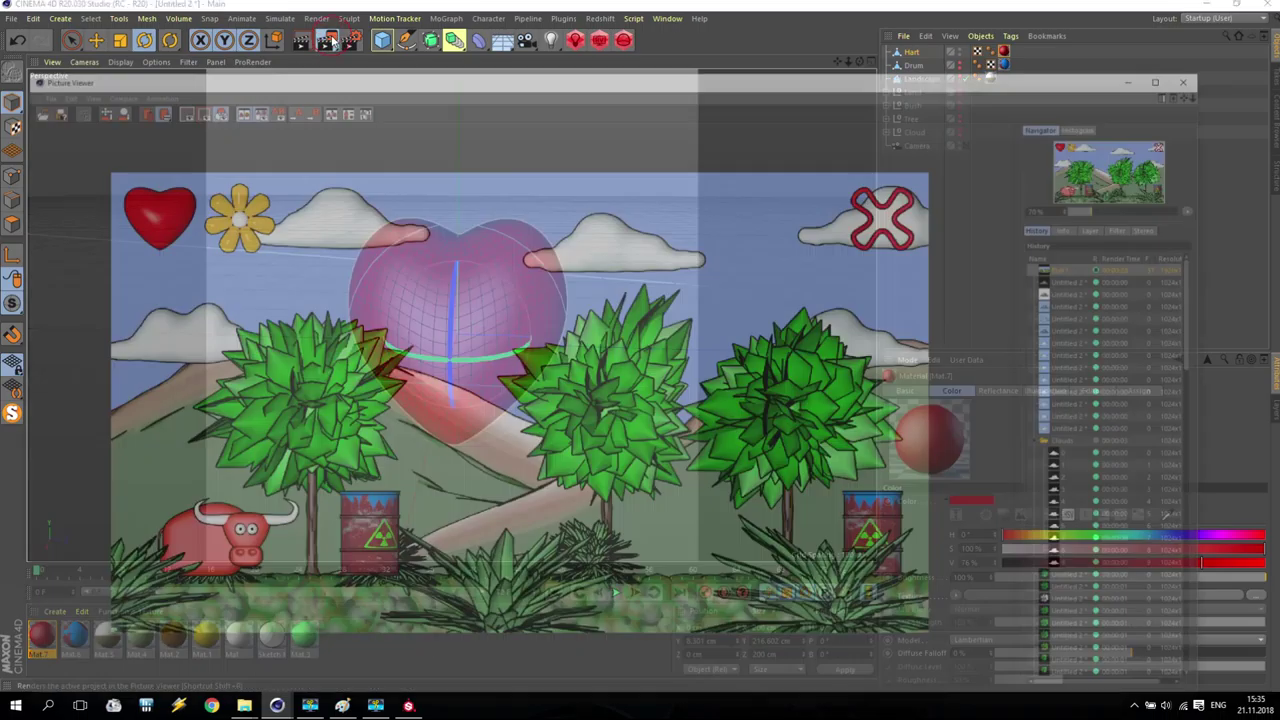
scroll(539, 341, up, 4)
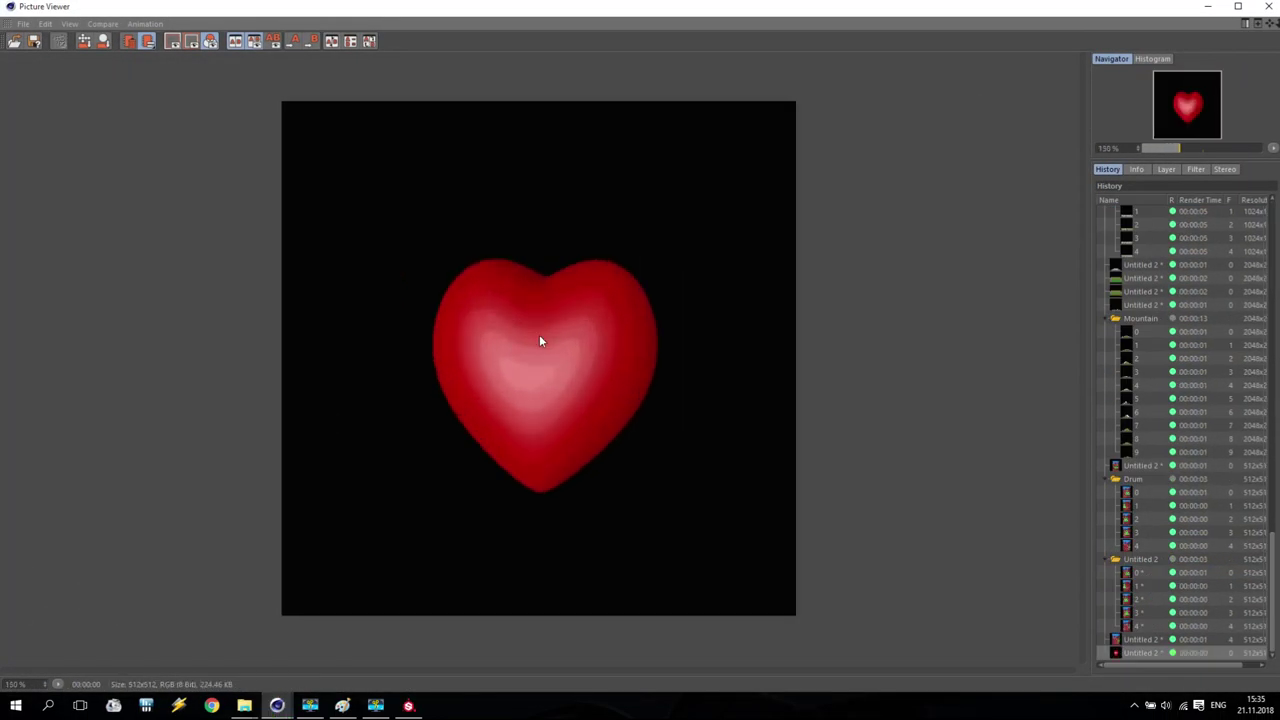
click(1268, 6)
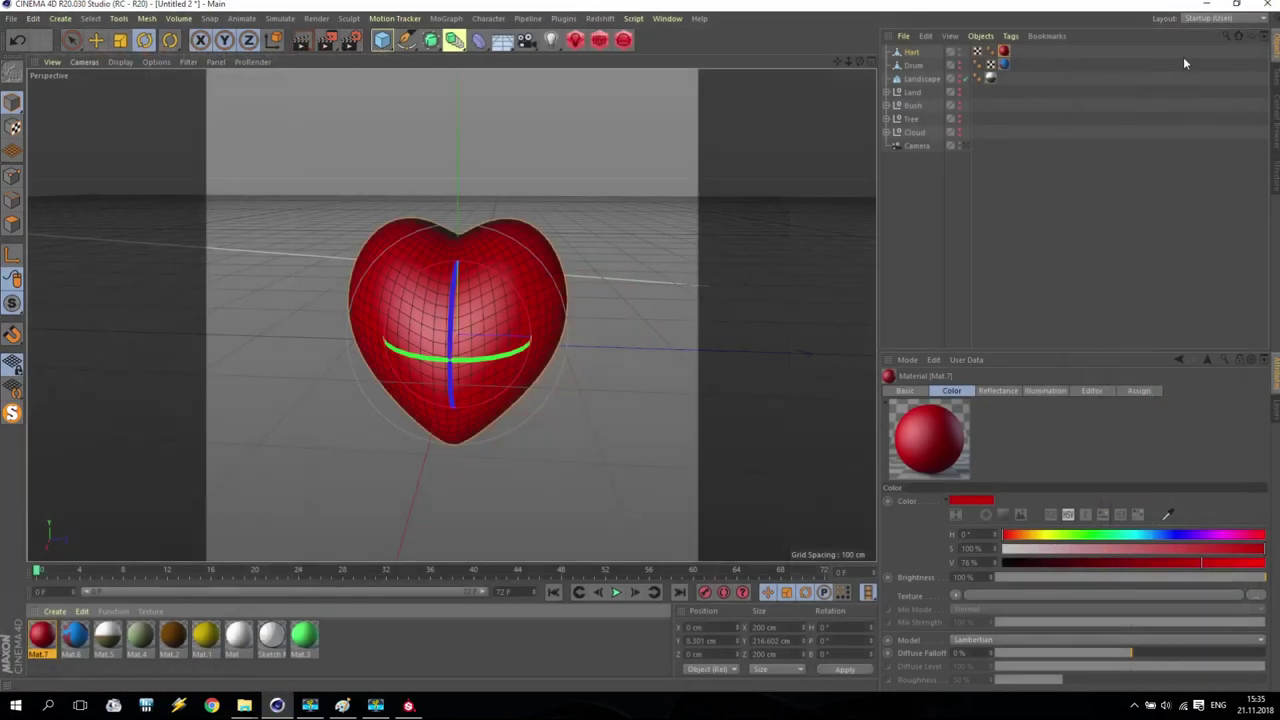
click(457, 271)
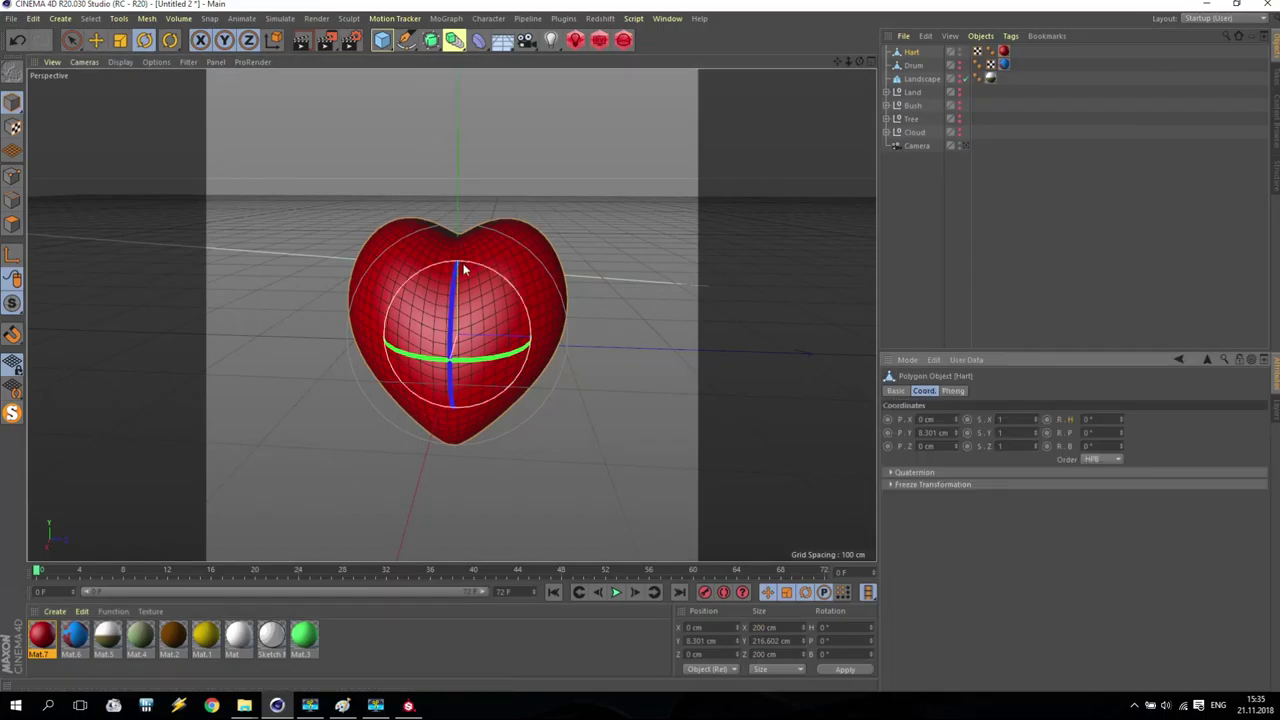
double_click(40, 645)
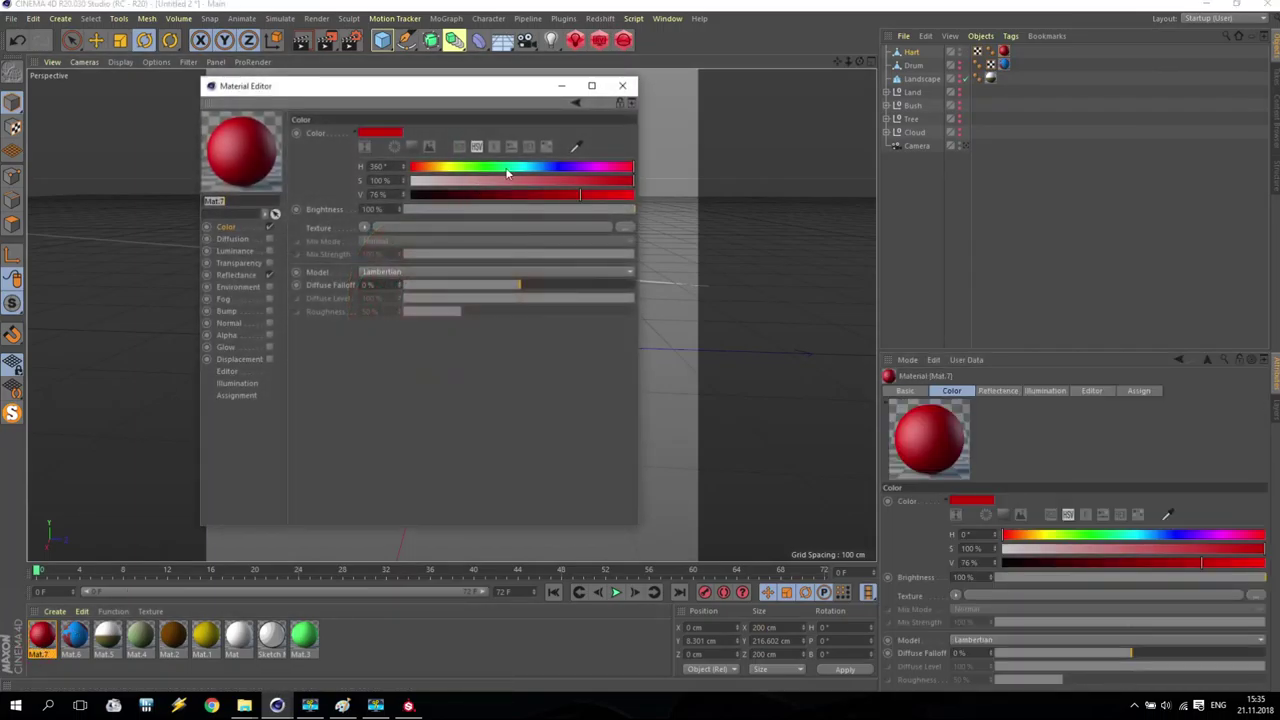
Re-render the fully bright red heart, then view it through the scene camera zoomed out
click(622, 85)
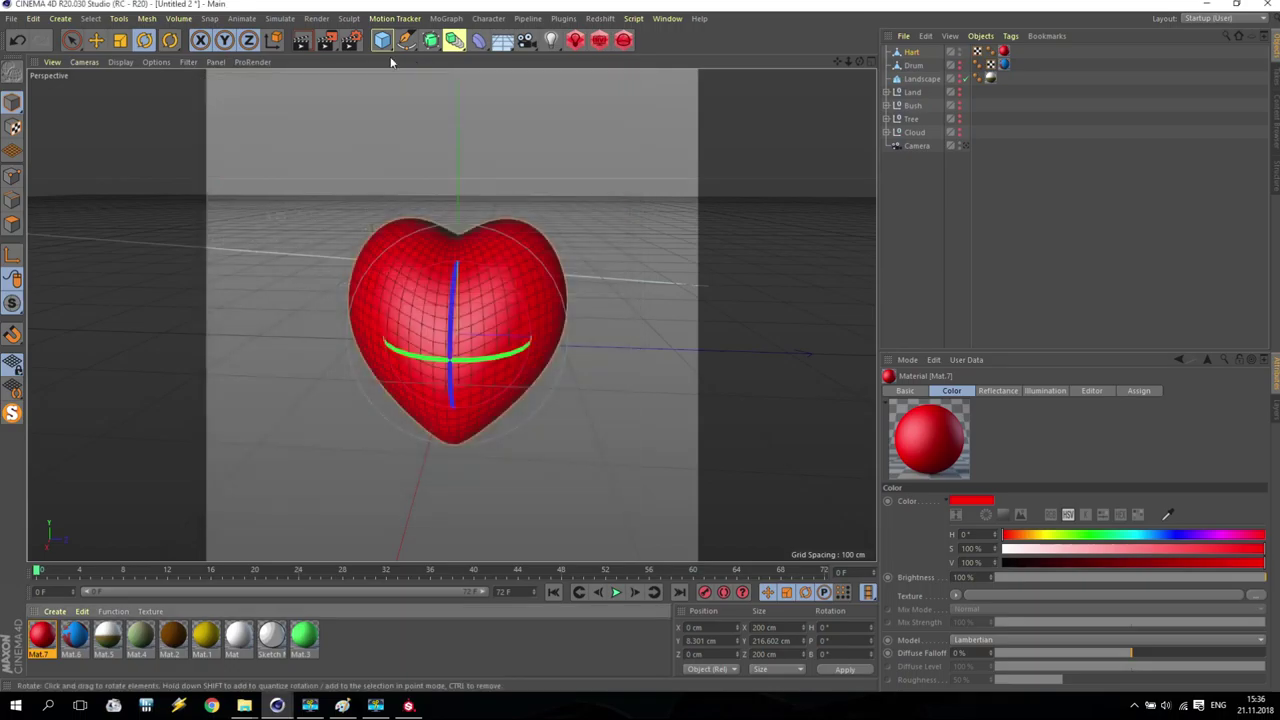
click(326, 40)
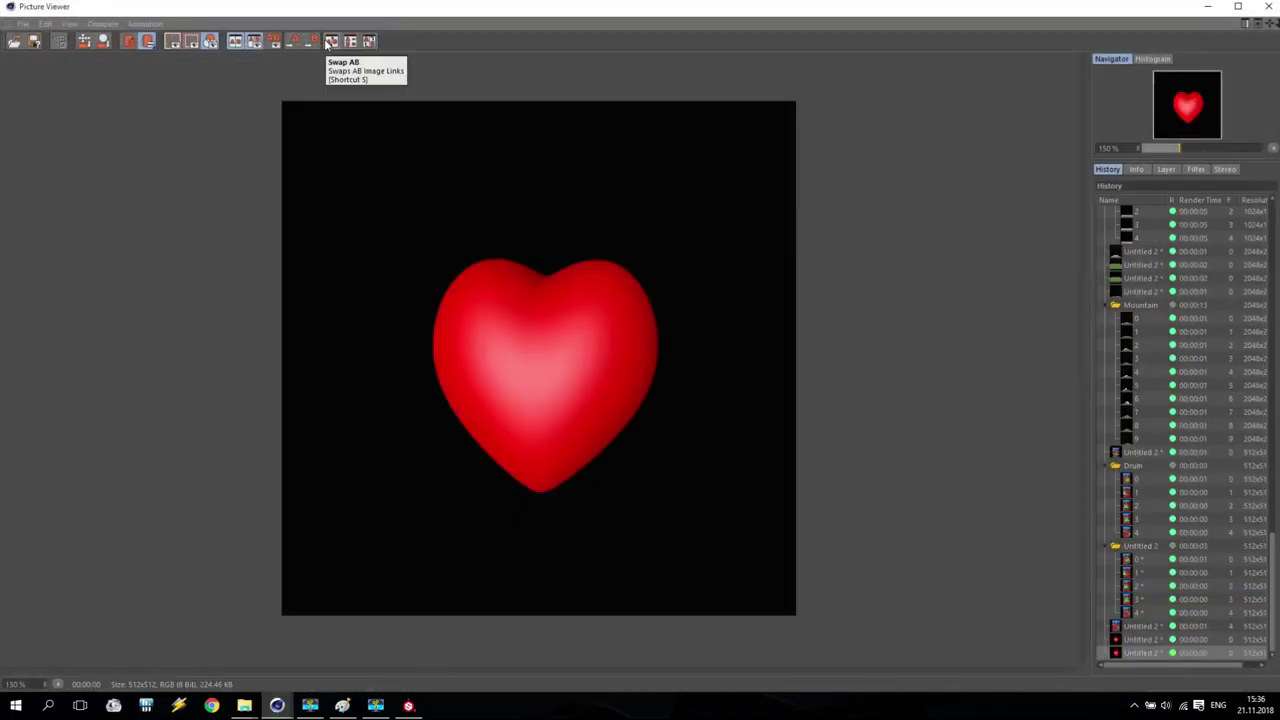
click(1266, 7)
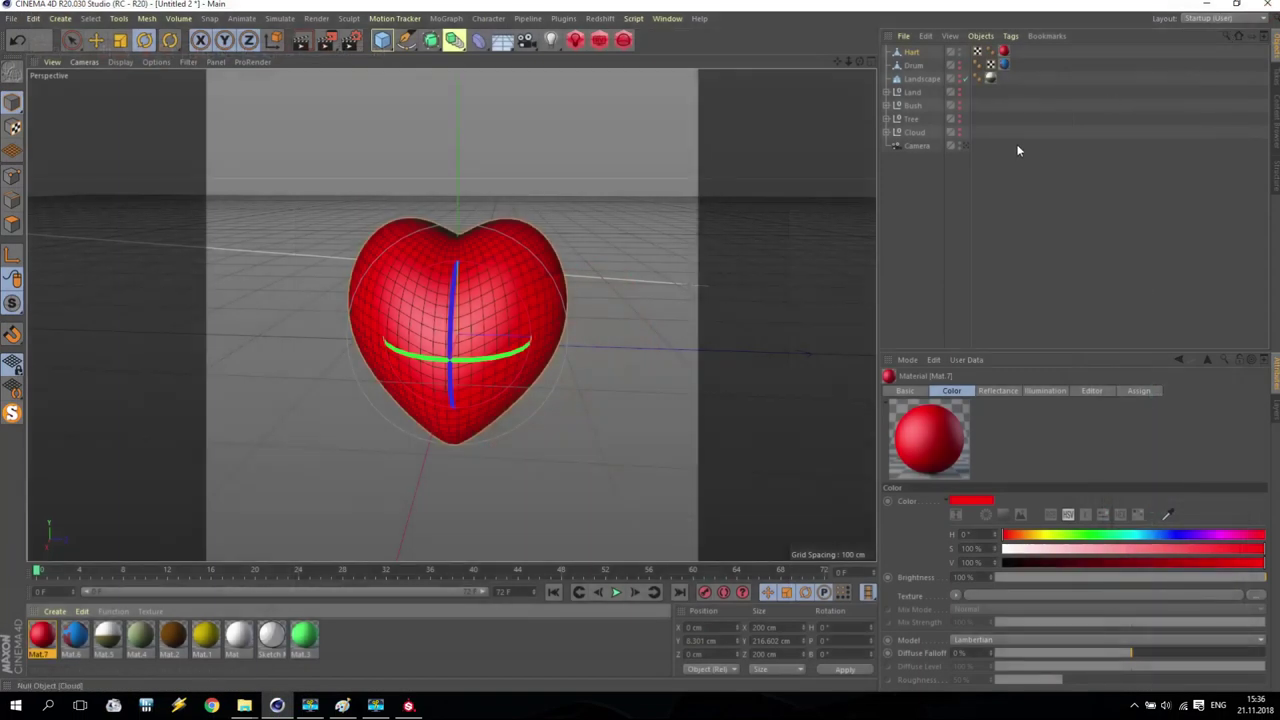
click(966, 146)
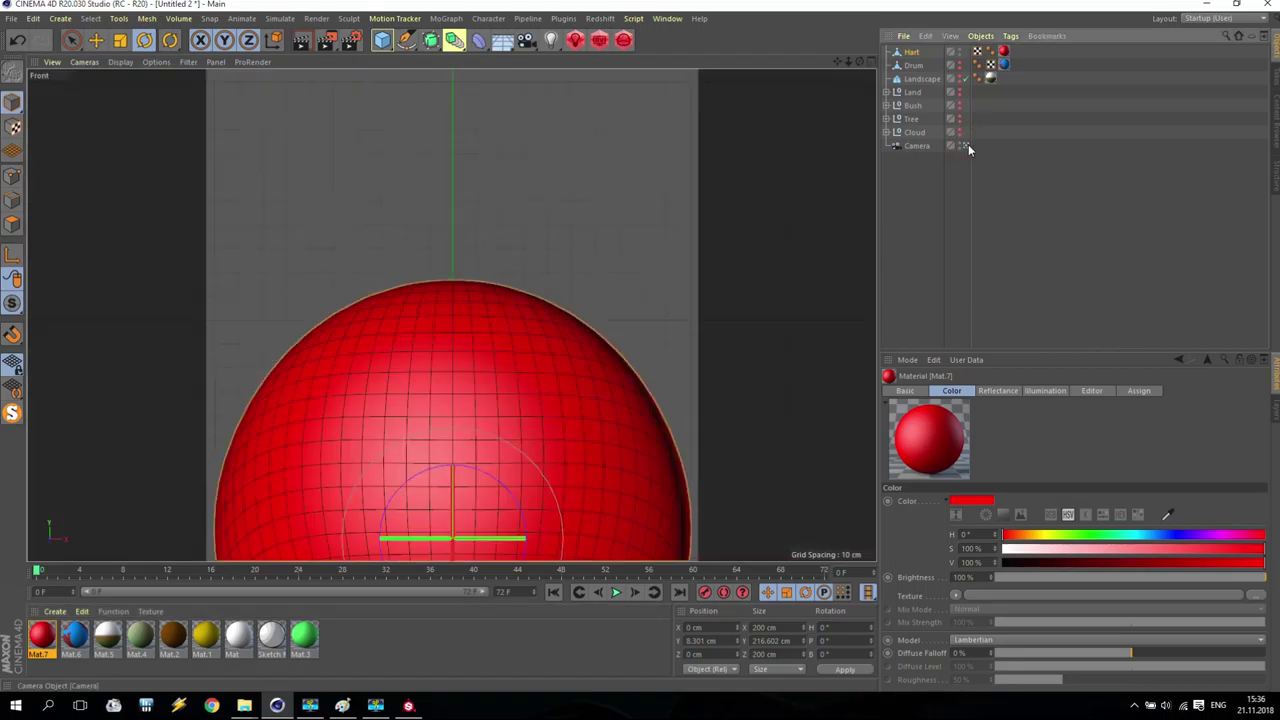
mouse_move(849, 60)
mouse_down()
mouse_move(884, 74)
mouse_move(858, 65)
mouse_up()
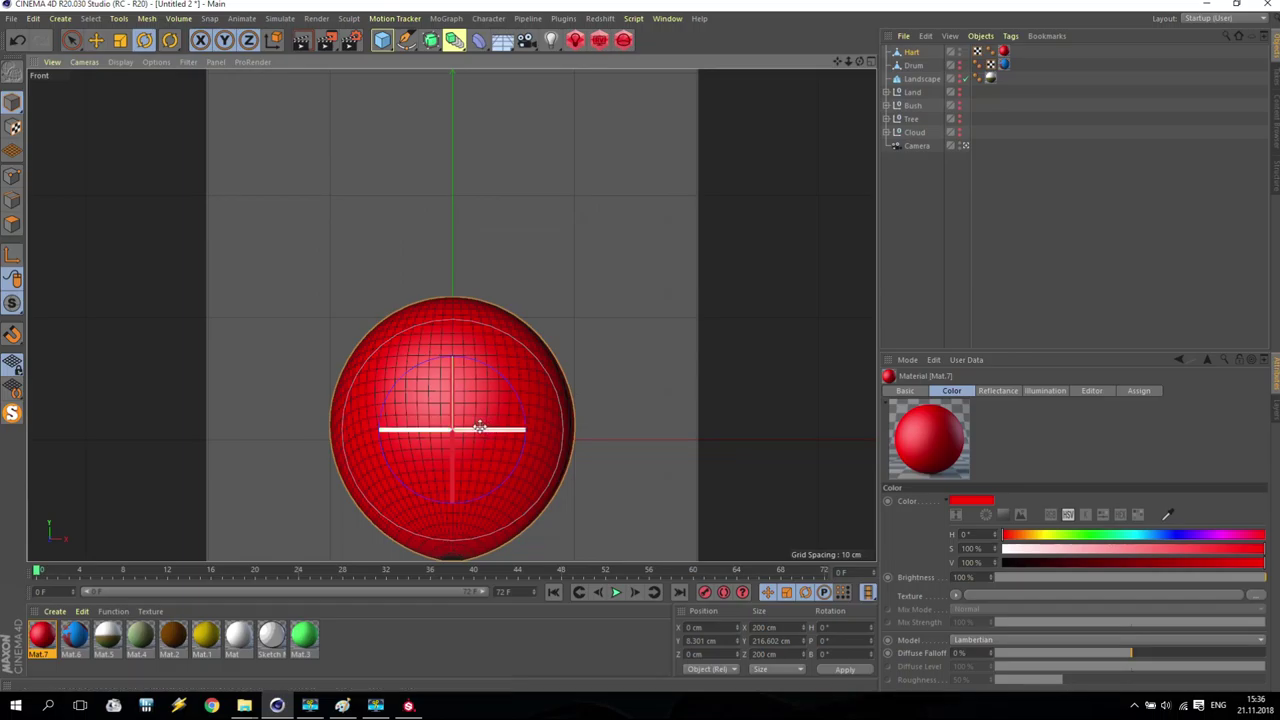
Discard a trial rotation and scale the heart narrower along X
drag(485, 430, 634, 420)
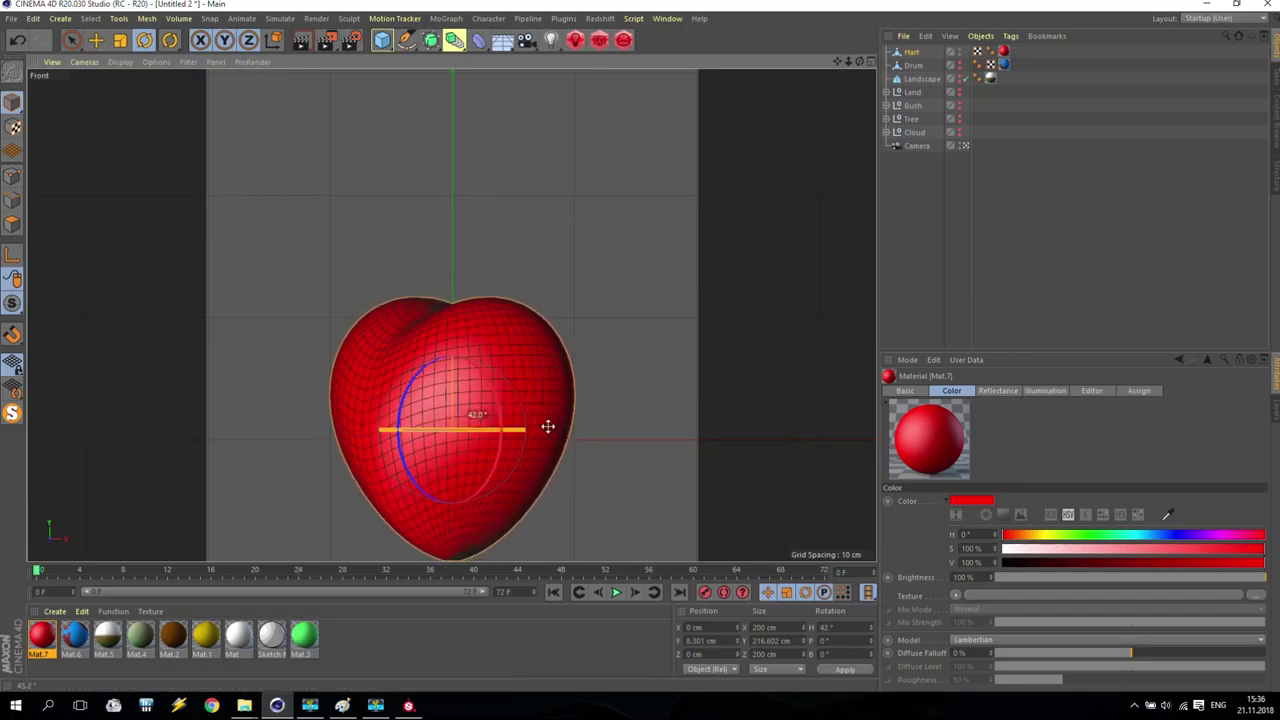
drag(548, 427, 553, 387)
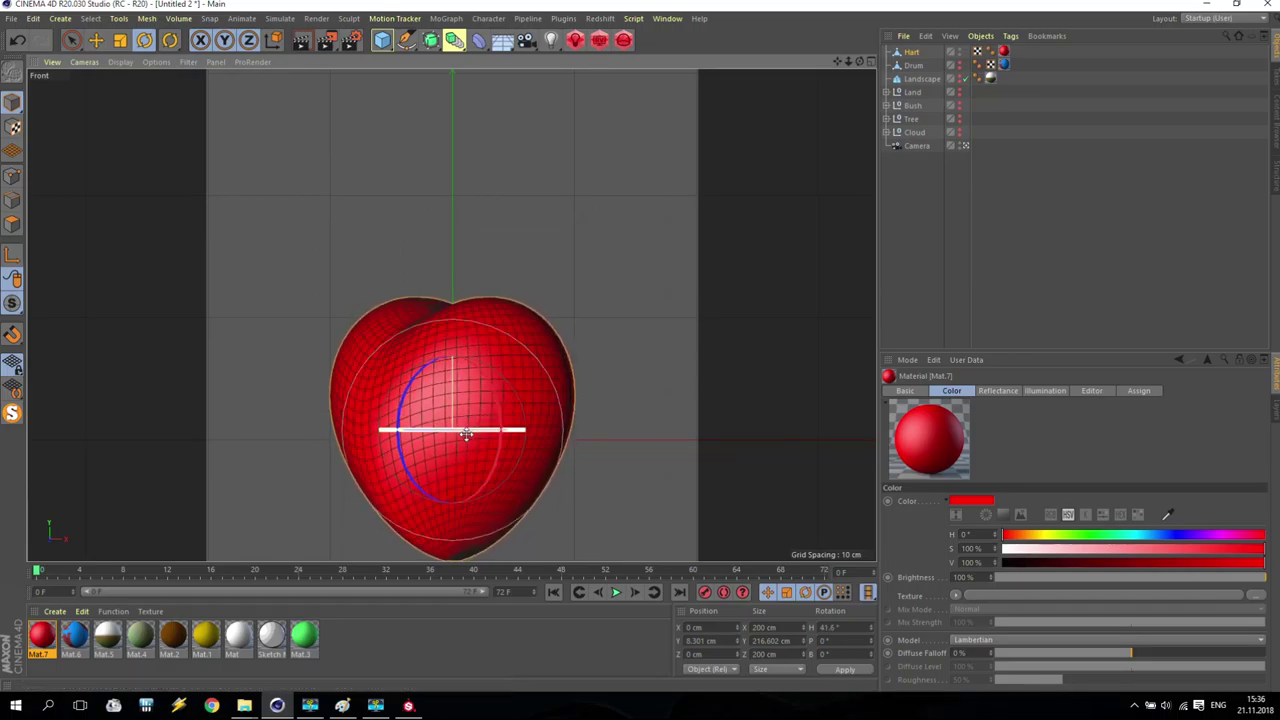
click(18, 40)
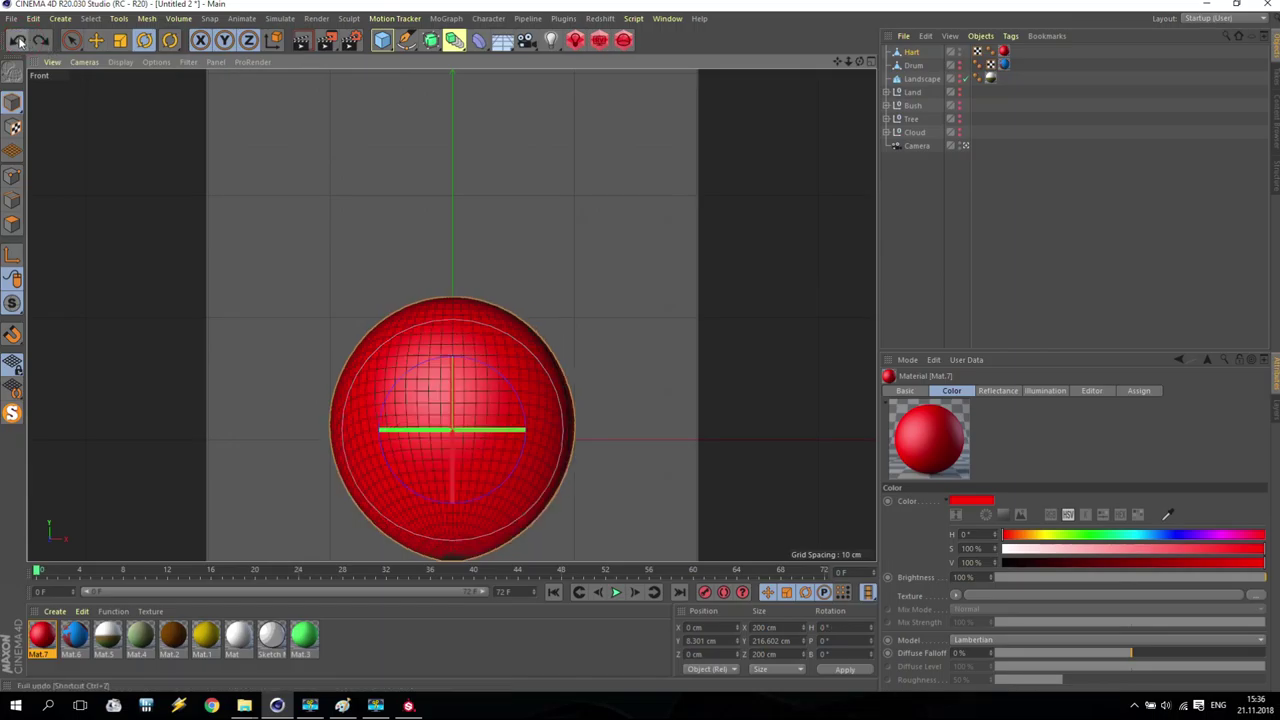
click(120, 40)
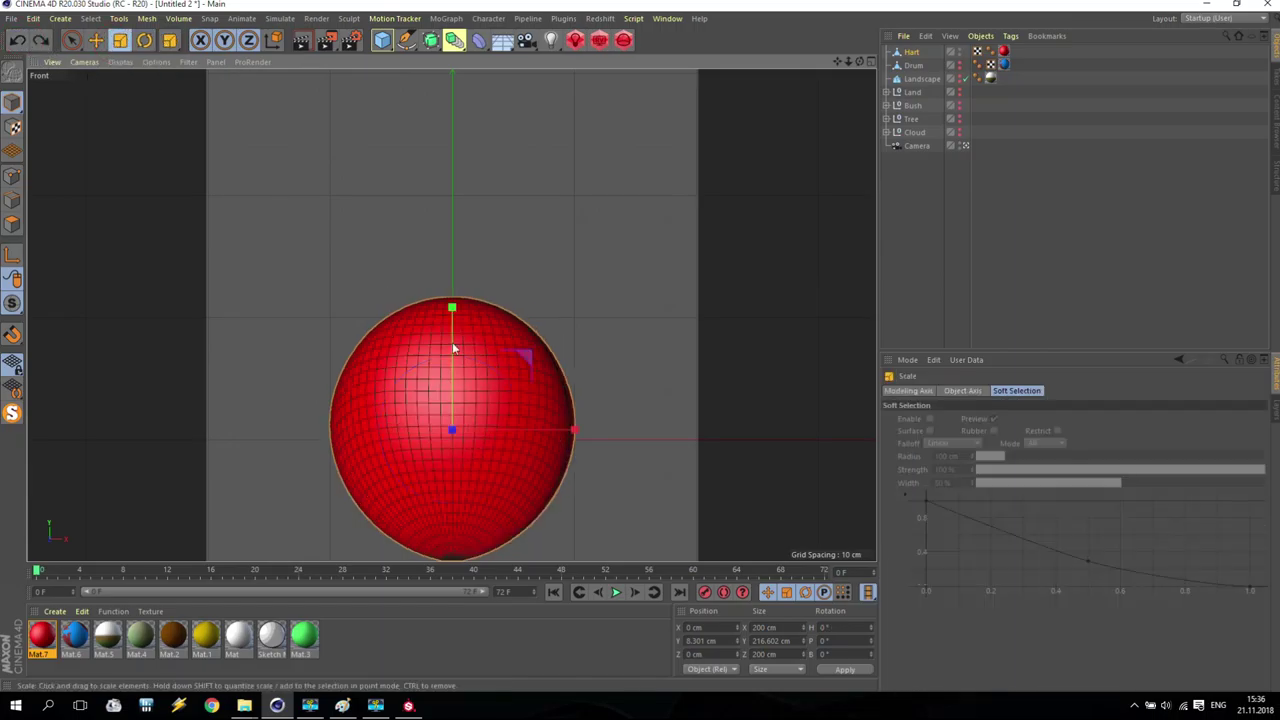
drag(578, 432, 521, 440)
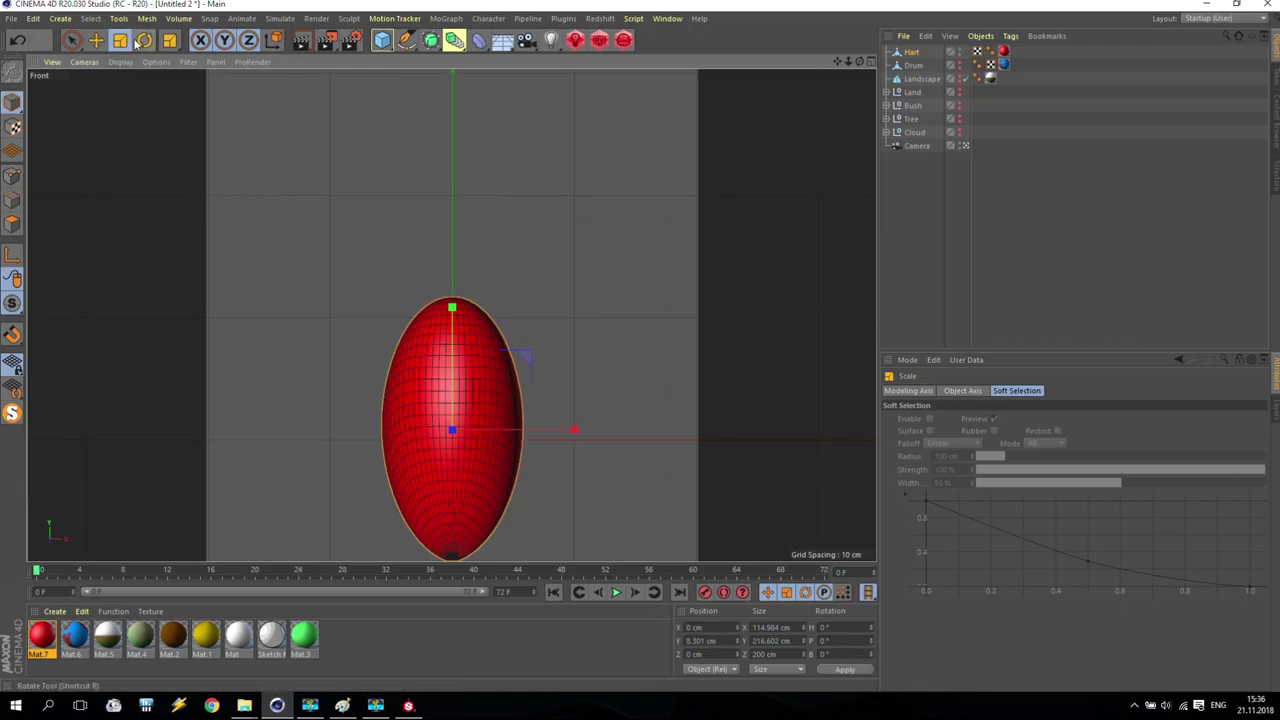
Rotate the heart to a 90° heading so it faces the front camera
click(142, 40)
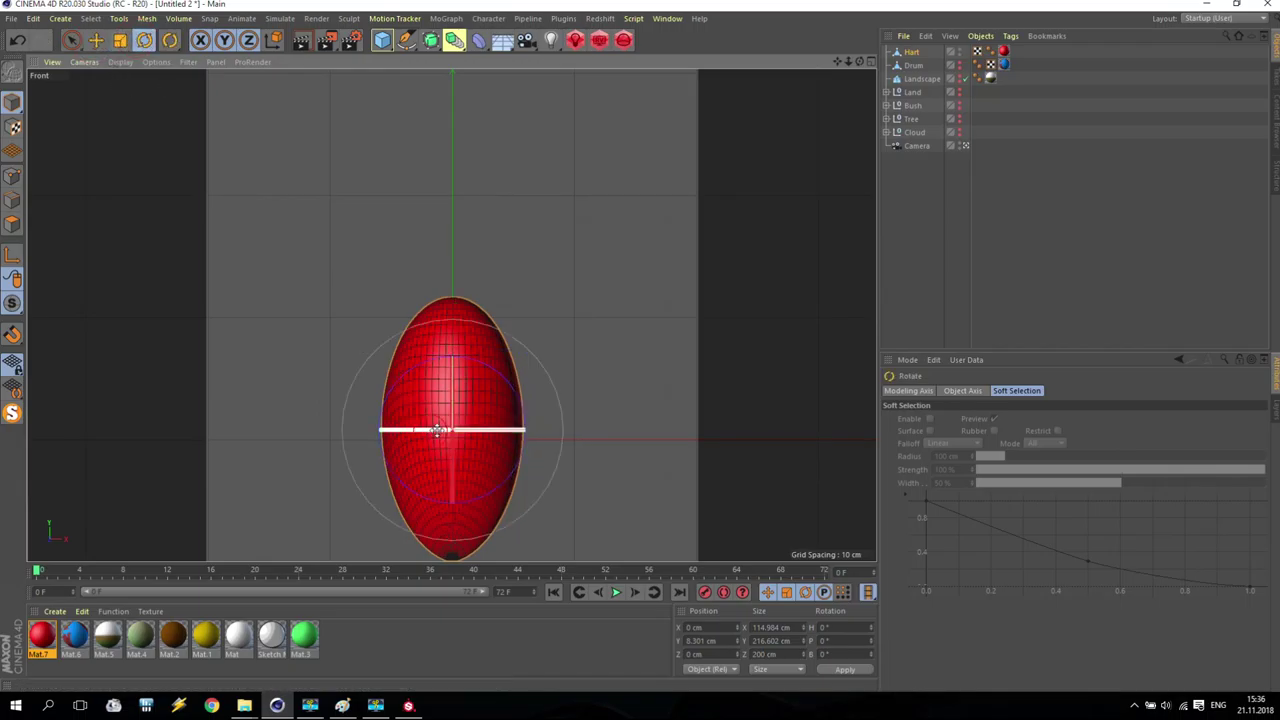
drag(437, 430, 577, 448)
double_click(834, 627)
text(90)
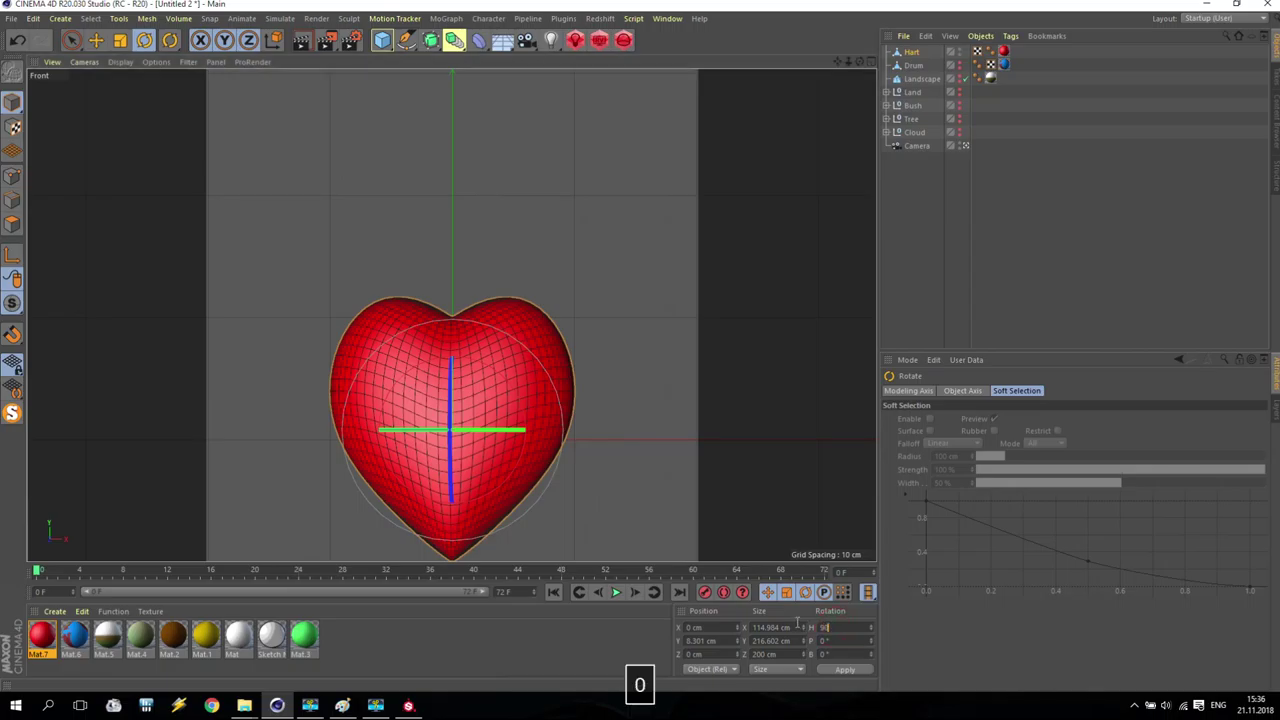
key(Return)
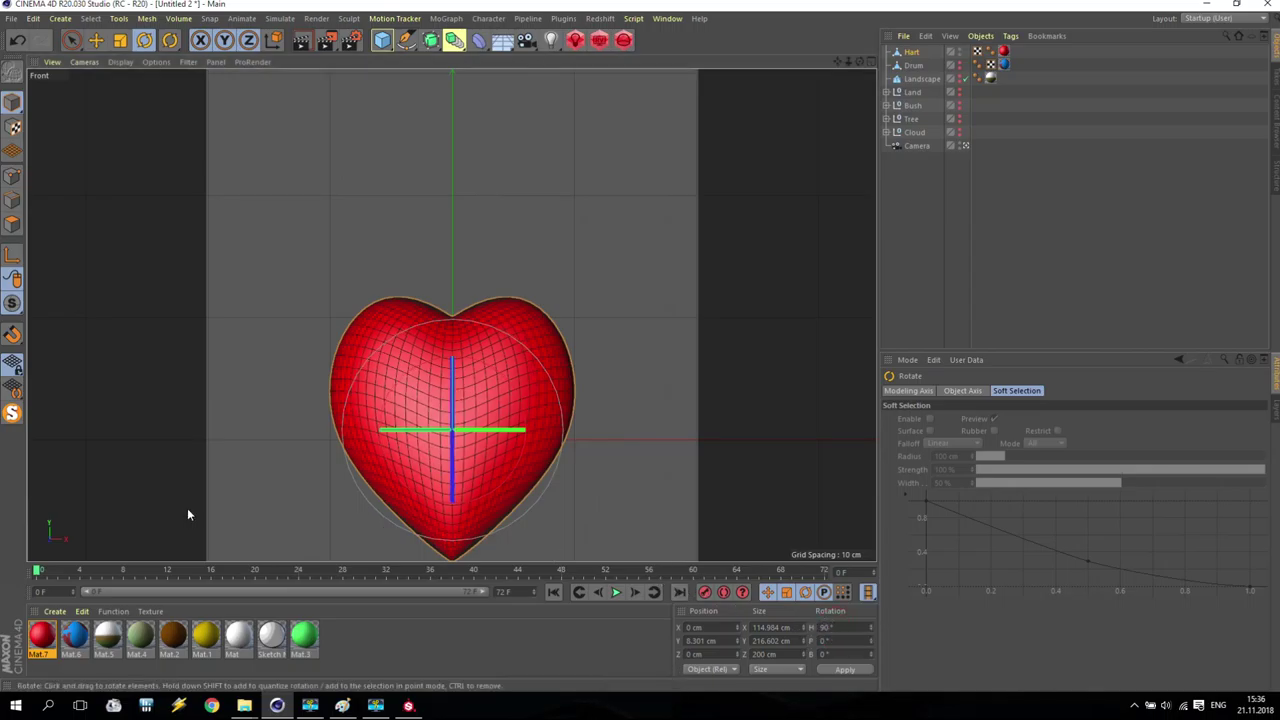
Pan and zoom the camera so the heart fills and centres the view, then select the camera
drag(837, 61, 837, 0)
drag(848, 62, 853, 66)
alt+middle_drag(452, 342, 452, 316)
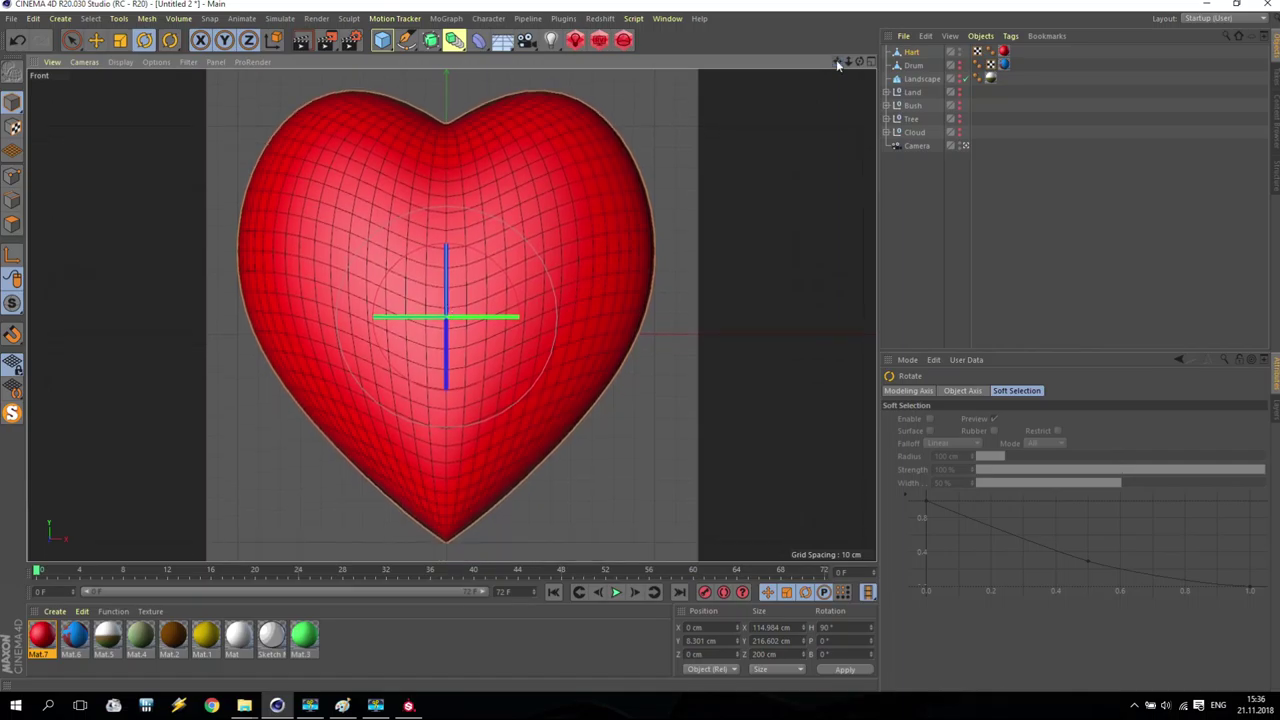
drag(838, 64, 845, 62)
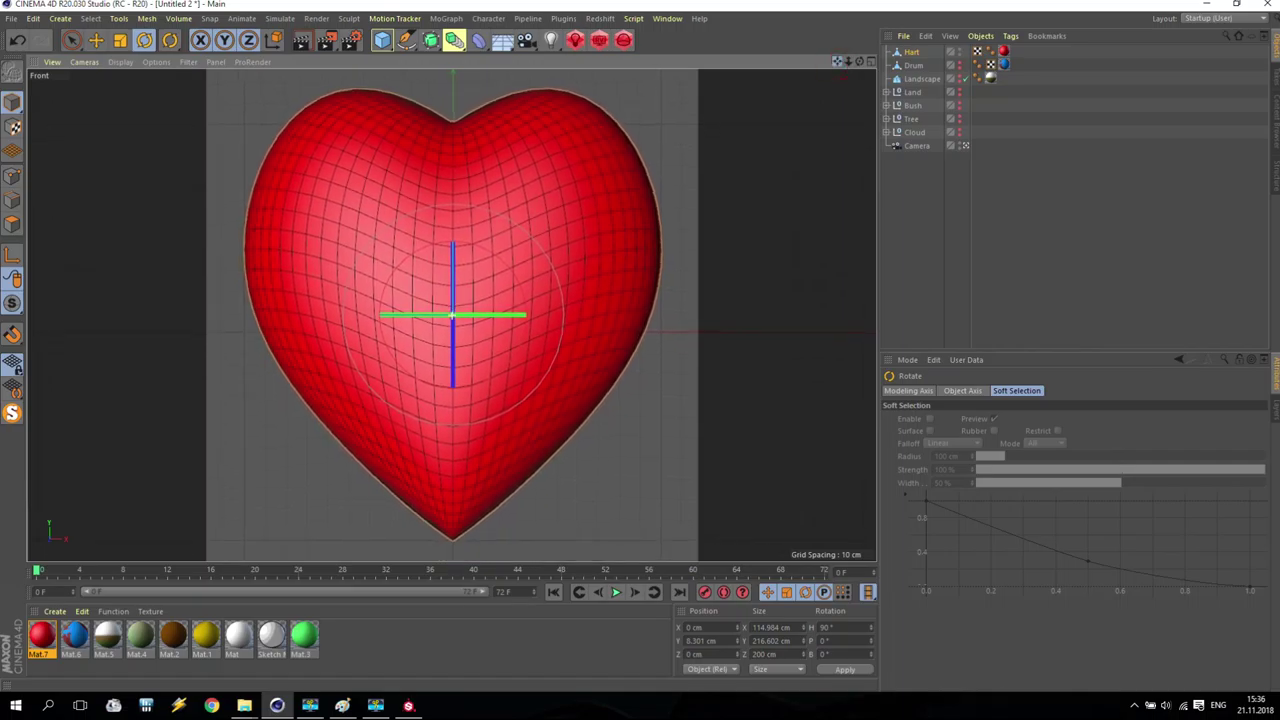
click(918, 146)
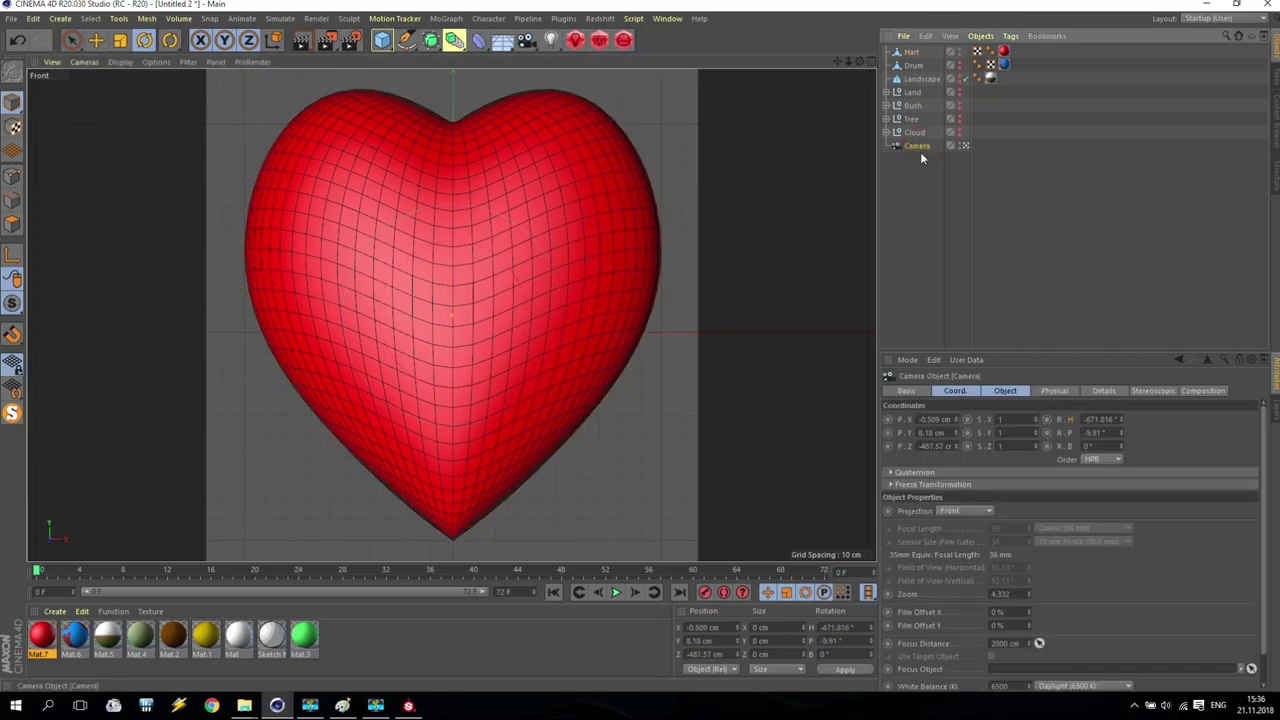
Enable the camera's Crosshair composition guide after trying the Grid and Diagonal guides
click(1203, 391)
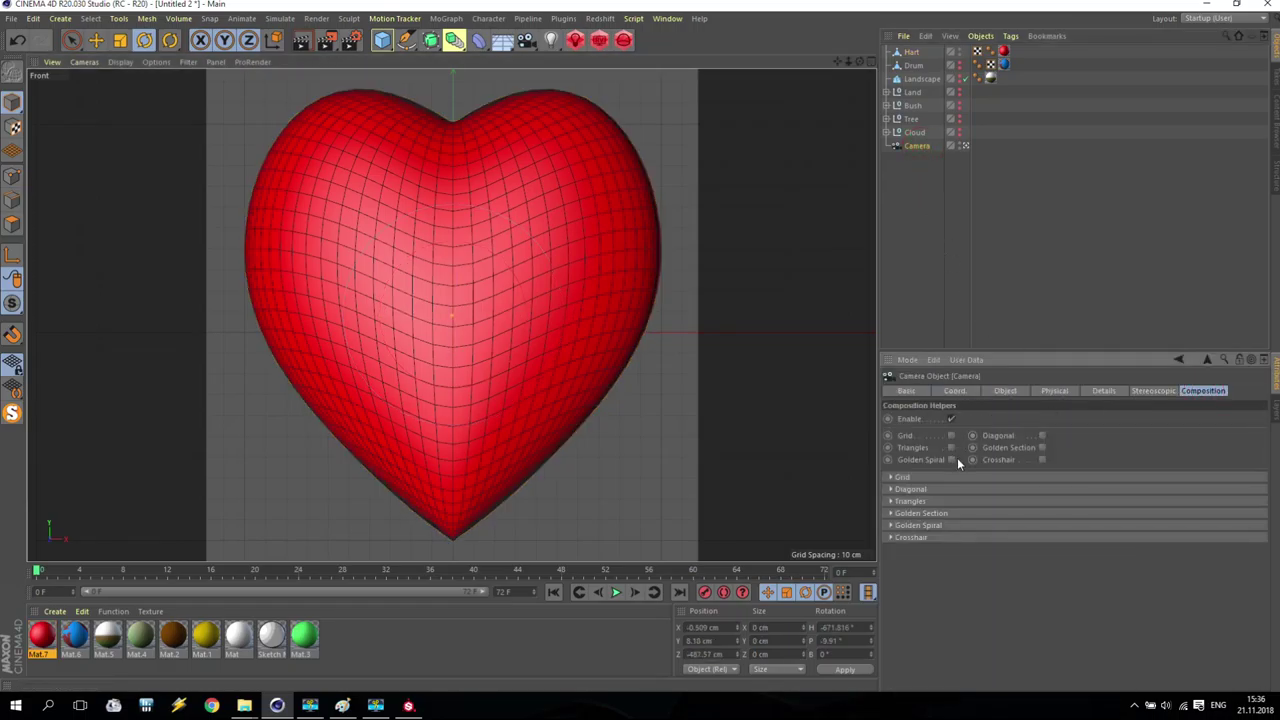
click(951, 435)
click(951, 435)
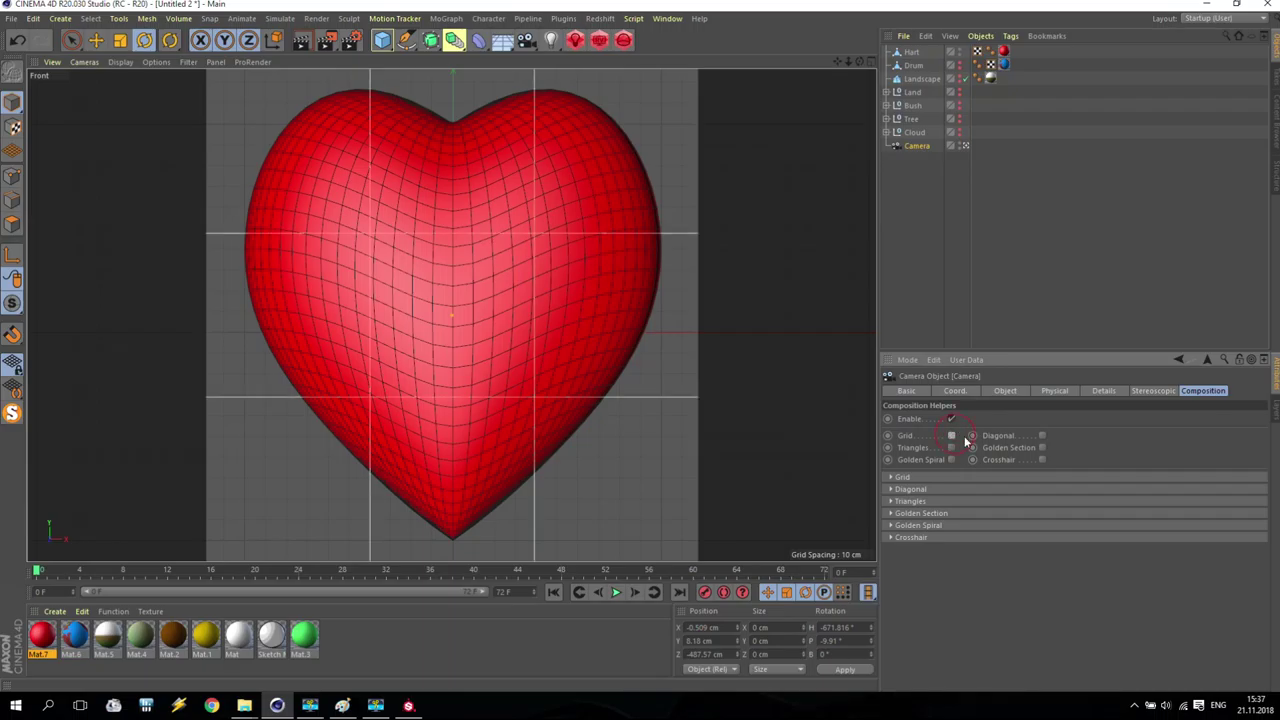
click(1042, 435)
click(1042, 435)
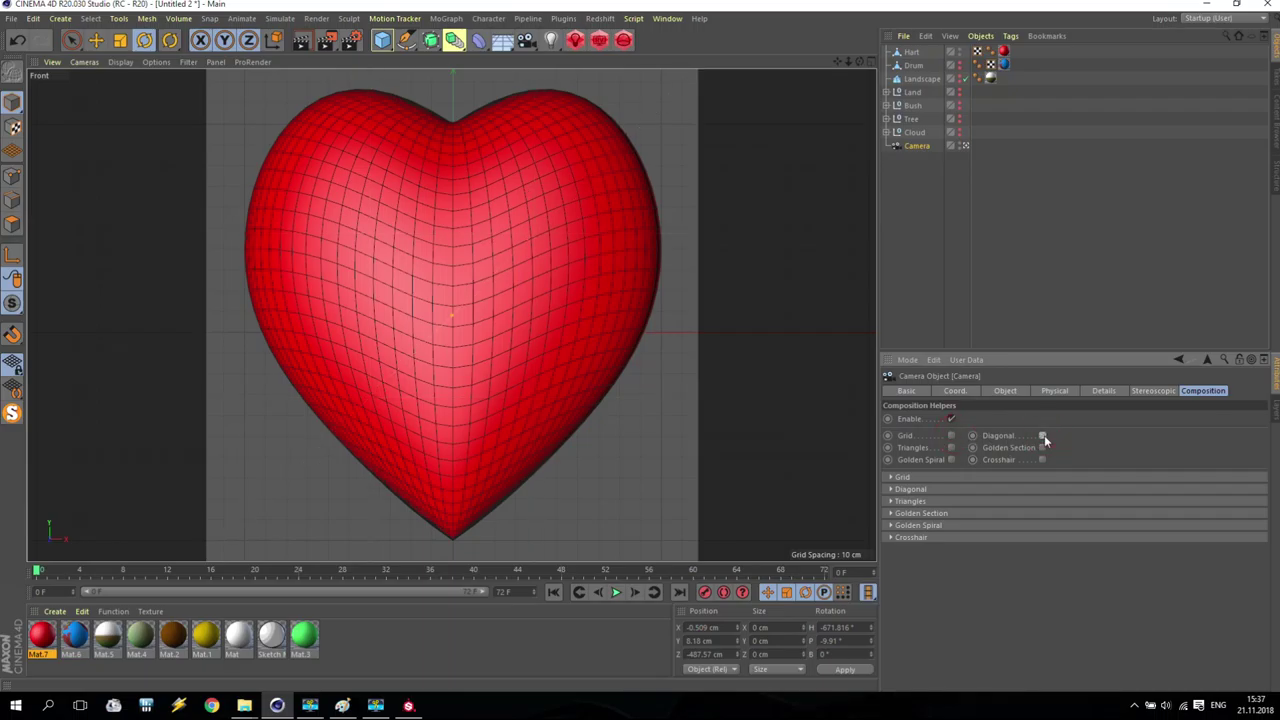
click(972, 435)
click(1042, 460)
Shift the view slightly left and show Hart's coordinate values
drag(837, 62, 819, 63)
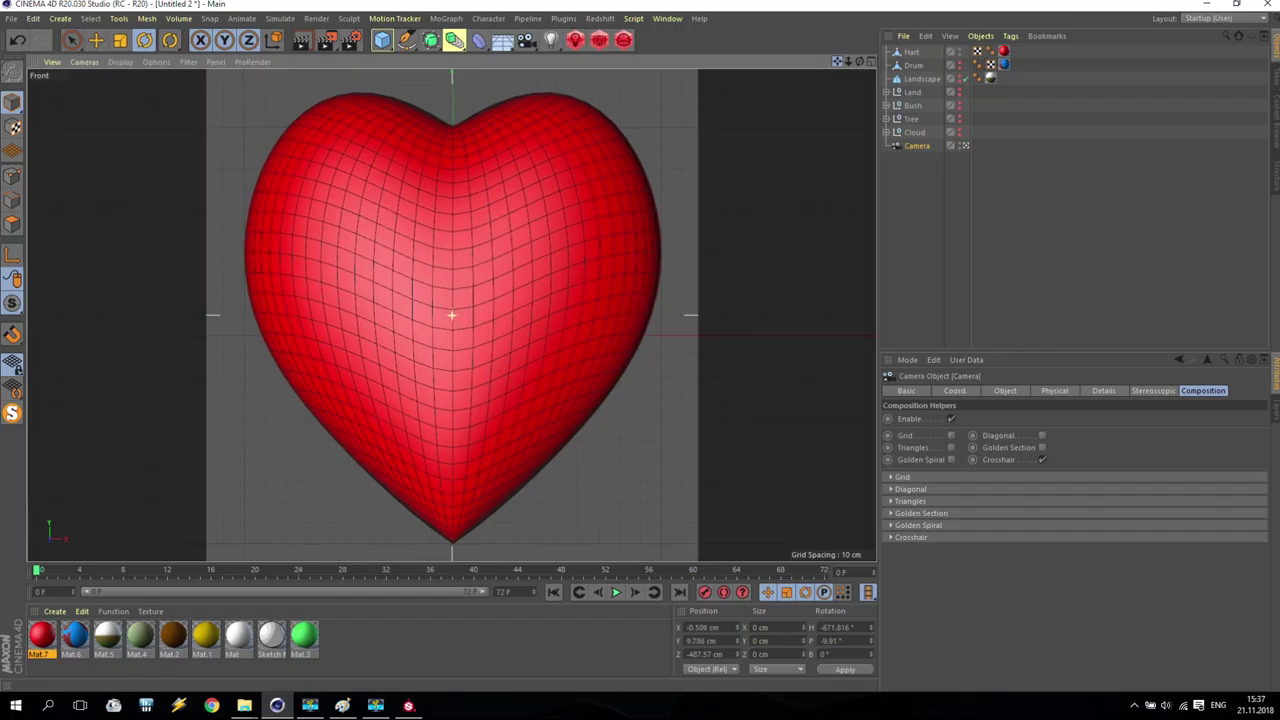
click(908, 52)
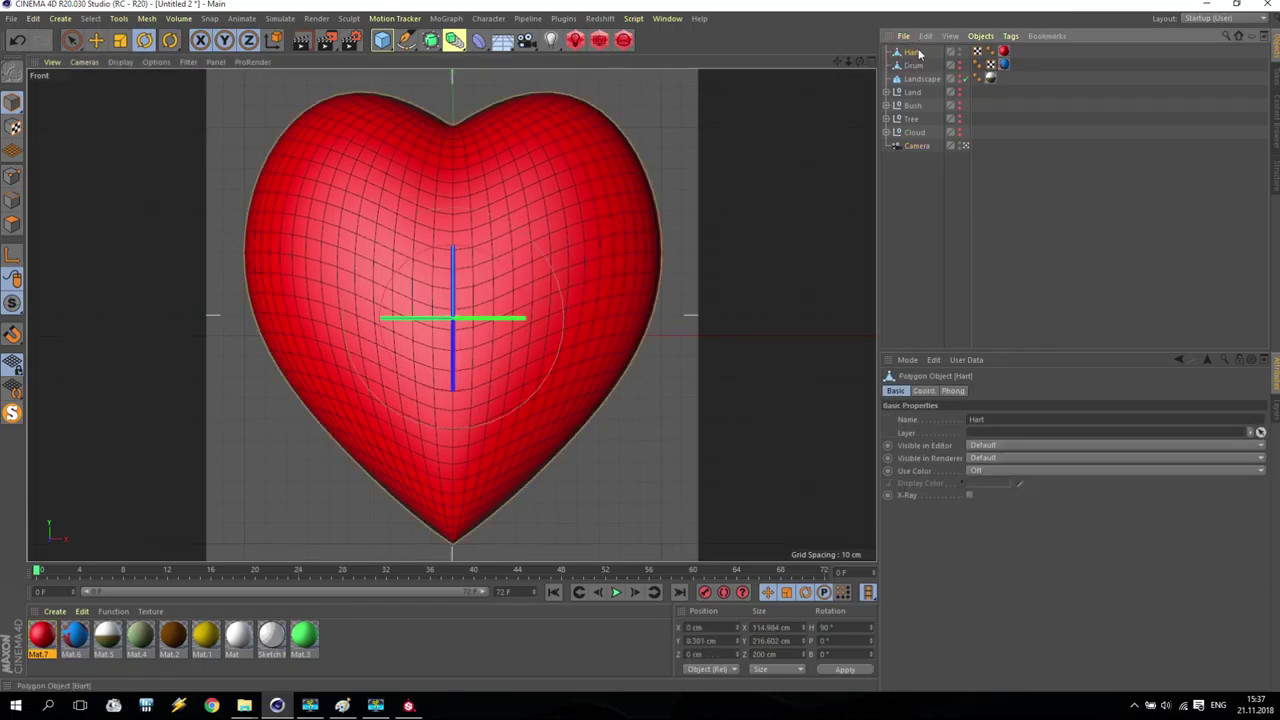
click(926, 391)
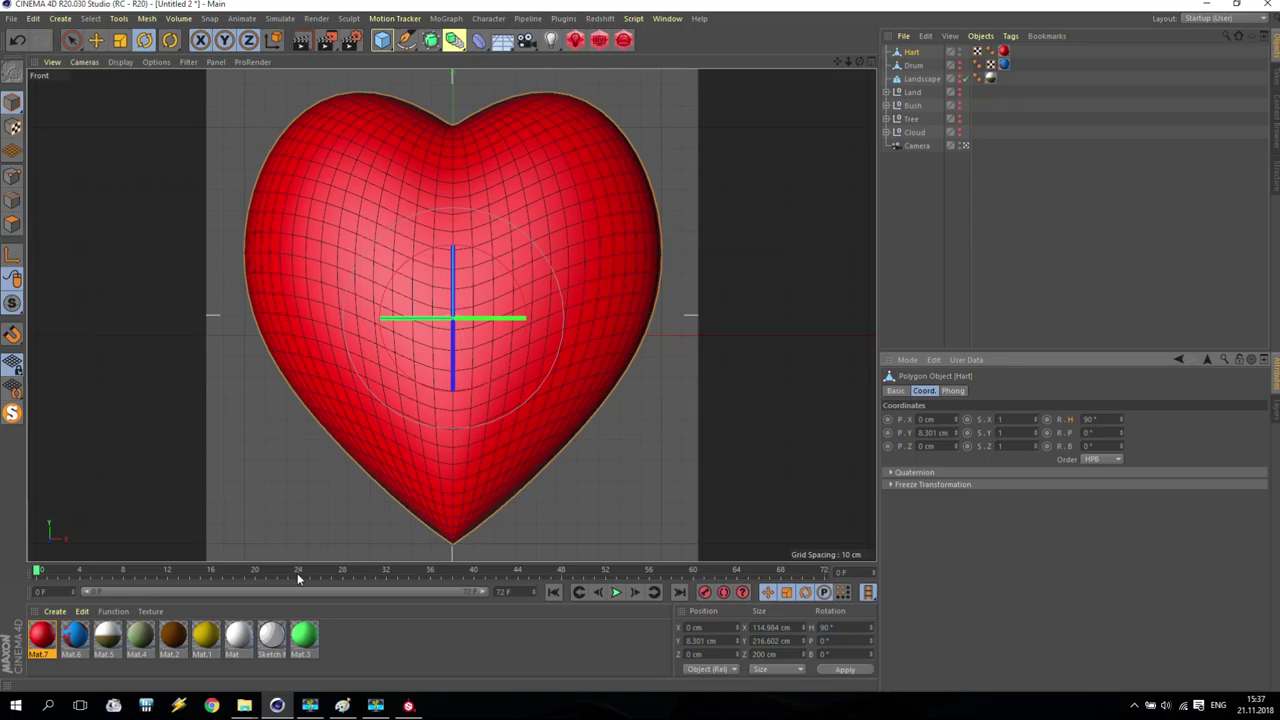
Set the animation end to 24 frames and key Hart's heading at 270° on frame 24
double_click(505, 591)
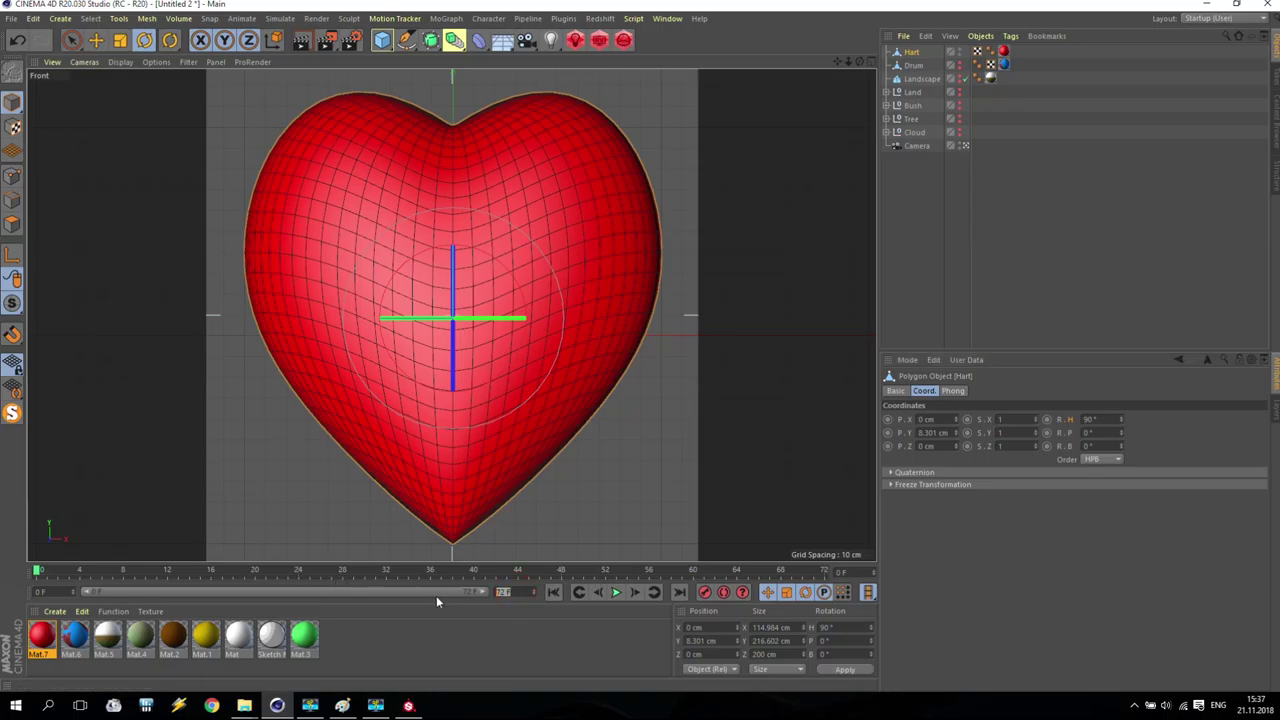
text(24)
key(Return)
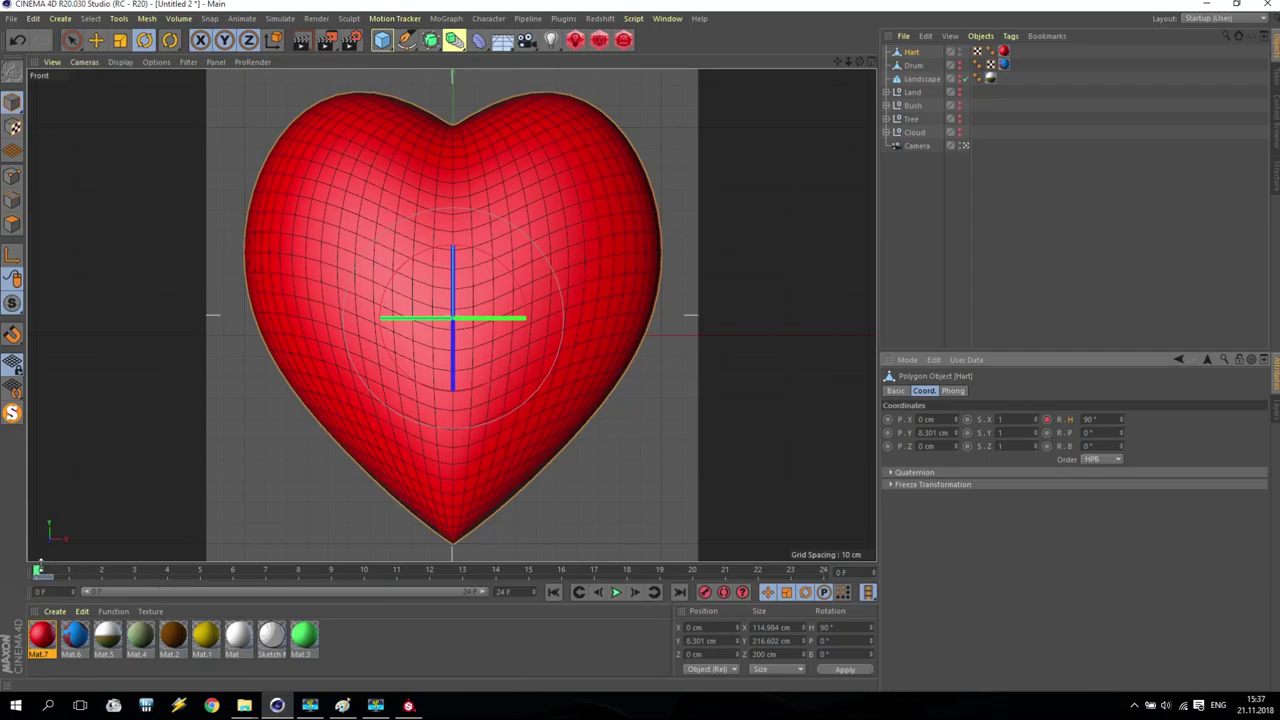
drag(37, 574, 697, 572)
drag(829, 586, 824, 572)
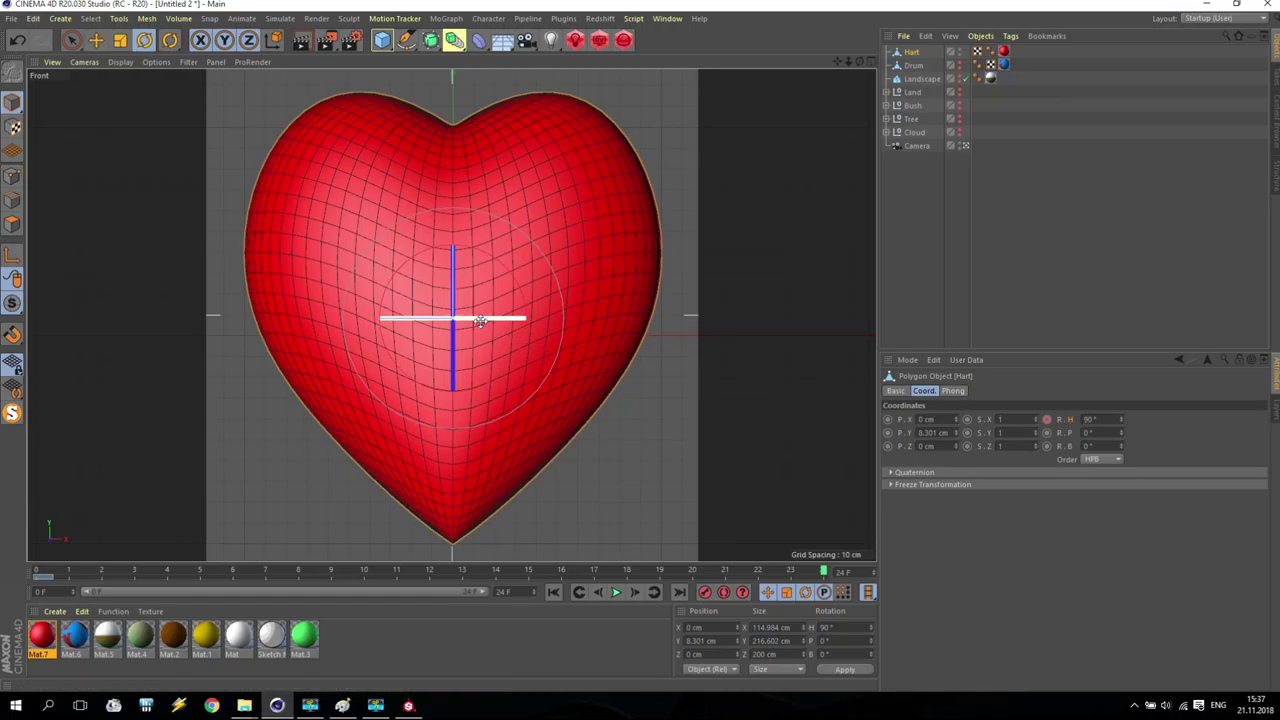
drag(514, 322, 785, 337)
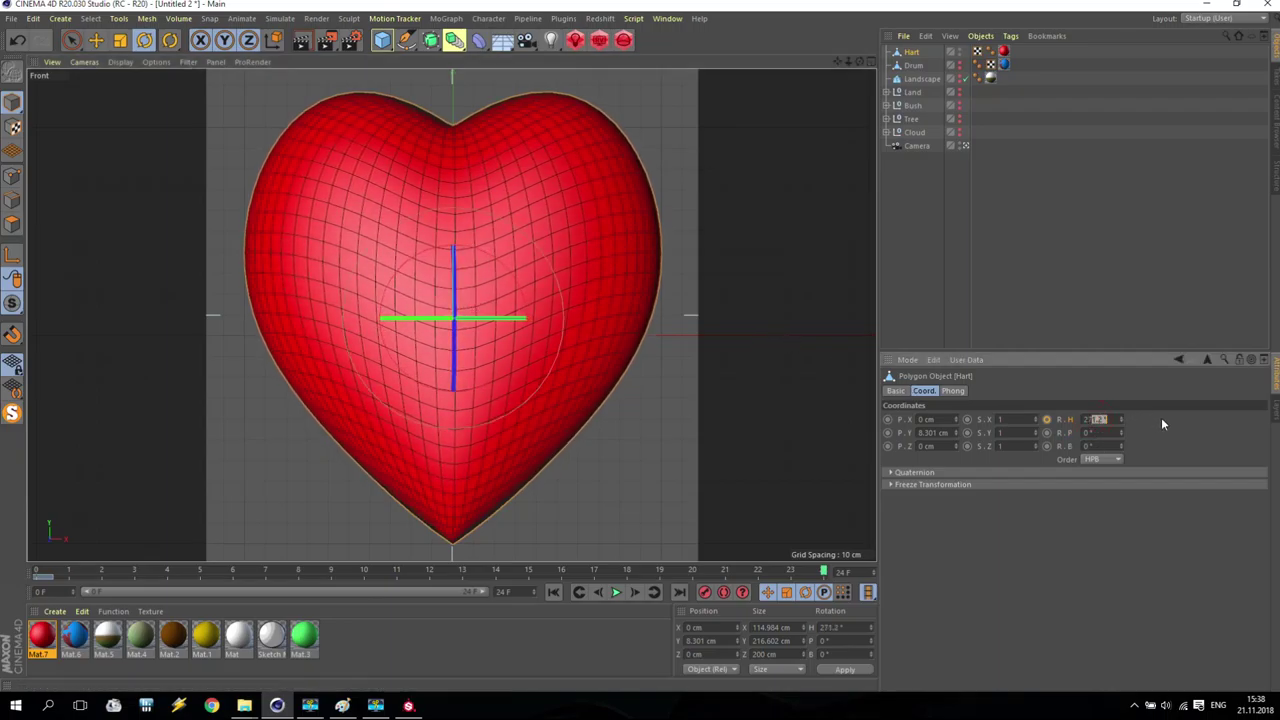
text(270)
key(Return)
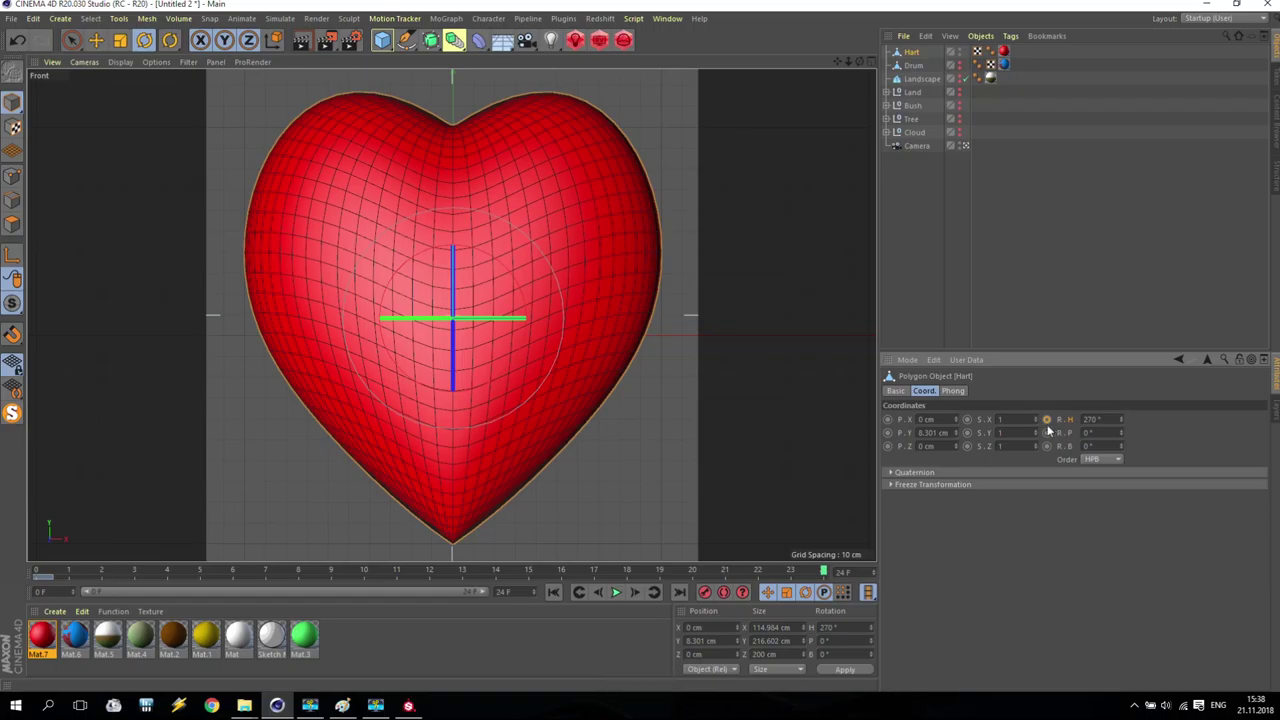
Play the heart's spin from frame 0, then pause and rewind
click(555, 592)
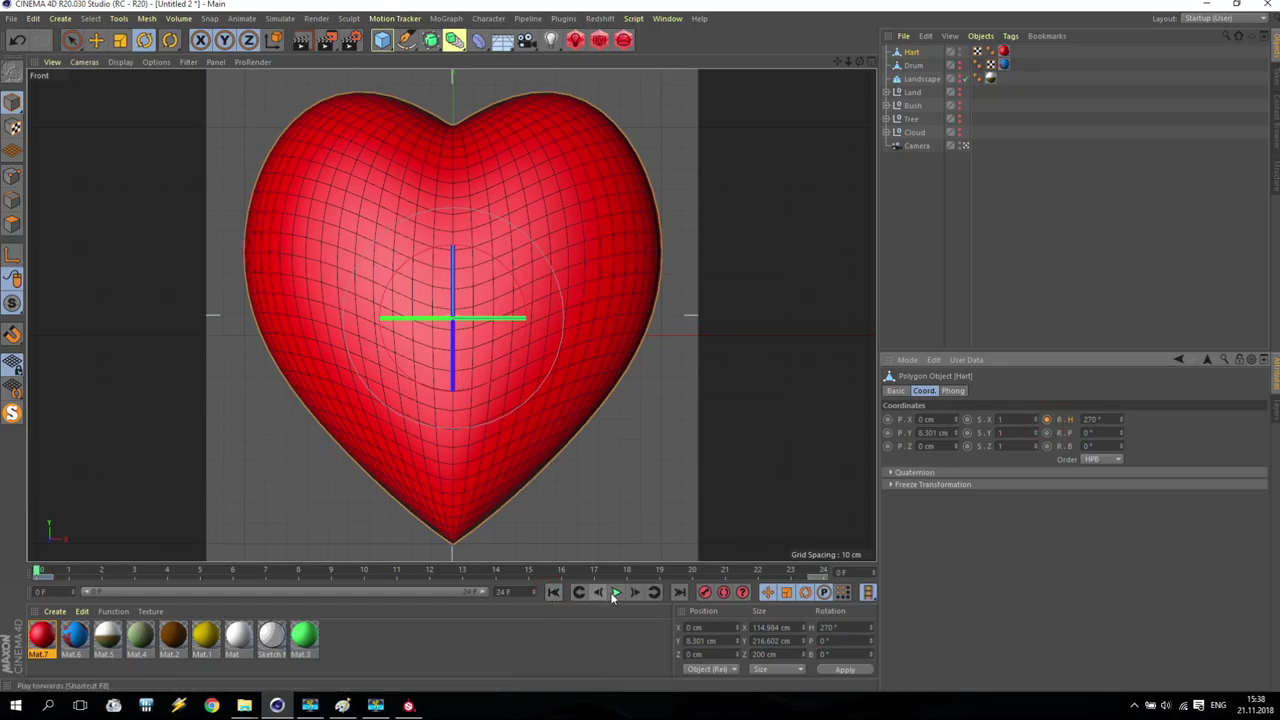
click(616, 592)
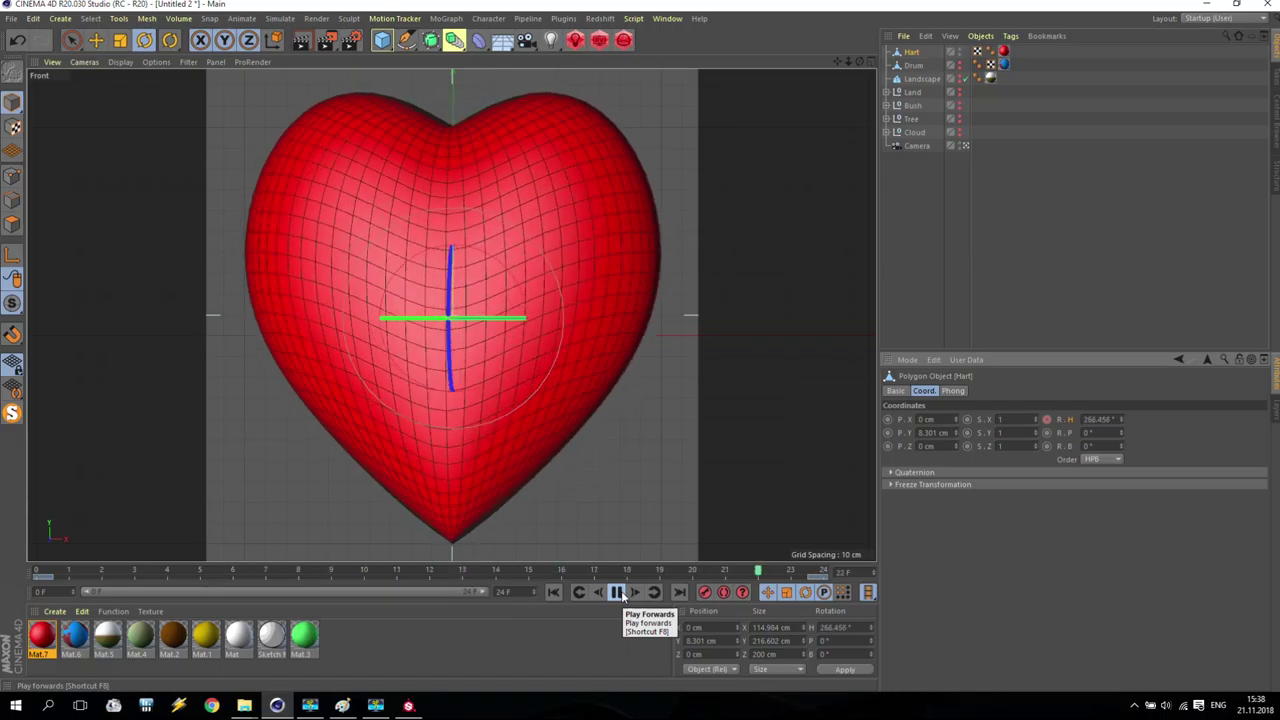
click(618, 592)
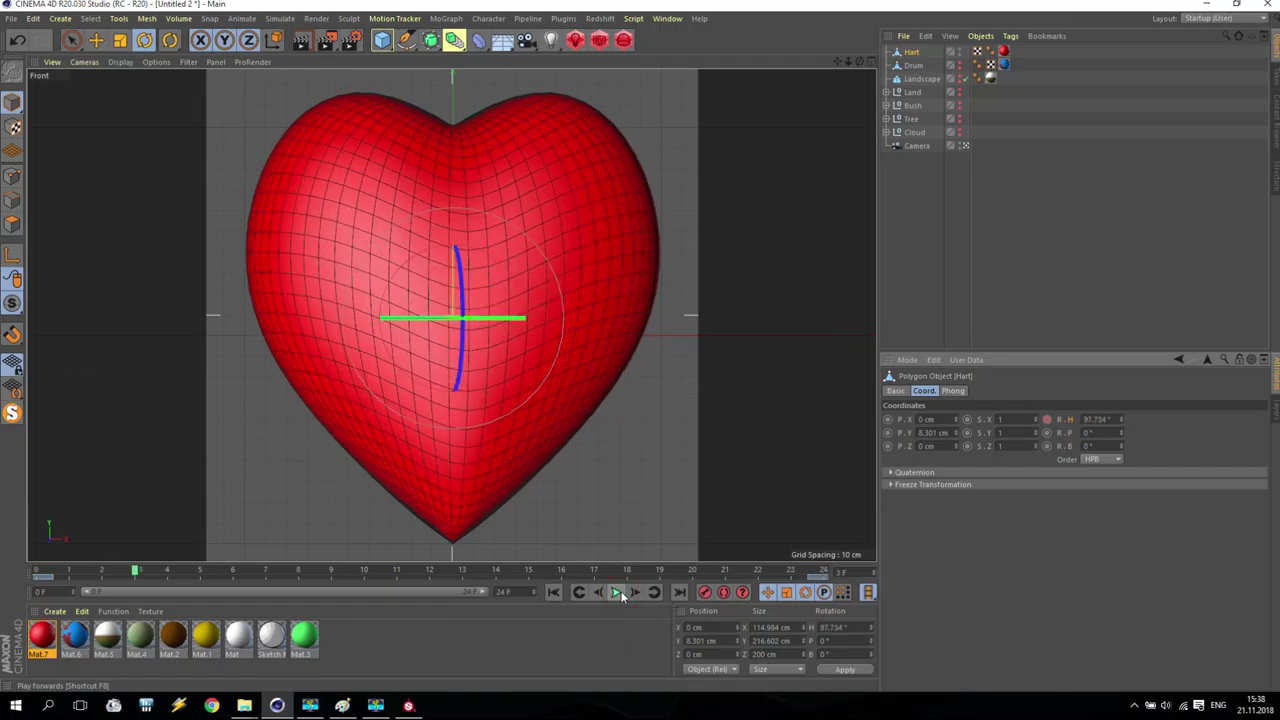
click(555, 592)
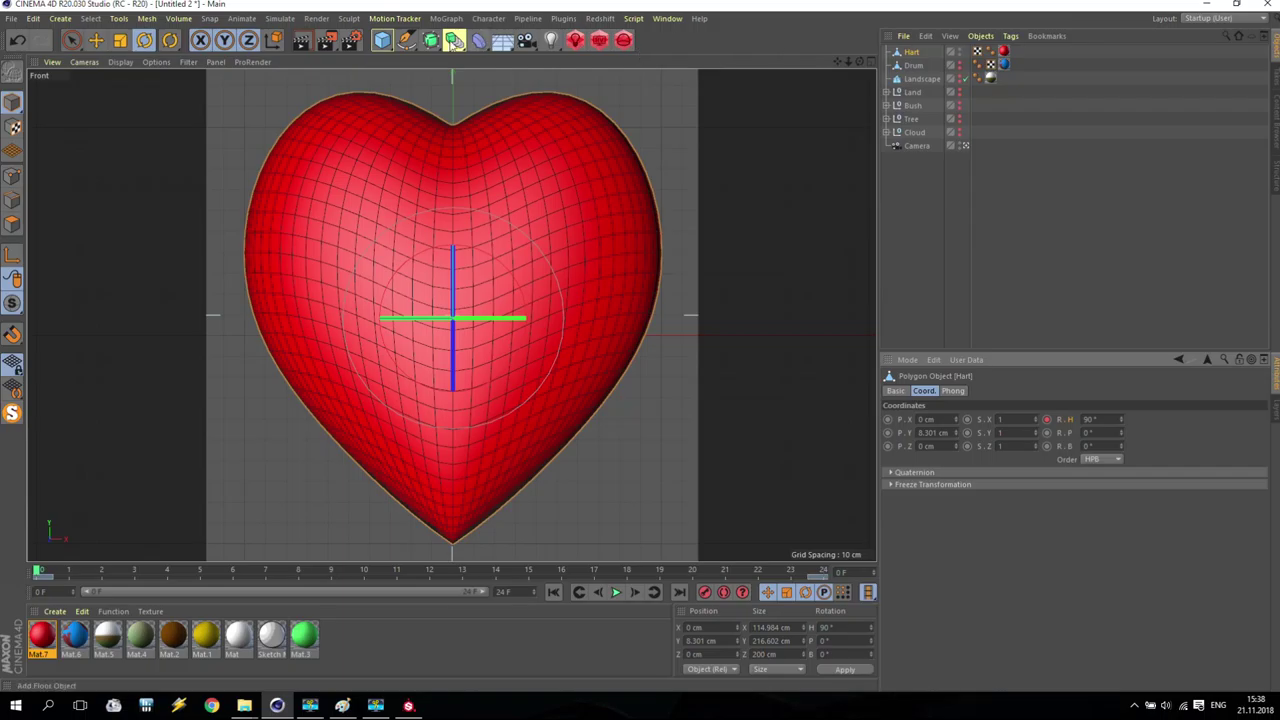
click(350, 42)
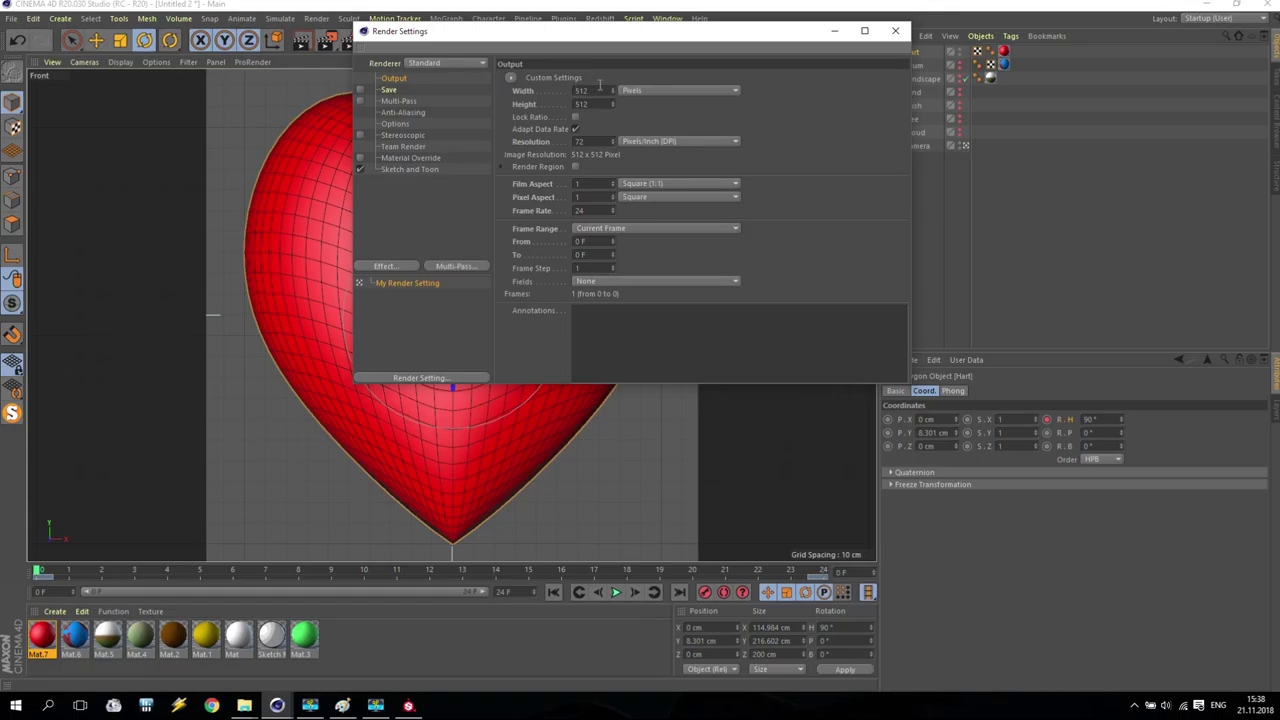
Render All Frames, with the final rotation key and the animation end moved to frame 23
click(610, 229)
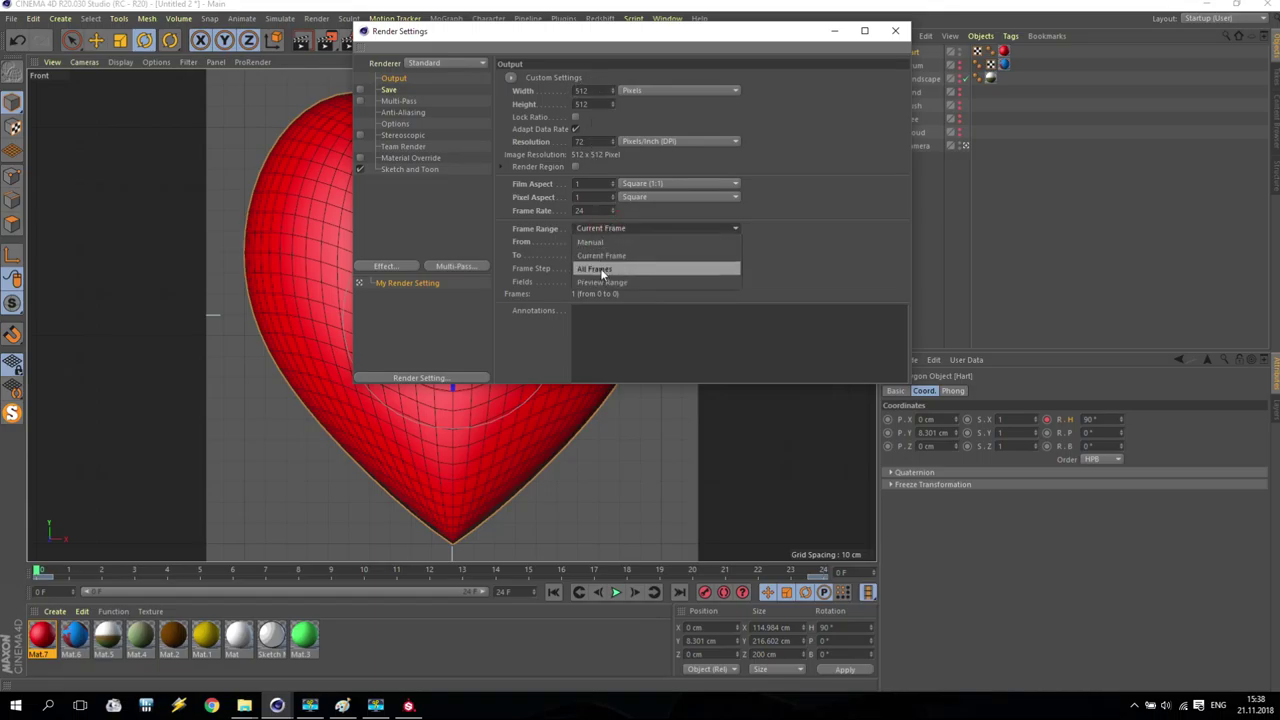
click(600, 268)
click(592, 253)
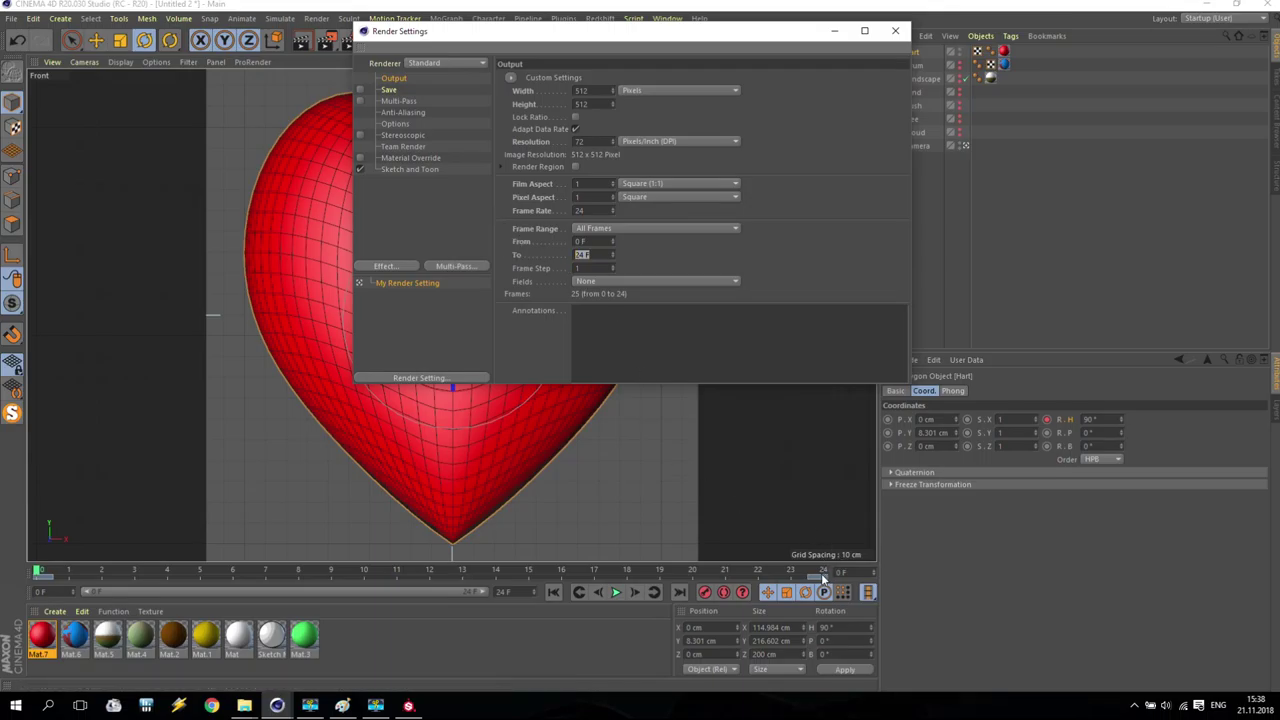
drag(820, 578, 800, 584)
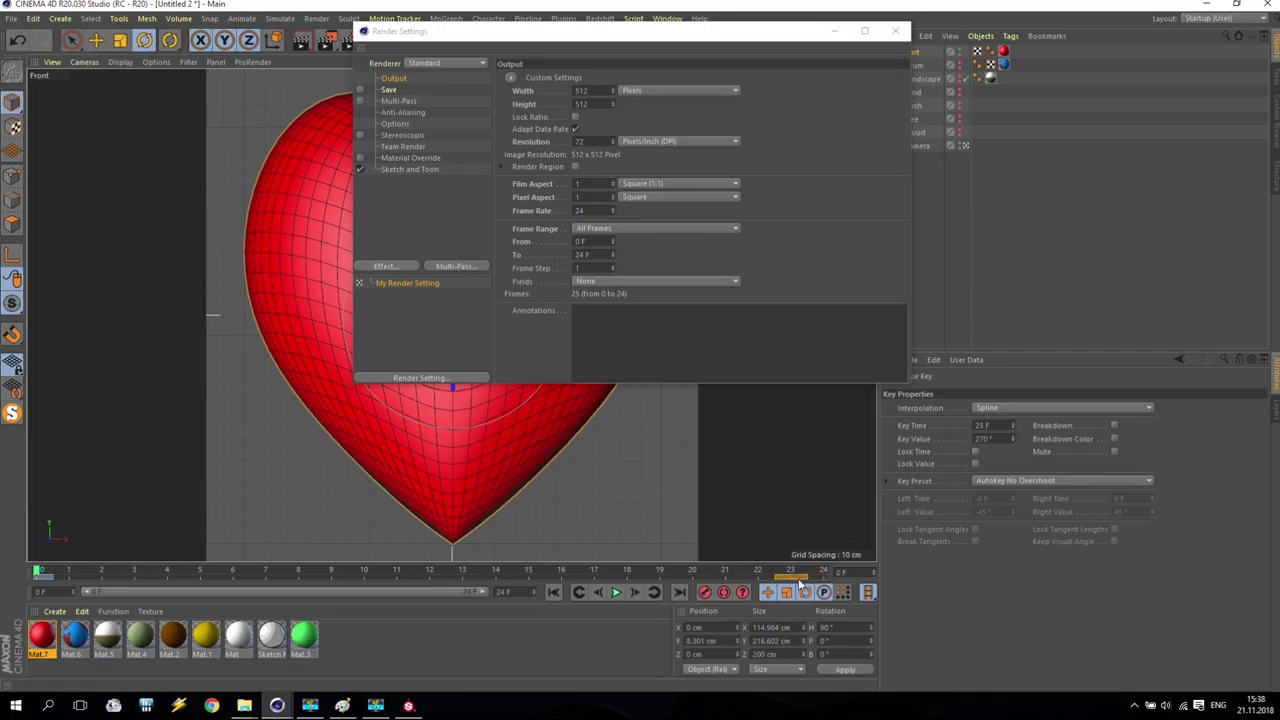
double_click(510, 591)
text(23)
key(Return)
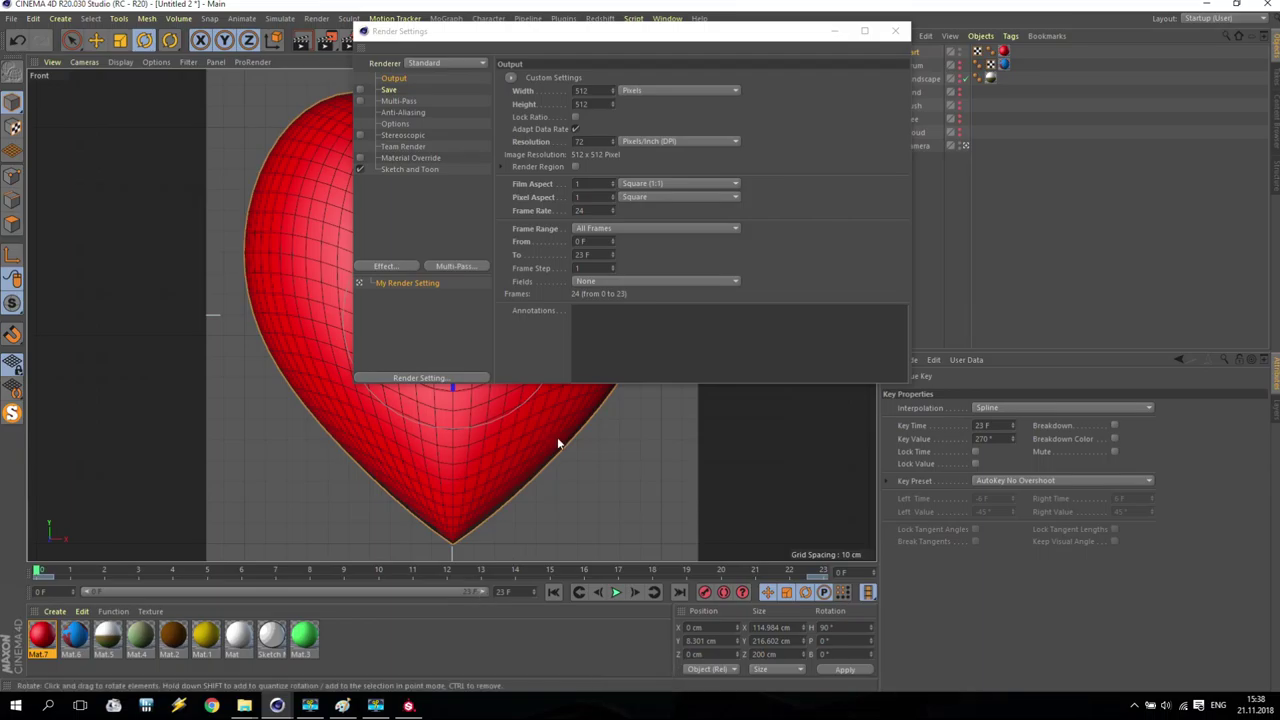
Enable saving the rendered images and change the output file name from Drum to Heart
click(385, 90)
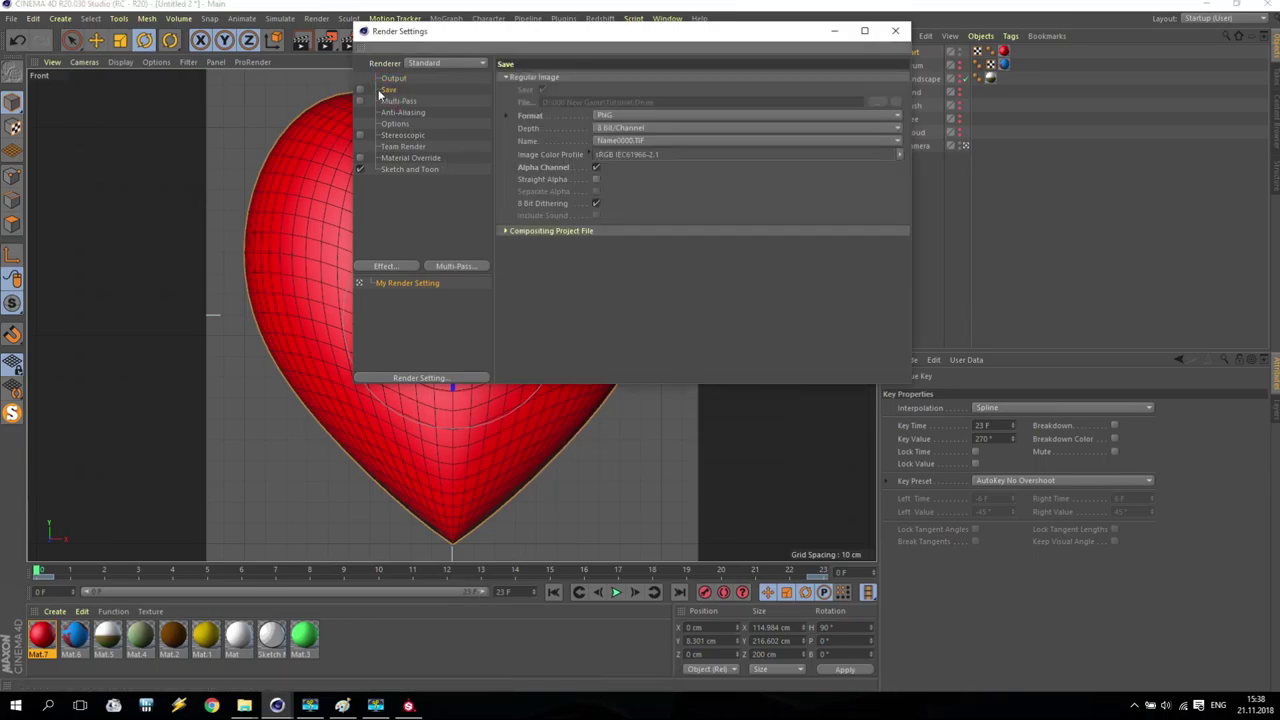
click(360, 90)
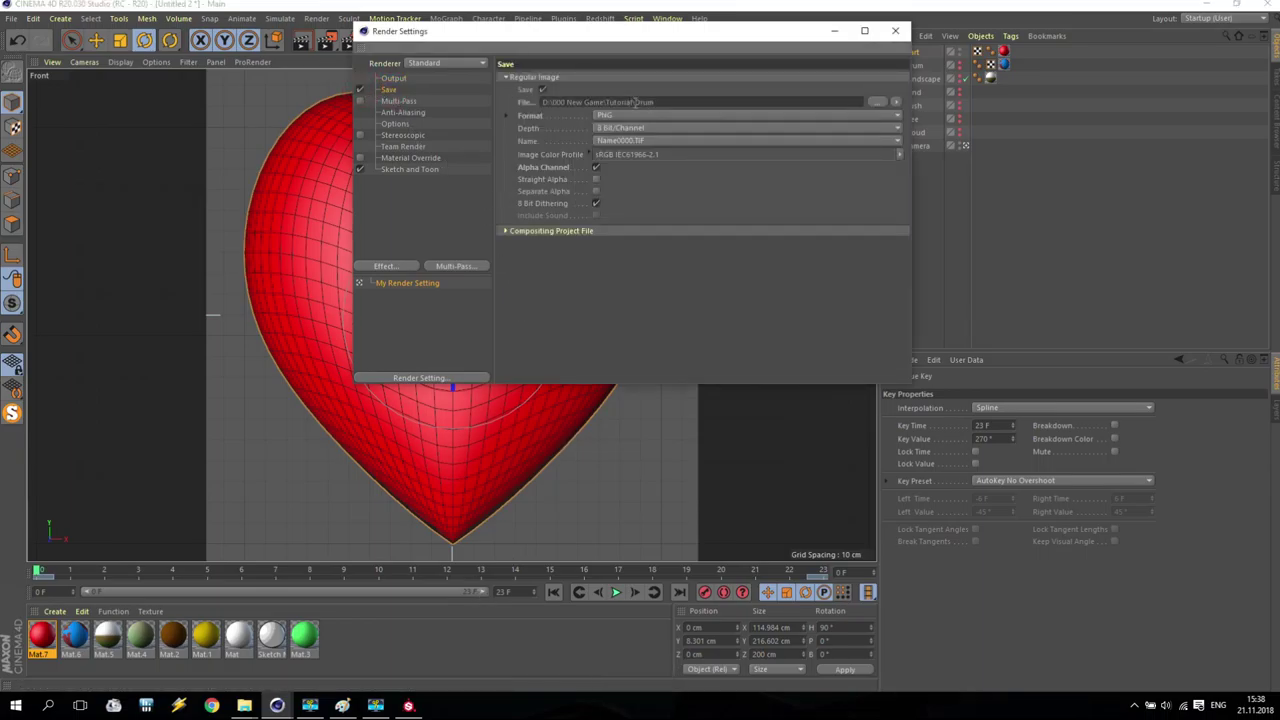
drag(636, 102, 701, 103)
text(Heart)
click(895, 31)
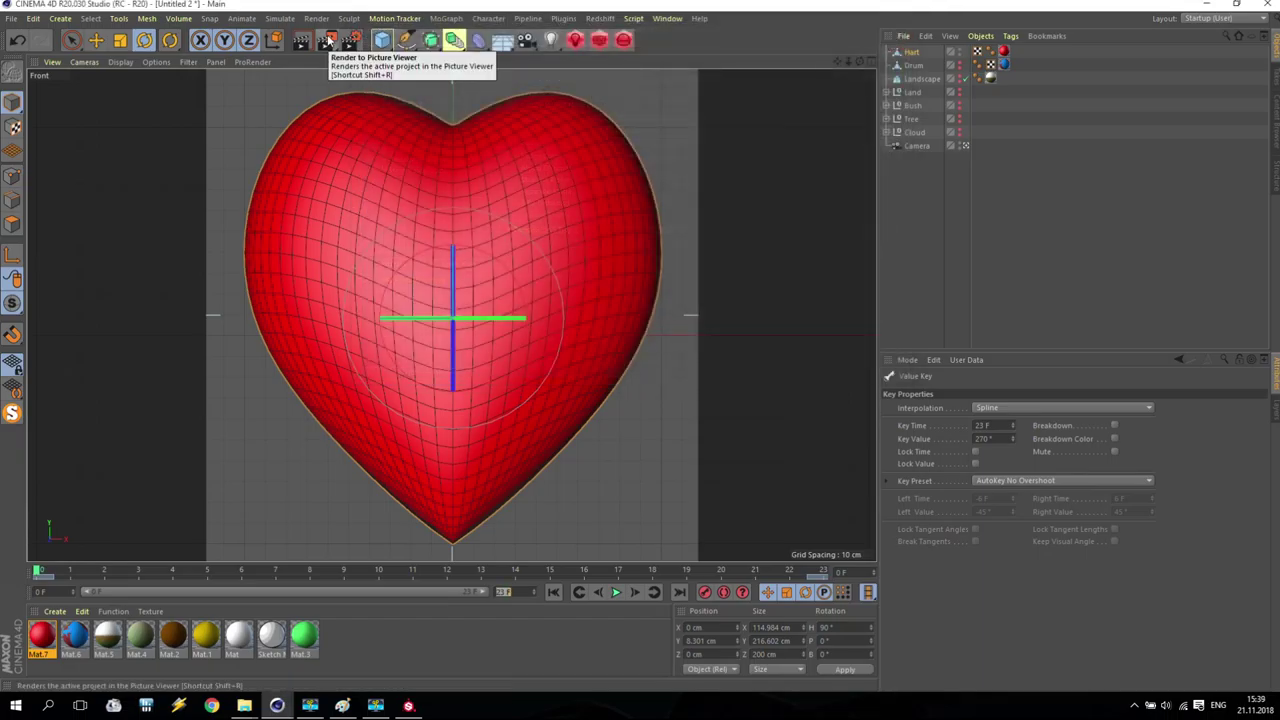
Render heart frames 0–23, play them in the Picture Viewer, rewind, and close it
click(327, 40)
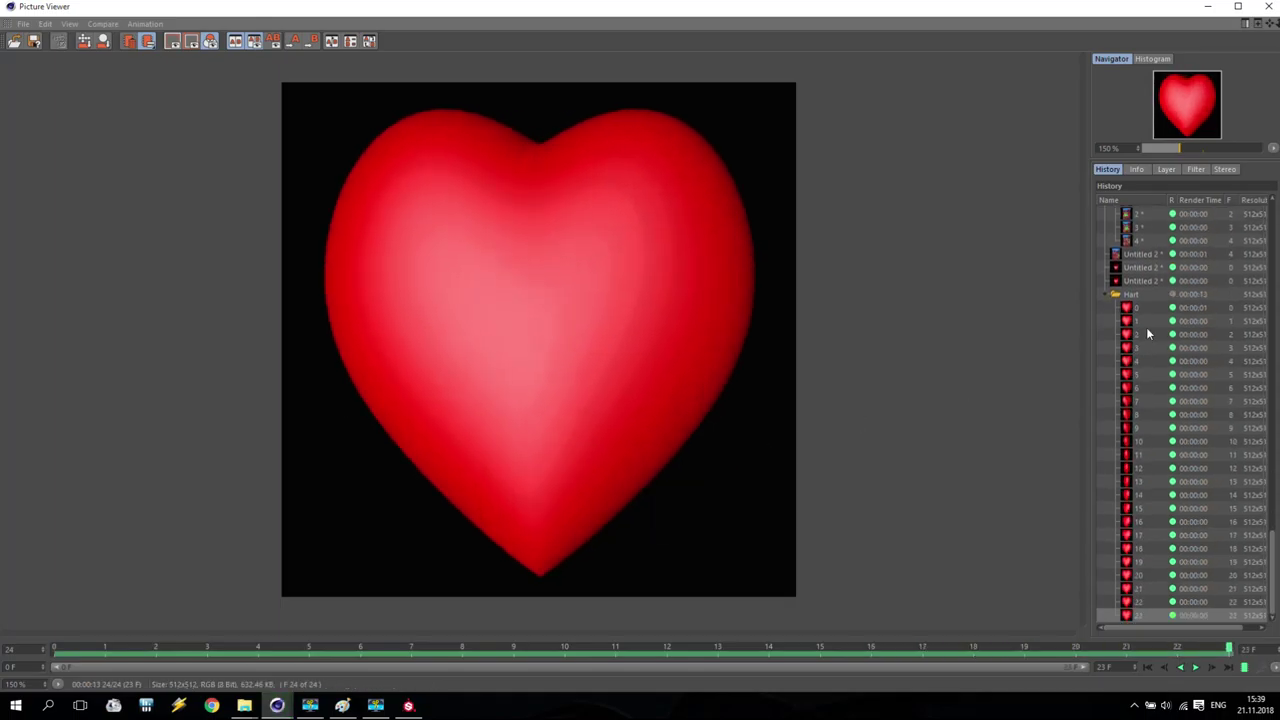
click(1142, 313)
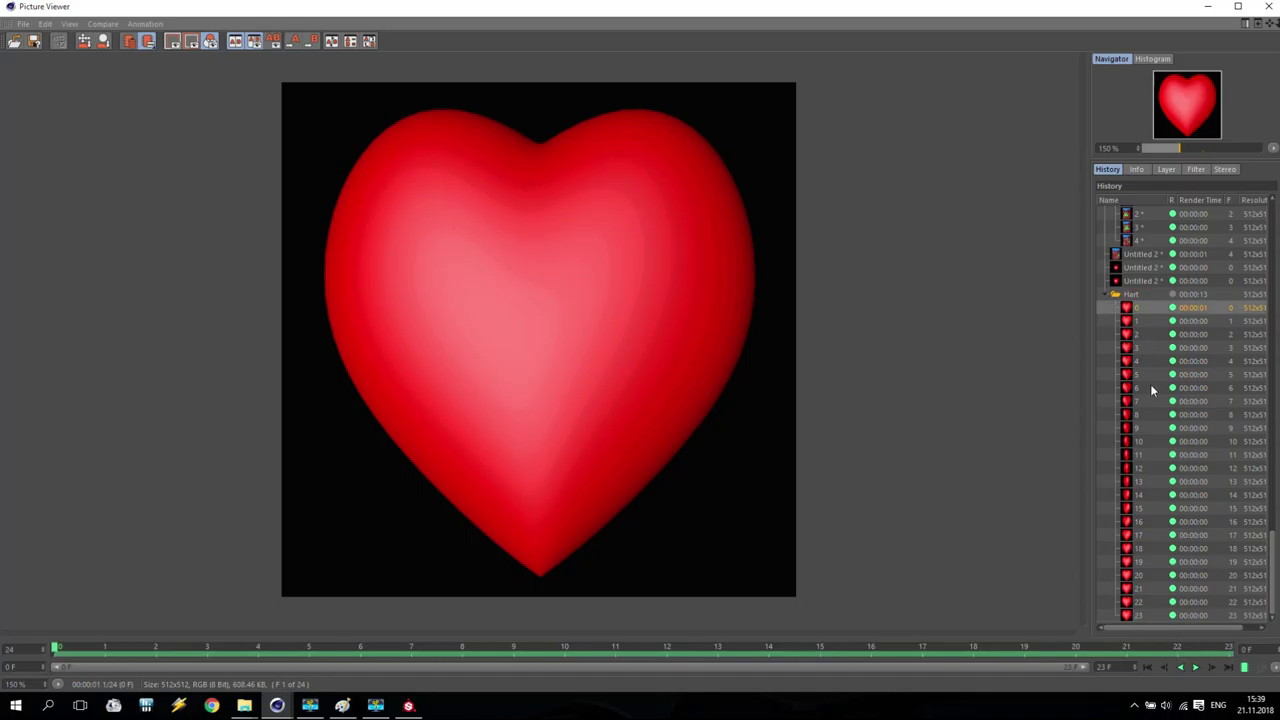
click(1195, 668)
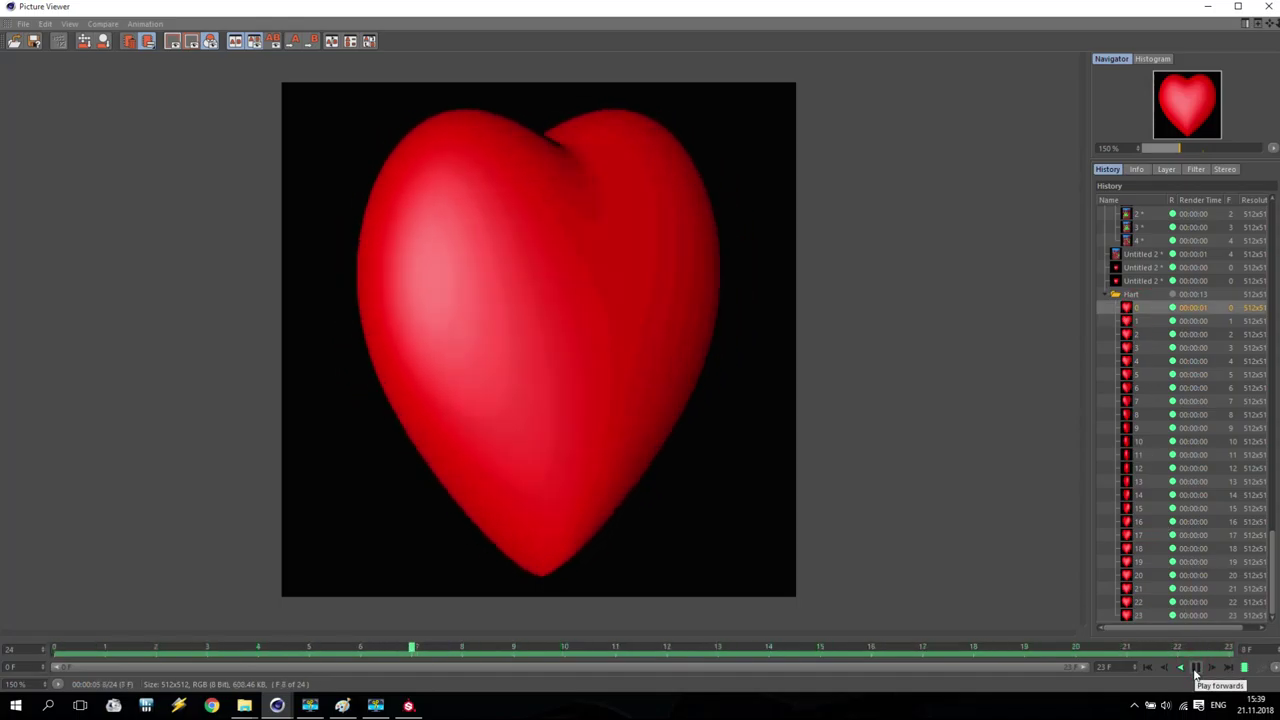
click(1195, 668)
click(109, 645)
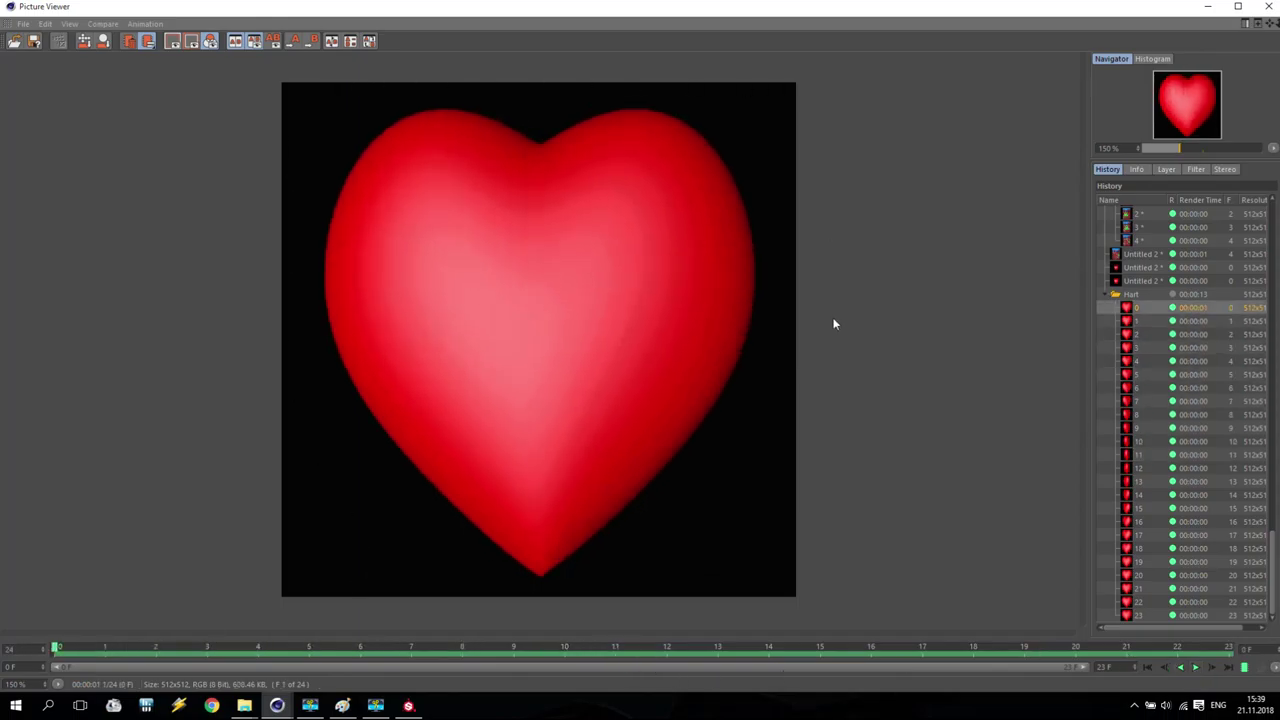
click(1270, 8)
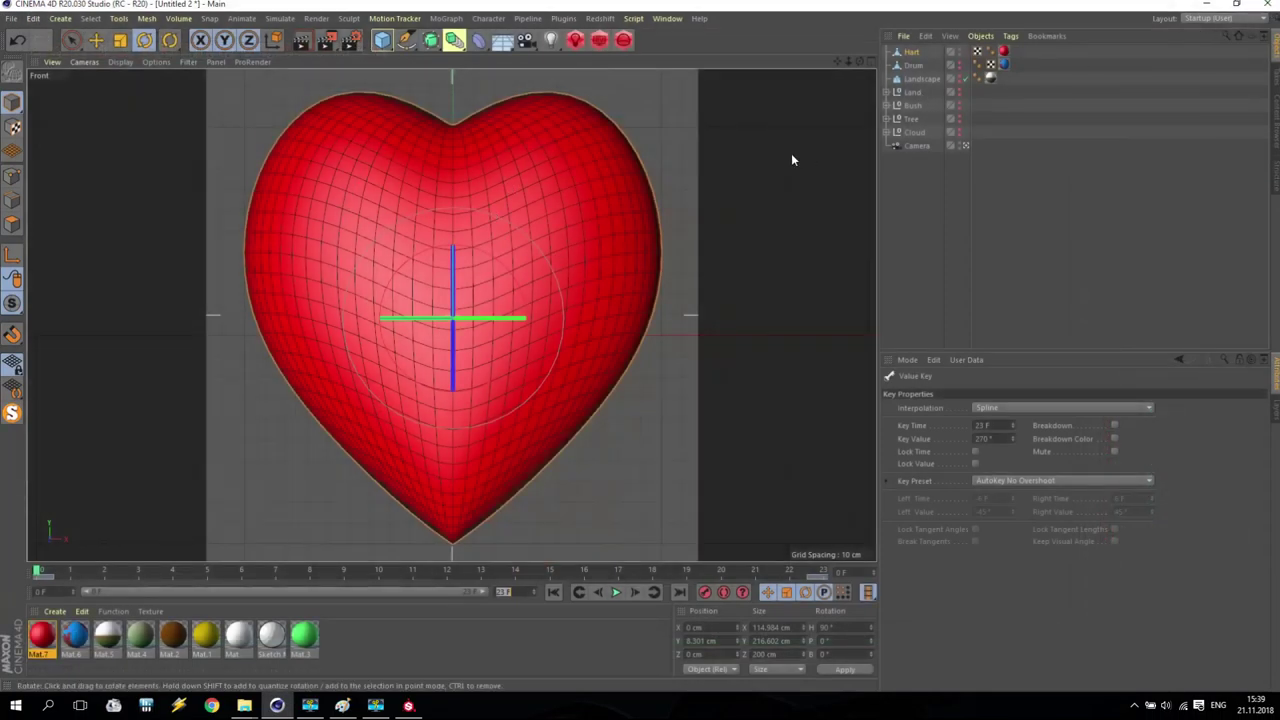
Create Mat.8 with Color and Reflectance off and white Luminance on, then apply it to the Hart heart
double_click(363, 652)
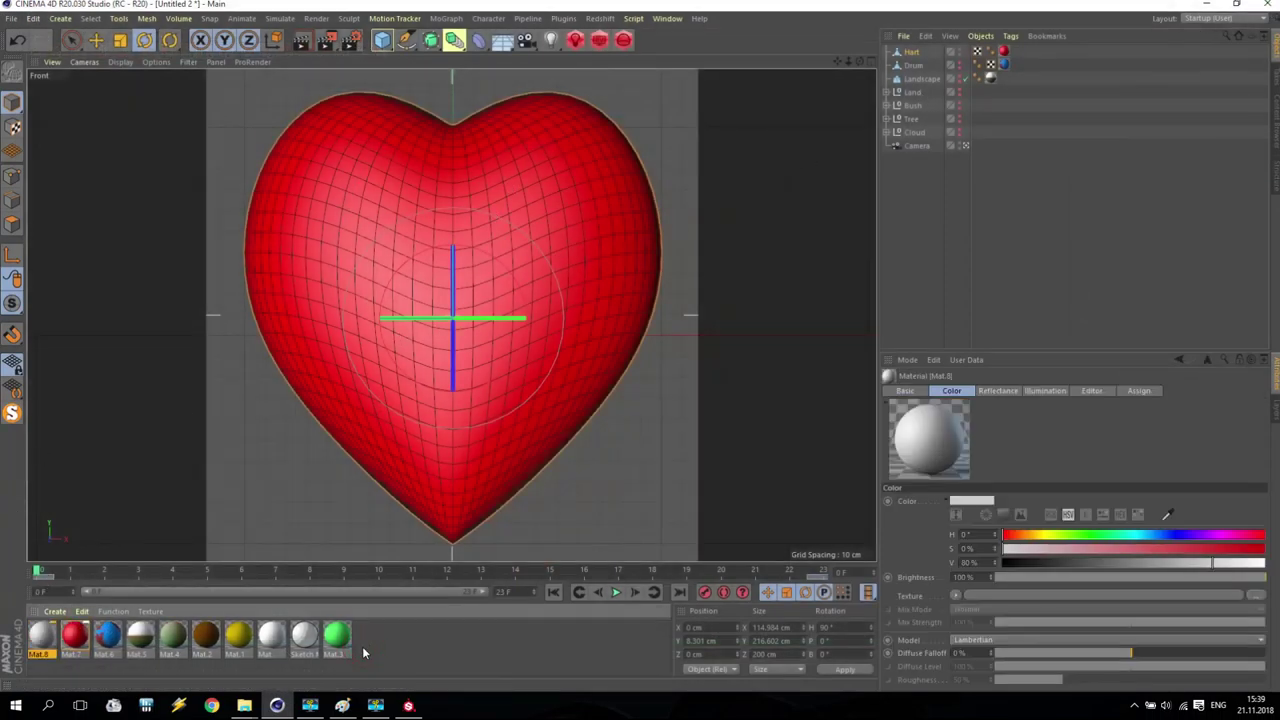
double_click(40, 637)
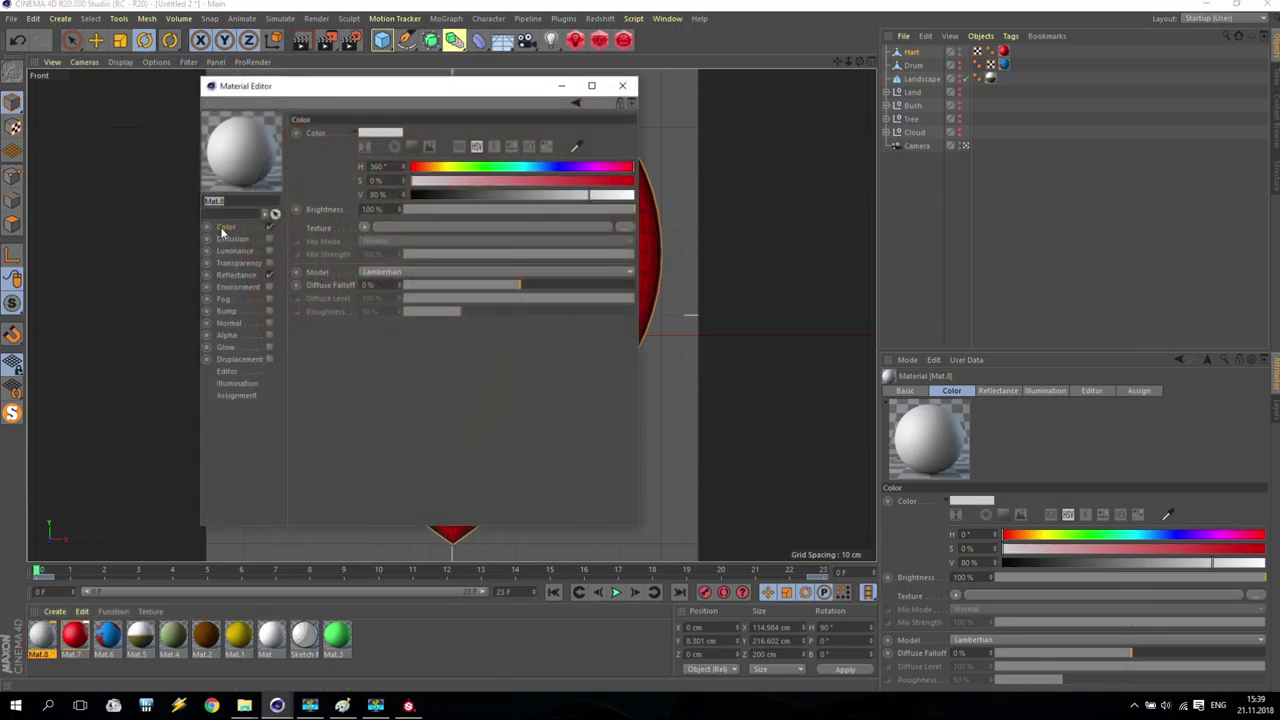
click(269, 228)
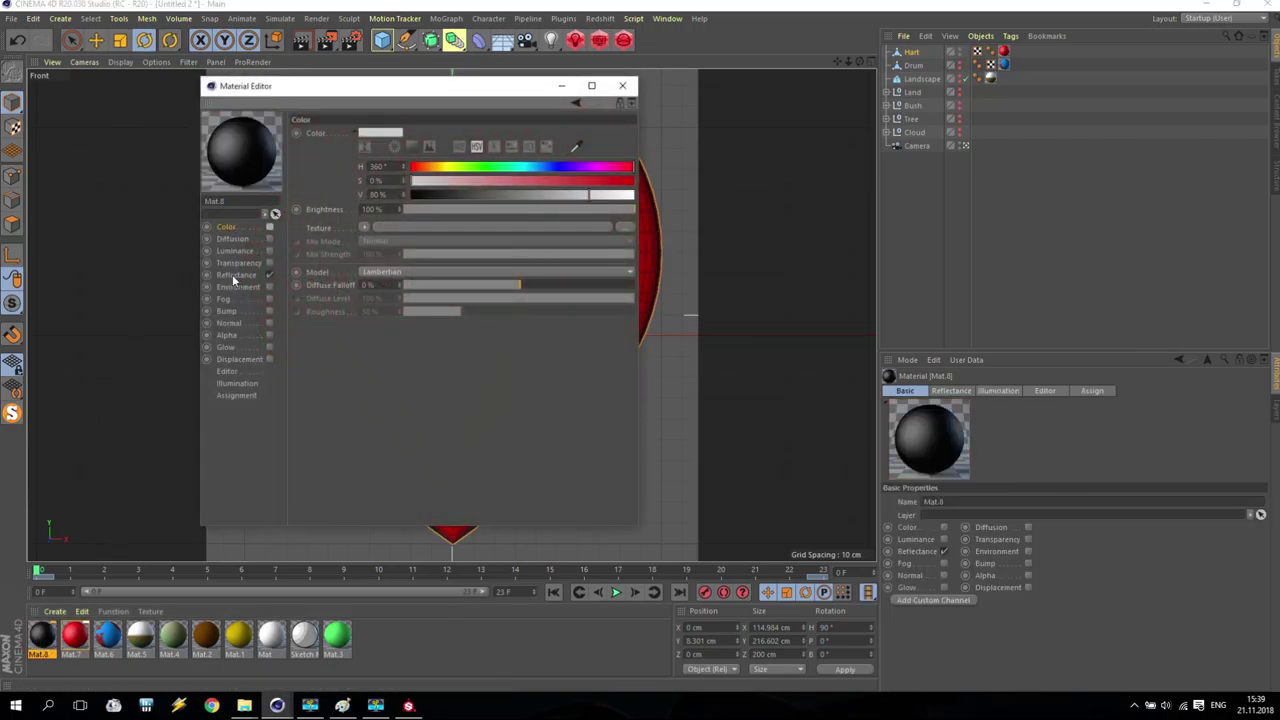
click(269, 275)
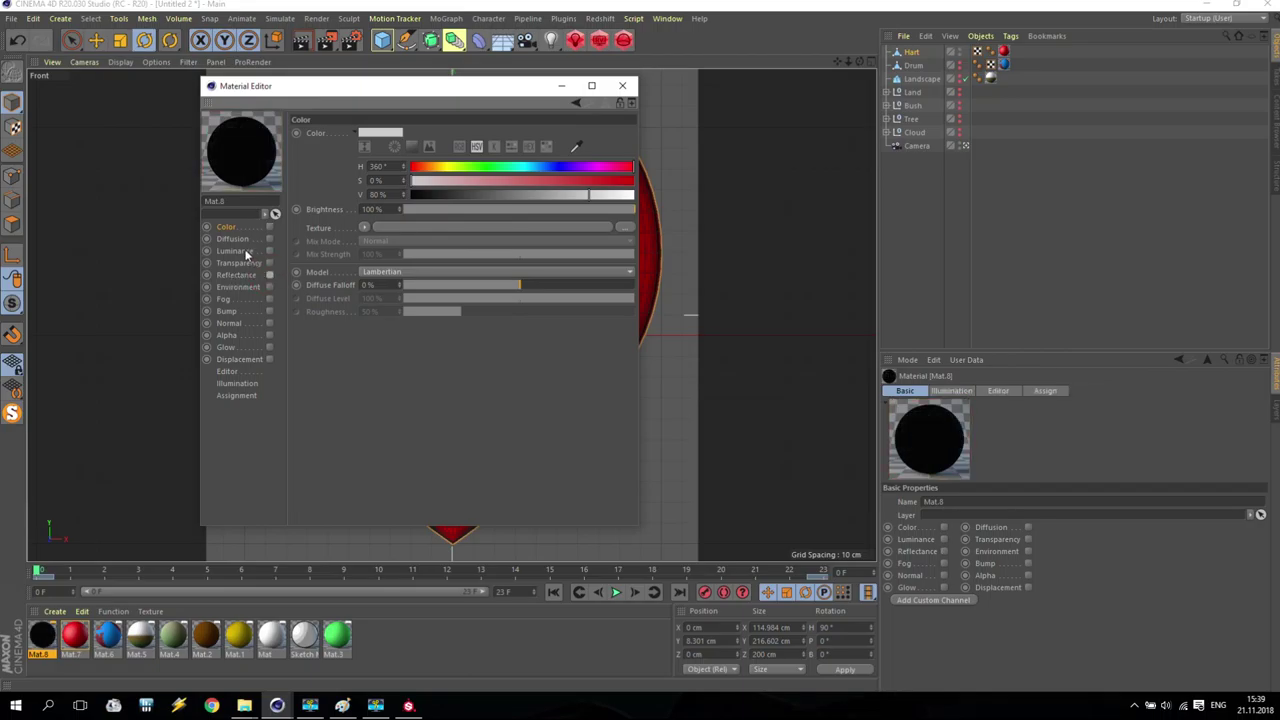
click(269, 252)
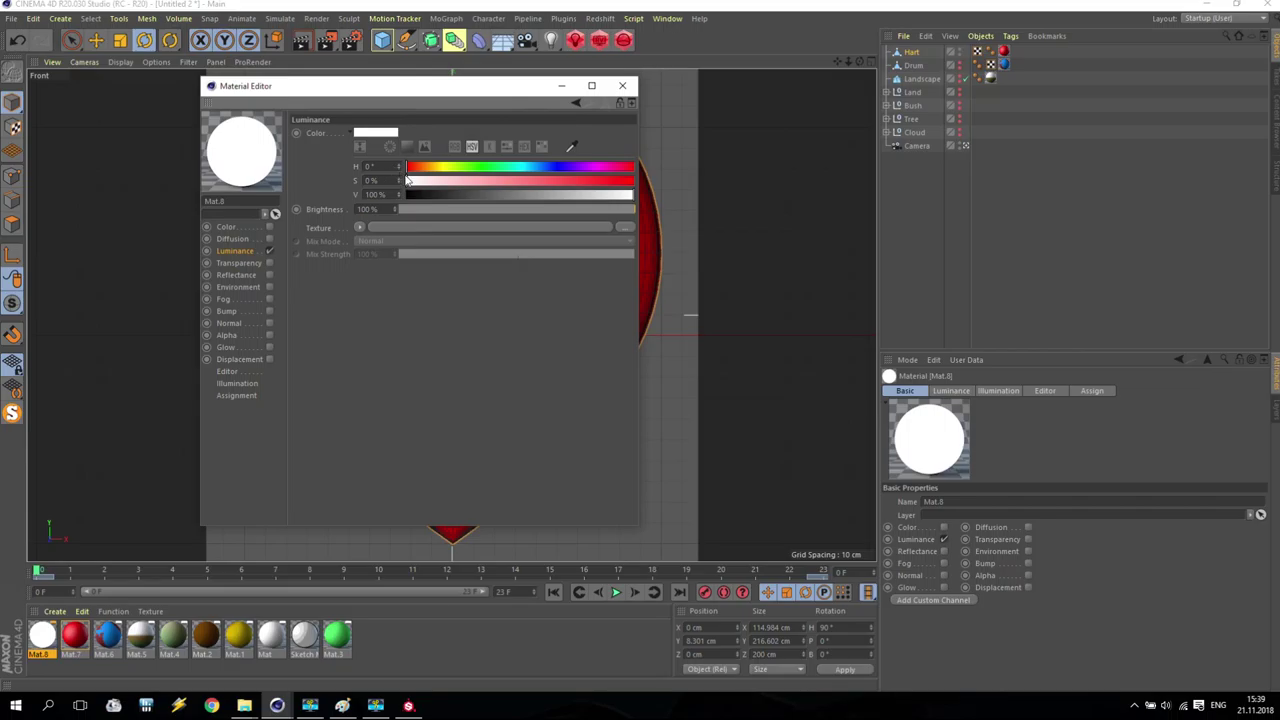
click(622, 85)
drag(42, 635, 918, 52)
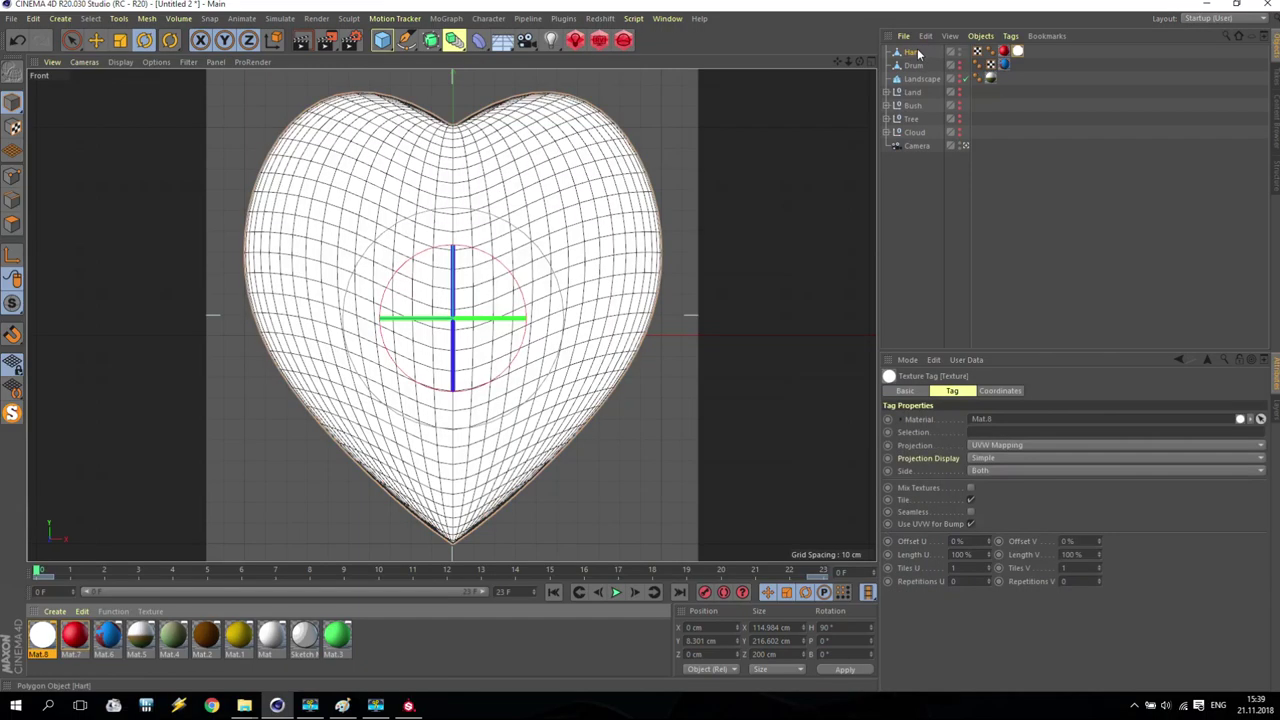
Set the render output frame range to Current Frame
click(348, 41)
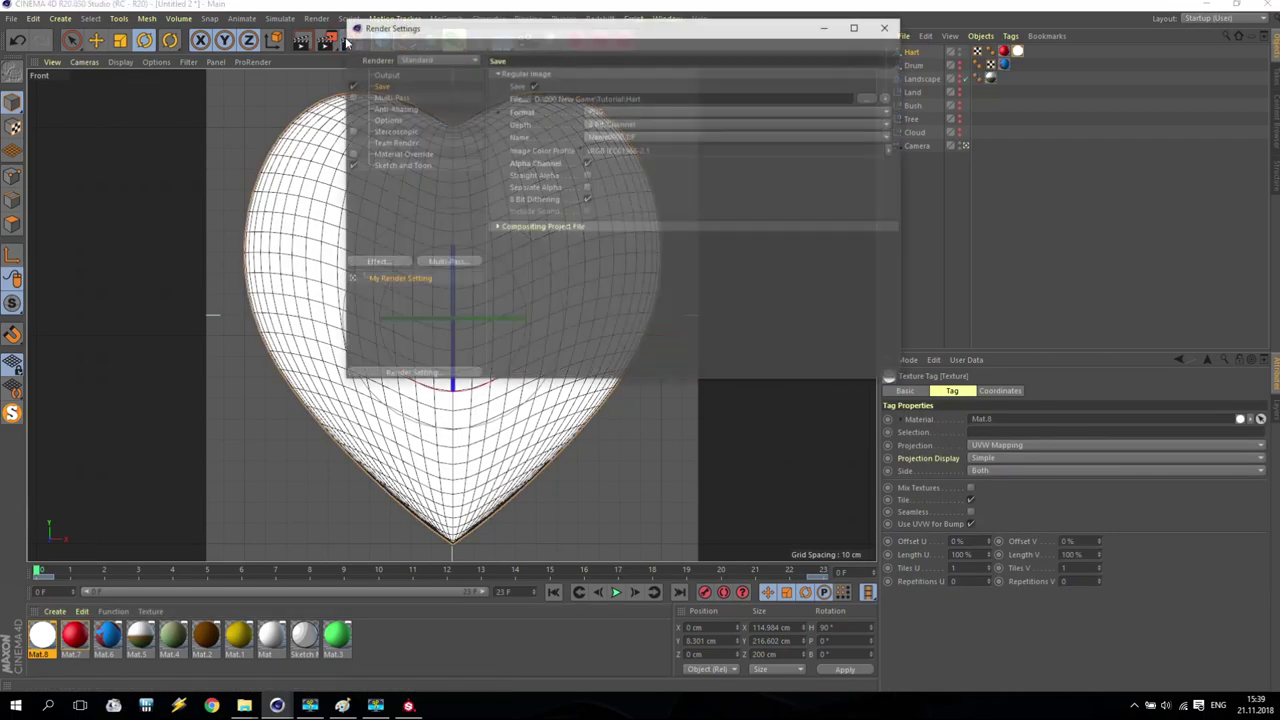
click(385, 75)
click(582, 226)
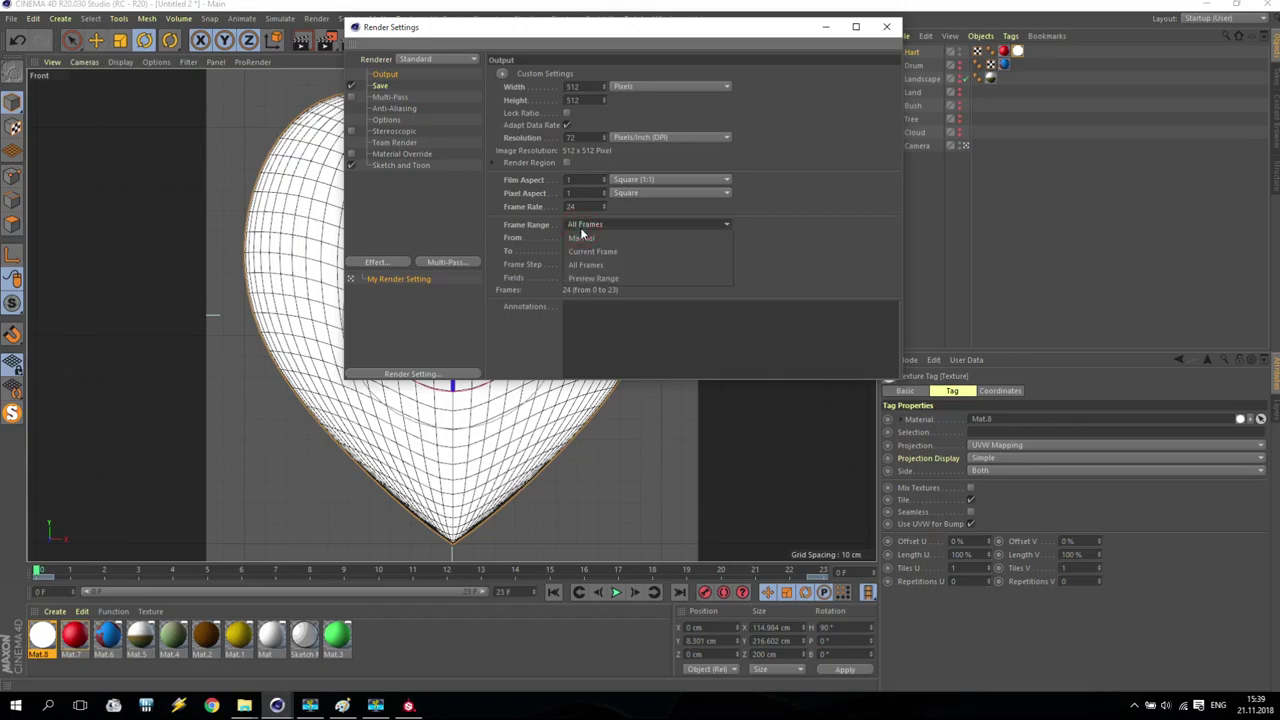
click(585, 250)
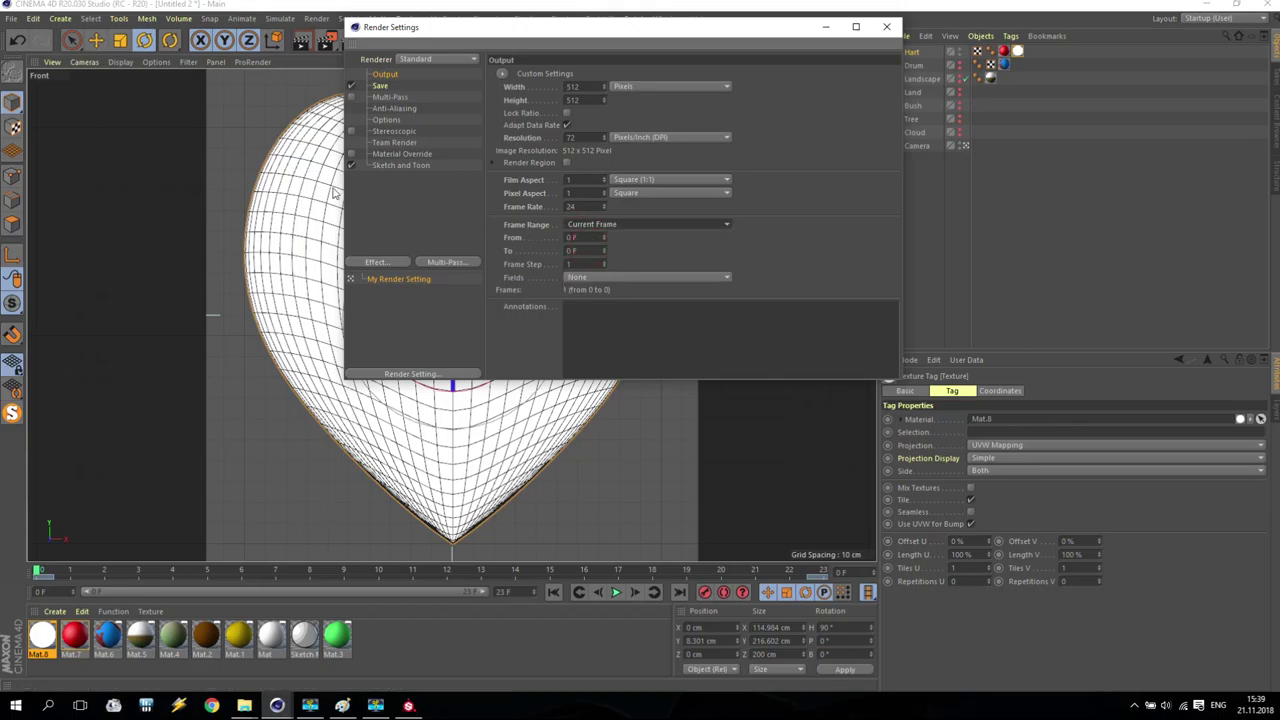
Append 'Zero' to the save path to output HartZero, then render to the Picture Viewer
click(381, 86)
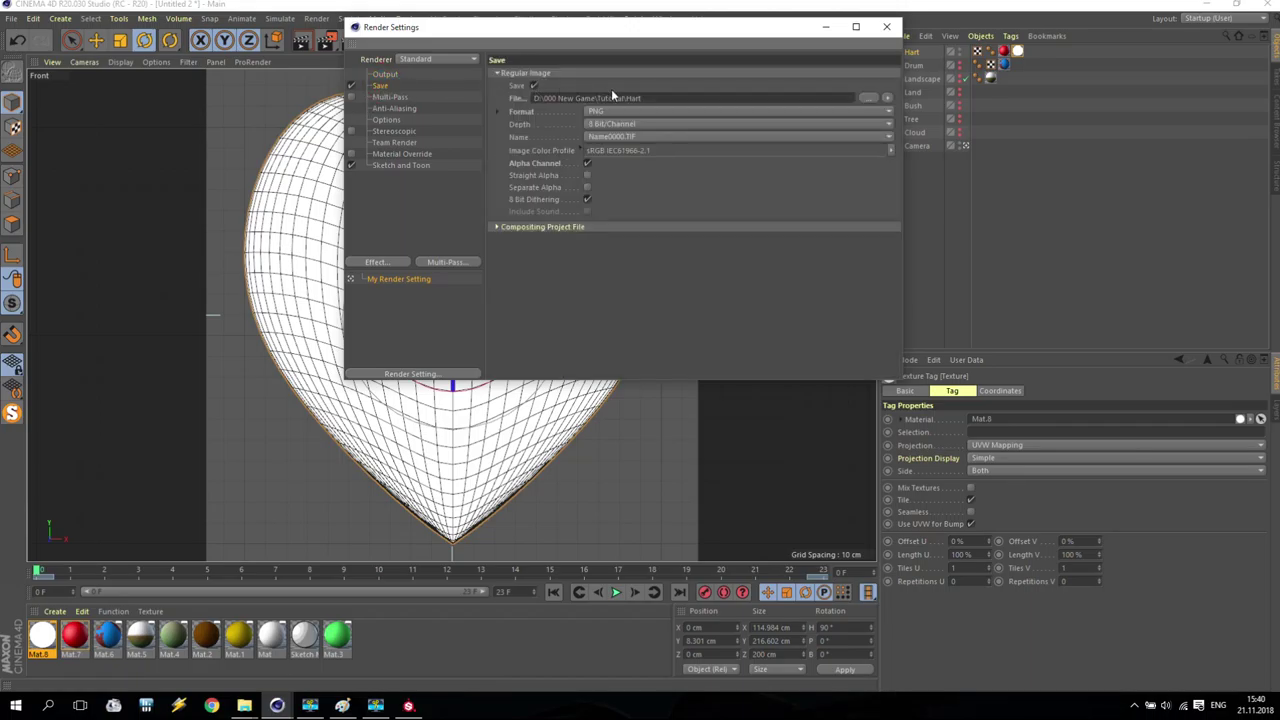
text(Zero)
drag(660, 98, 452, 102)
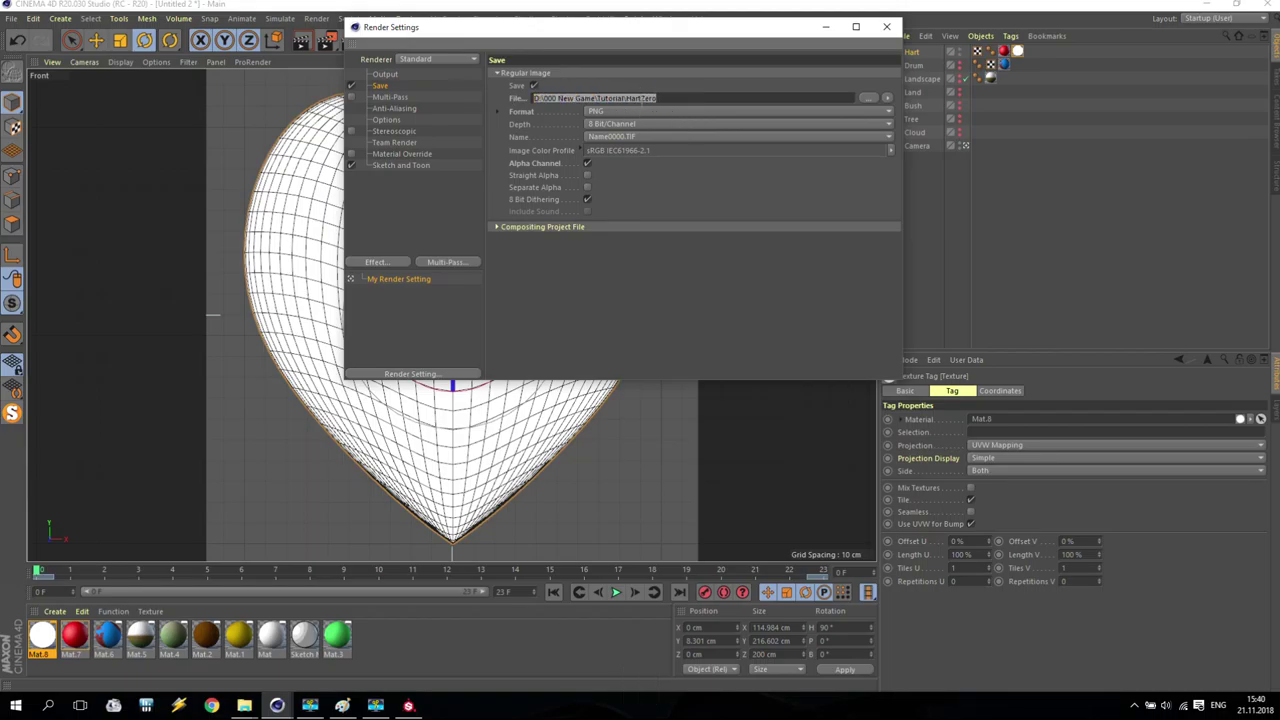
click(887, 27)
click(326, 40)
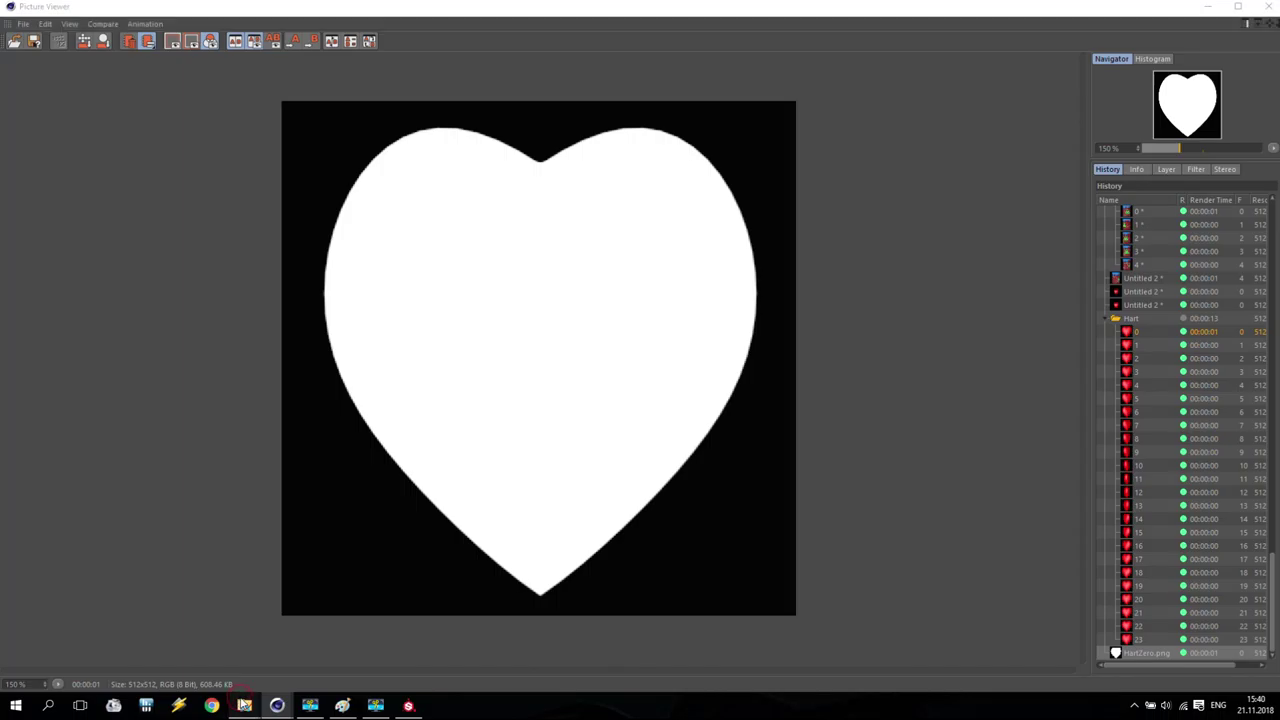
mouse_move(244, 705)
click(338, 652)
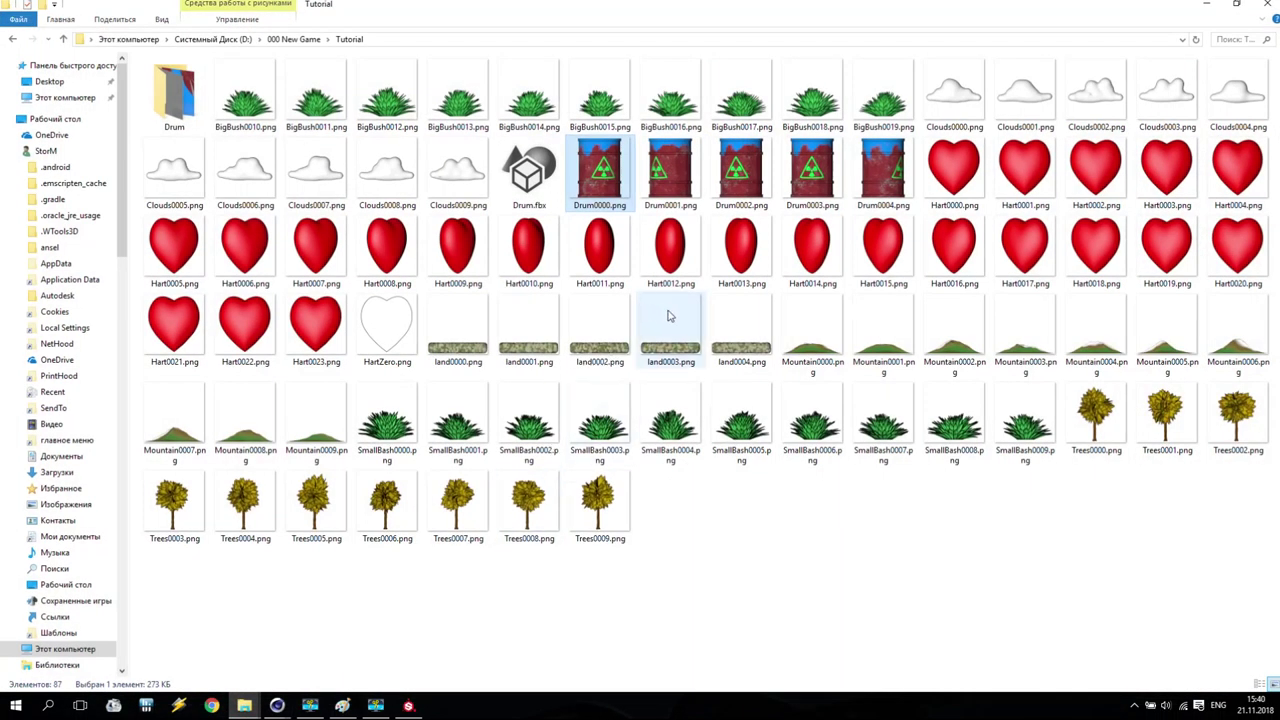
double_click(952, 168)
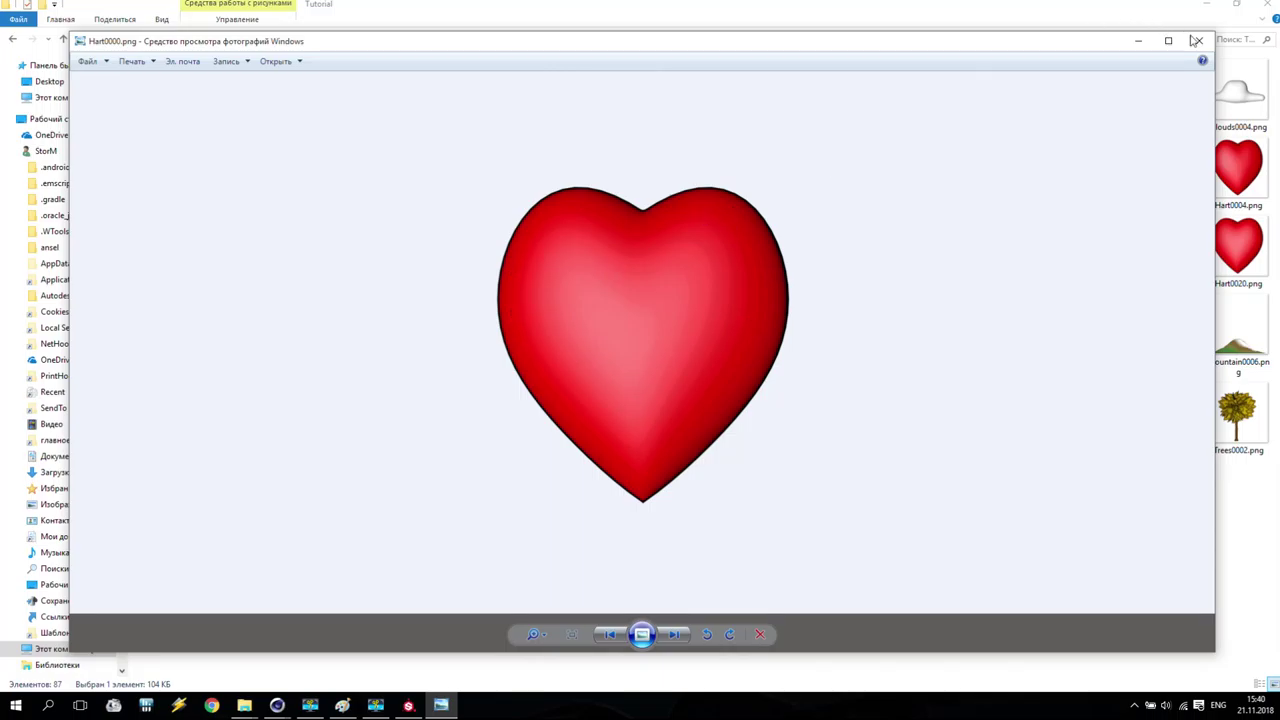
click(1199, 40)
click(395, 338)
double_click(395, 338)
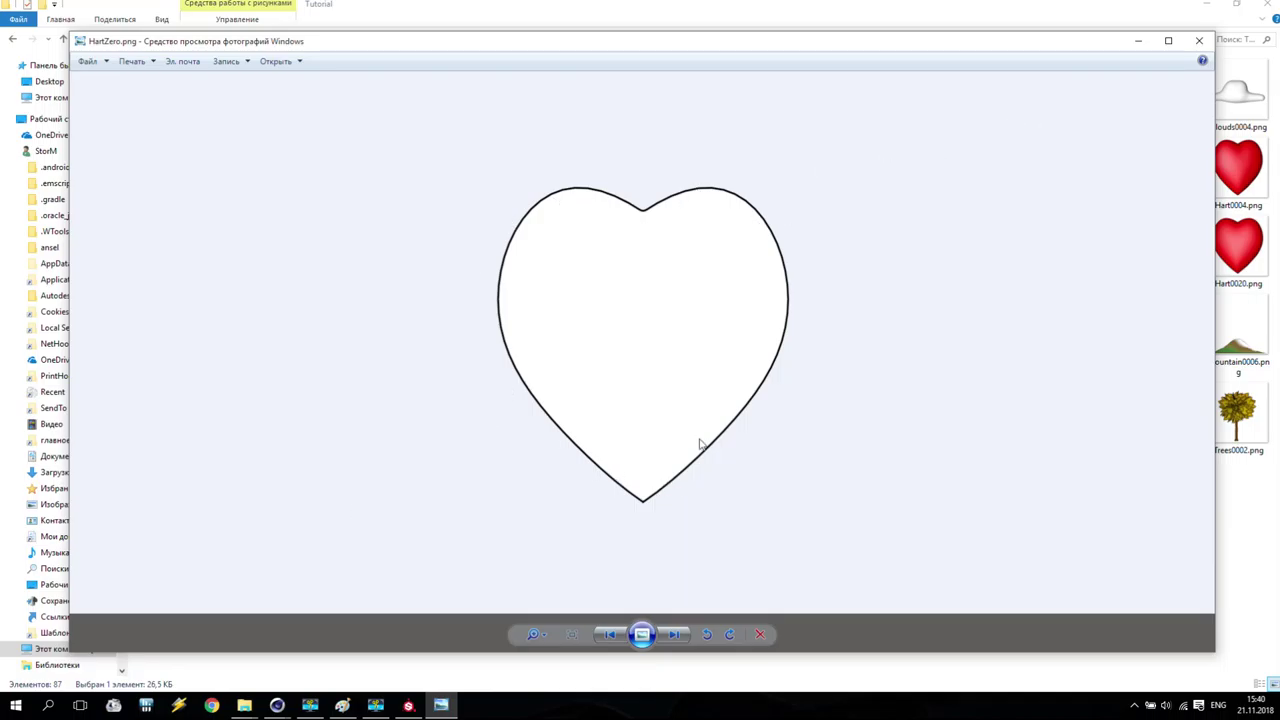
click(1199, 40)
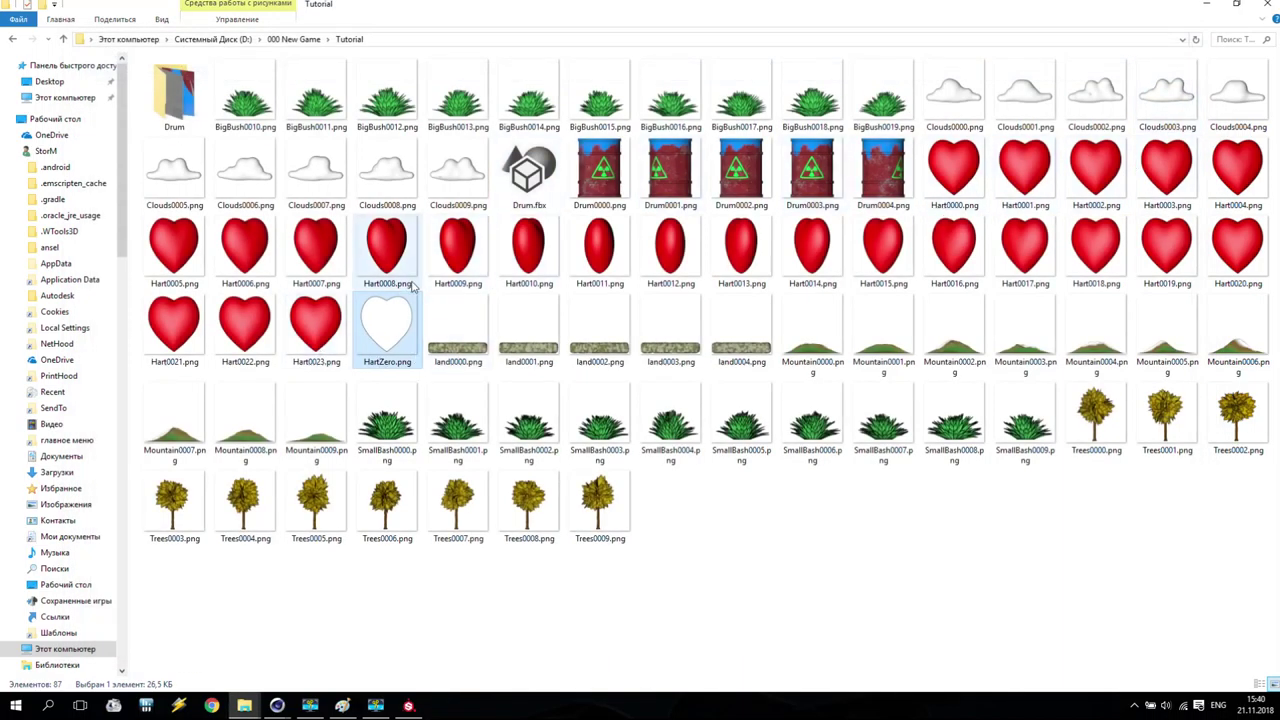
click(1266, 5)
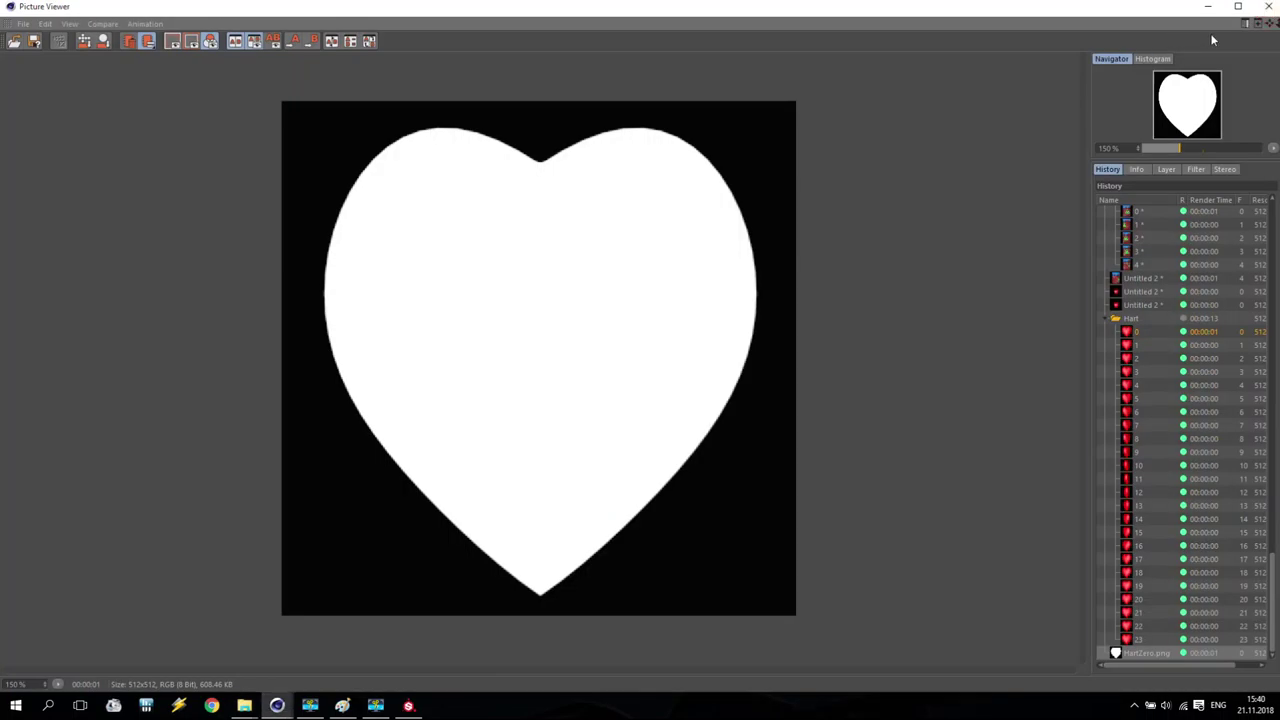
Close the Picture Viewer, hide the Hart object and add a Sphere primitive
click(1267, 6)
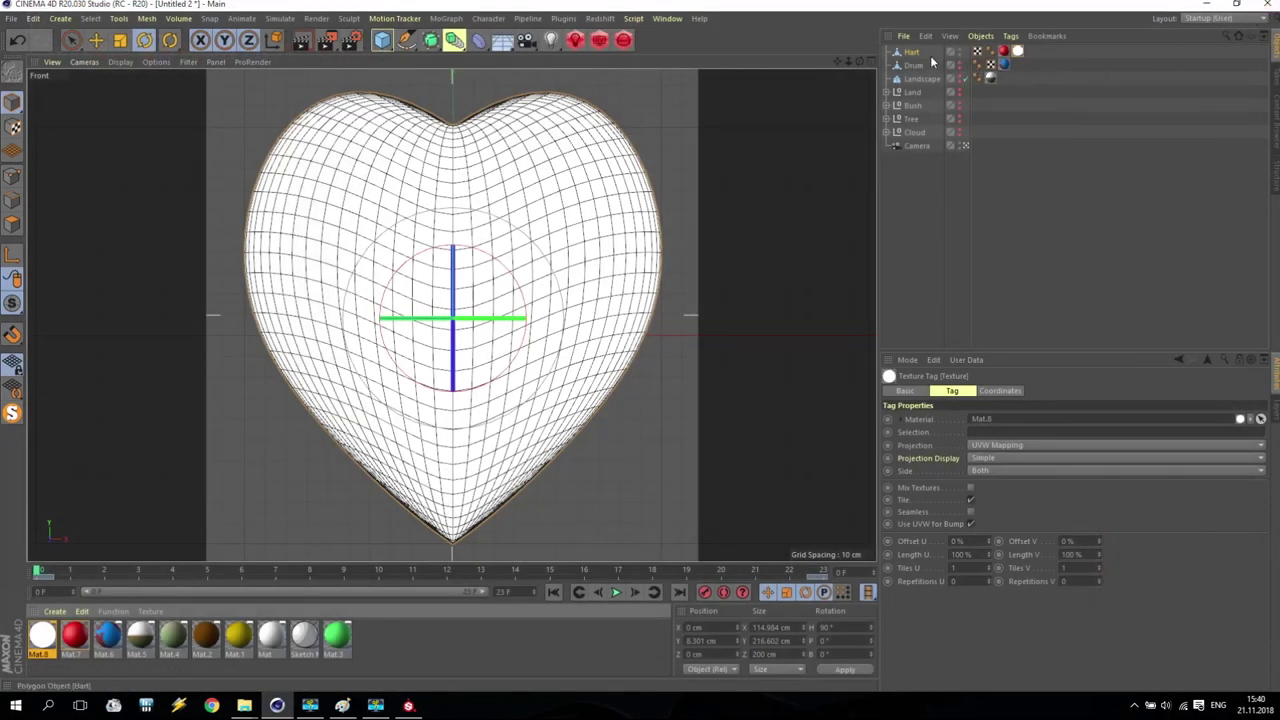
alt+click(959, 52)
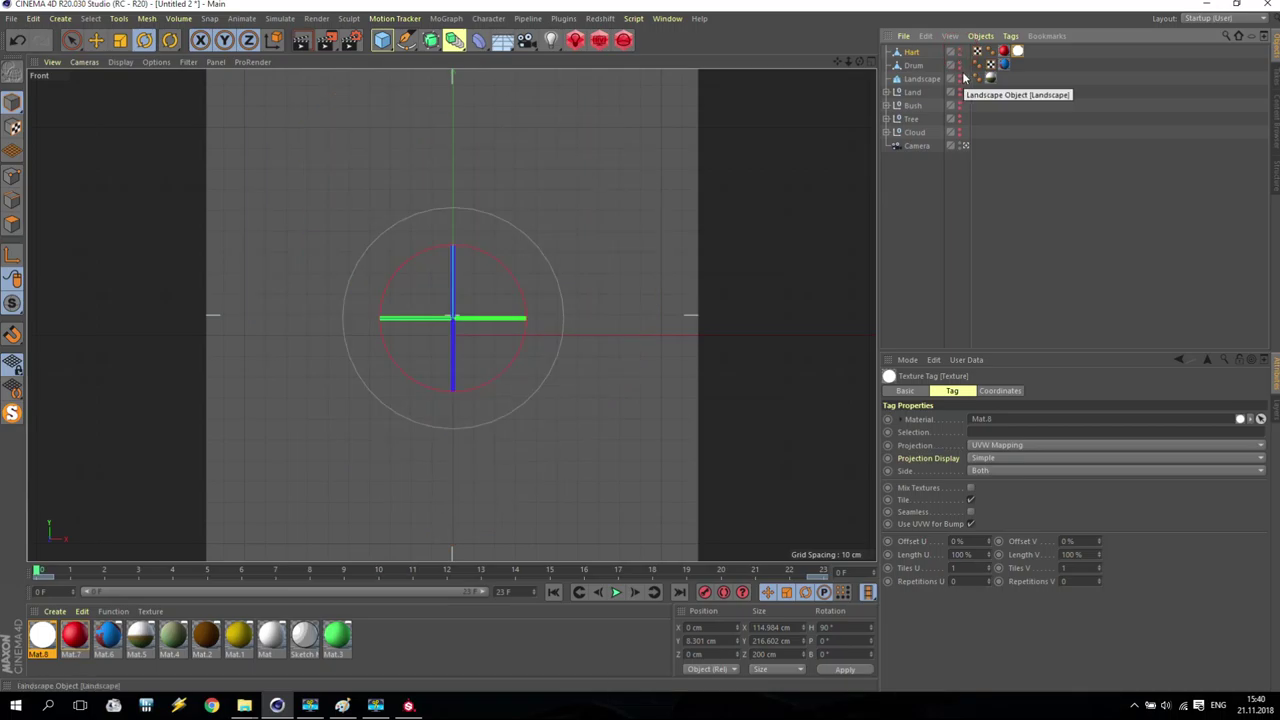
click(383, 42)
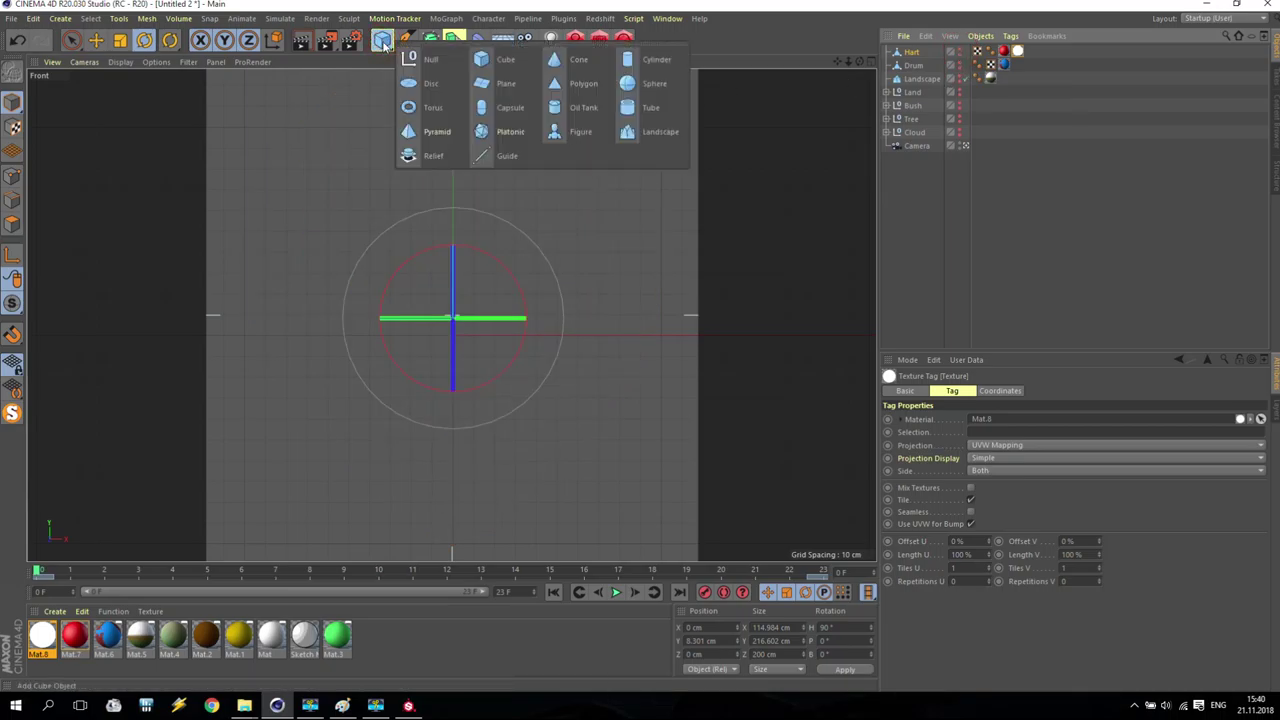
click(653, 84)
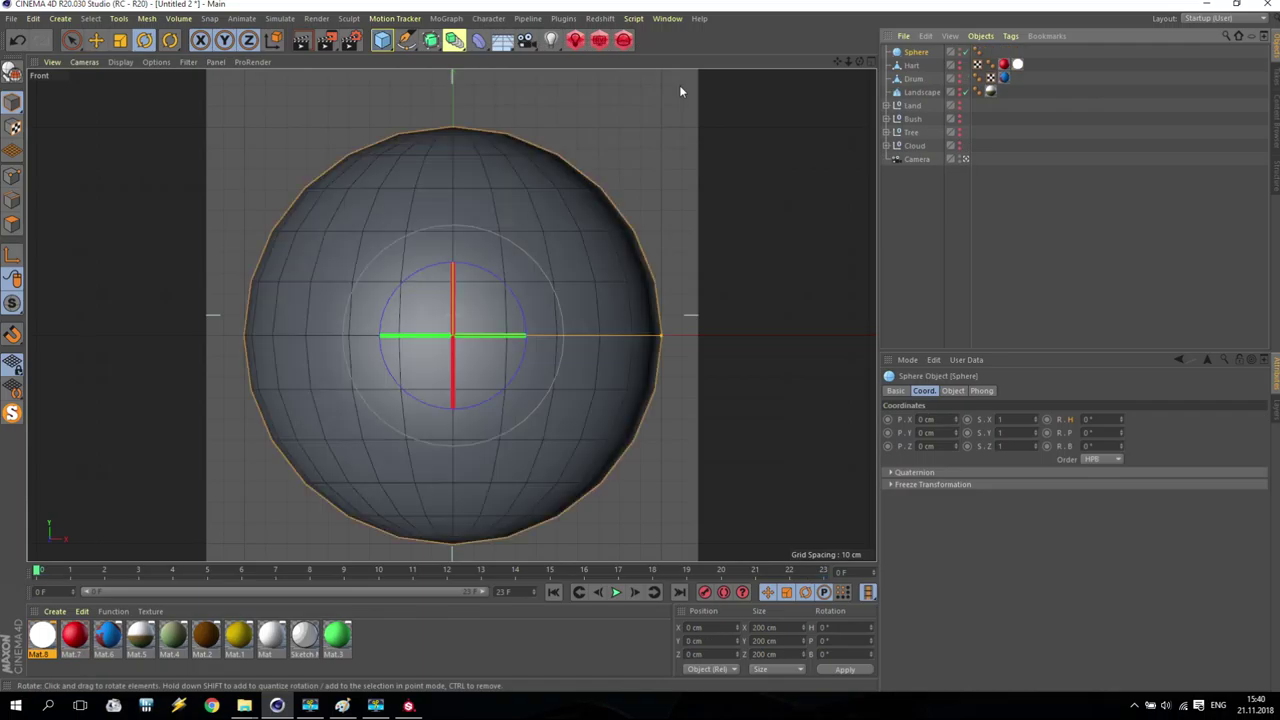
Give the sphere a 50 cm radius, Icosahedron type and 18 segments
click(953, 391)
double_click(974, 419)
text(50)
key(Return)
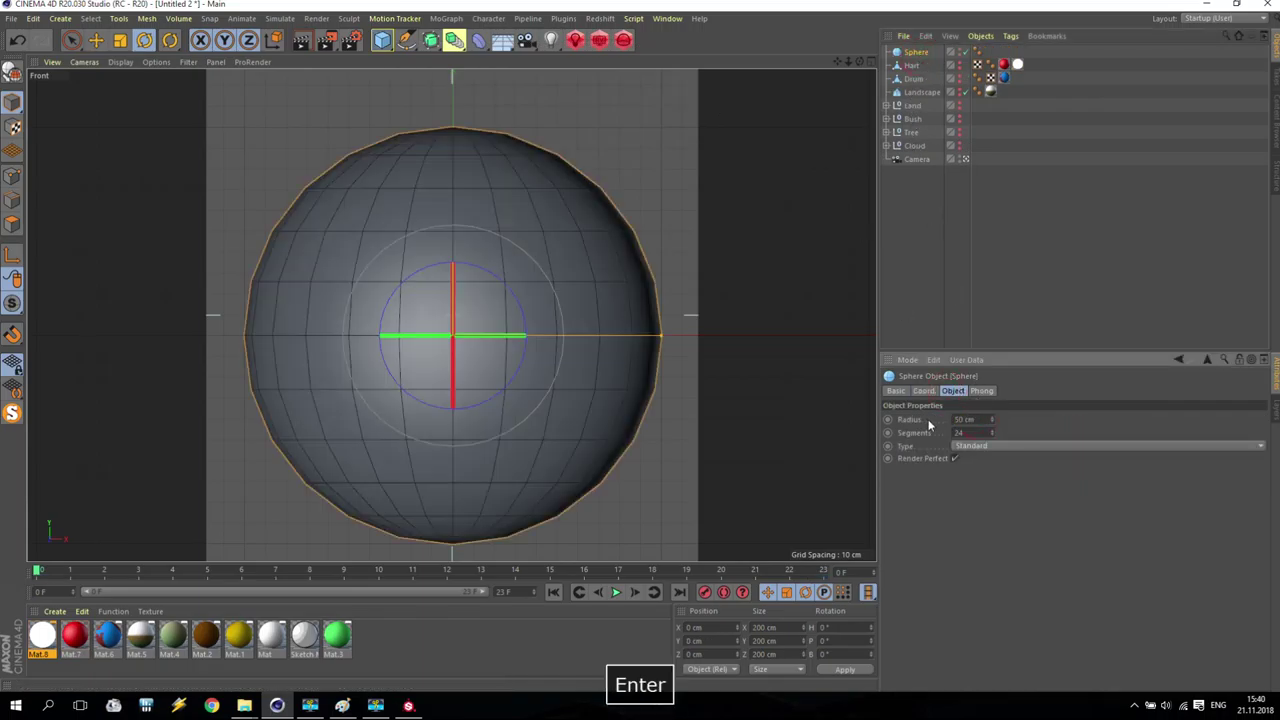
click(965, 446)
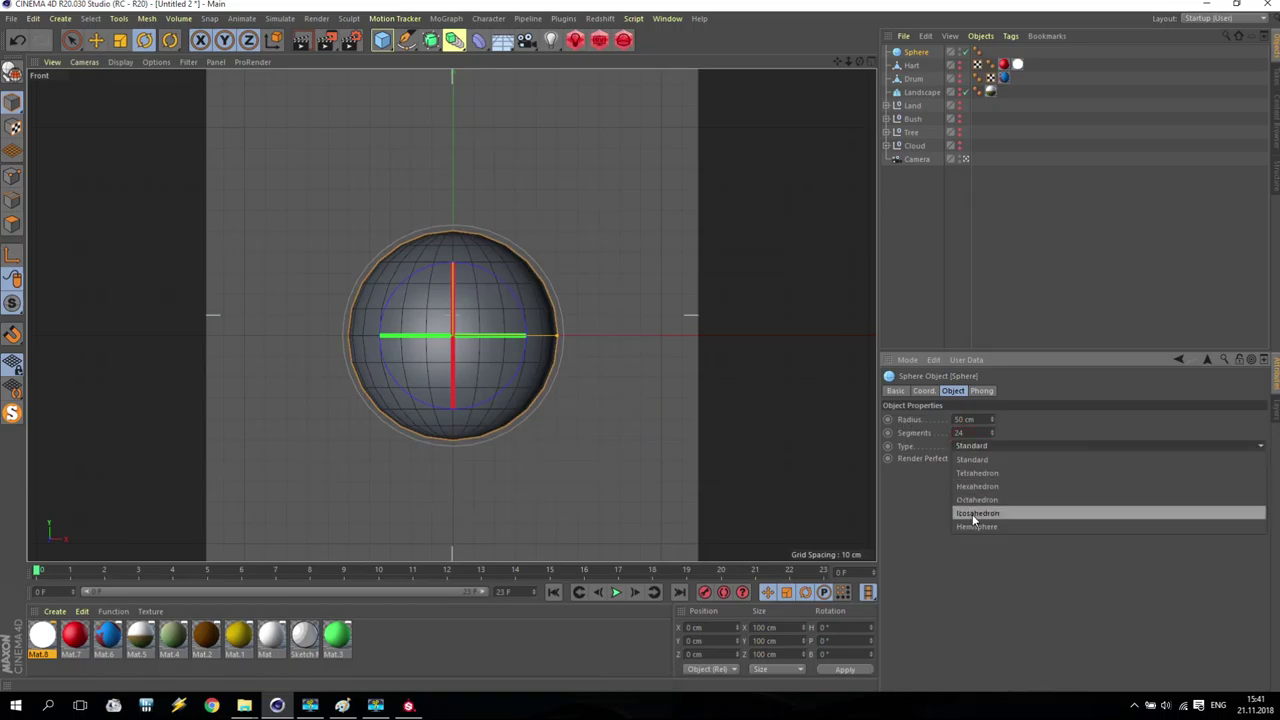
click(974, 513)
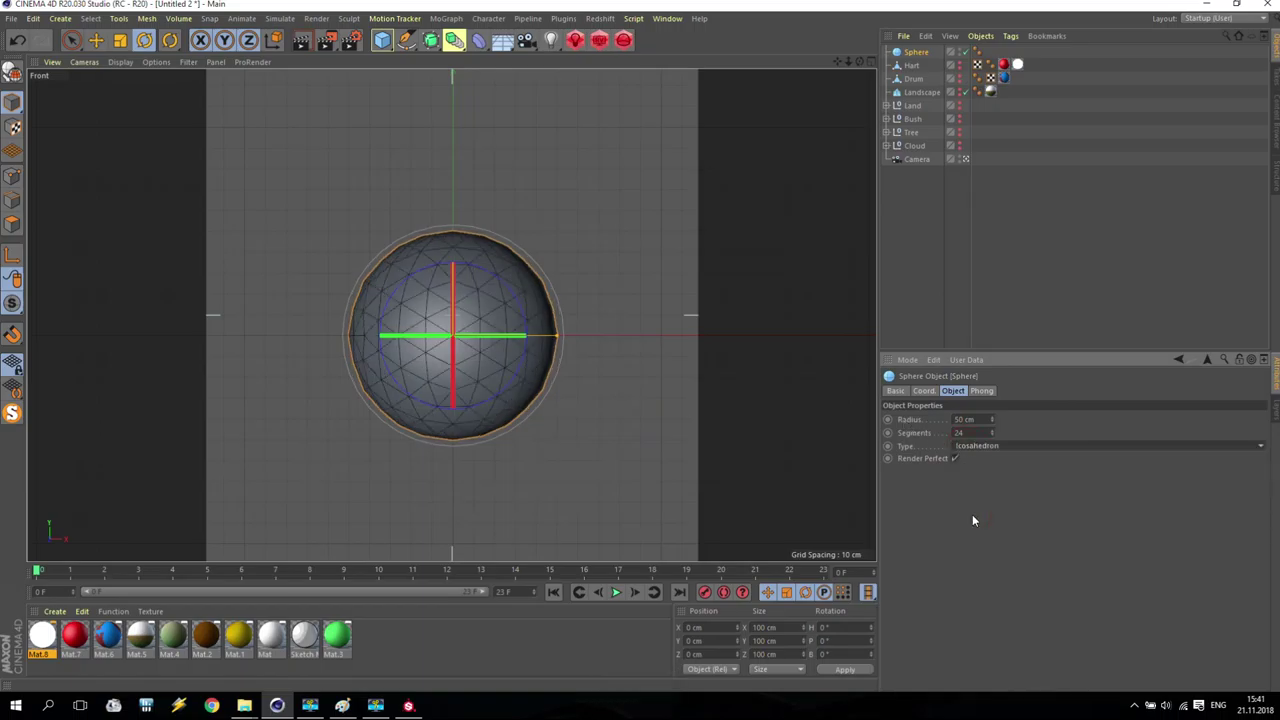
click(962, 432)
text(12)
key(Return)
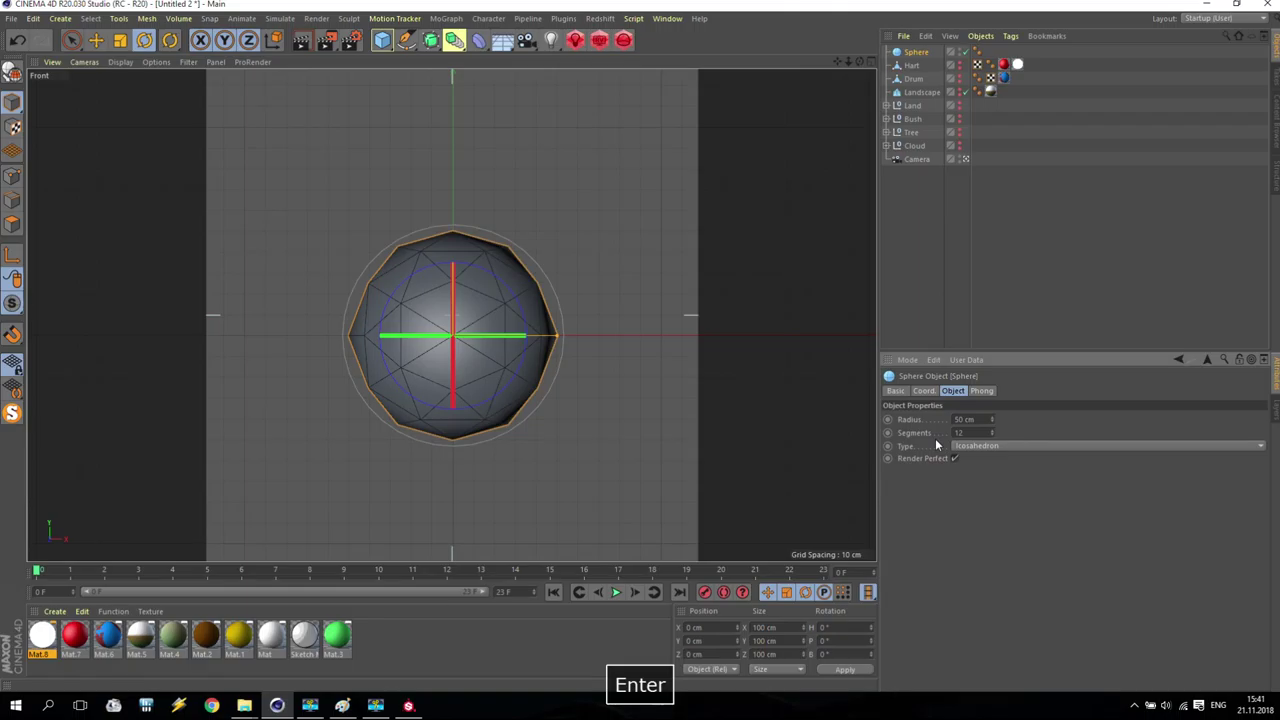
text(18)
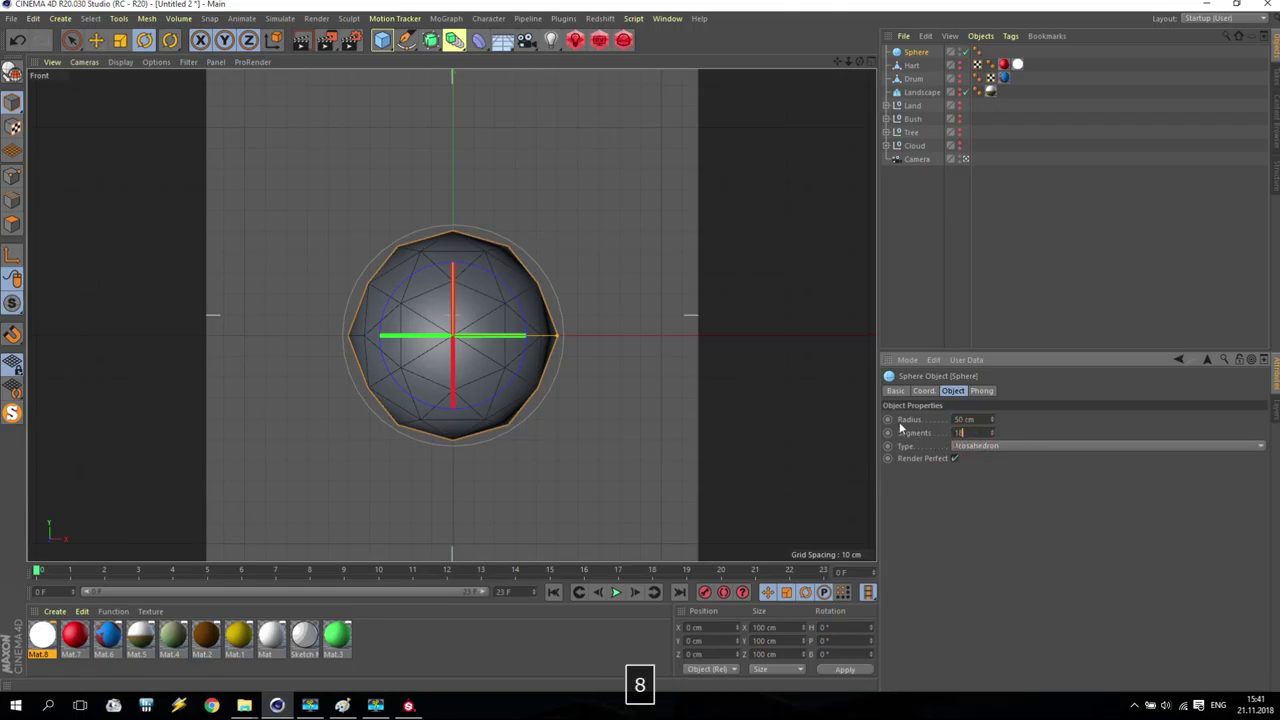
key(Return)
click(764, 152)
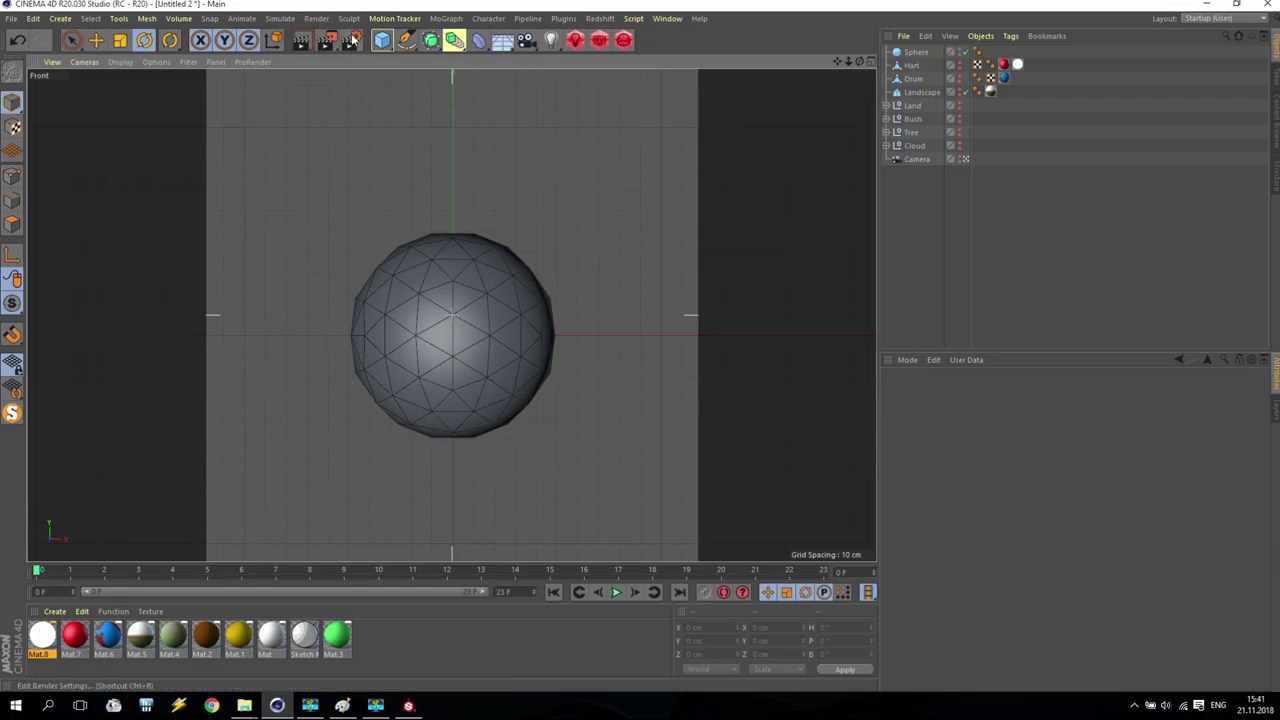
click(380, 44)
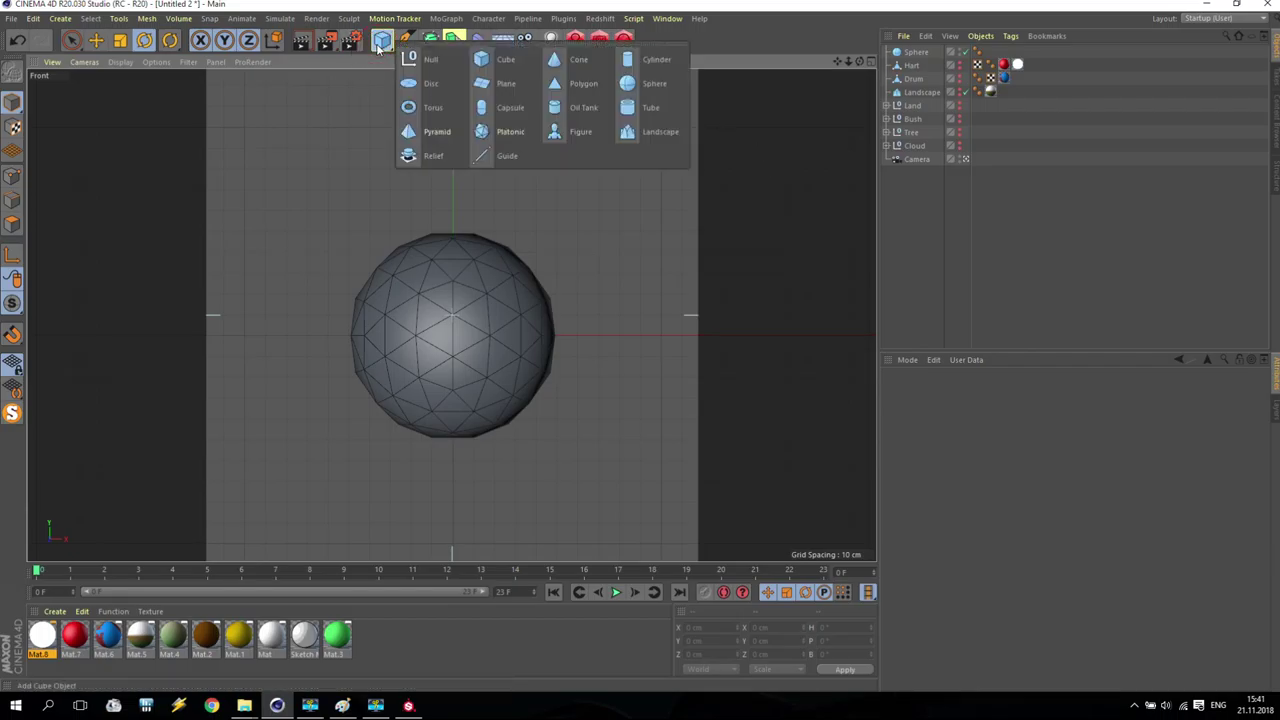
Add a Capsule with 1 height segment, about 30 cm radius and 133 cm height, and hide the Sphere
click(510, 107)
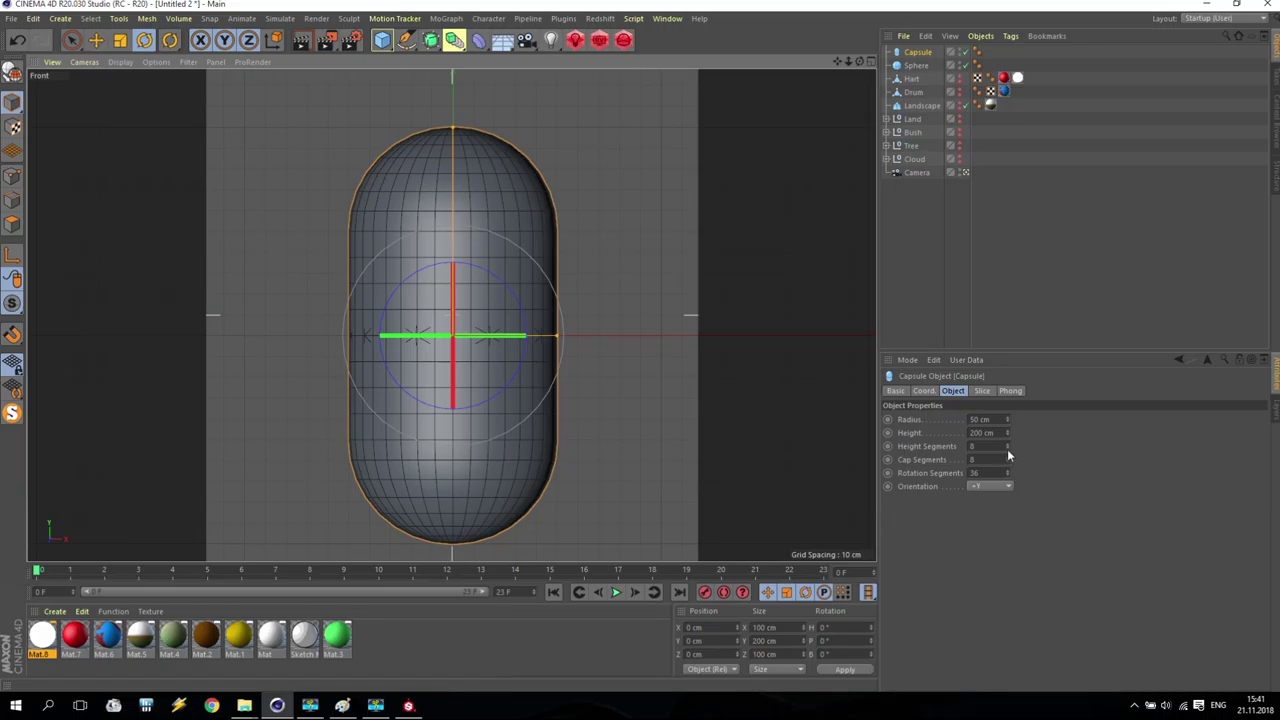
drag(1008, 444, 1008, 478)
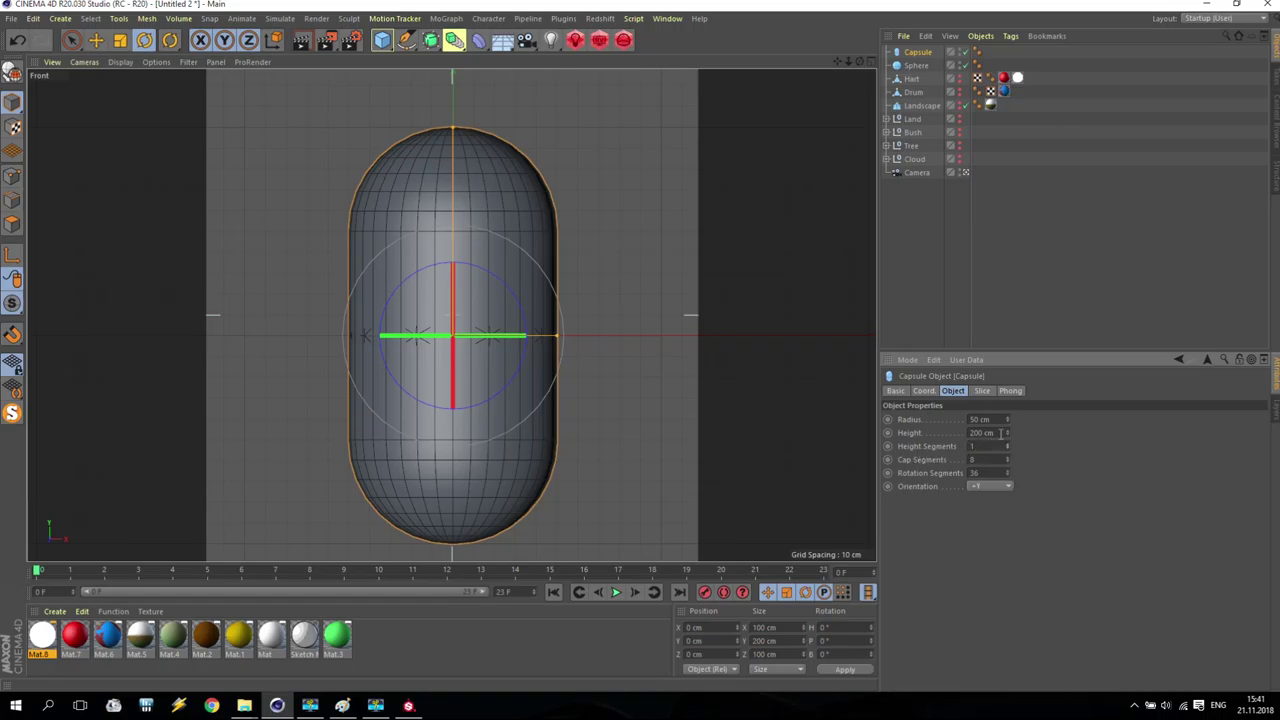
drag(1007, 419, 1007, 428)
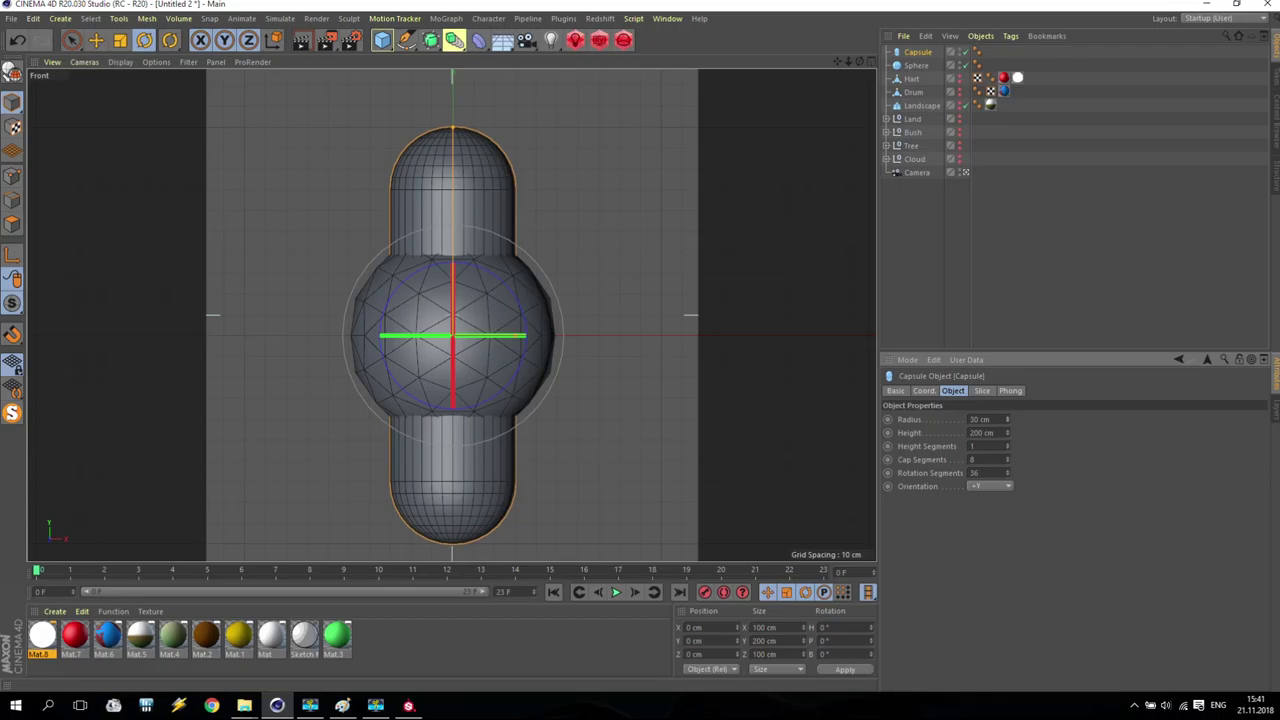
drag(1008, 432, 1008, 446)
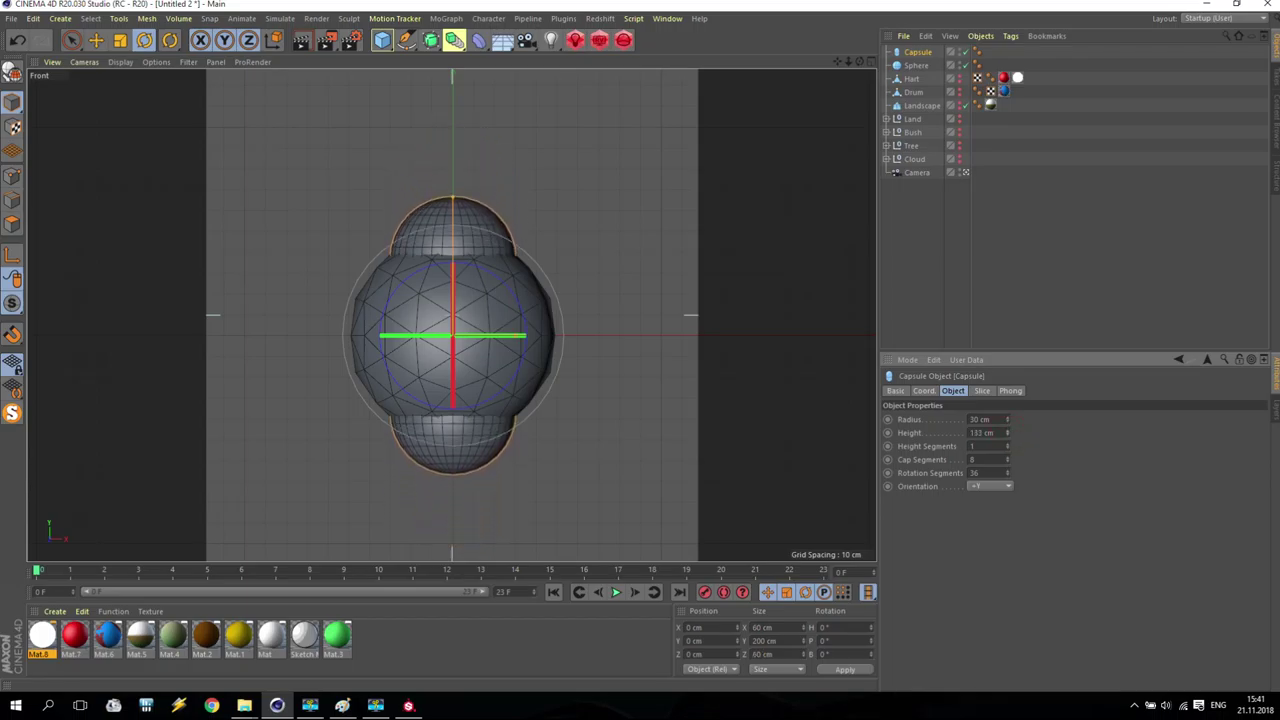
click(96, 40)
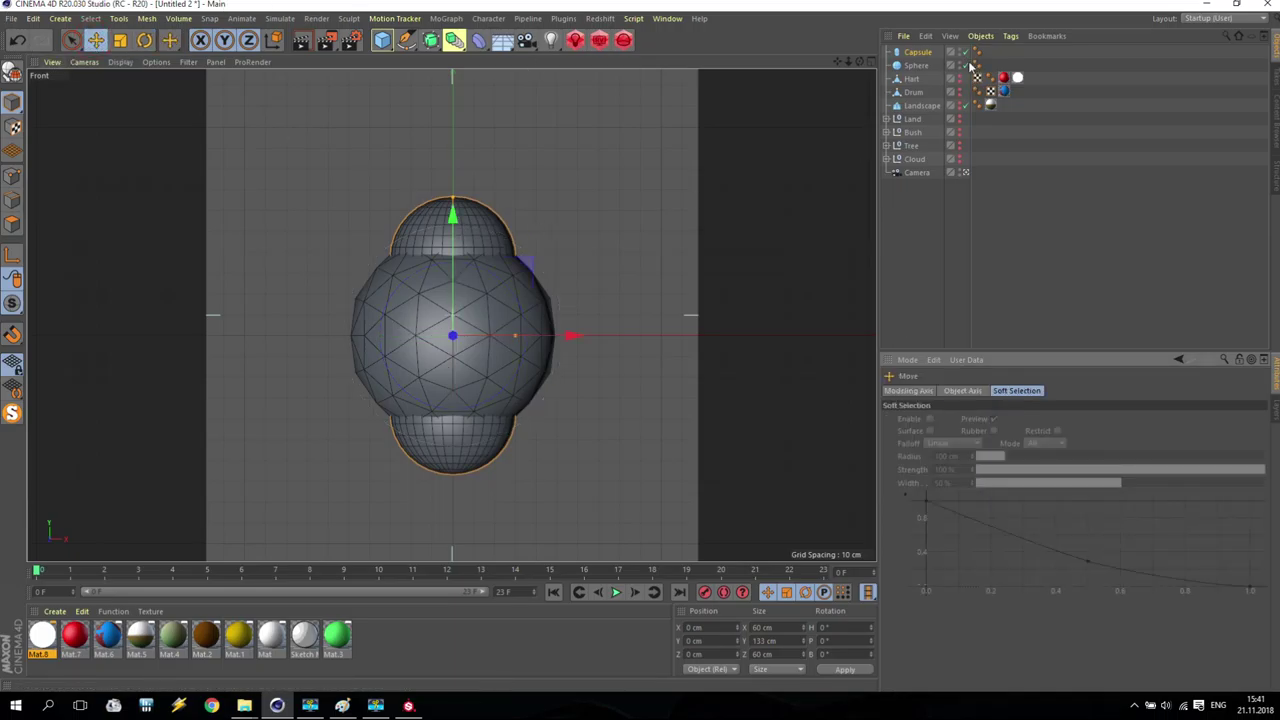
click(965, 65)
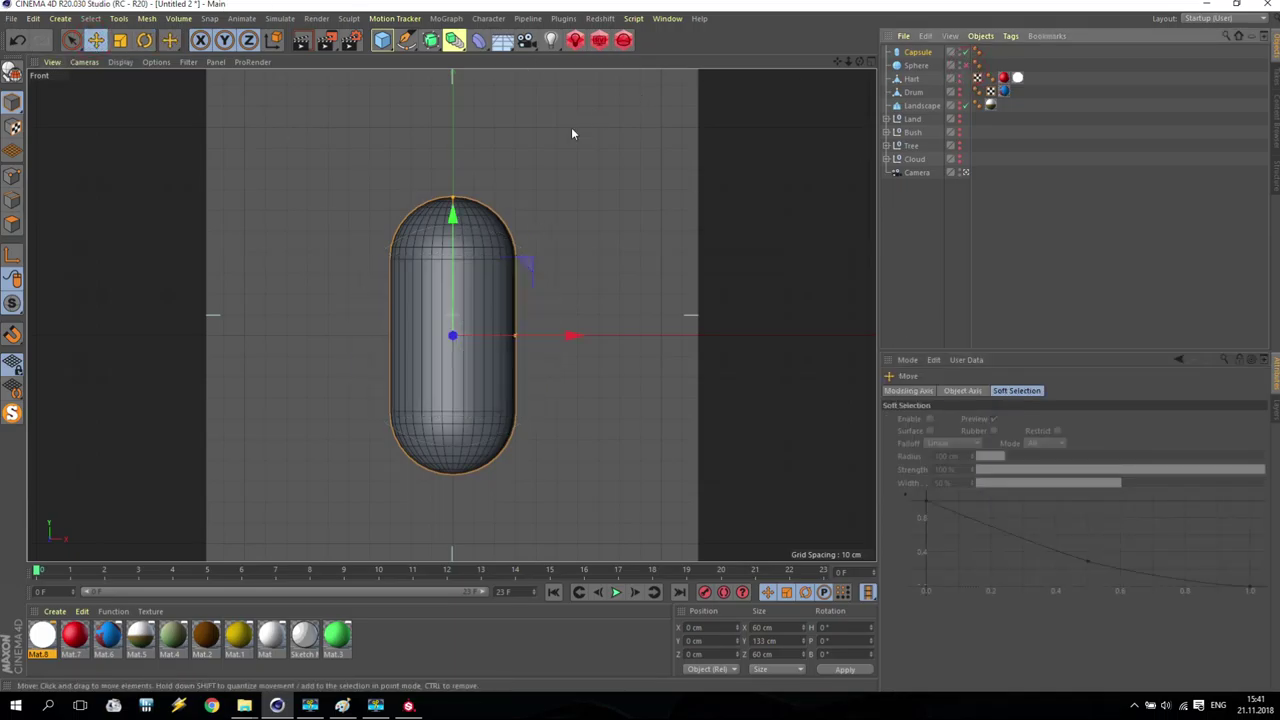
click(917, 52)
Make the Capsule editable and rectangle-select the points of its lower half
click(12, 72)
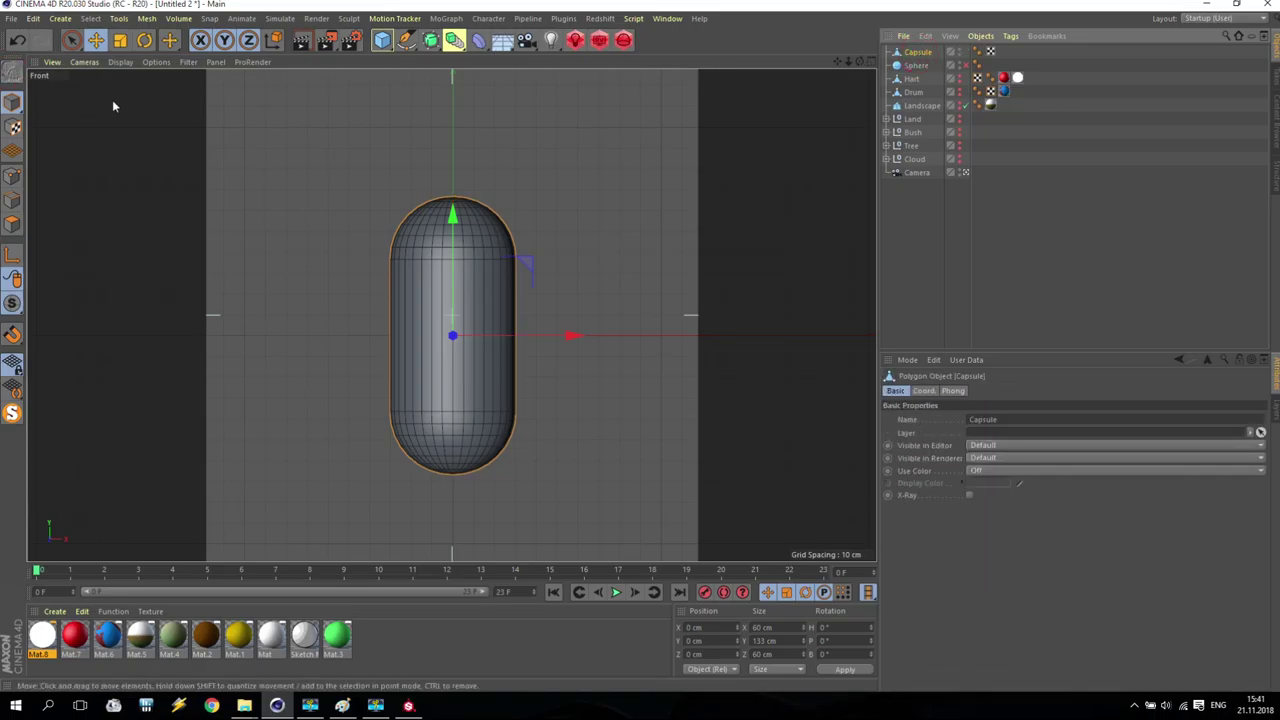
click(71, 40)
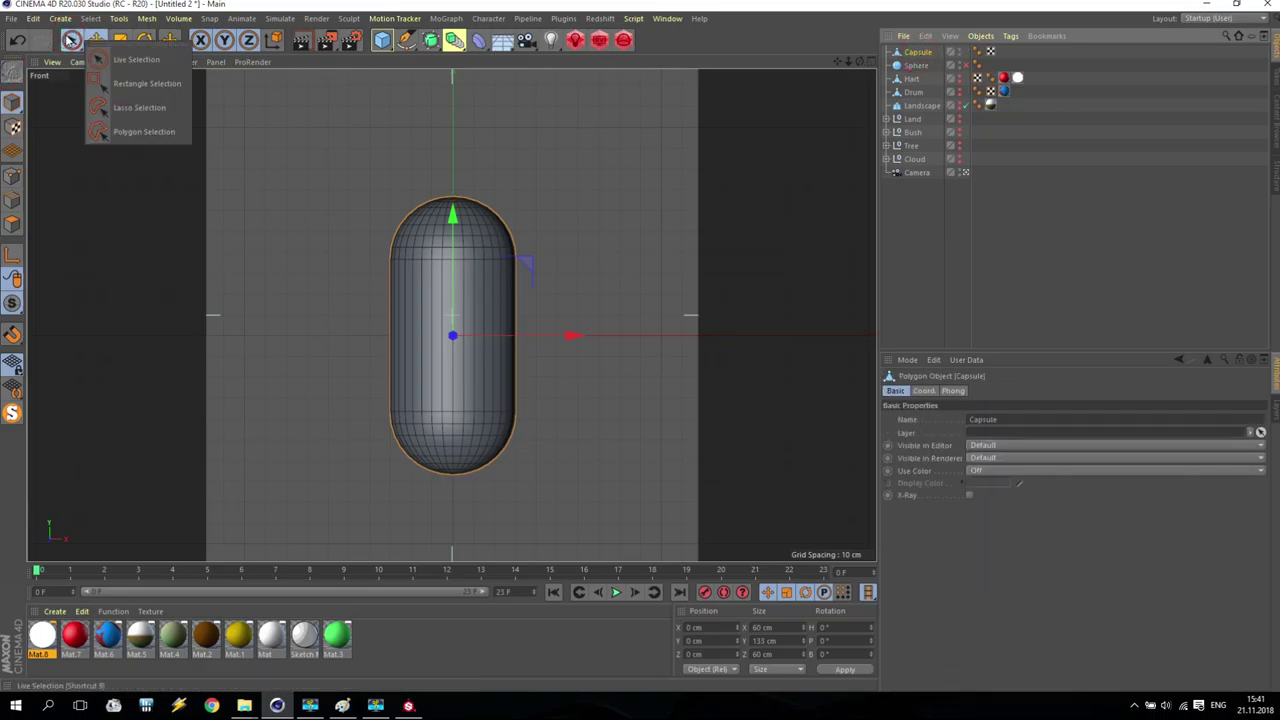
click(140, 85)
click(12, 174)
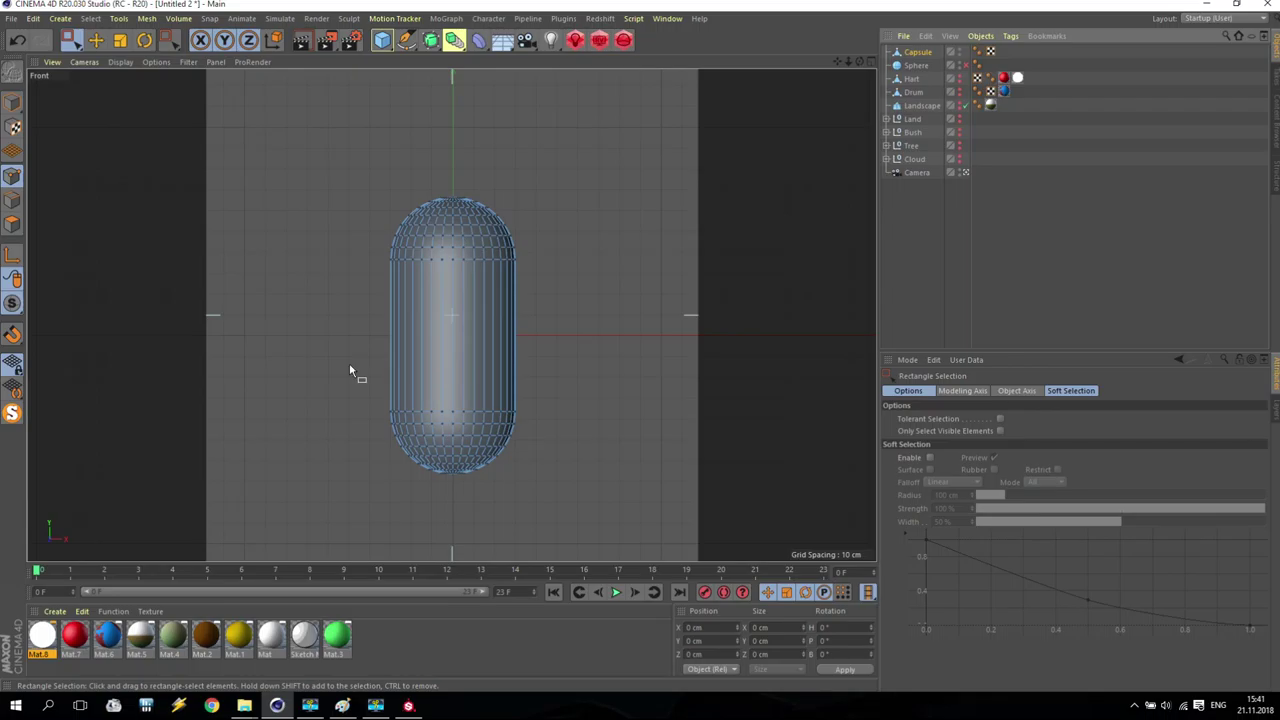
drag(326, 360, 582, 516)
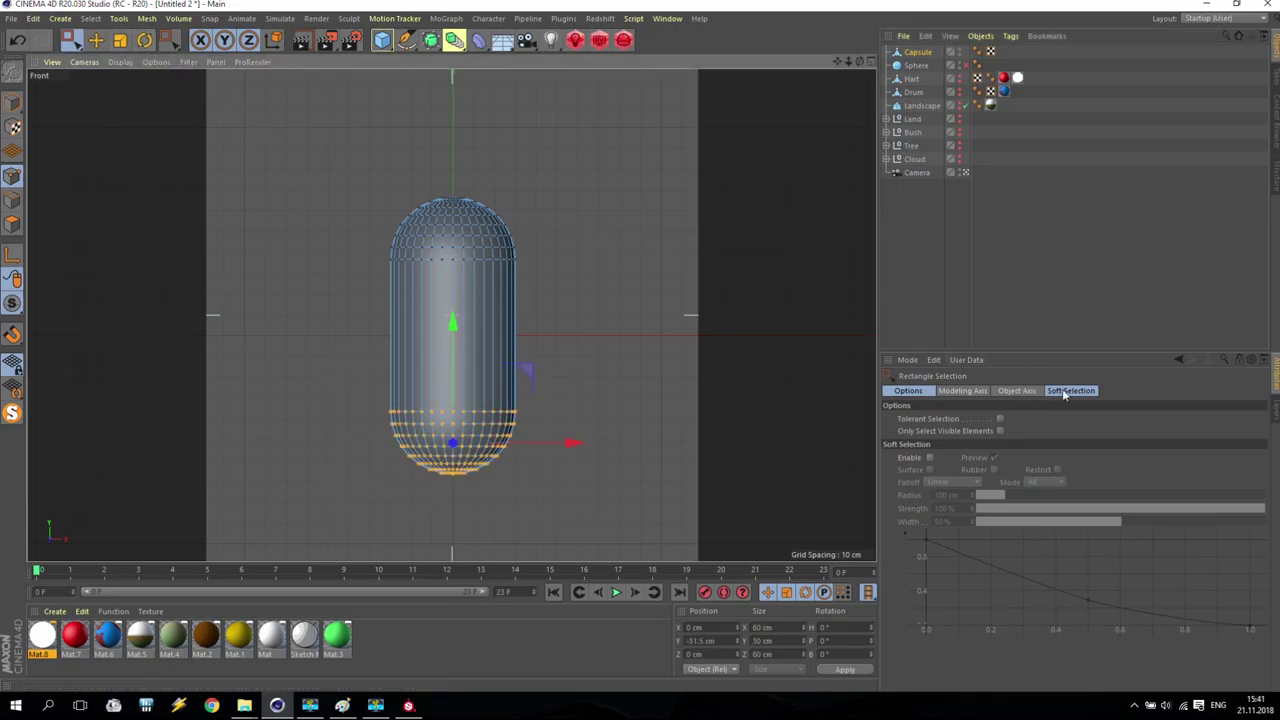
With Soft Selection on, scale the lower points to about 62% width, then unhide the Sphere
click(930, 457)
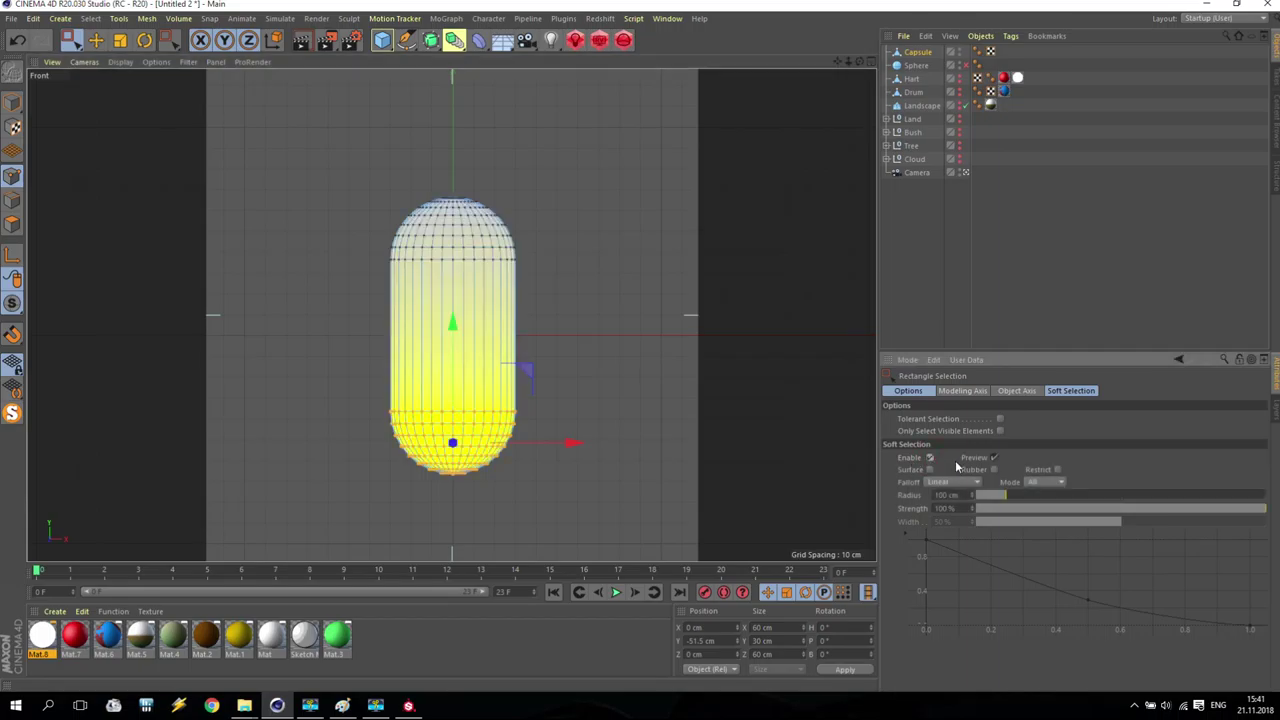
click(113, 40)
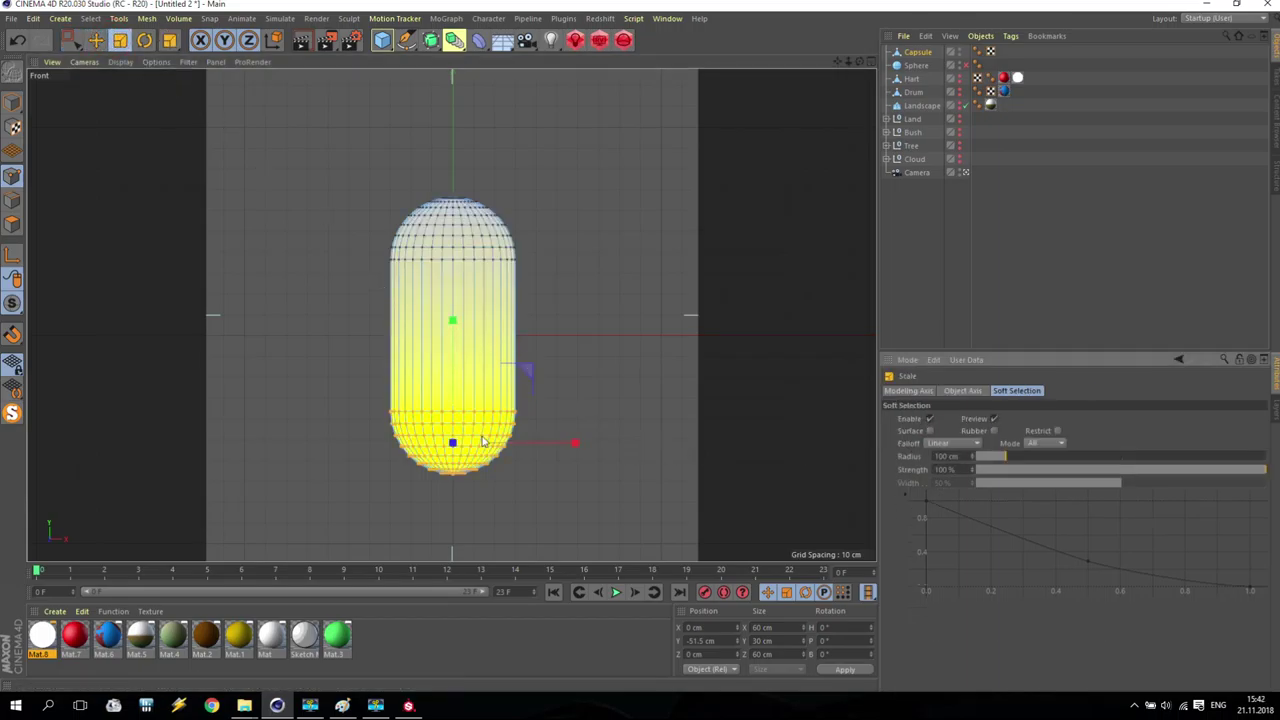
drag(556, 453, 531, 456)
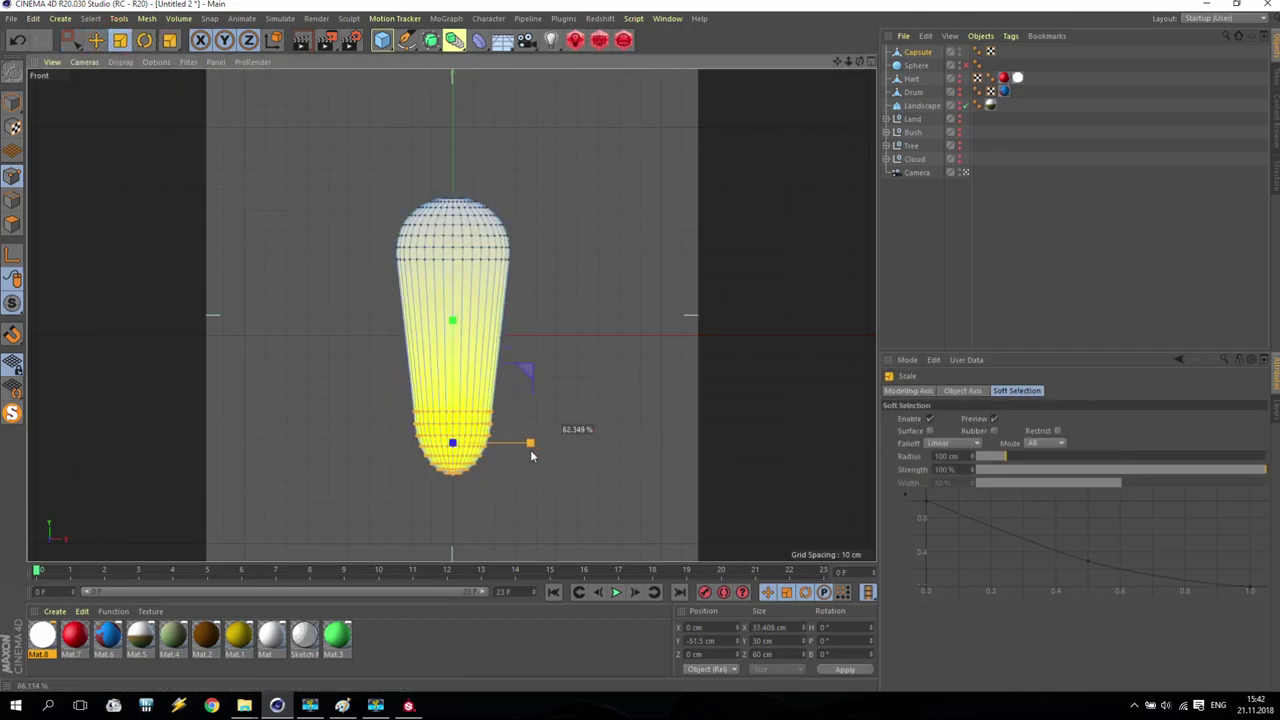
drag(531, 456, 531, 455)
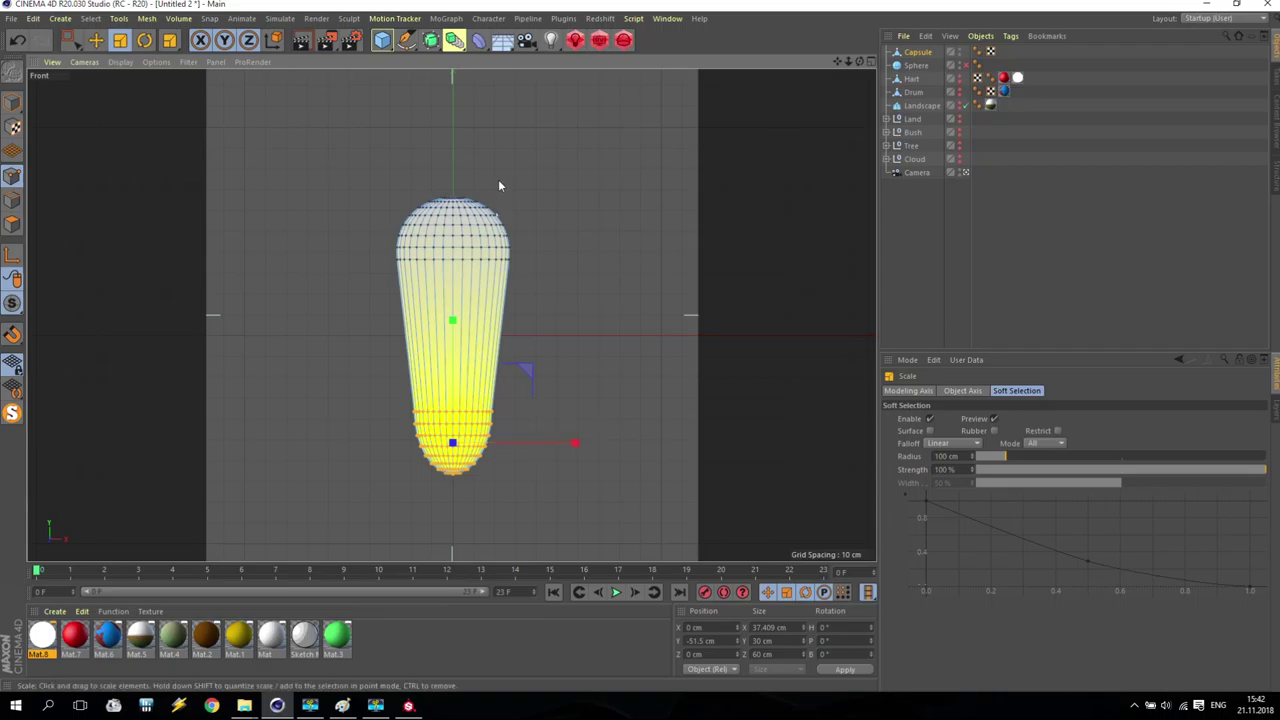
click(95, 40)
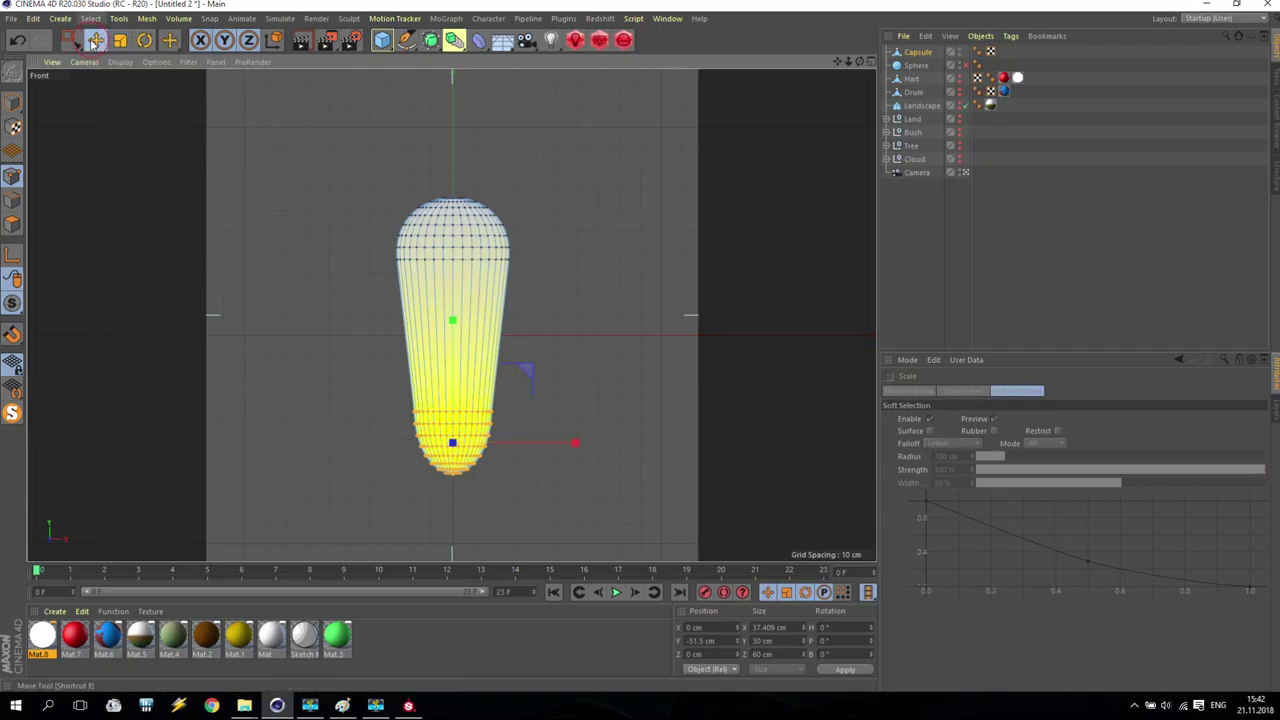
click(10, 104)
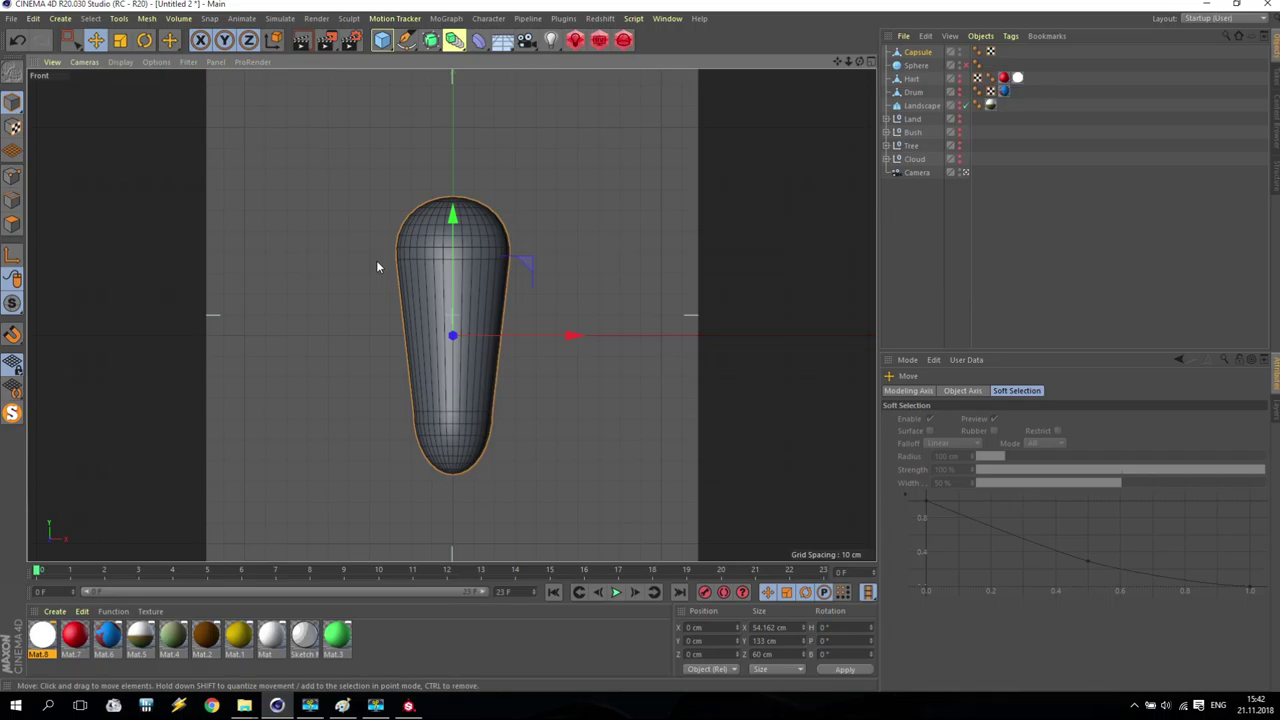
click(960, 64)
Raise the Capsule above the sphere and recentre the view
click(481, 190)
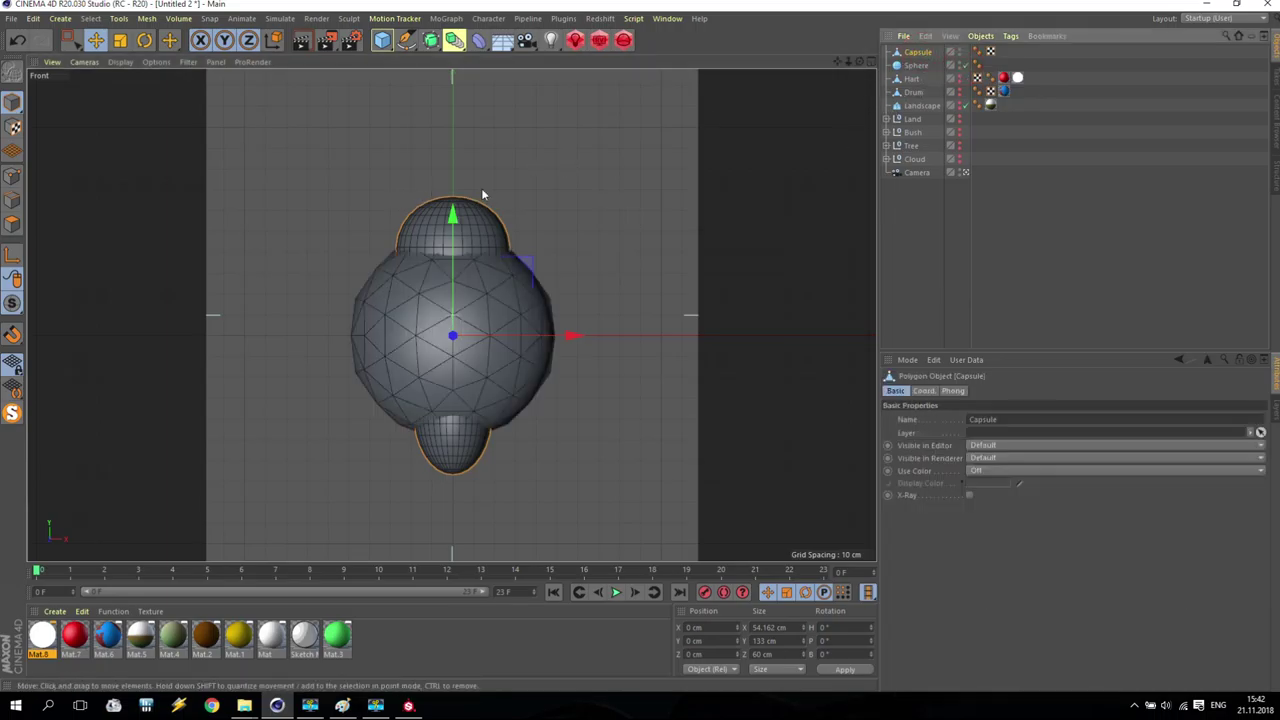
drag(451, 214, 468, 62)
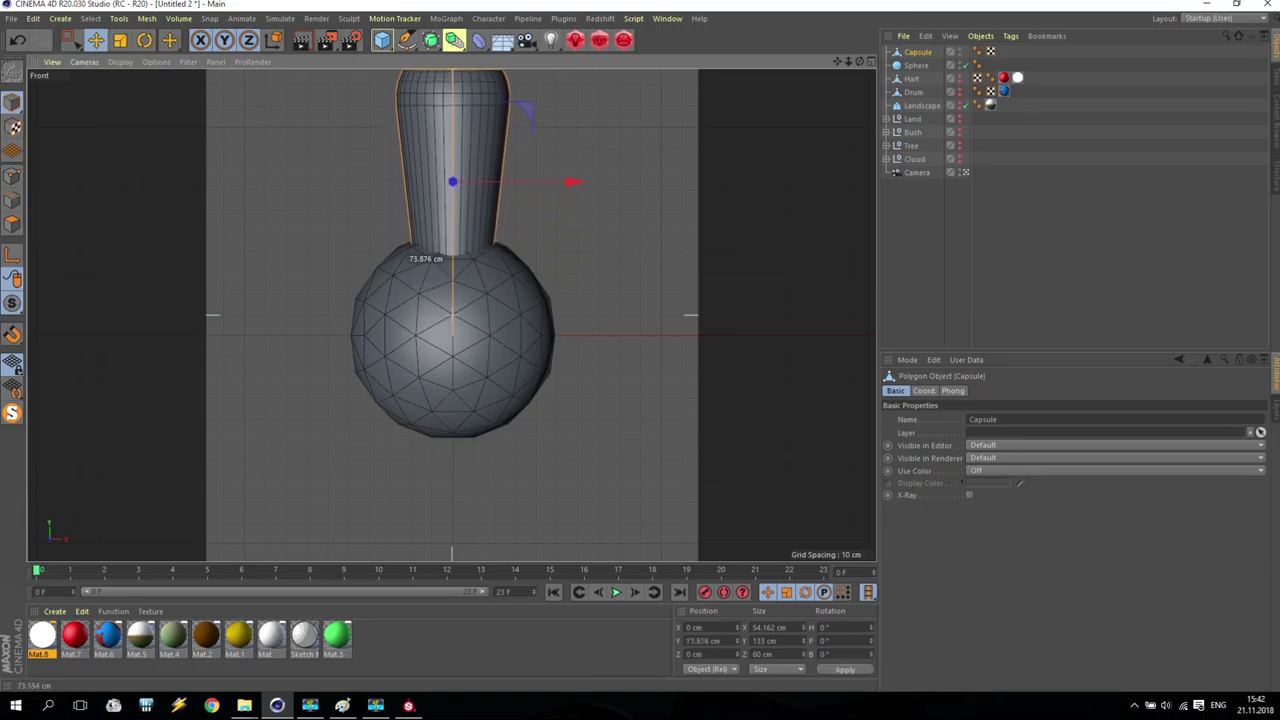
scroll(598, 261, down, 2)
drag(838, 61, 770, 96)
Add a Cloner containing the Capsule, set to Radial mode with 7 clones
click(442, 19)
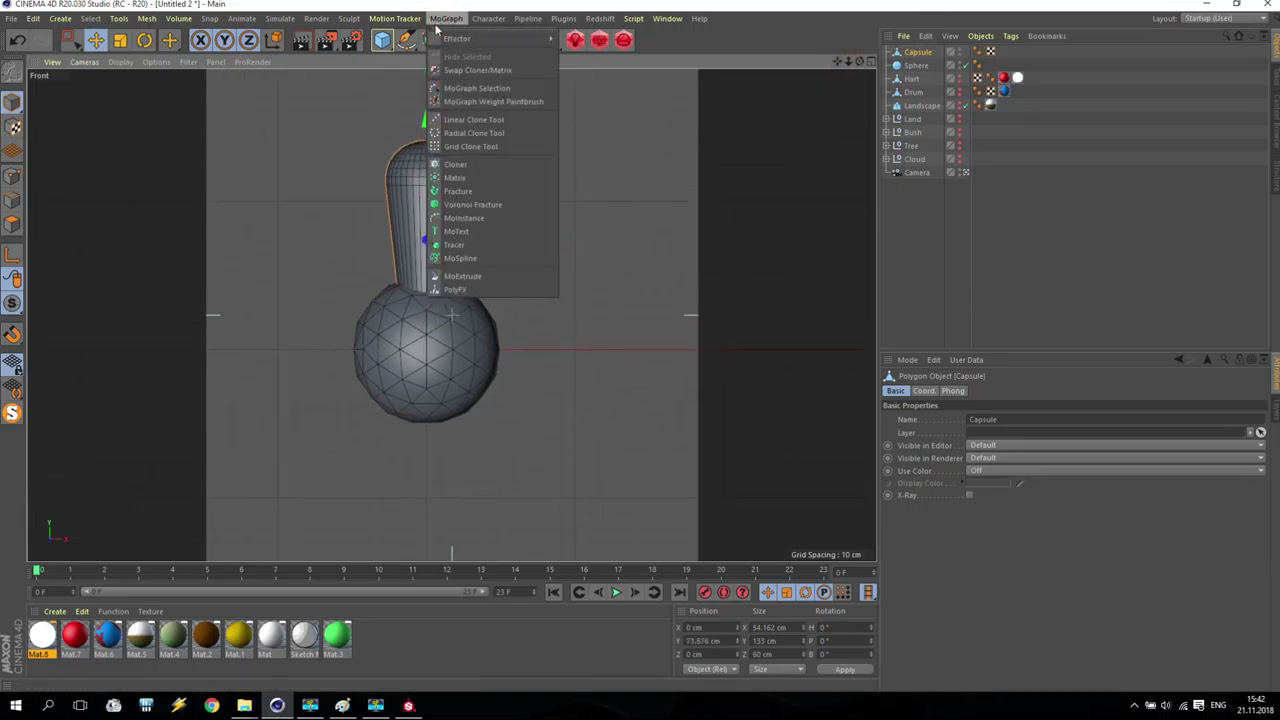
click(457, 164)
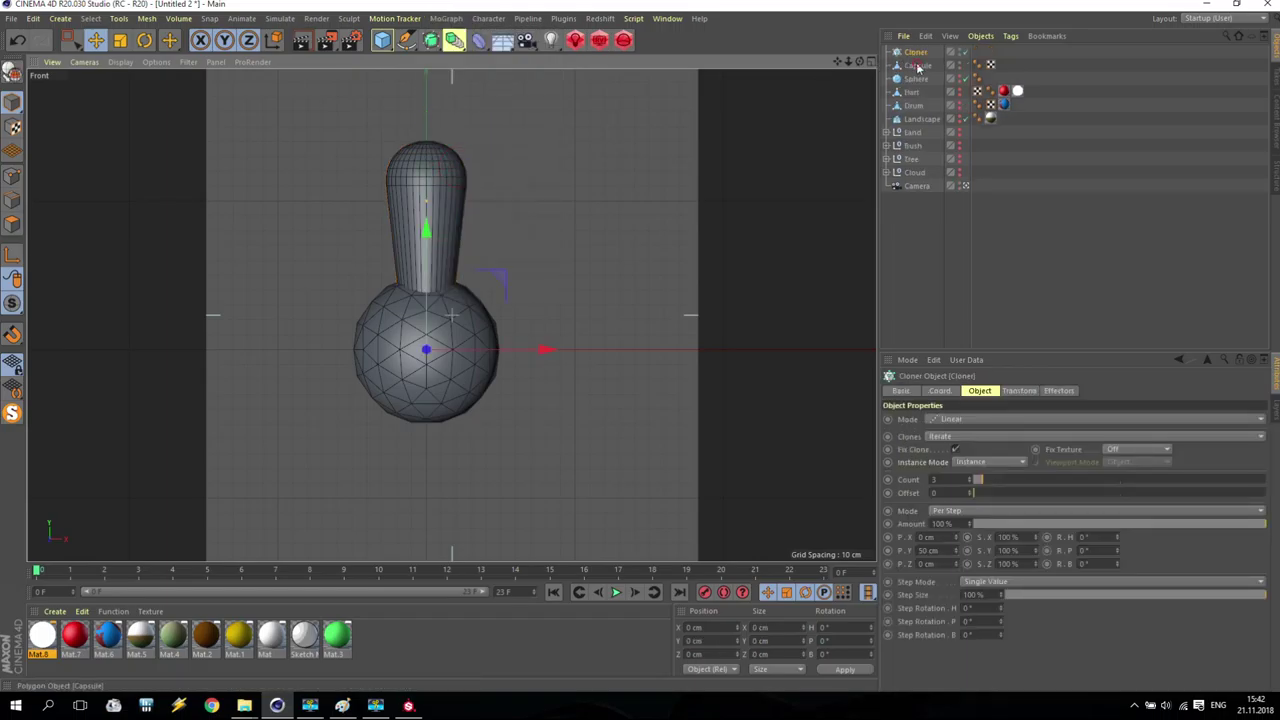
drag(915, 65, 915, 52)
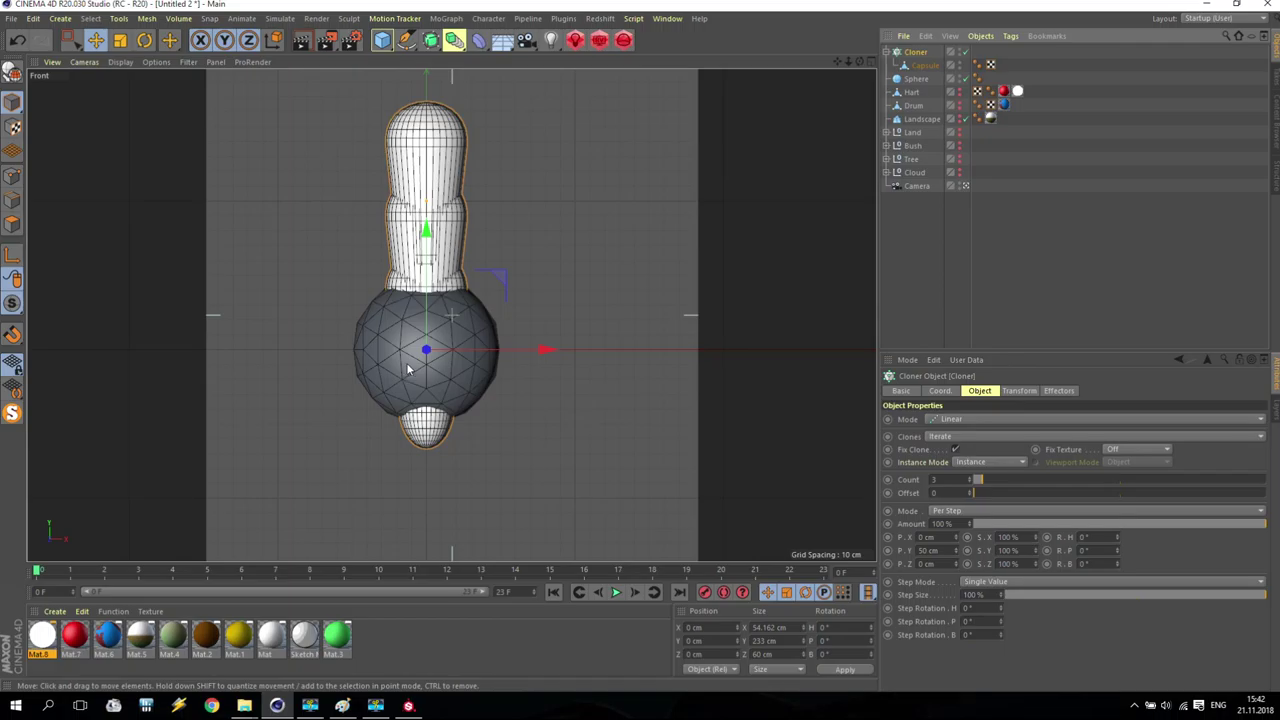
click(949, 420)
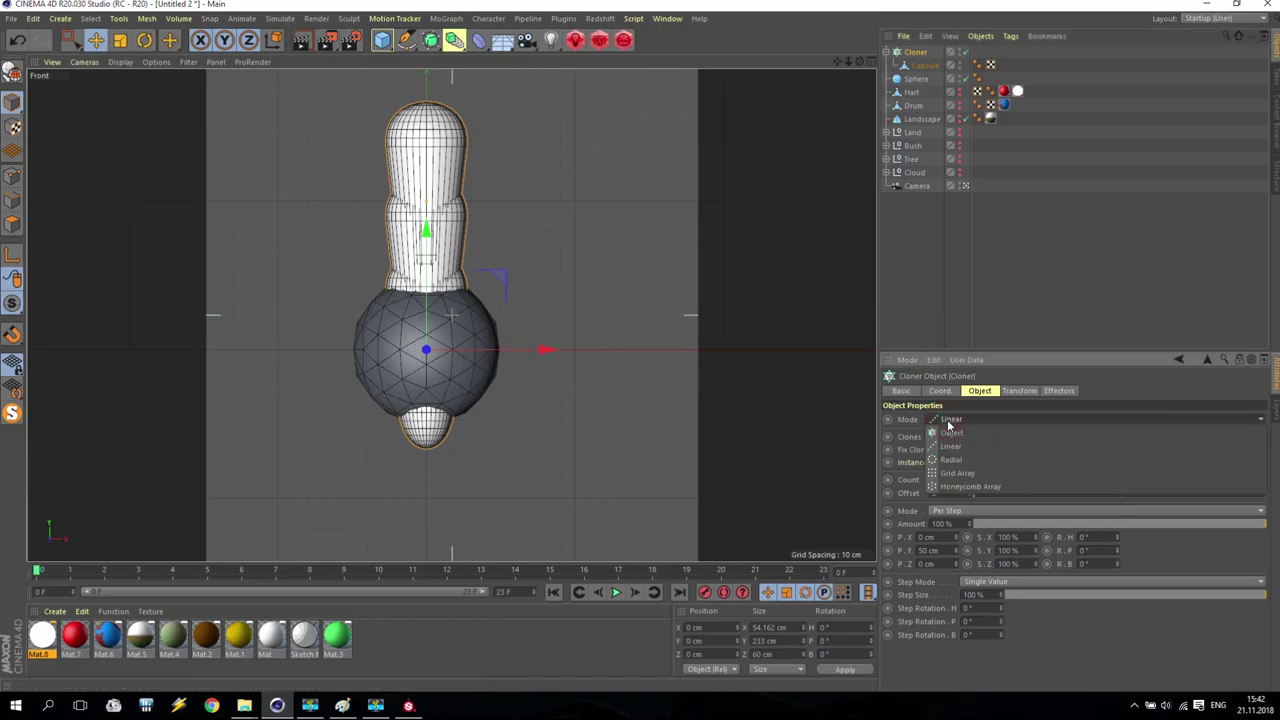
click(952, 459)
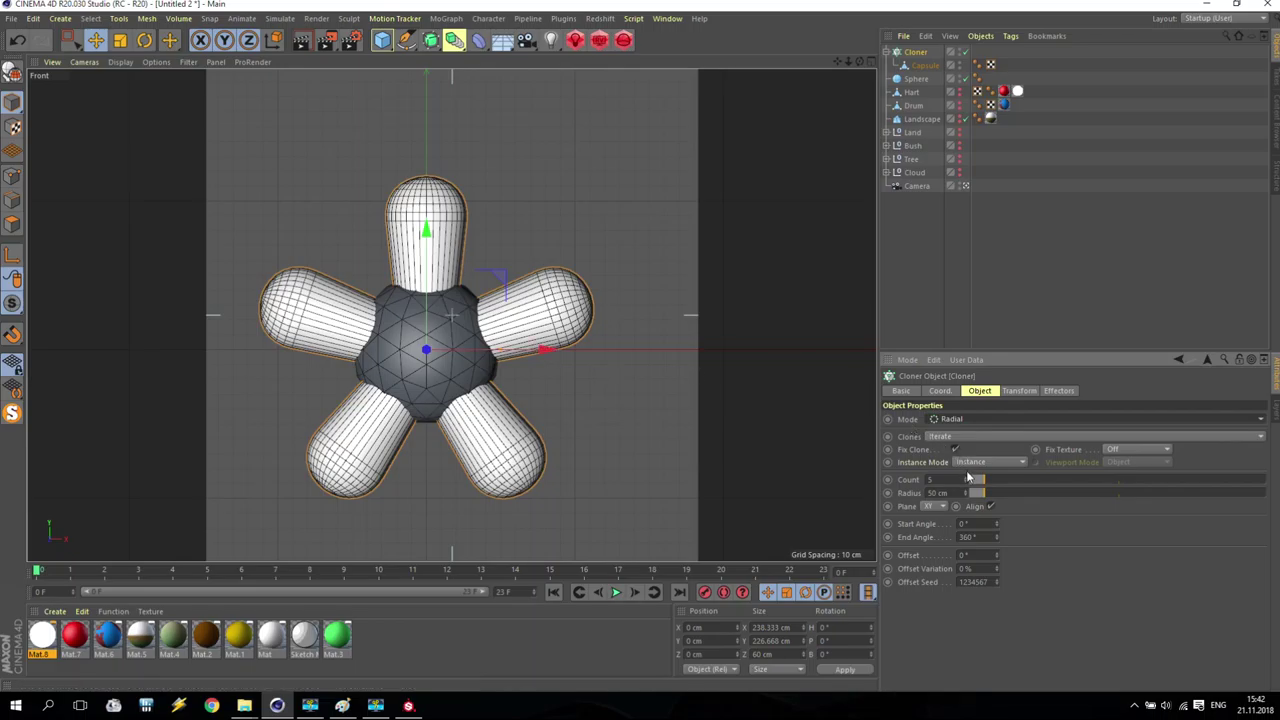
mouse_move(966, 494)
mouse_down()
mouse_move(1014, 494)
mouse_move(966, 496)
mouse_up()
click(966, 480)
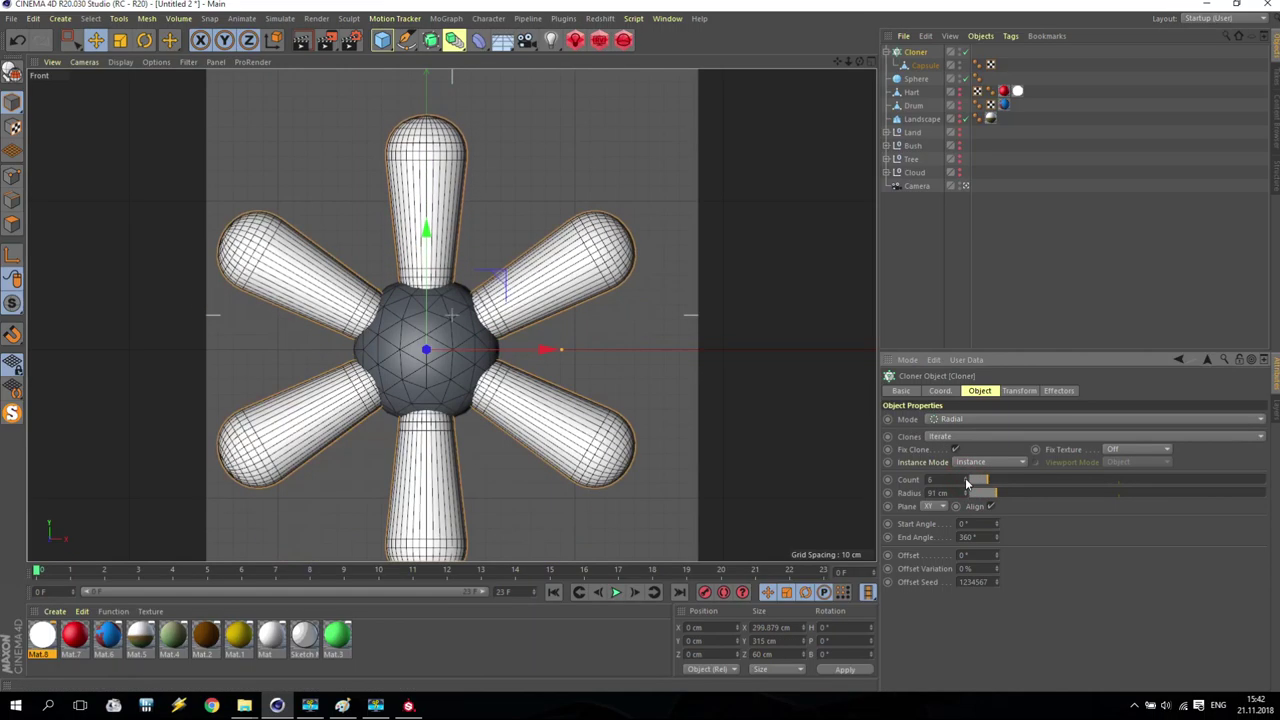
click(966, 480)
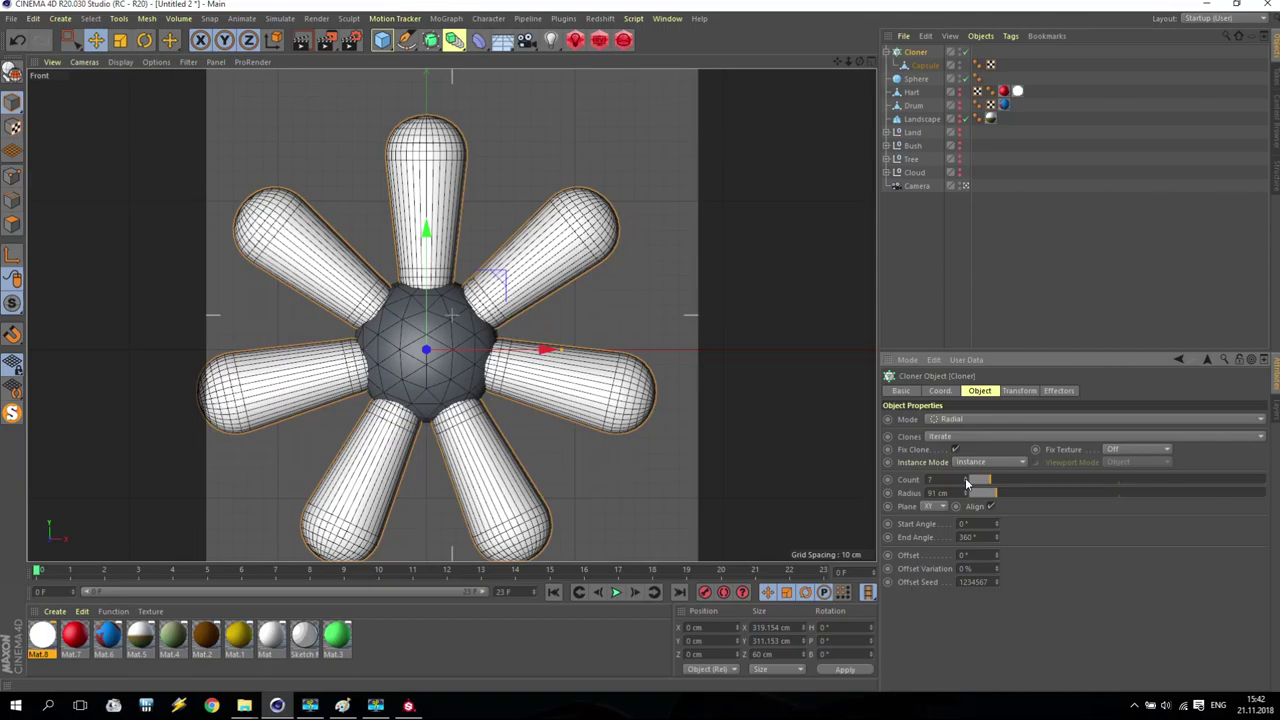
Shrink the Sphere radius to 35 cm and pull the Cloner radius in to 73 cm
click(915, 78)
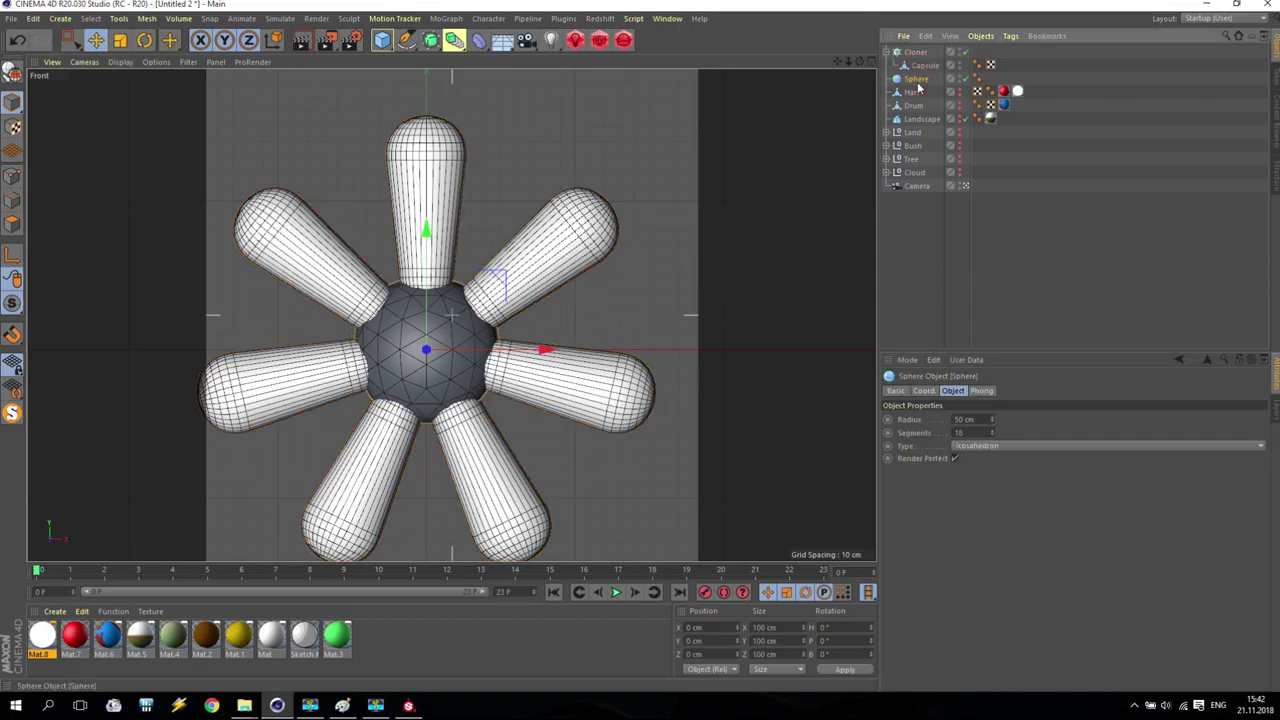
drag(992, 419, 992, 423)
click(975, 419)
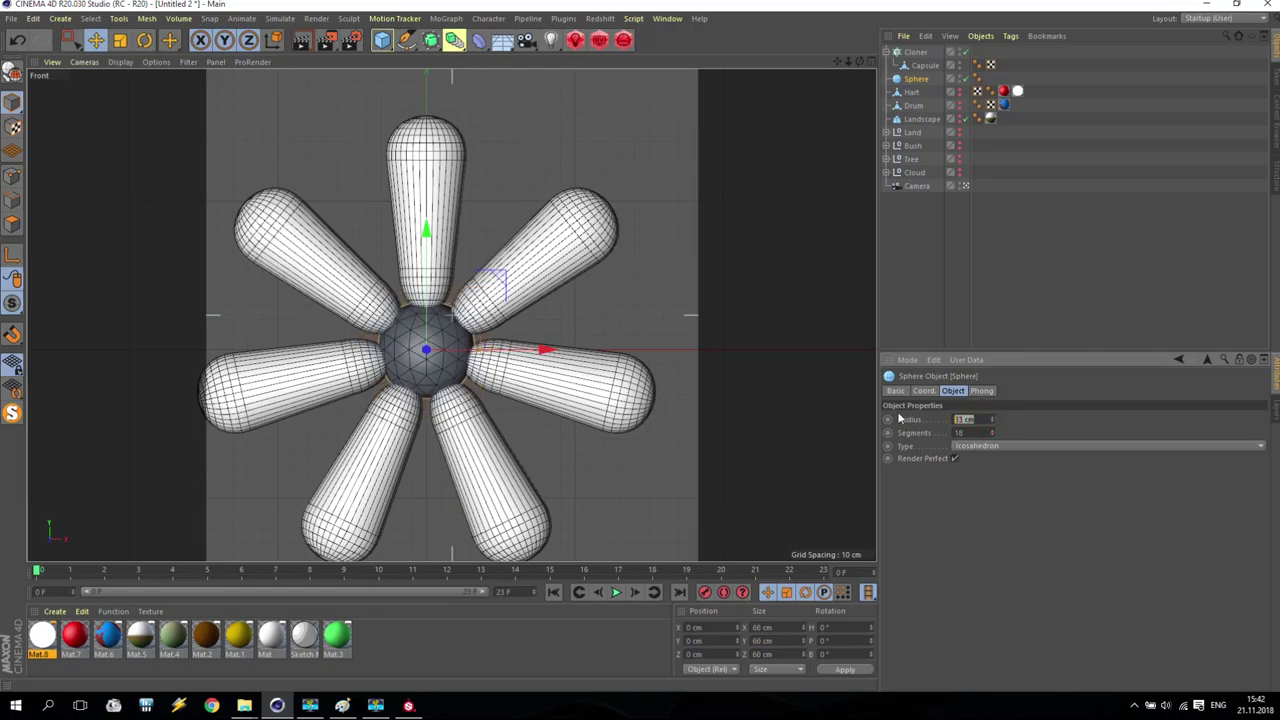
text(35)
key(Return)
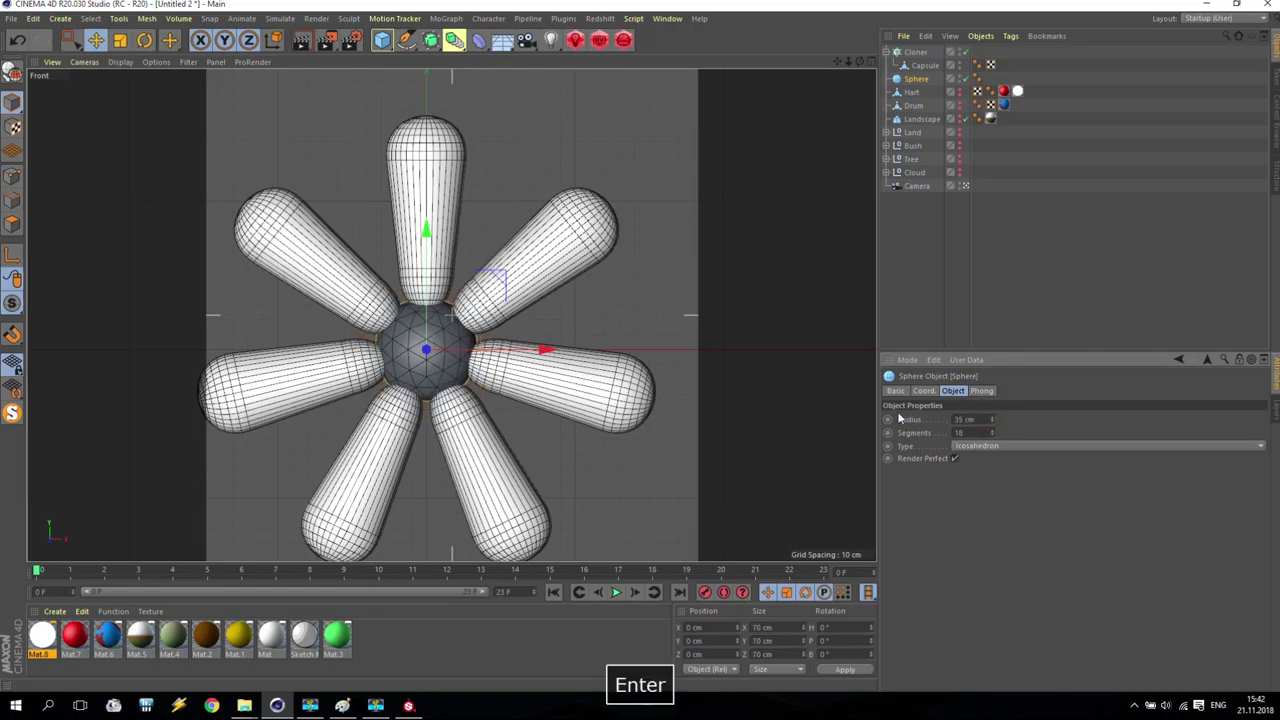
click(916, 52)
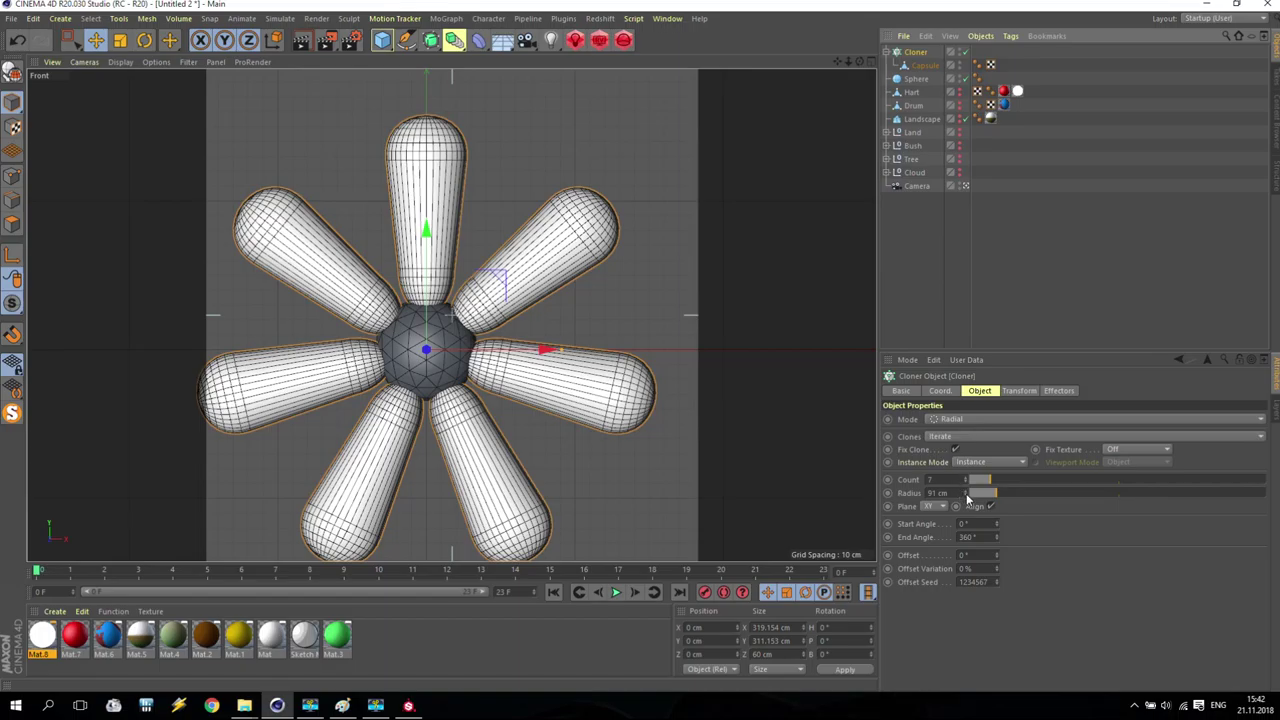
drag(967, 499, 940, 499)
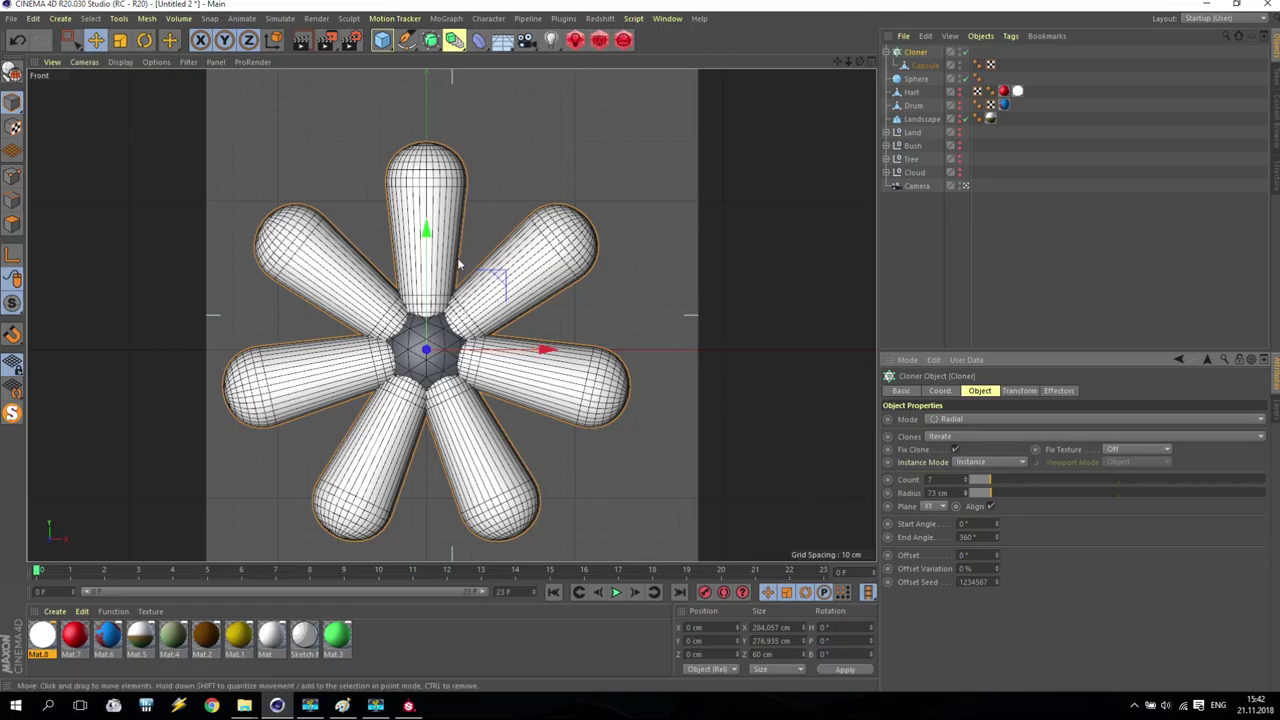
click(930, 65)
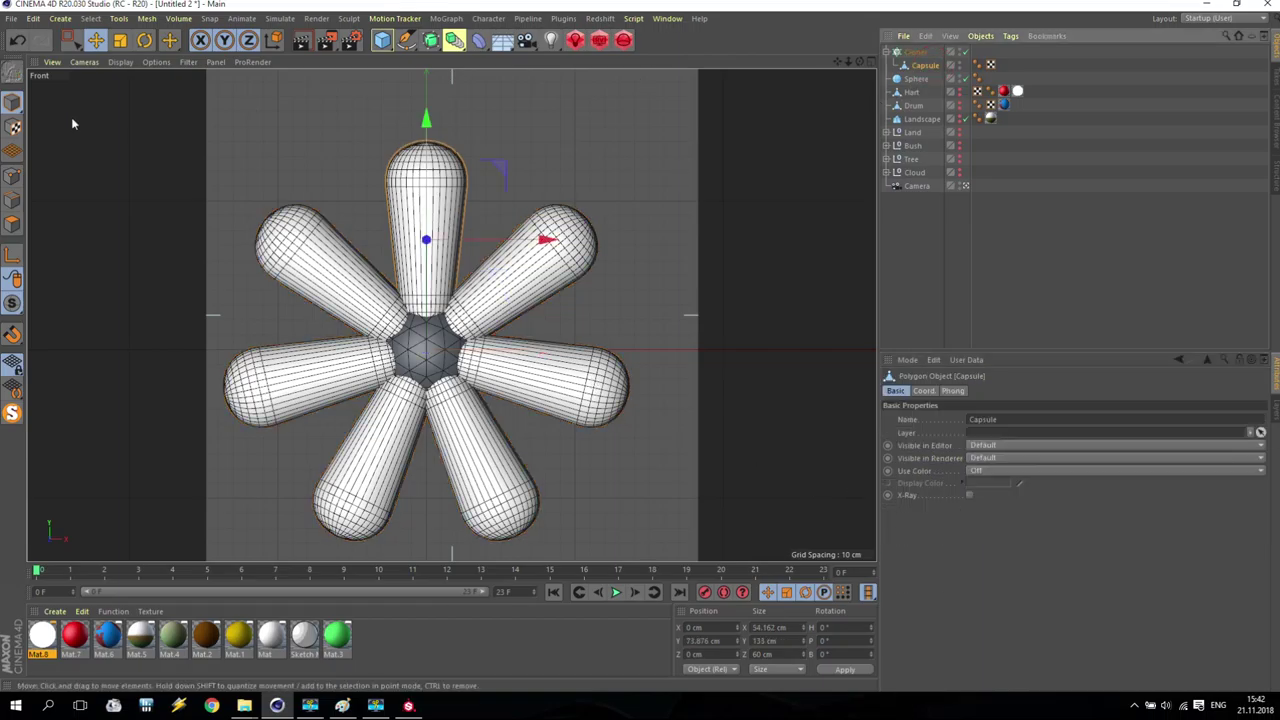
Select the Capsule's top edge loop with soft selection and widen the petal tips to about 142%
click(12, 176)
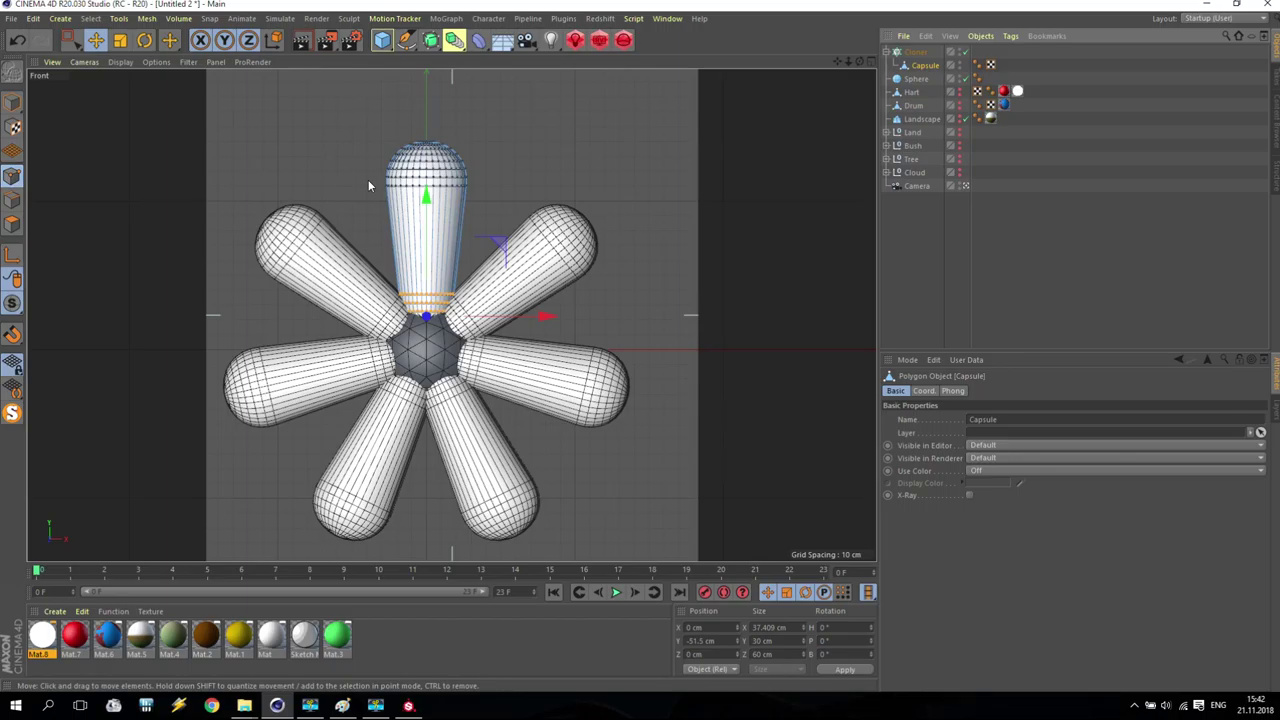
key(0)
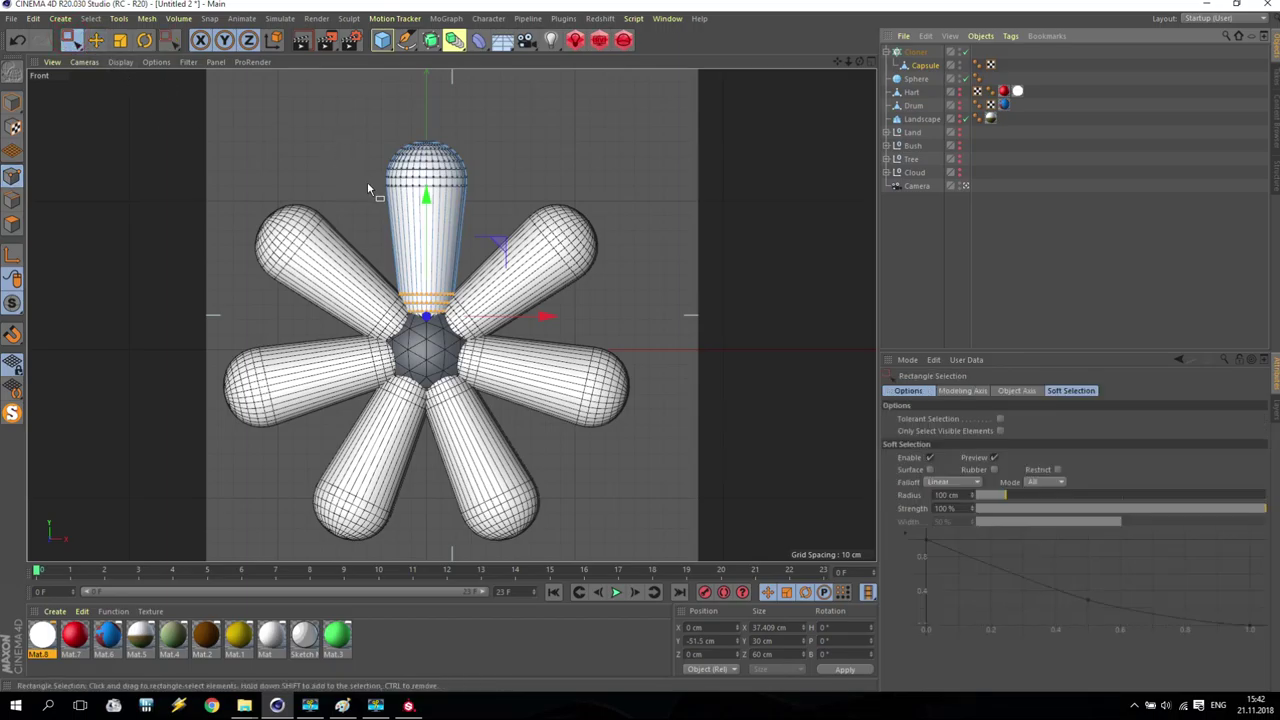
drag(368, 182, 517, 208)
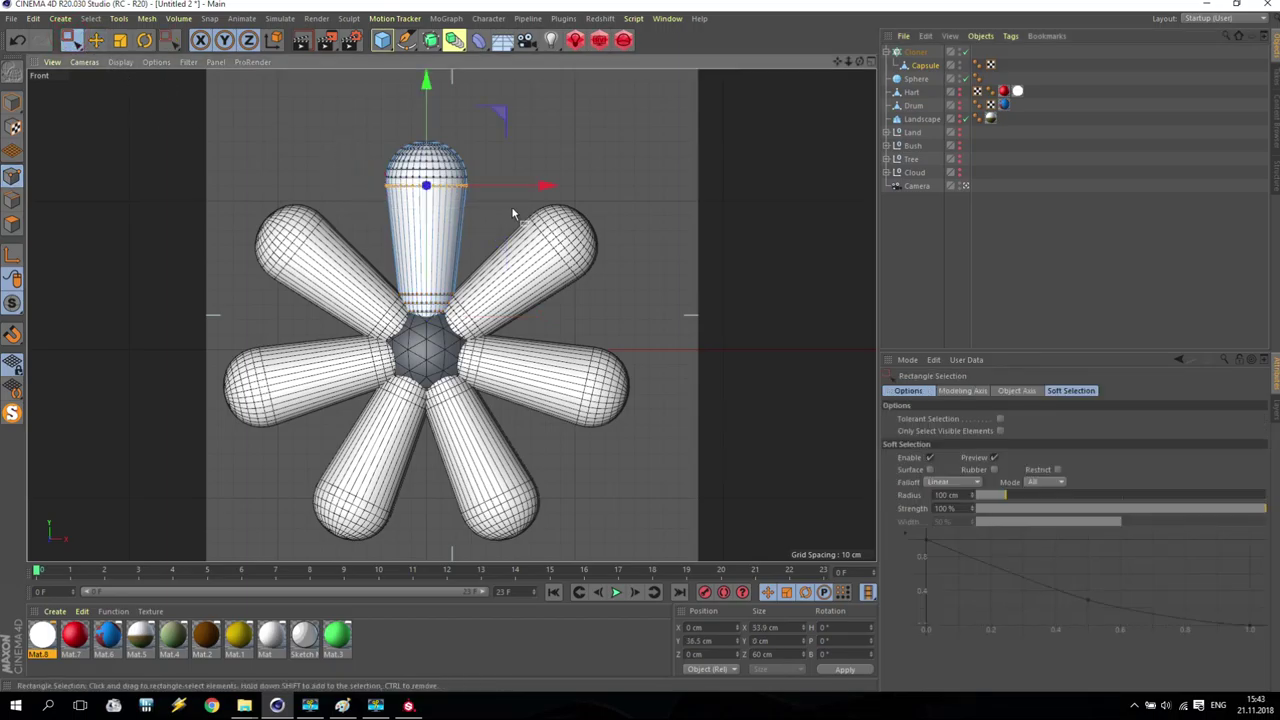
click(930, 458)
key(t)
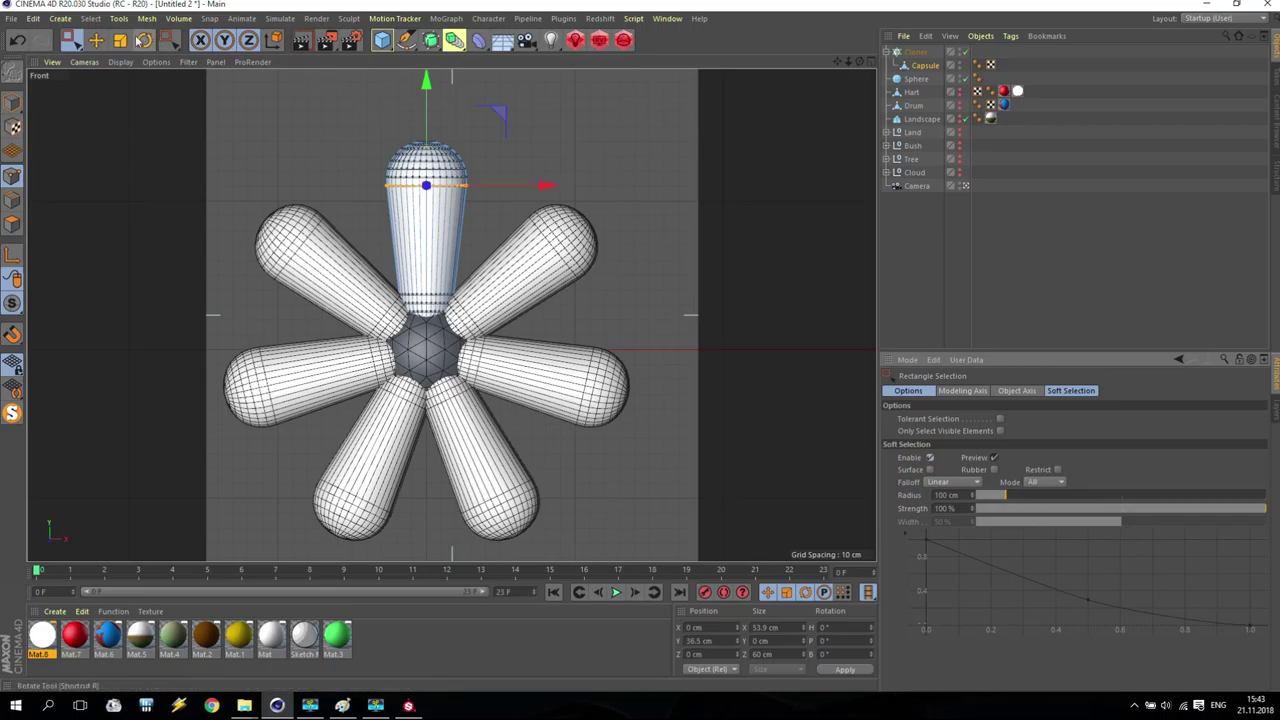
drag(550, 187, 601, 197)
Pull the Capsule's top upward to lengthen the petals, then check the Cloner's count of 7
scroll(426, 93, up, 5)
scroll(426, 93, up, 3)
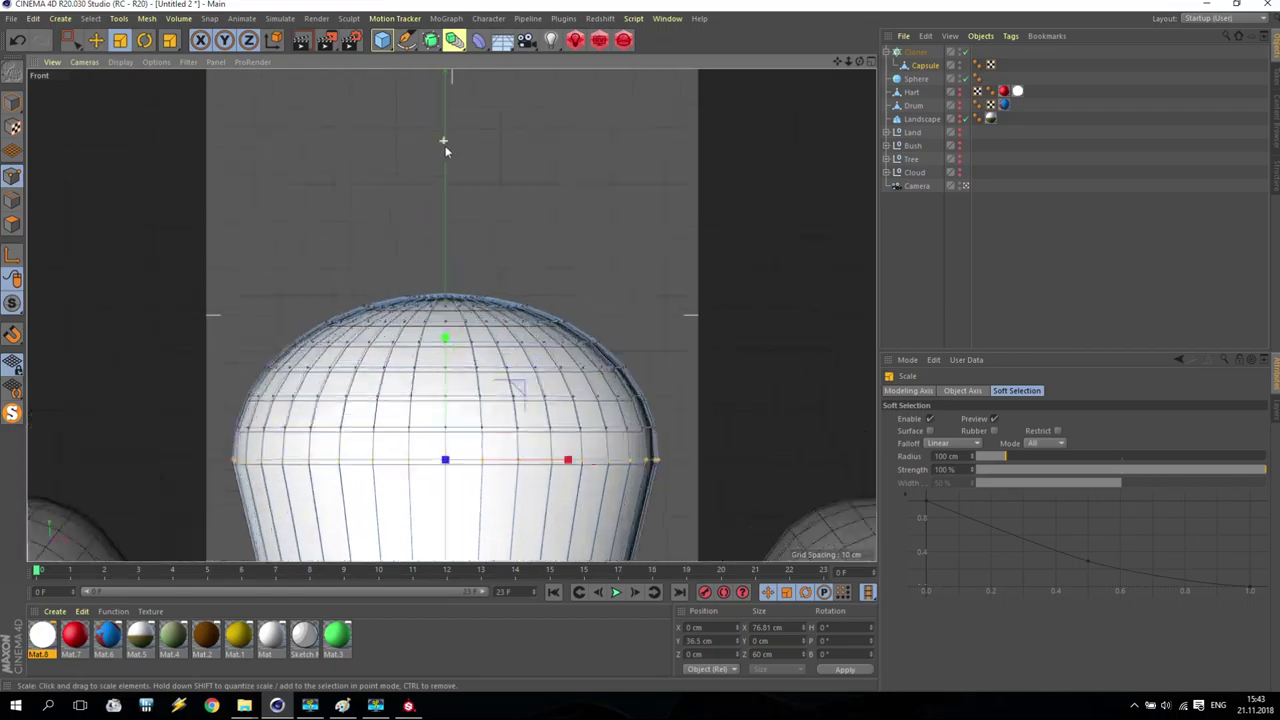
key(e)
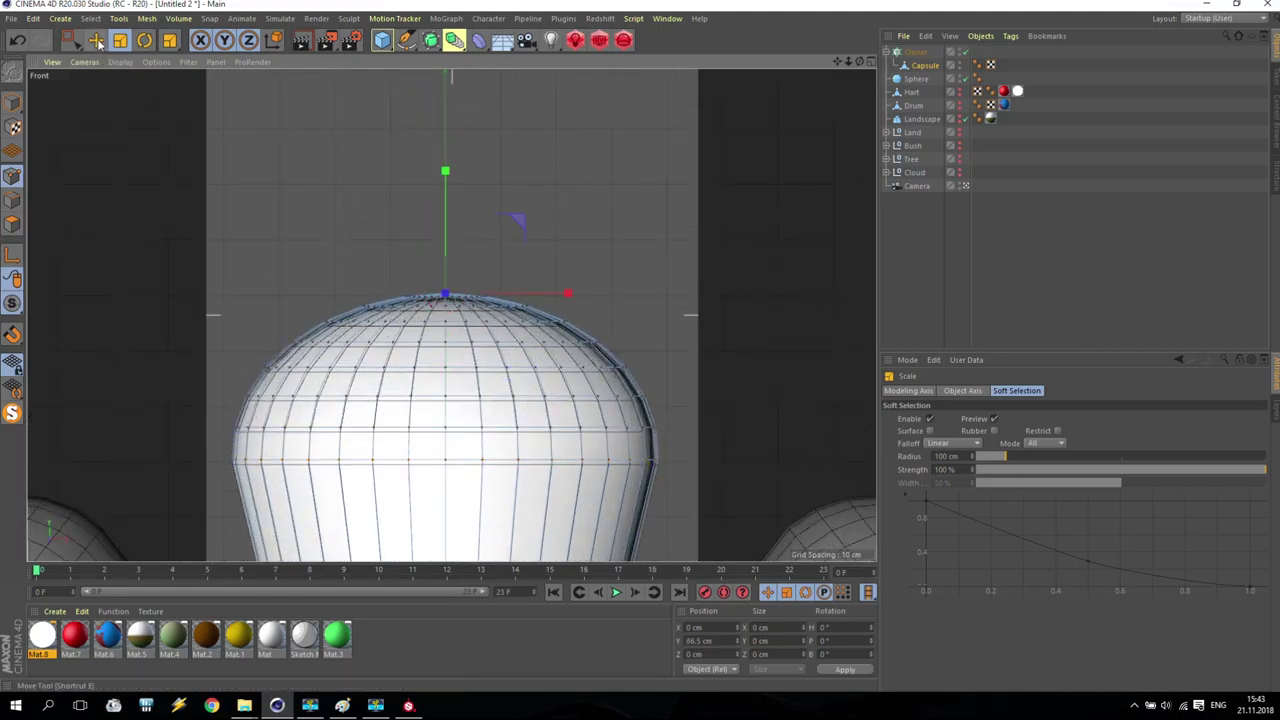
drag(445, 175, 445, 98)
scroll(533, 335, down, 10)
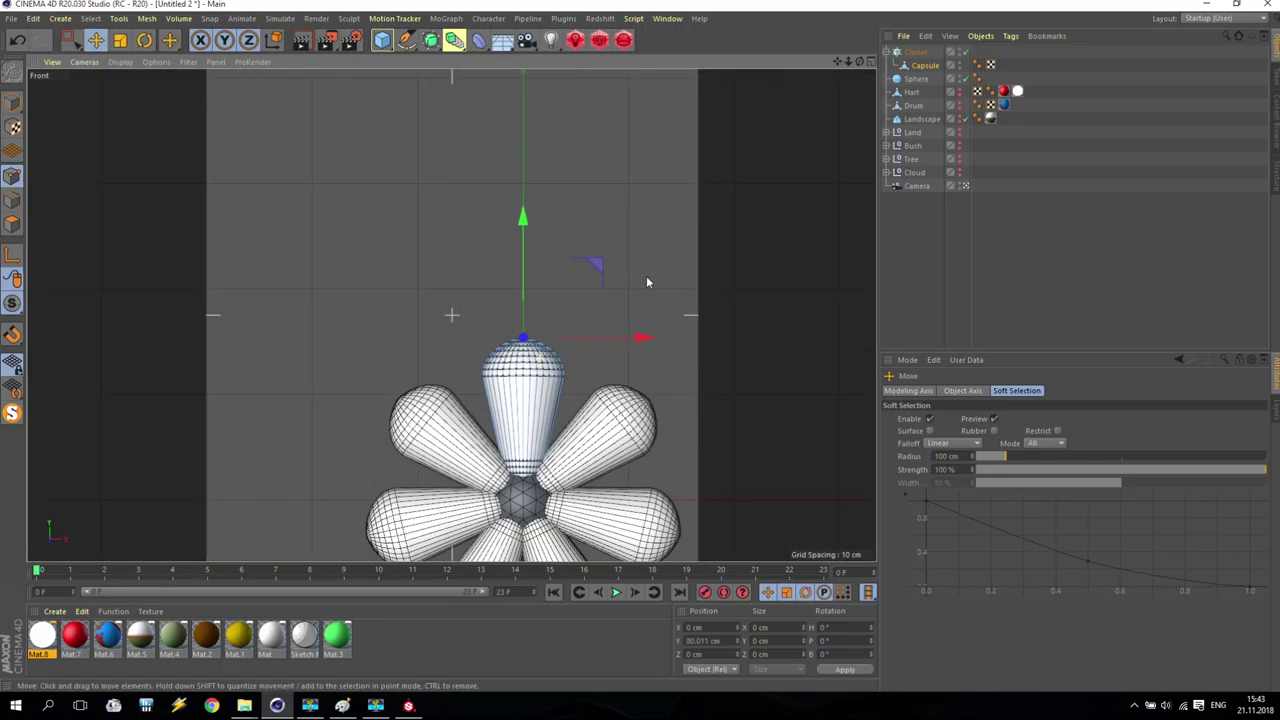
drag(838, 62, 770, 10)
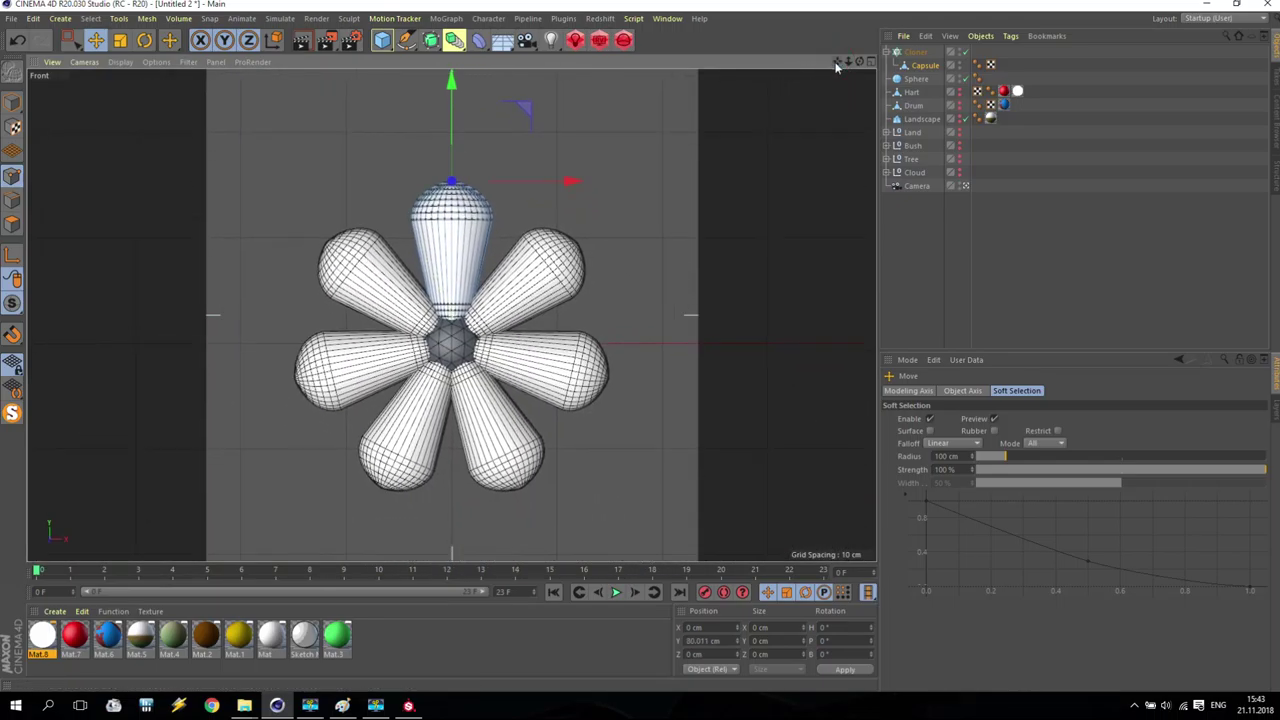
click(915, 52)
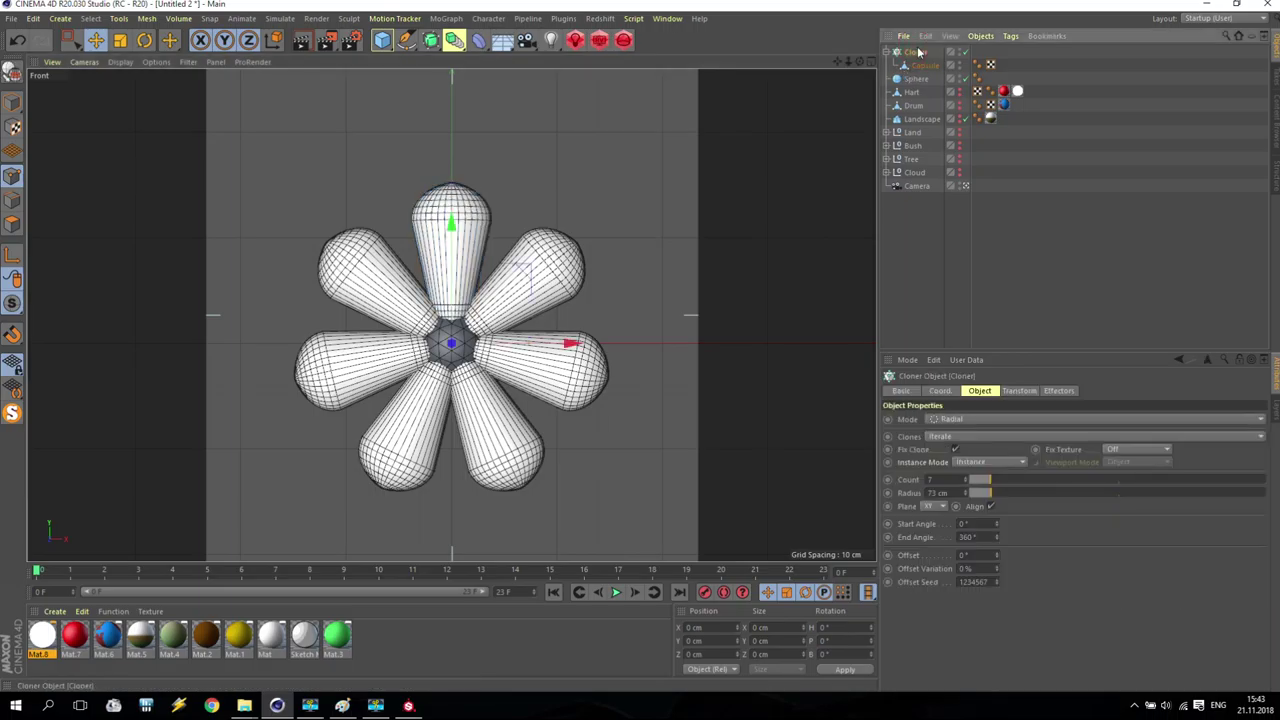
drag(970, 485, 966, 481)
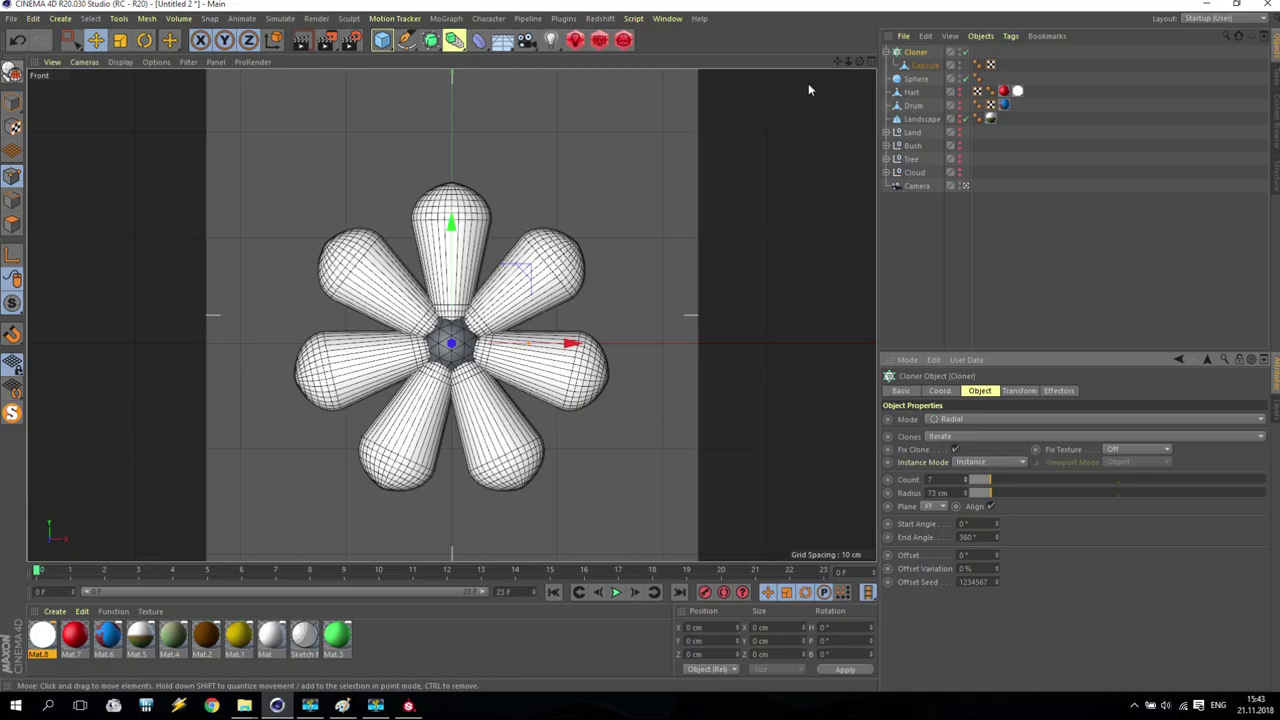
Apply the white Mat to the Sphere and a new Mat.9 to the Cloner
click(914, 265)
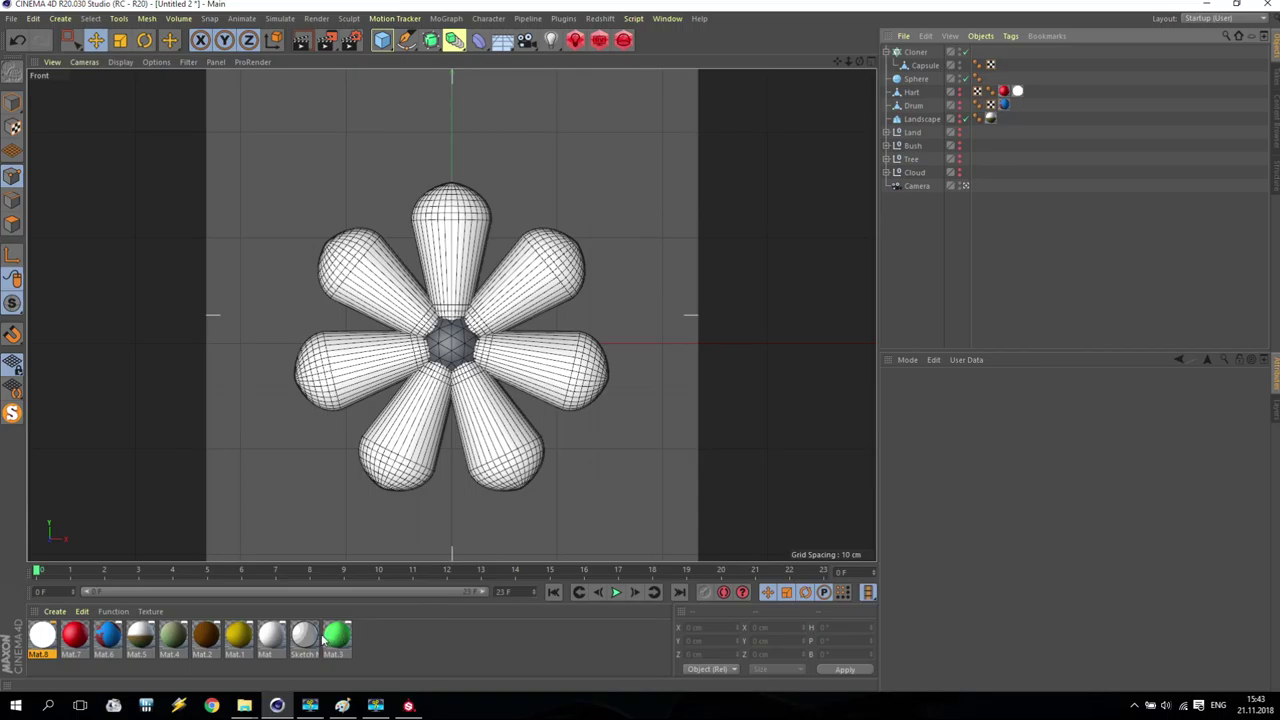
drag(272, 636, 990, 78)
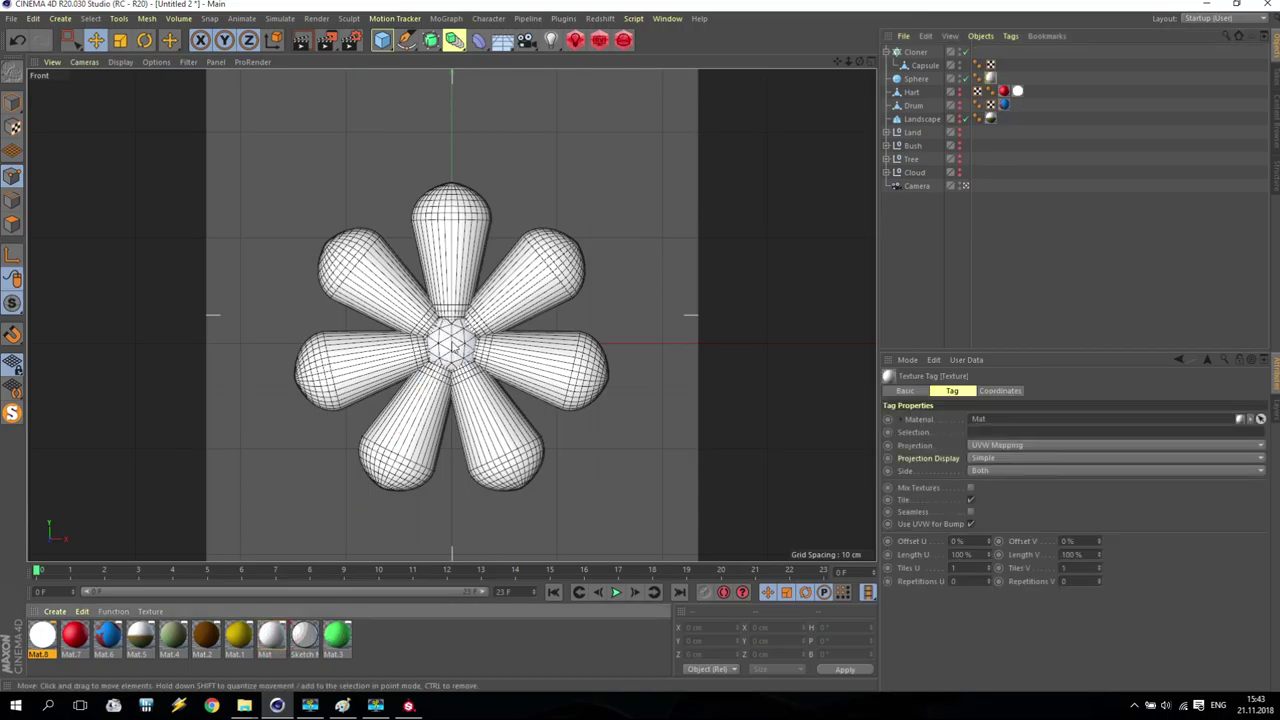
double_click(382, 640)
mouse_move(40, 640)
mouse_down()
mouse_move(540, 308)
mouse_move(886, 104)
mouse_move(914, 42)
mouse_move(924, 53)
mouse_up()
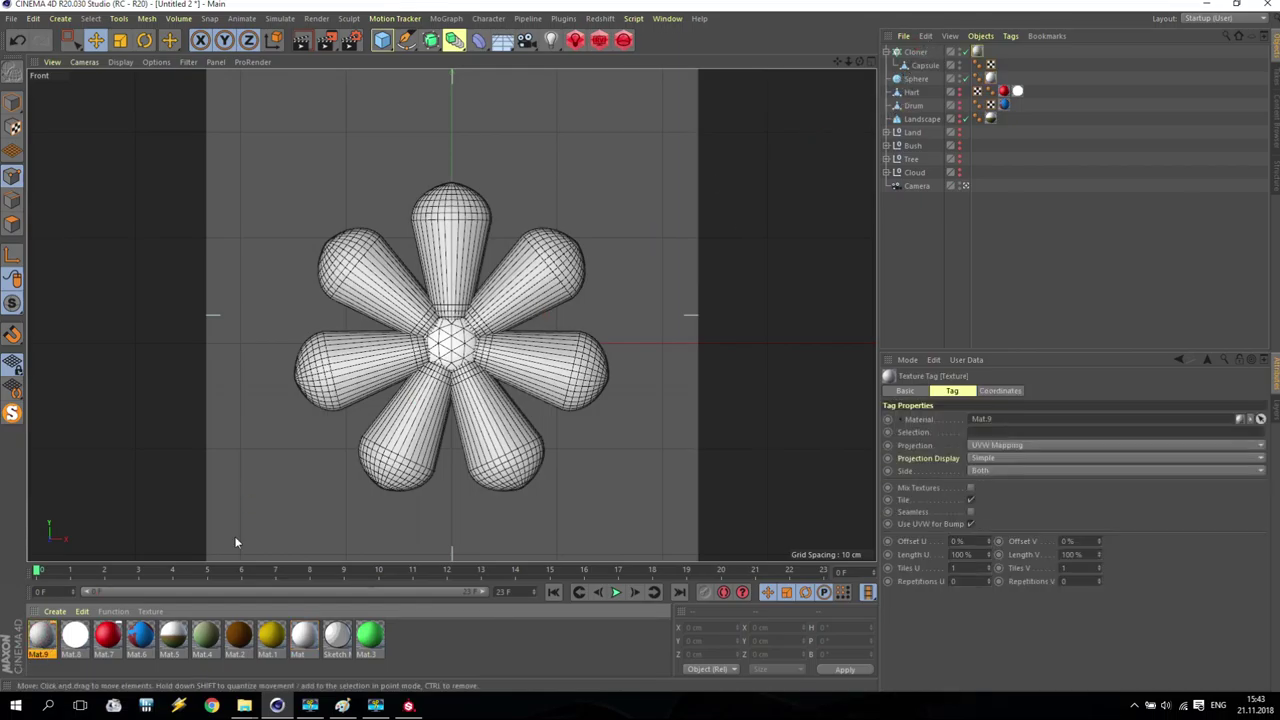
Set Mat.9's colour to bright yellow: H 57°, S 100%, V 100%
double_click(40, 636)
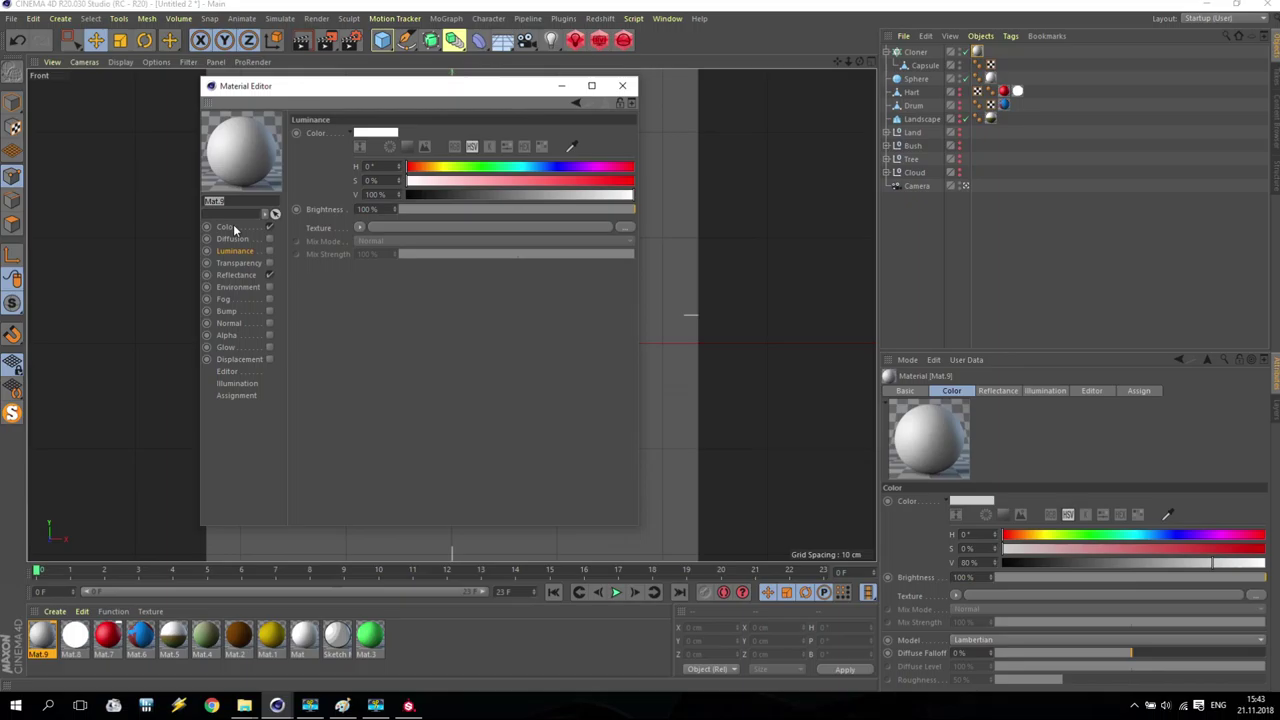
click(234, 229)
click(447, 168)
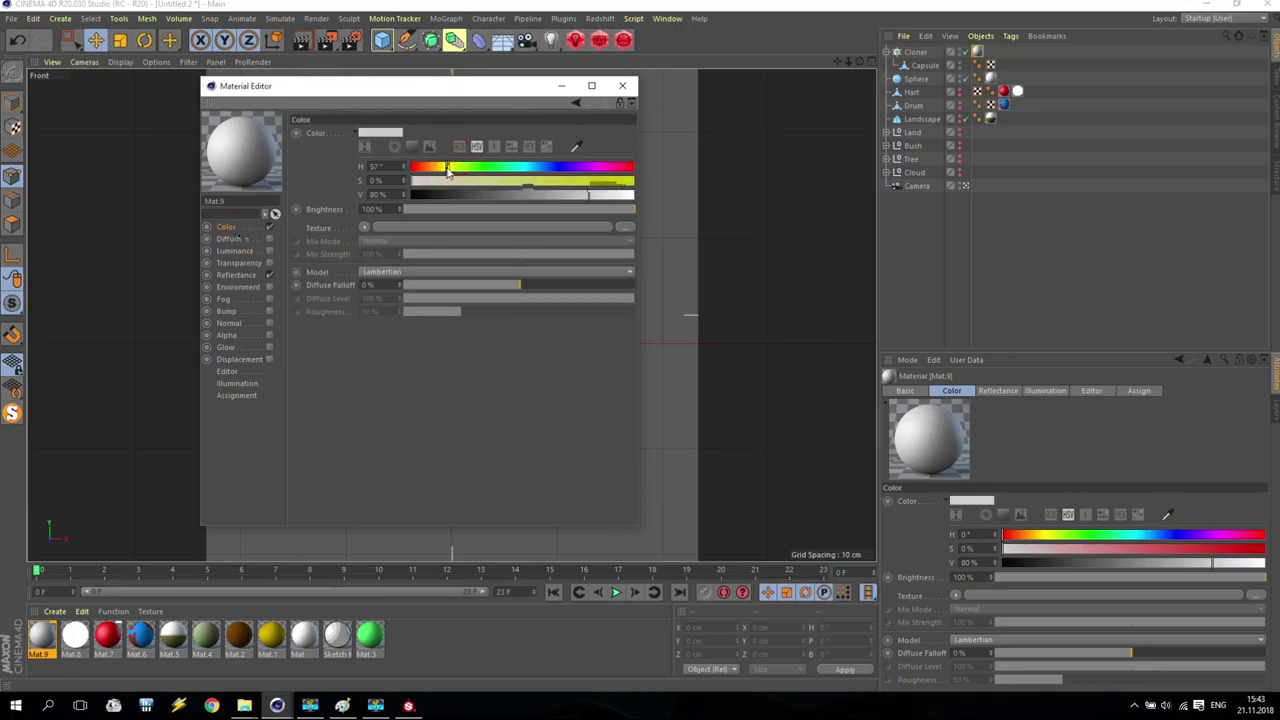
drag(456, 181, 680, 183)
drag(592, 194, 683, 195)
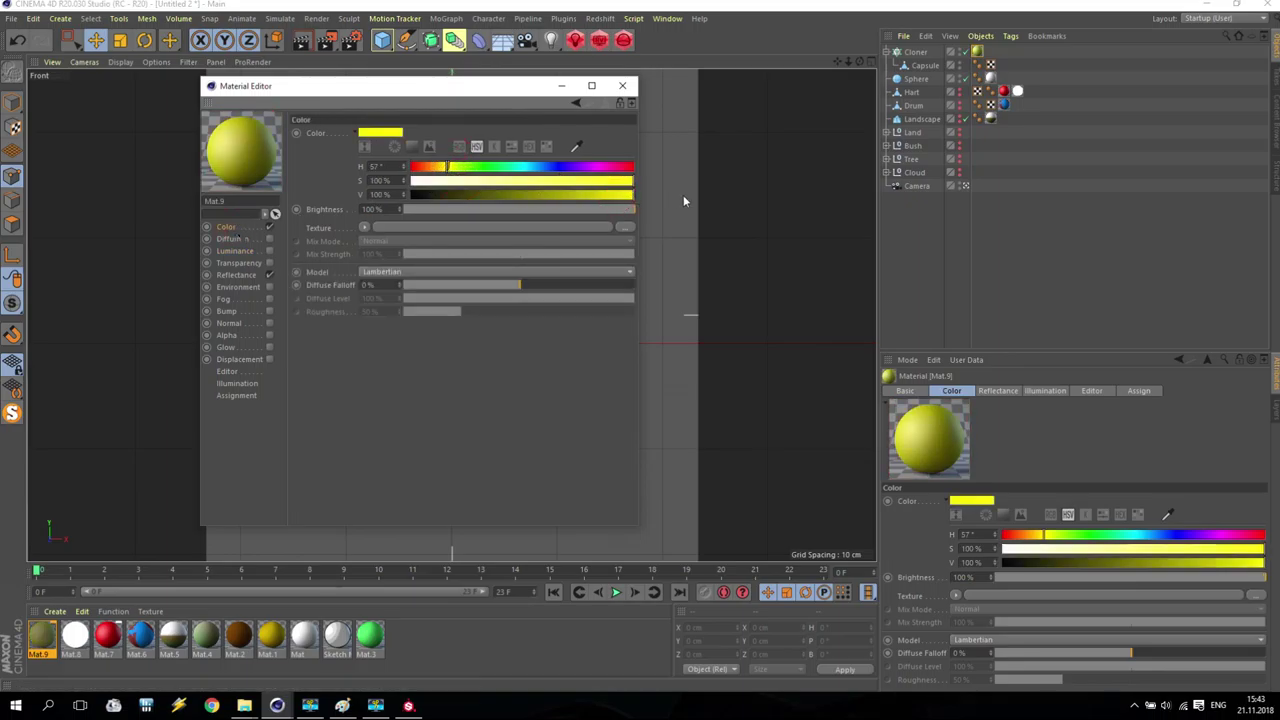
click(622, 85)
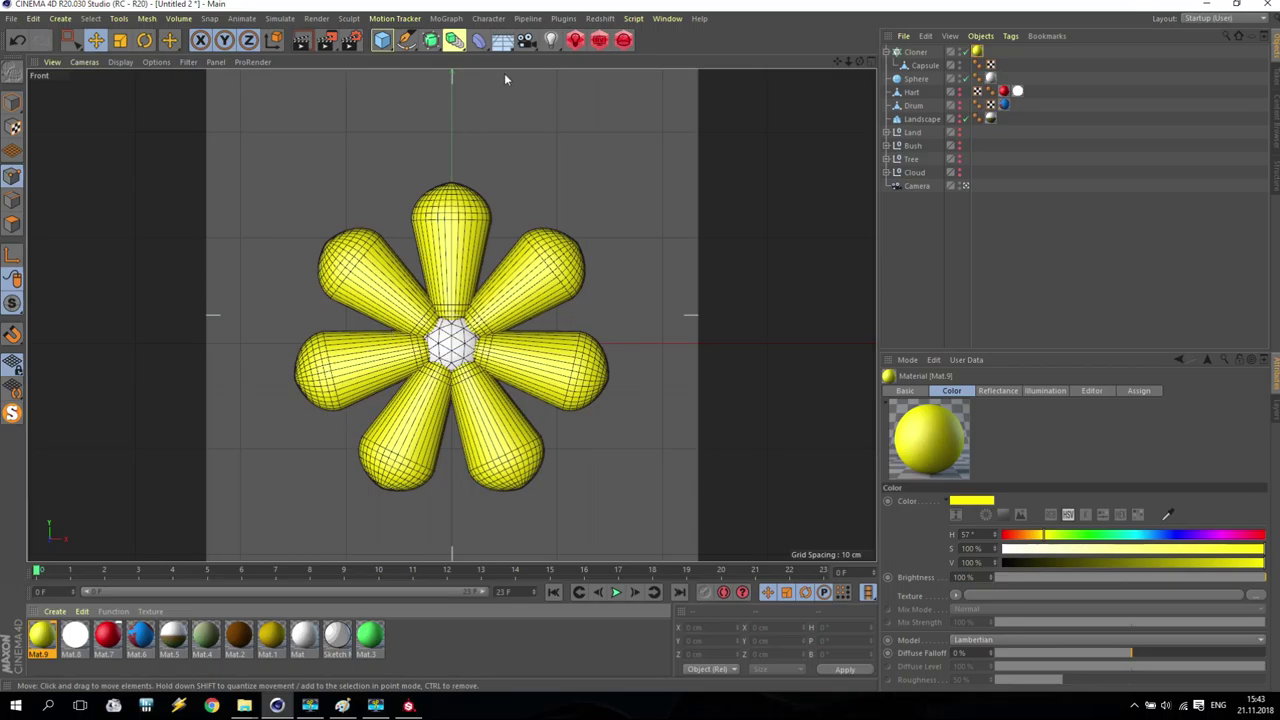
scroll(465, 432, up, 3)
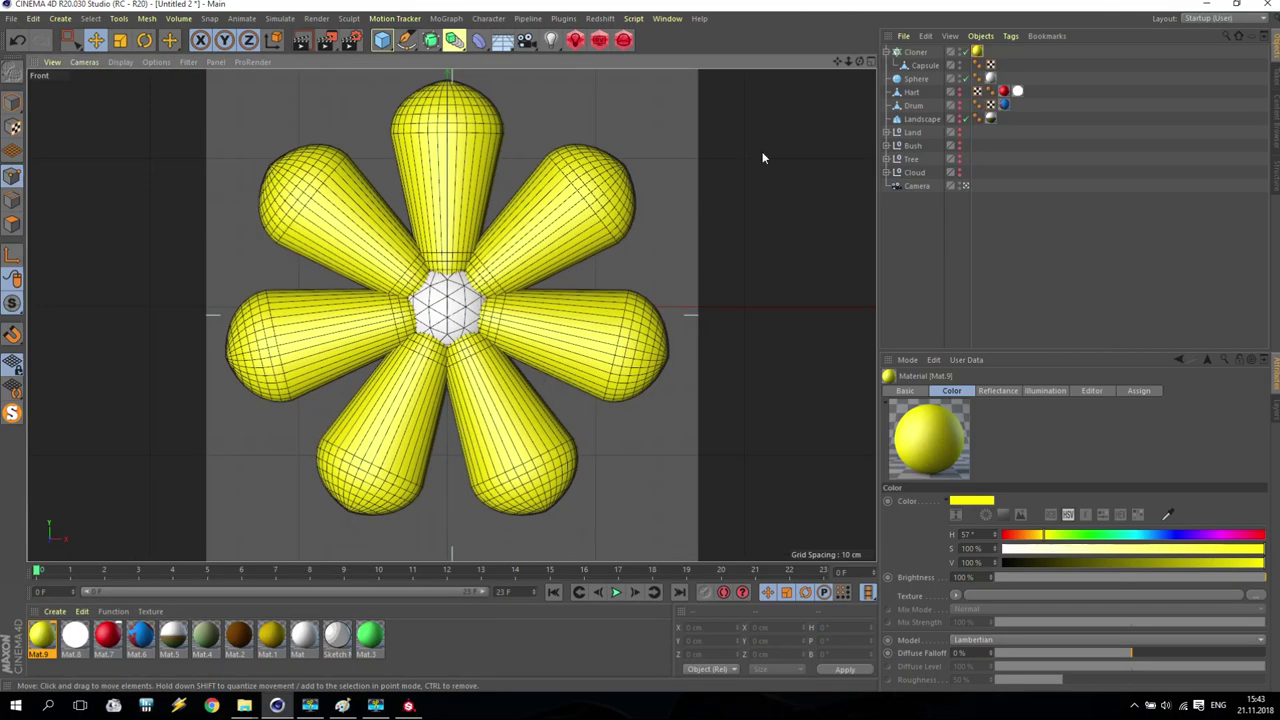
drag(838, 61, 845, 68)
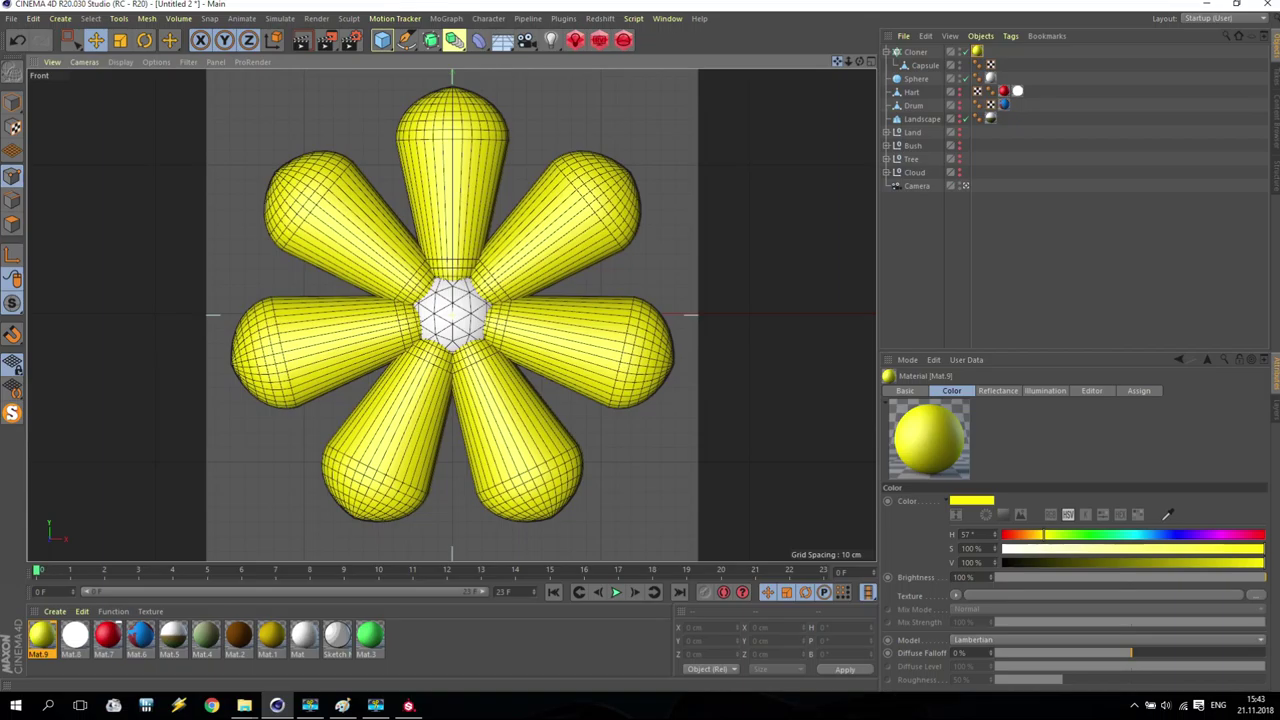
drag(845, 68, 845, 70)
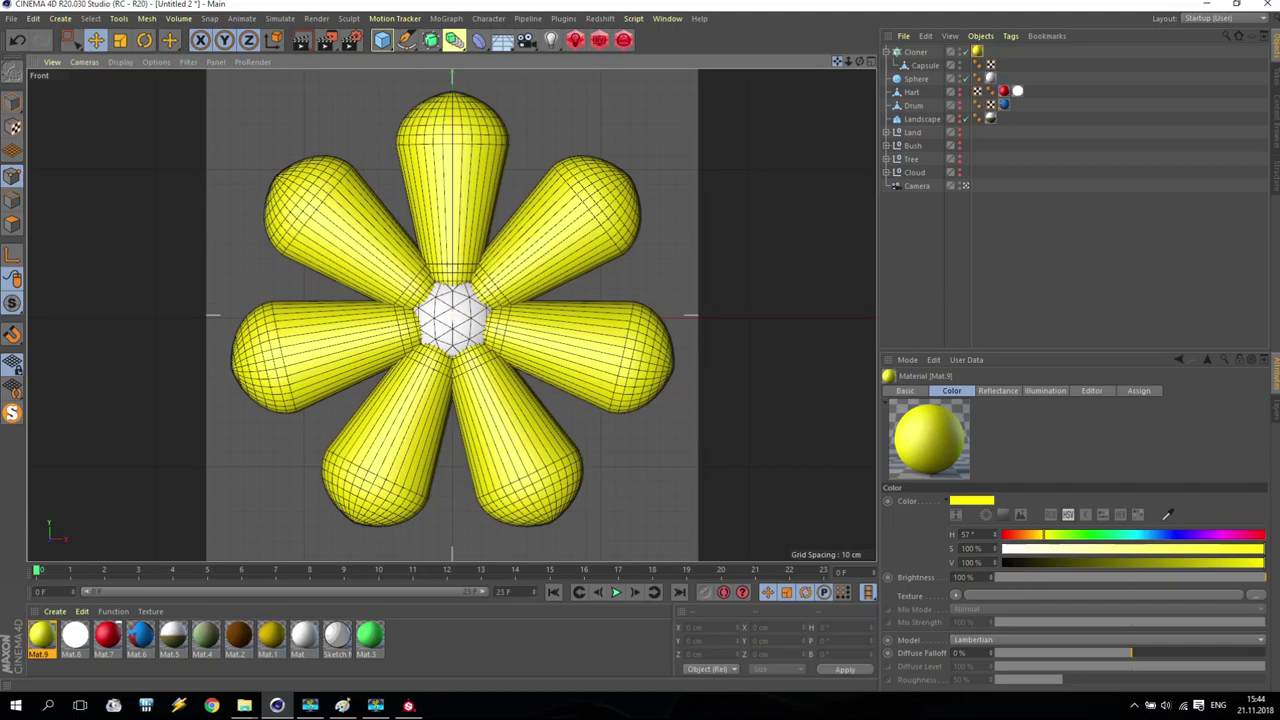
drag(845, 70, 844, 67)
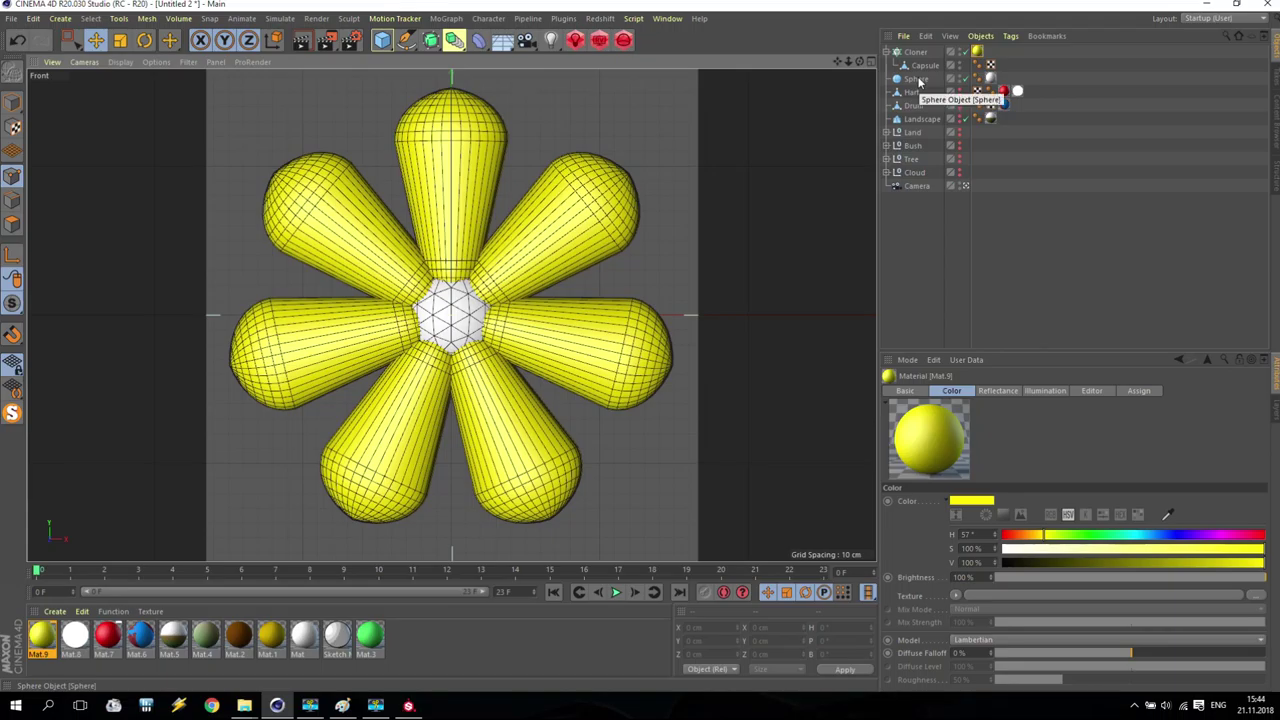
click(919, 79)
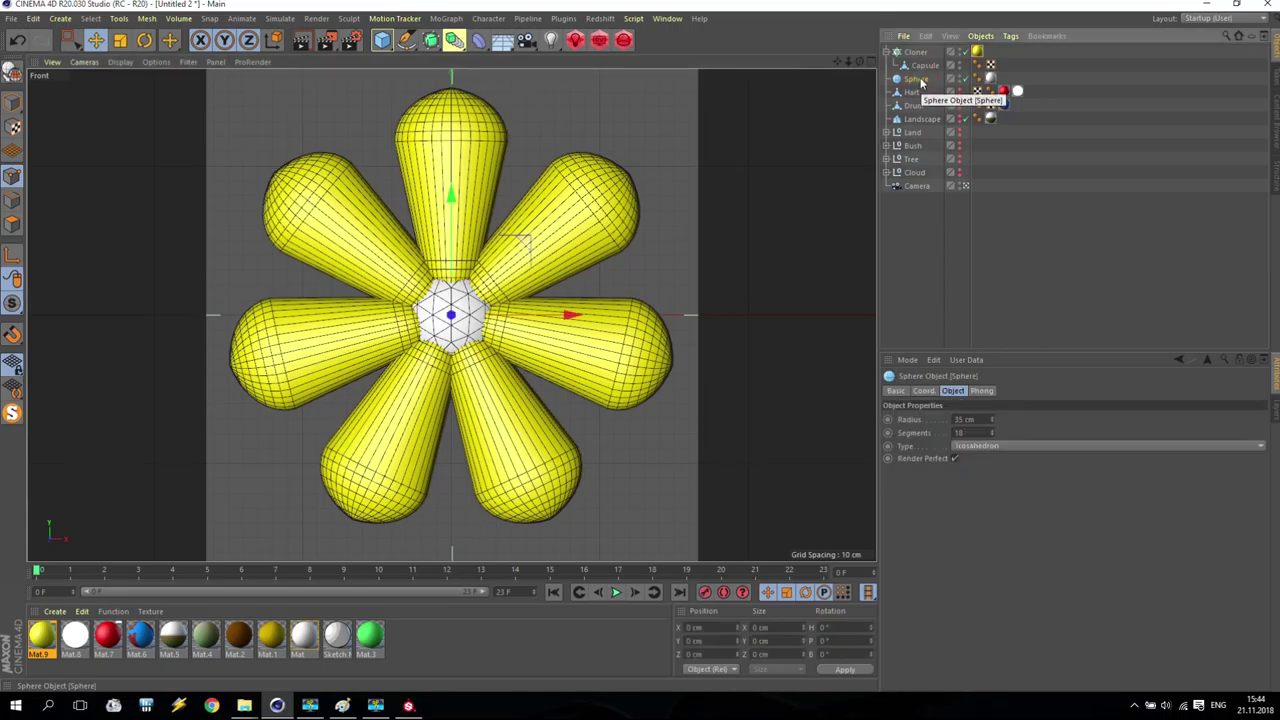
drag(838, 63, 838, 63)
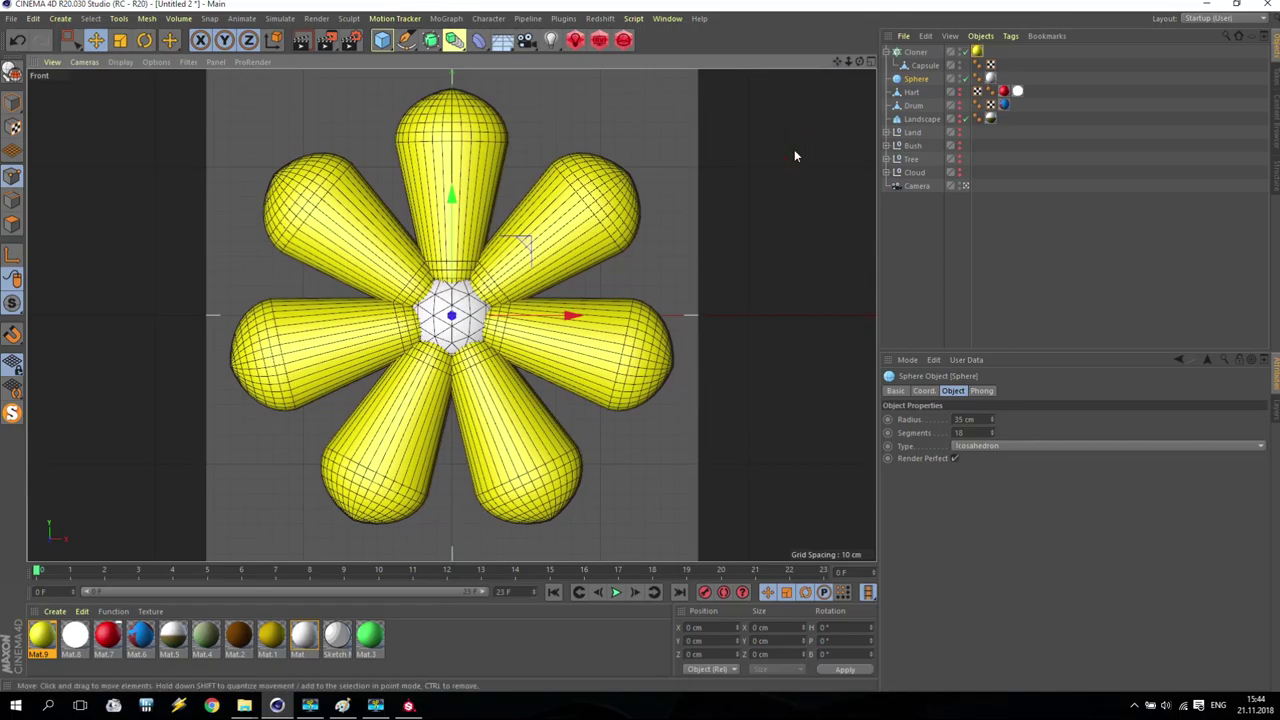
Change the save file name to Stamina, confirm 512×512 output, and render the flower to the Picture Viewer
click(350, 40)
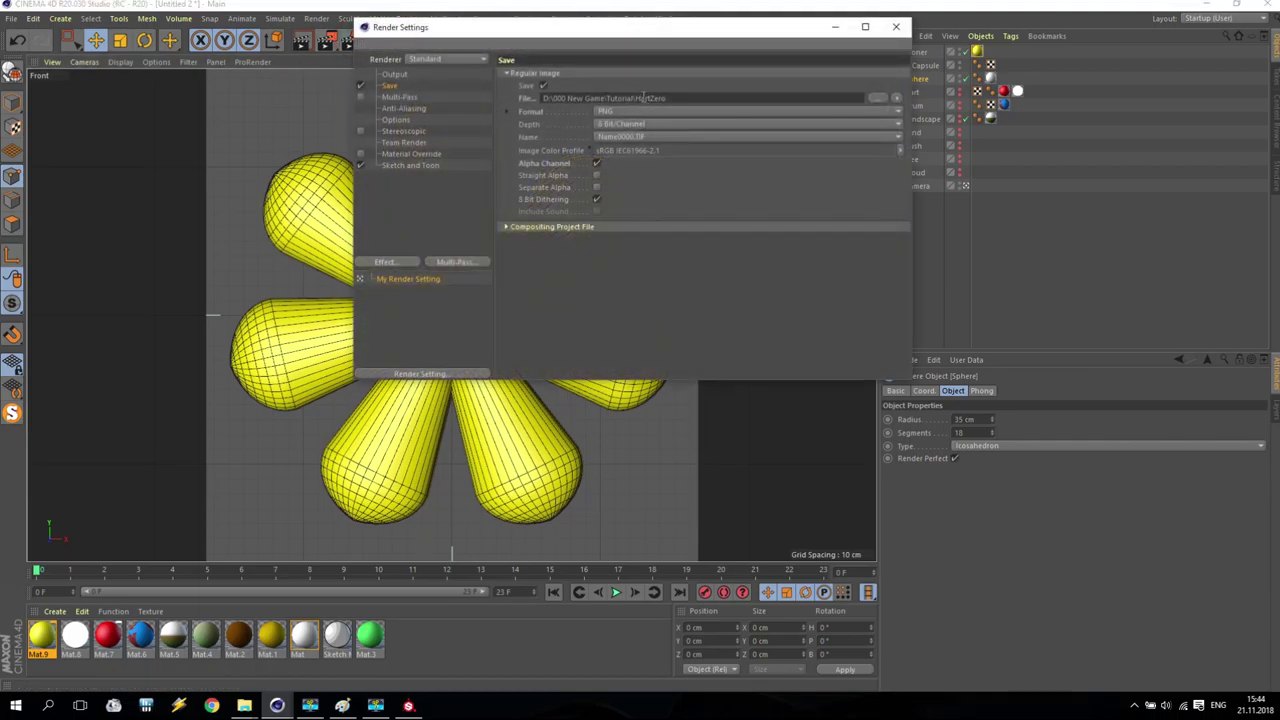
drag(635, 97, 721, 98)
text(Stamina)
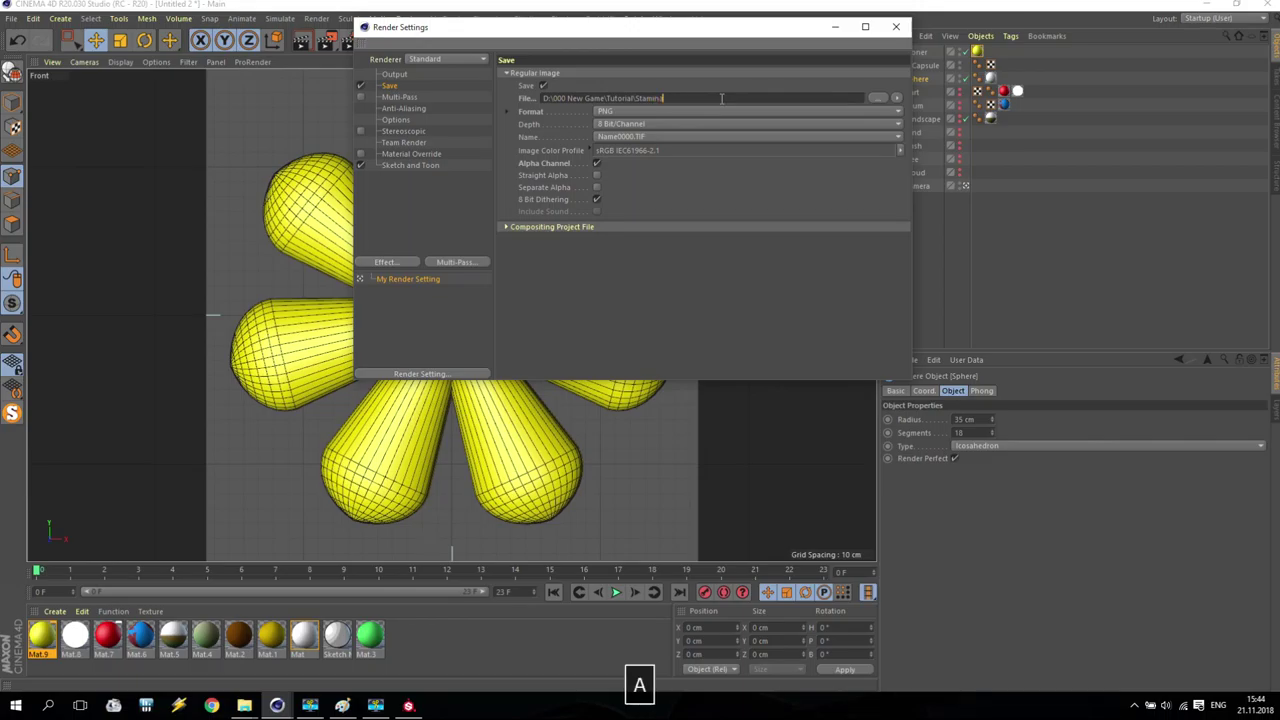
click(403, 75)
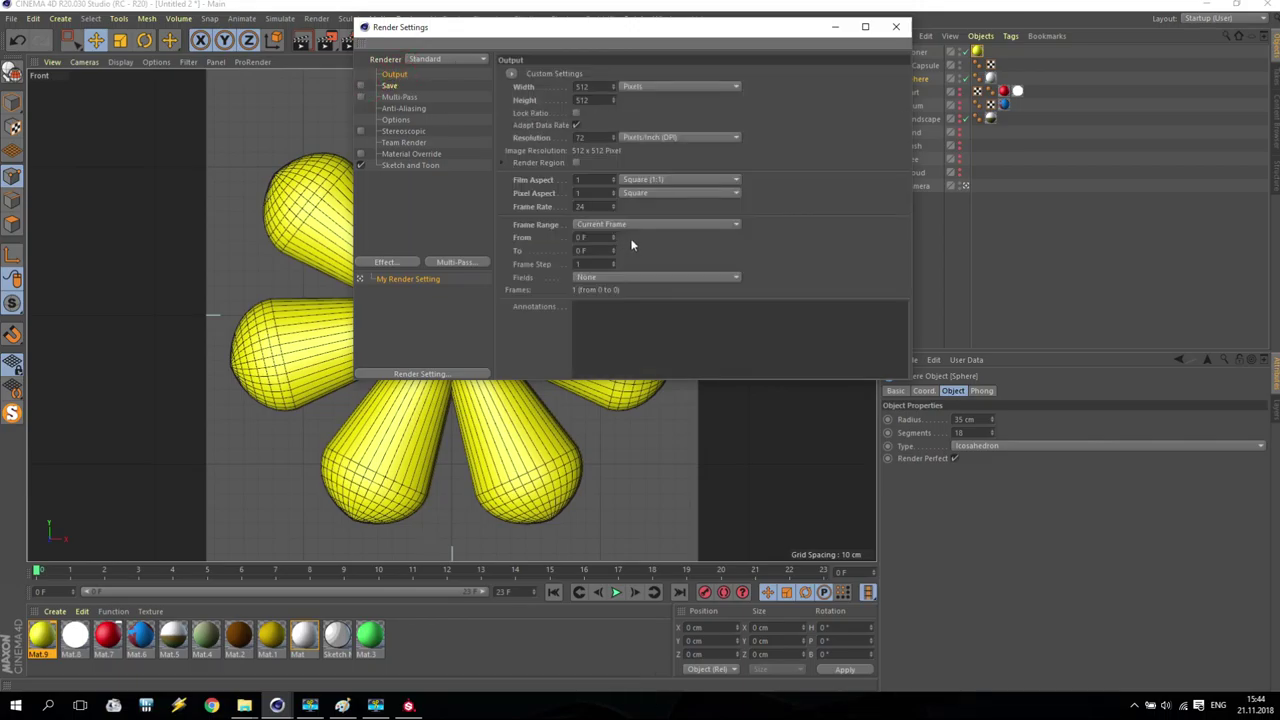
click(896, 27)
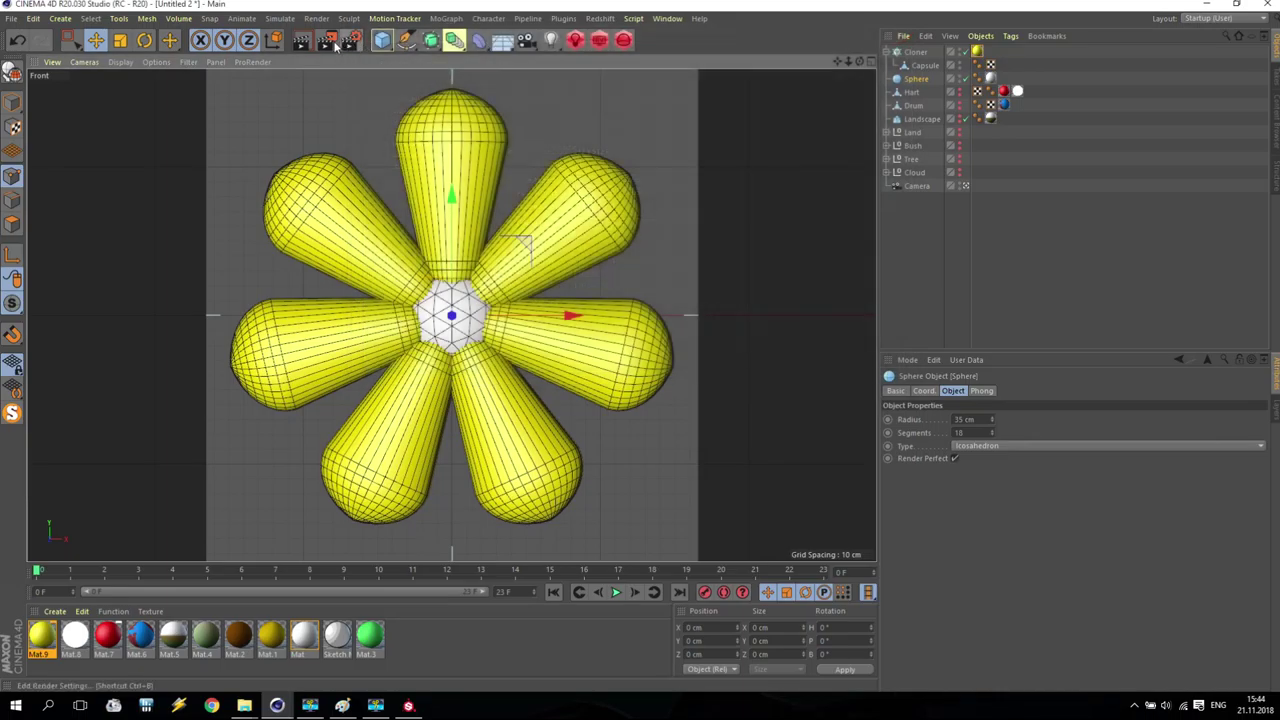
click(330, 42)
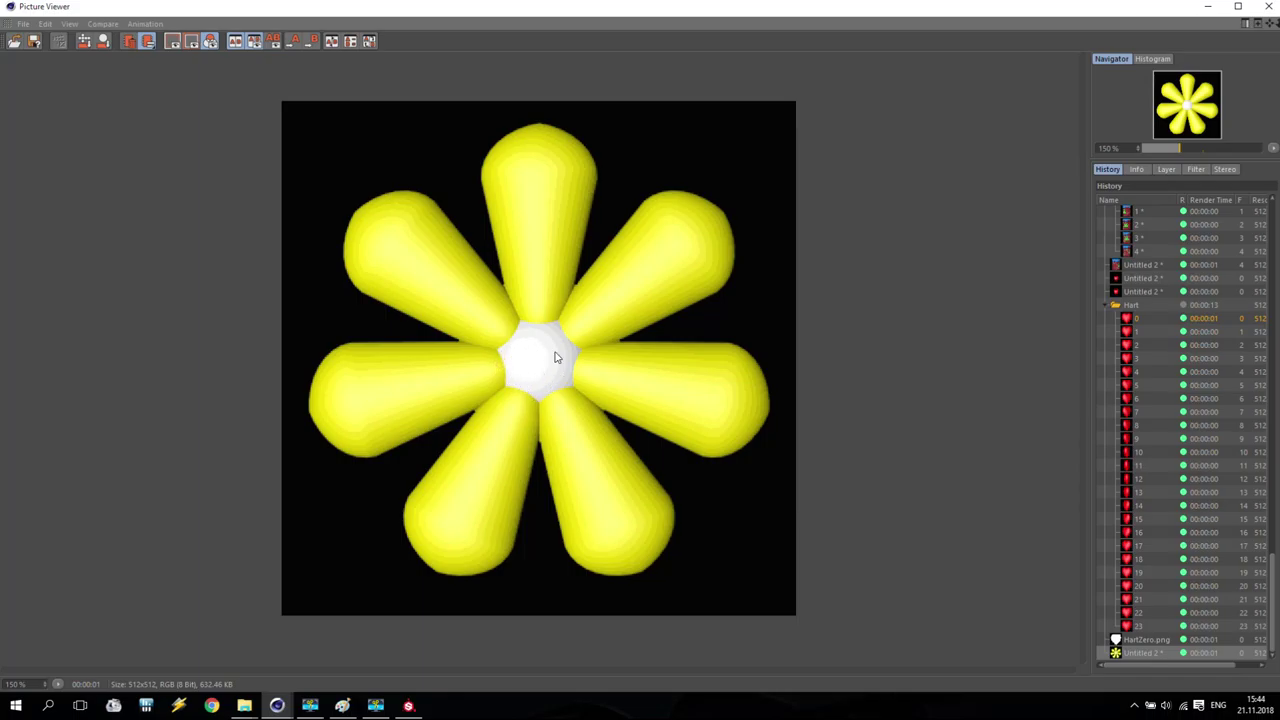
Enlarge the white centre sphere and re-render the flower to check it
click(1208, 6)
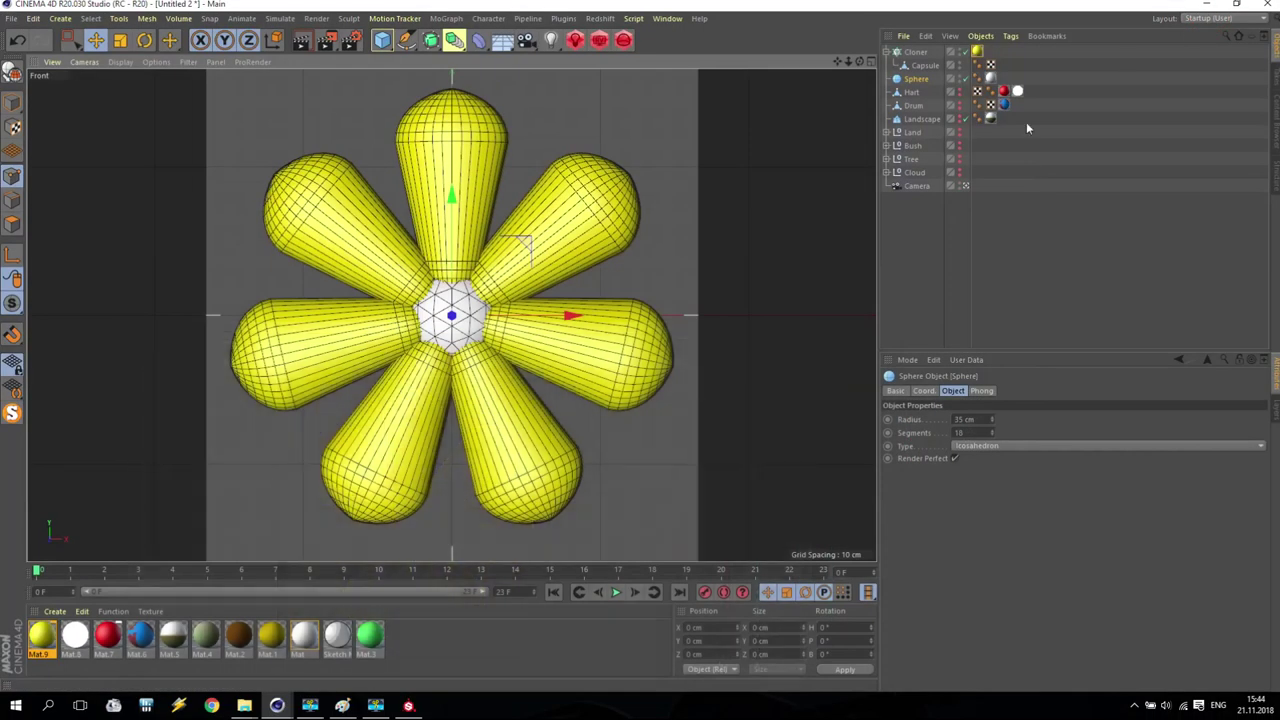
drag(436, 330, 405, 320)
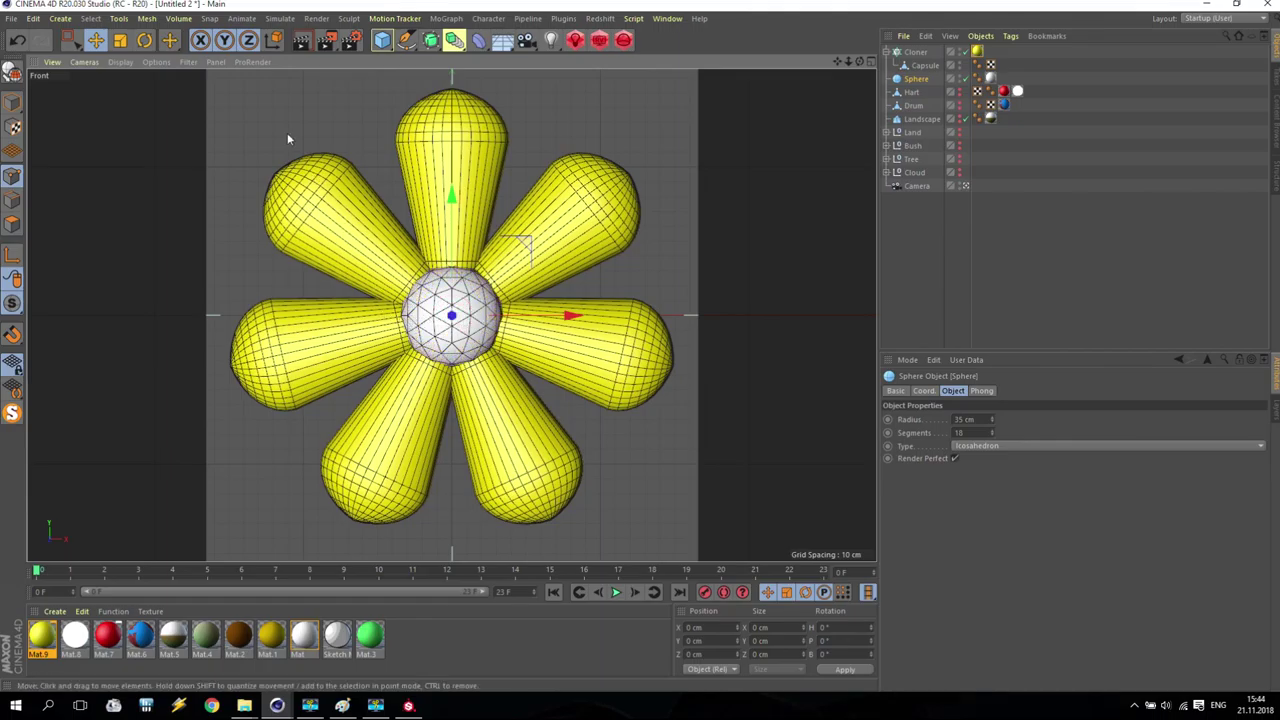
click(327, 40)
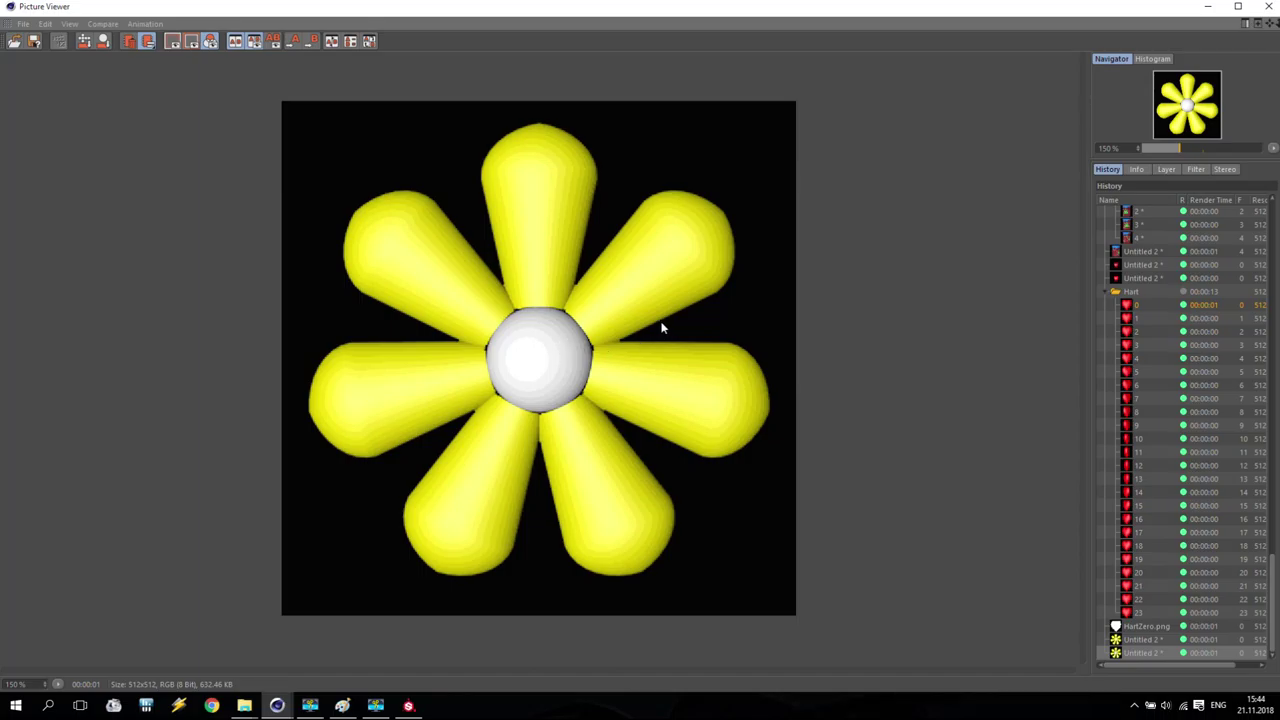
click(1269, 9)
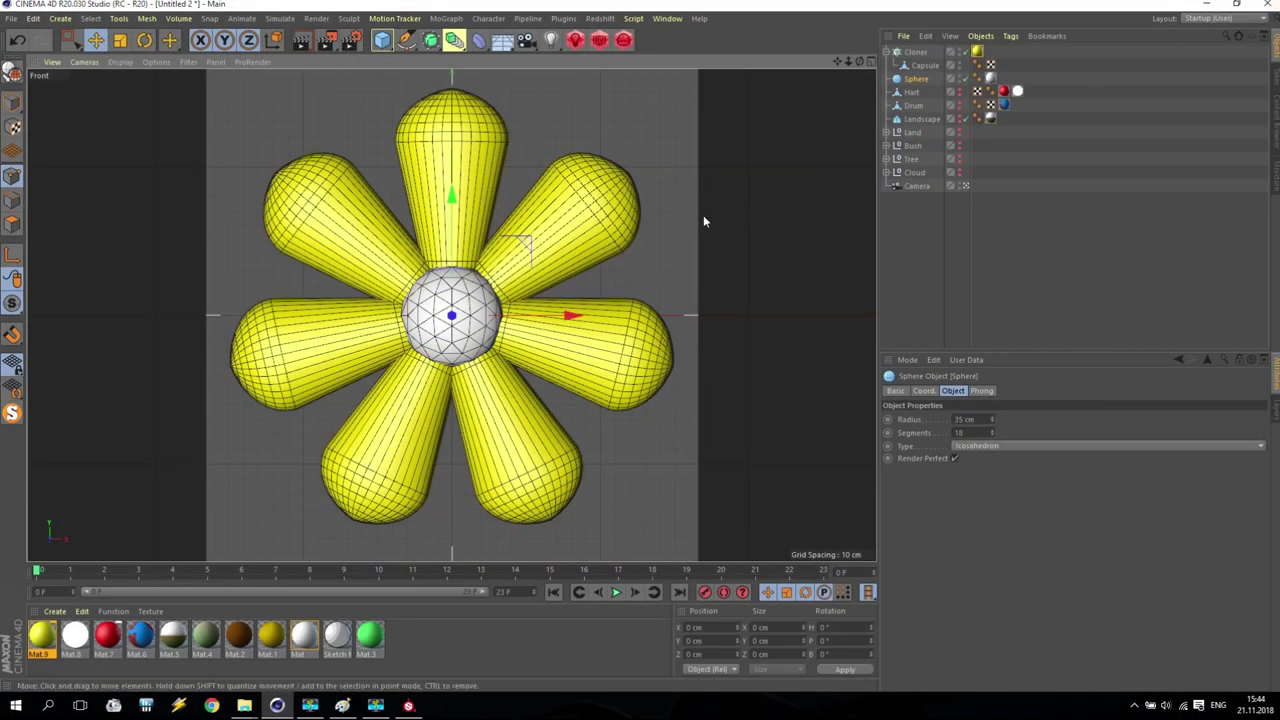
Group the Cloner and Sphere with Alt+G into a null named Stamina
click(914, 51)
shift+click(916, 79)
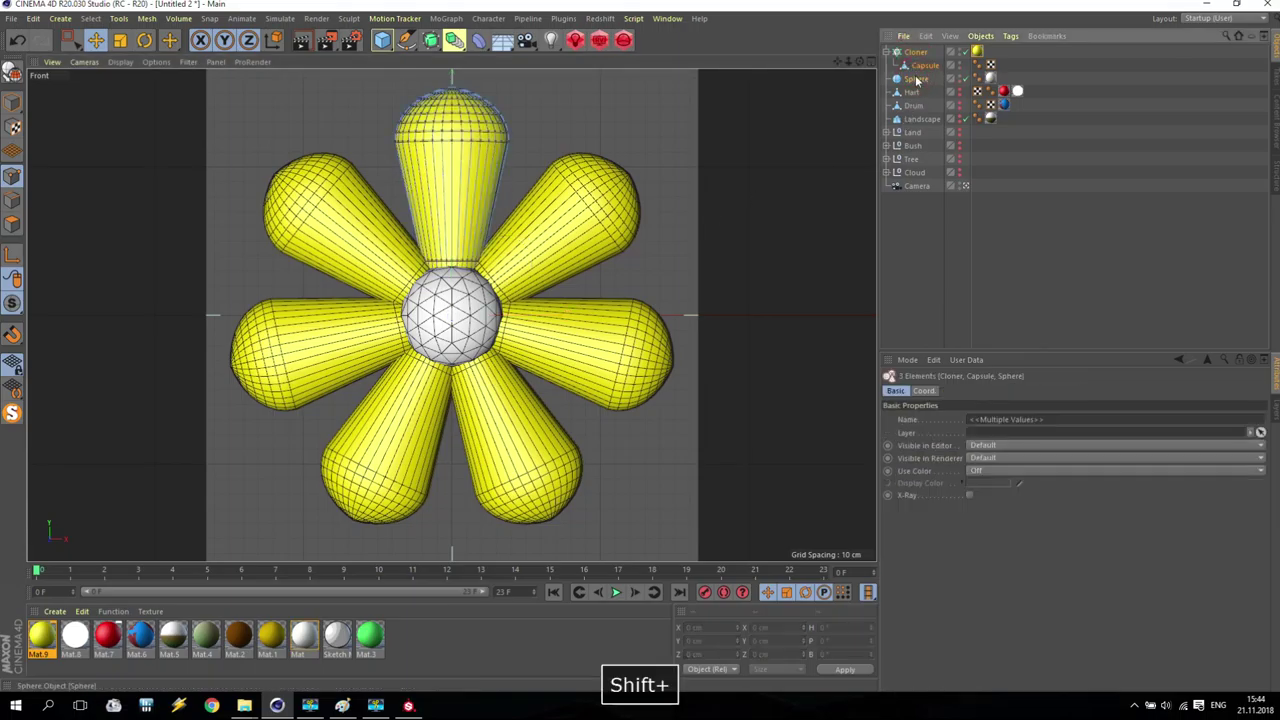
key(alt+g)
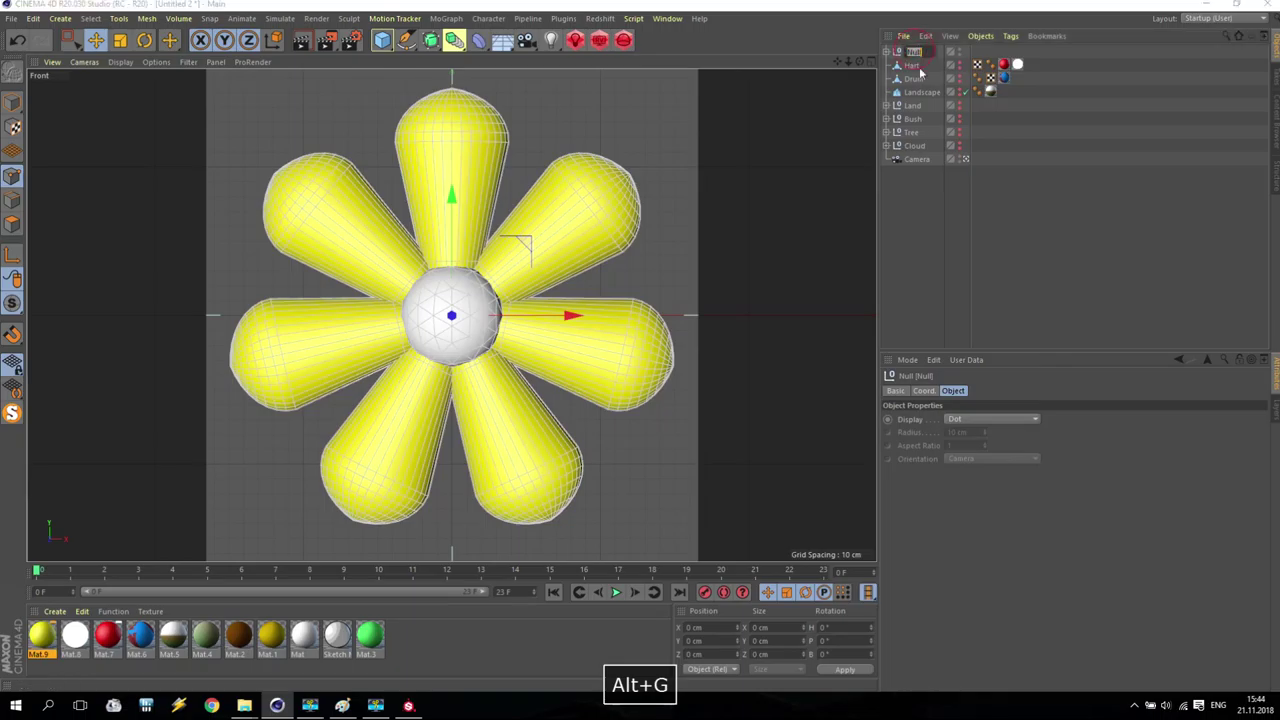
text(S)
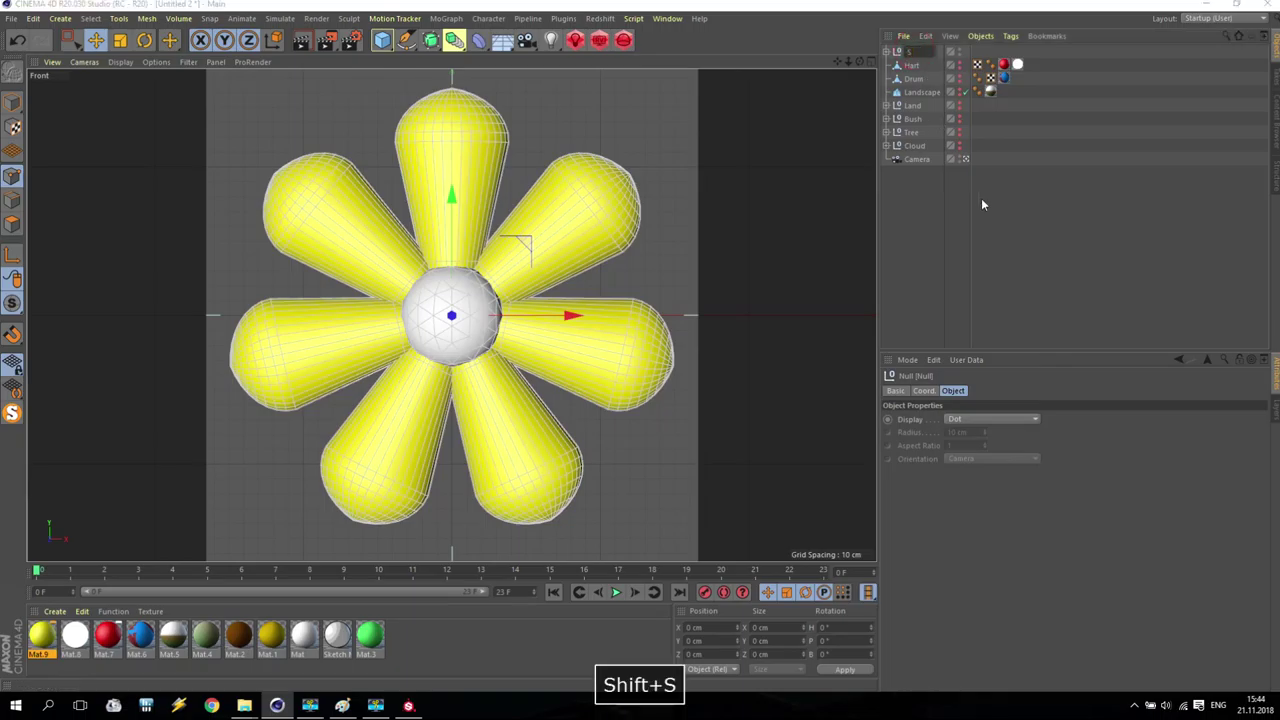
text(tamina)
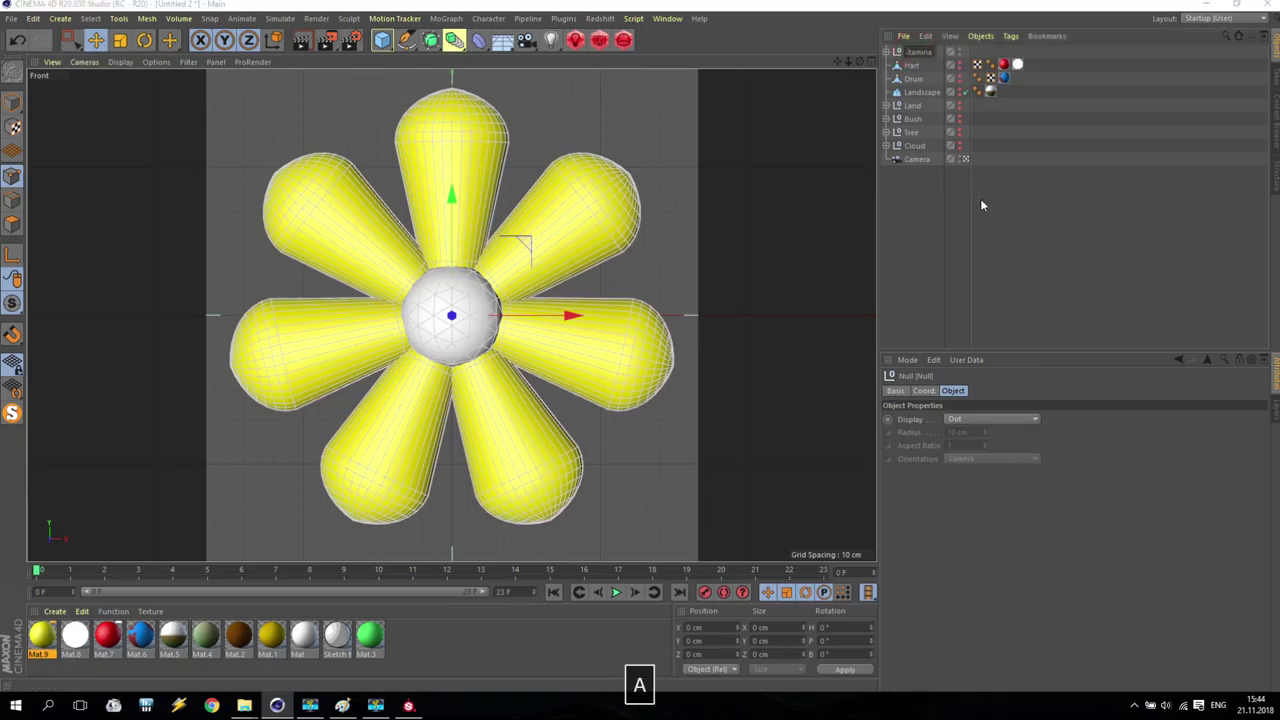
key(Return)
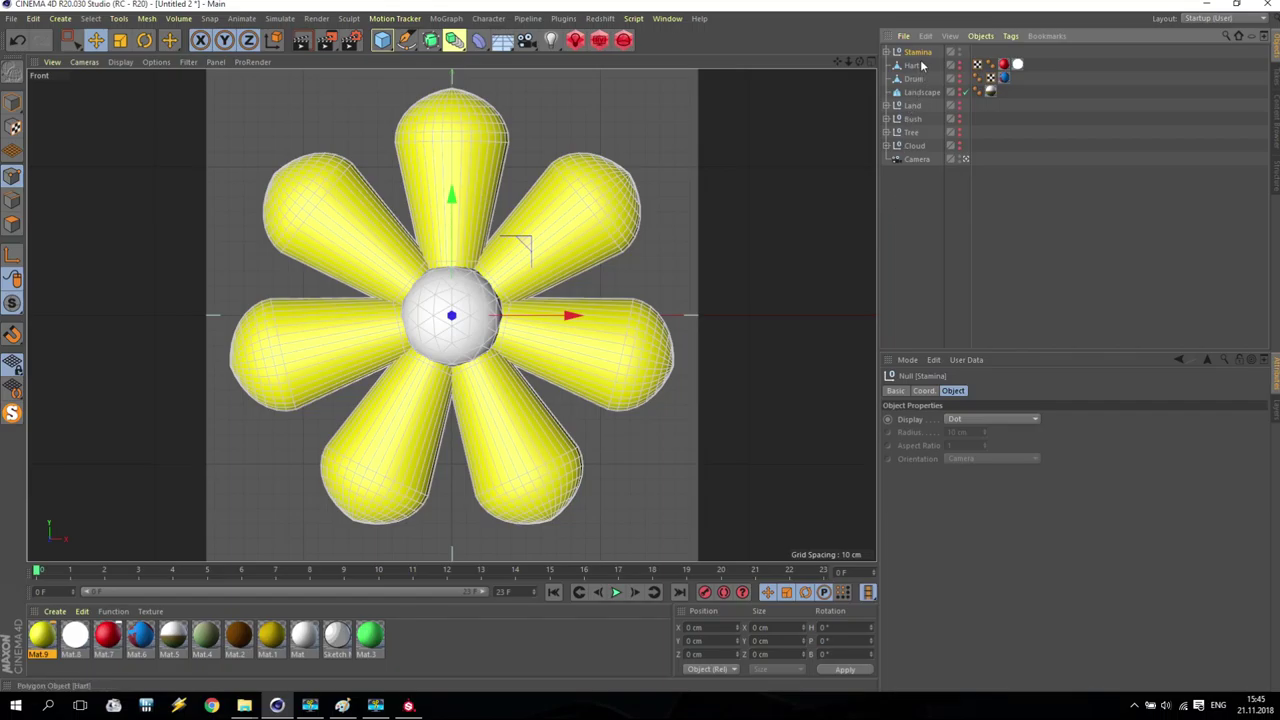
Place the camera at position X 0, Y 0, Z -400 cm
click(926, 159)
click(955, 391)
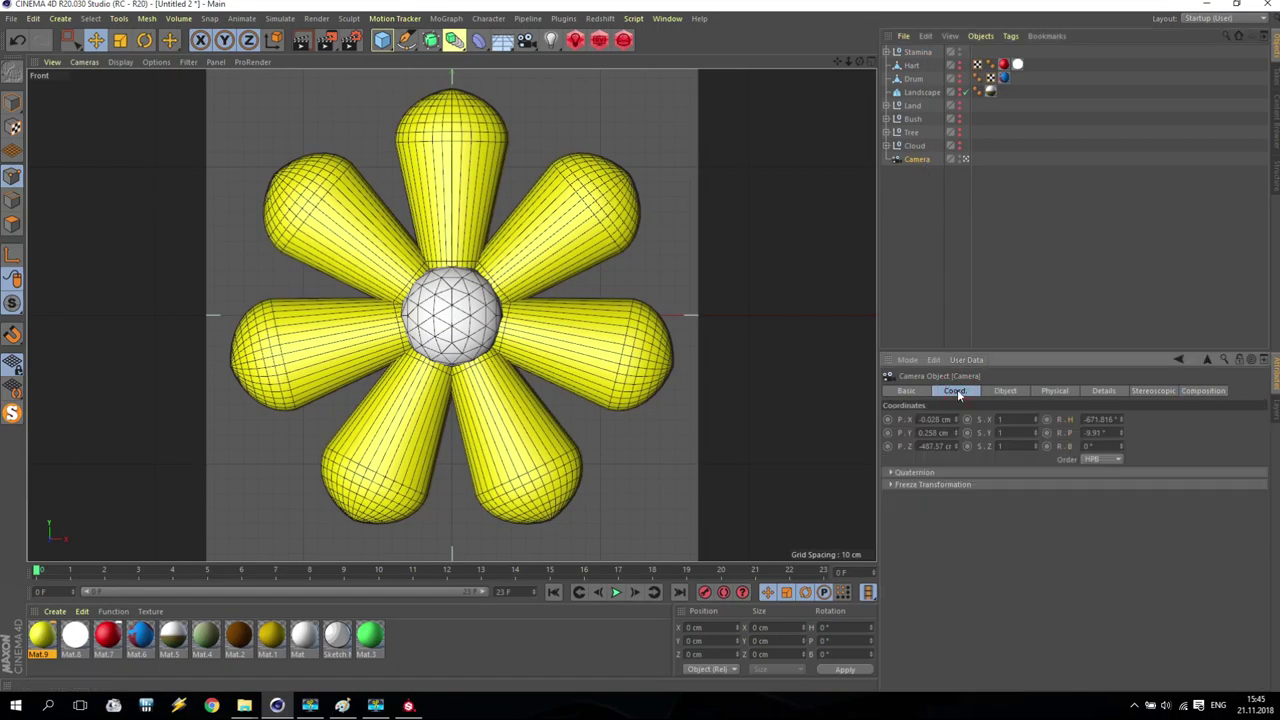
click(938, 432)
text(0)
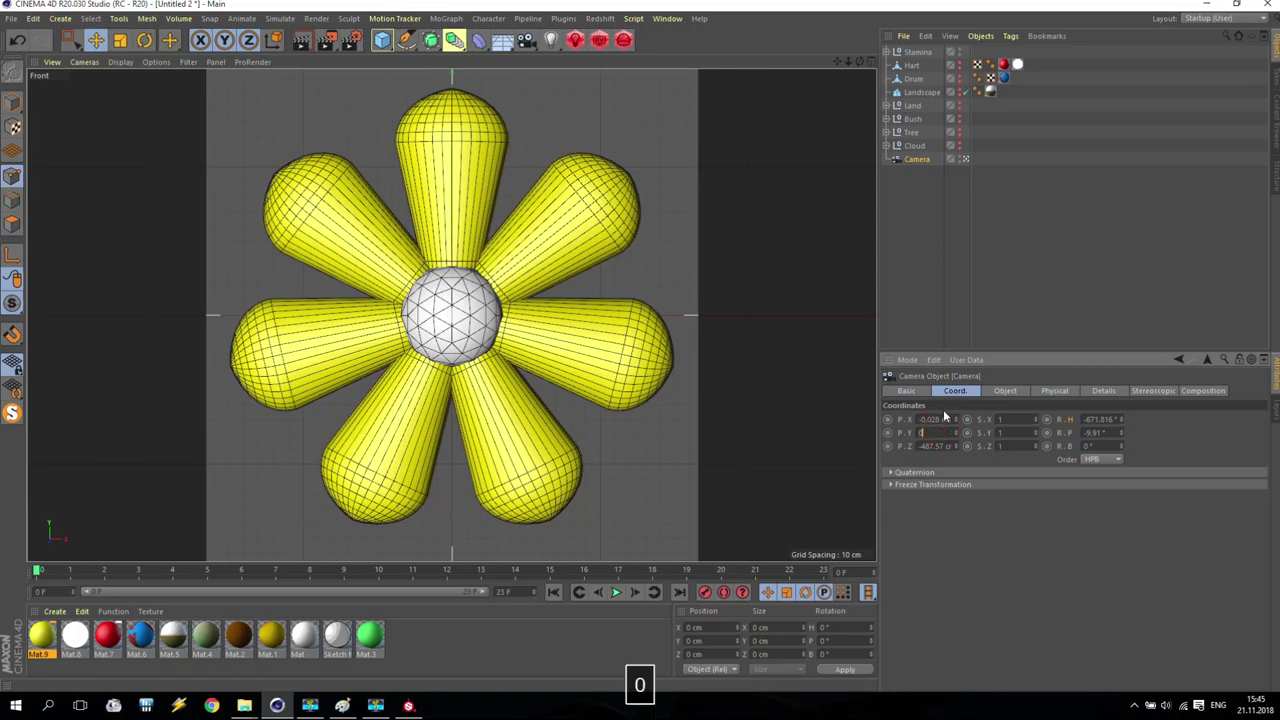
click(943, 419)
text(0)
key(Return)
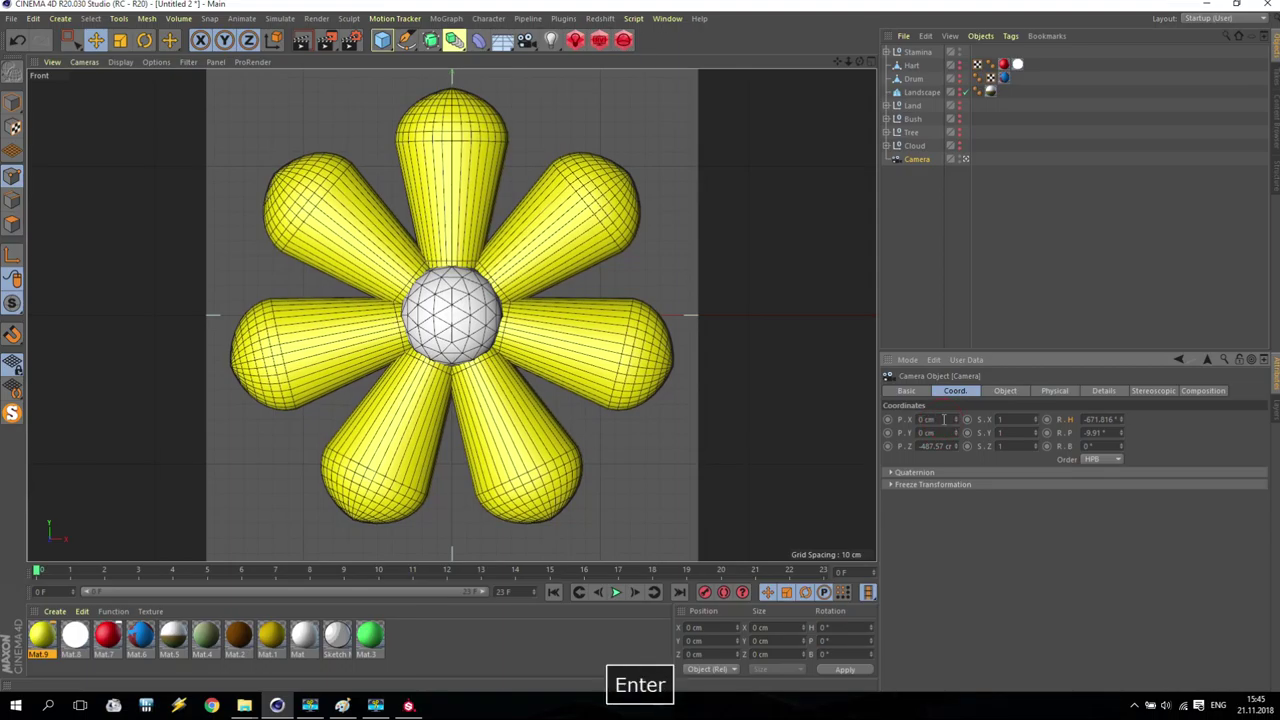
double_click(926, 447)
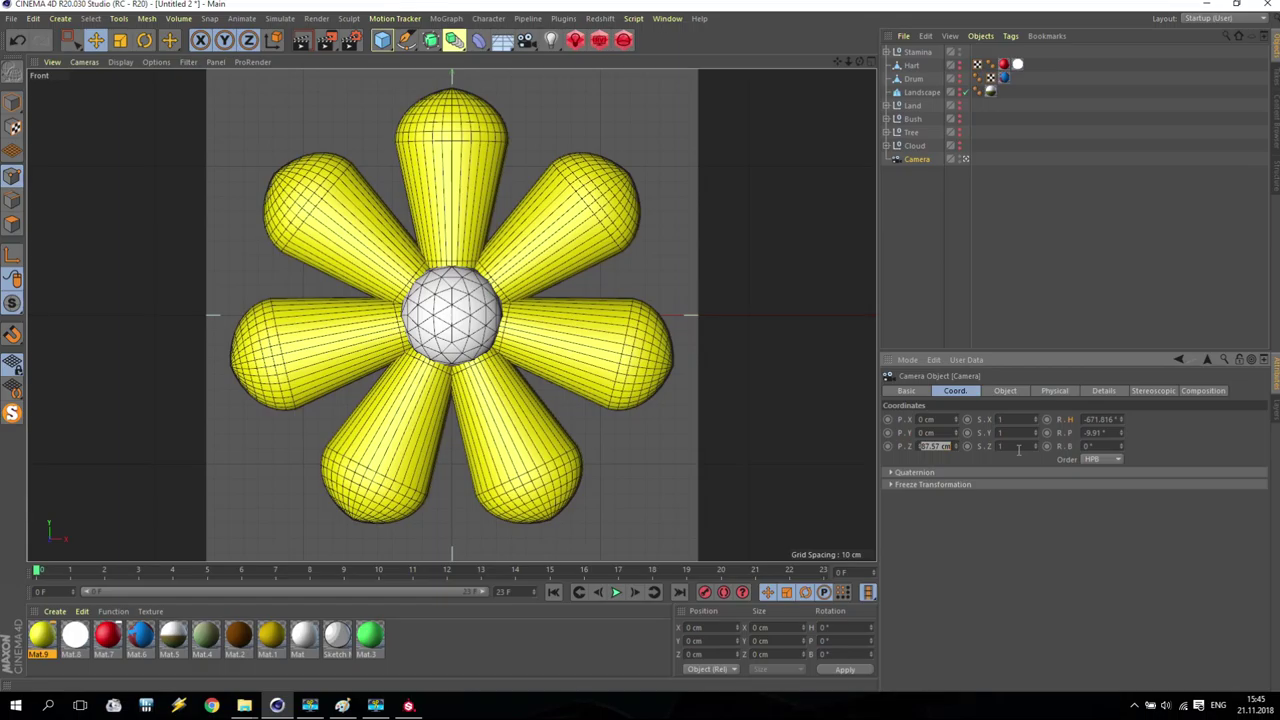
text(-400)
key(Return)
Set the camera's pitch and heading to 0°, then deselect it
double_click(1095, 432)
text(0)
key(Return)
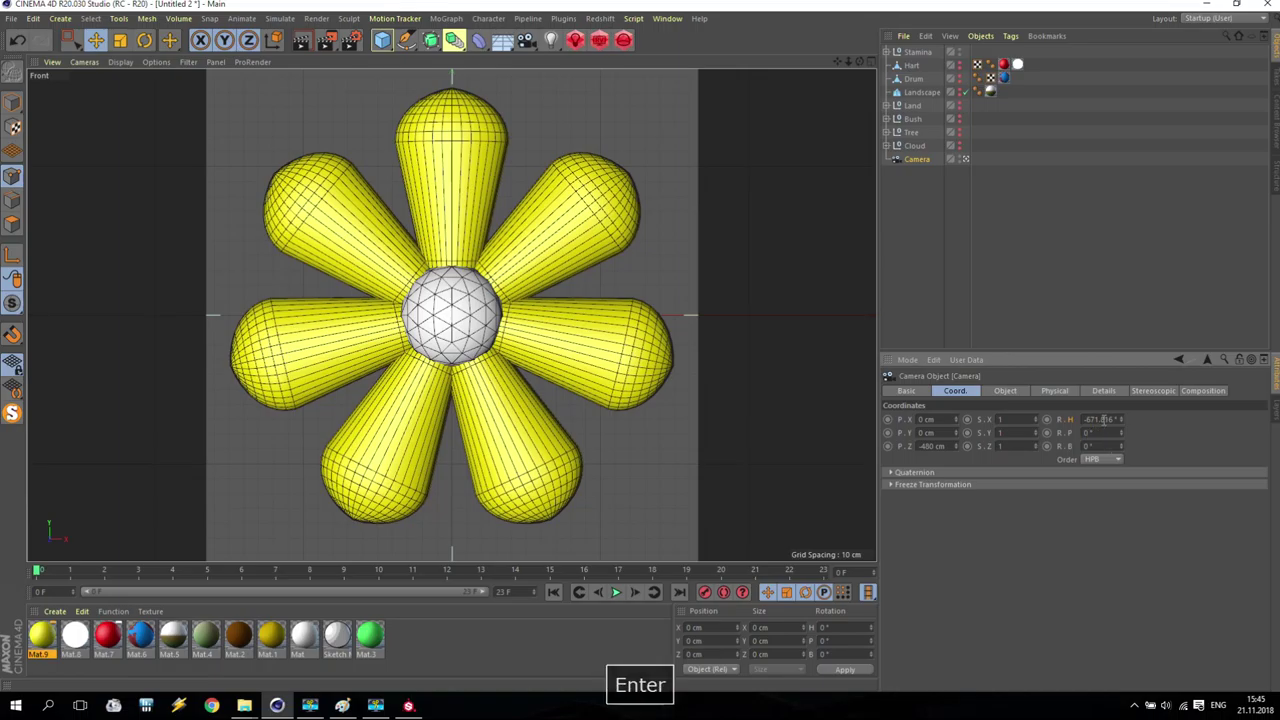
double_click(1098, 419)
text(0)
key(Return)
click(907, 190)
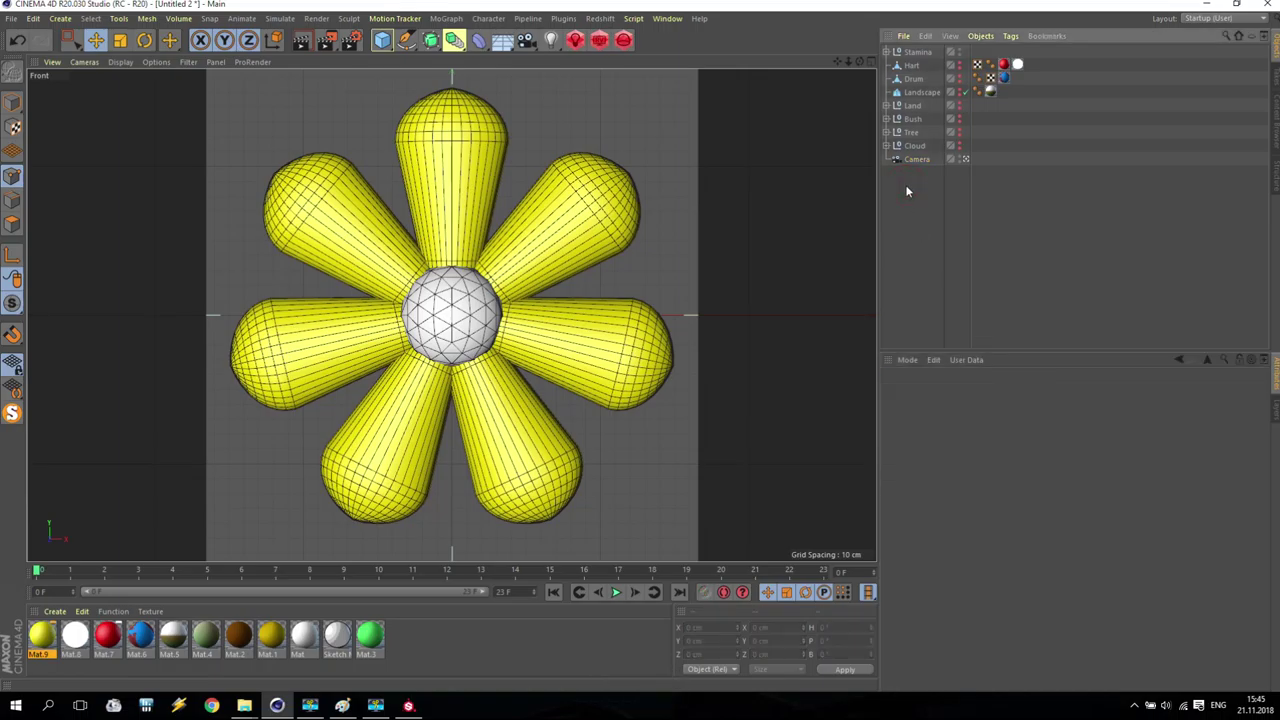
click(919, 53)
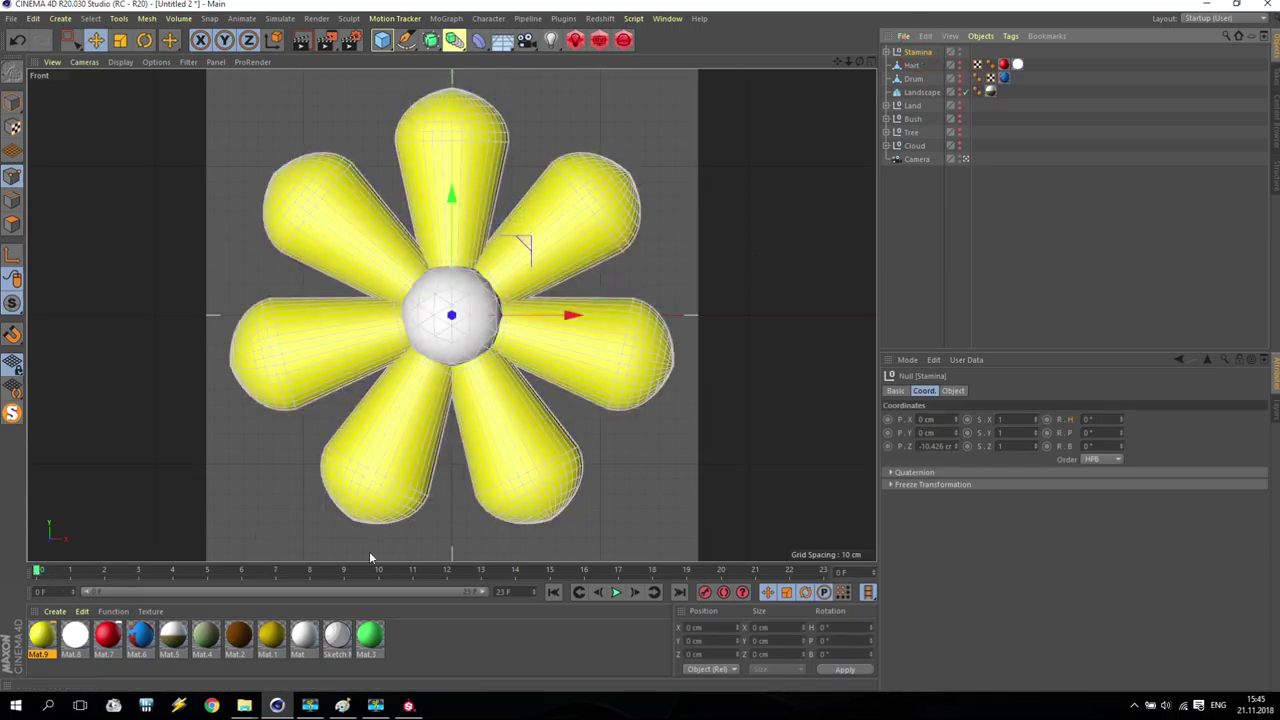
Try rotating the Stamina flower with the Rotate tool, then undo back to petals-up
click(144, 40)
drag(493, 260, 305, 435)
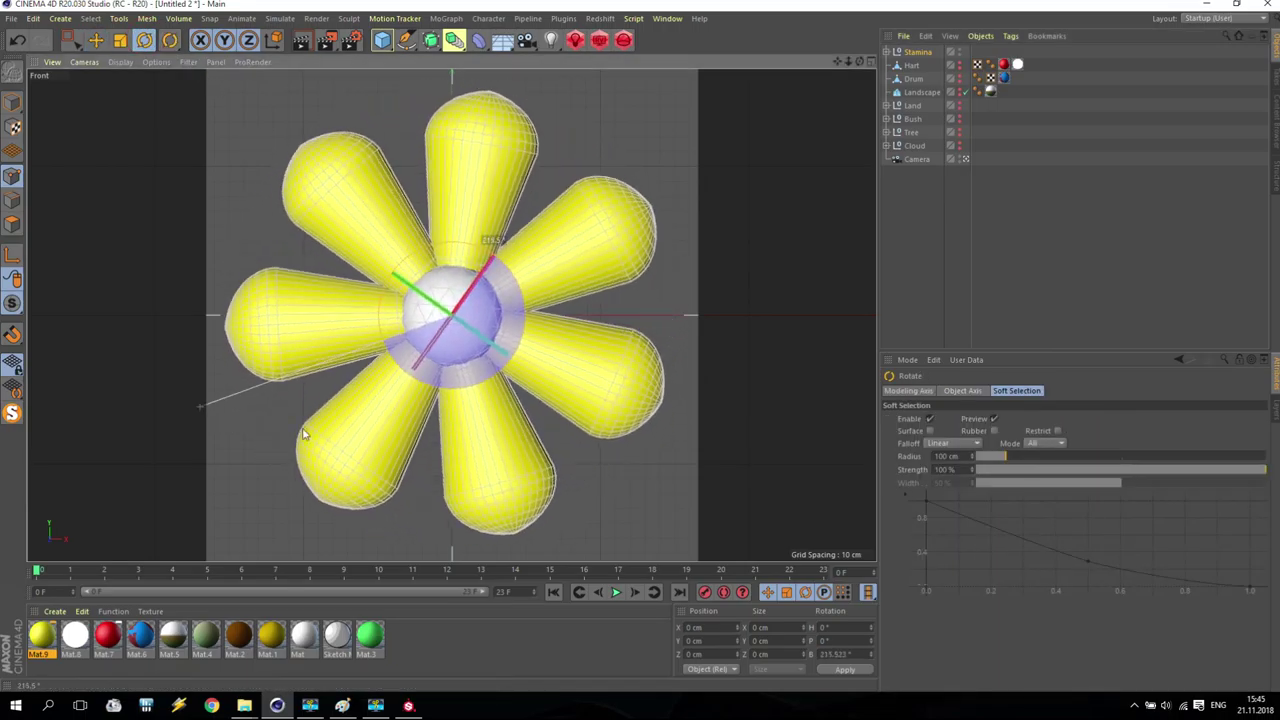
key(ctrl+z)
click(18, 42)
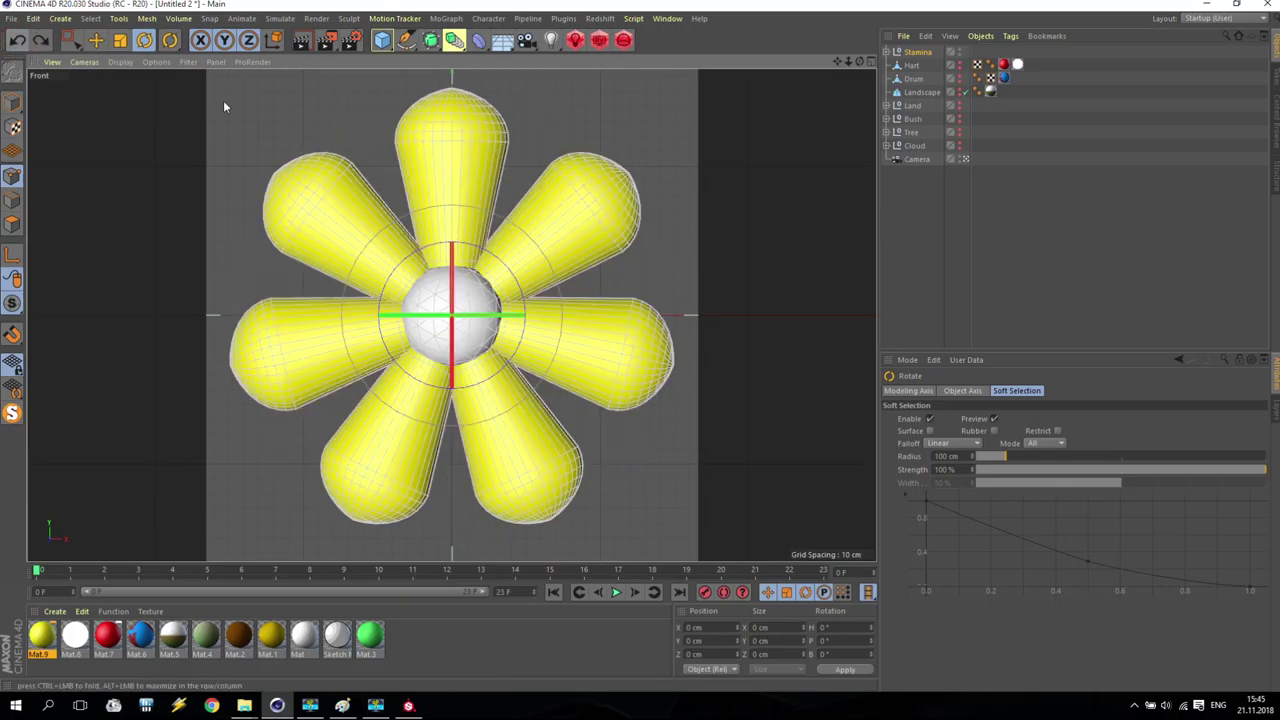
click(918, 51)
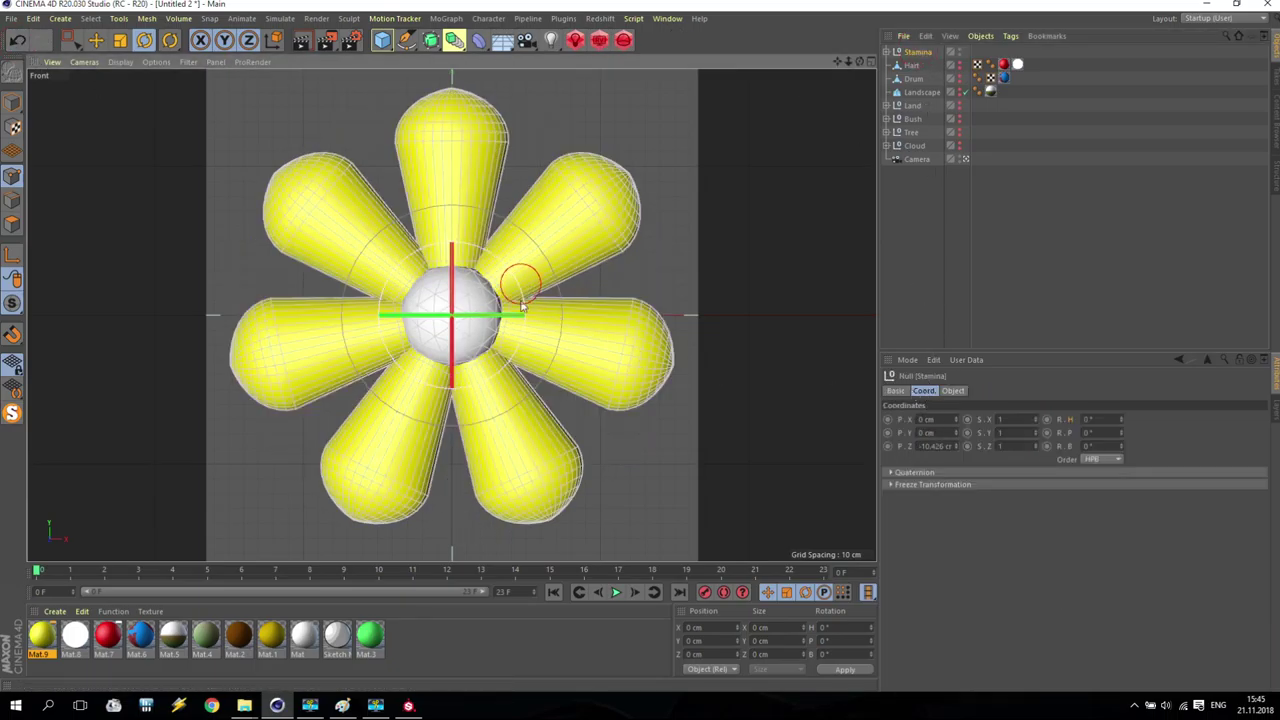
drag(514, 278, 516, 366)
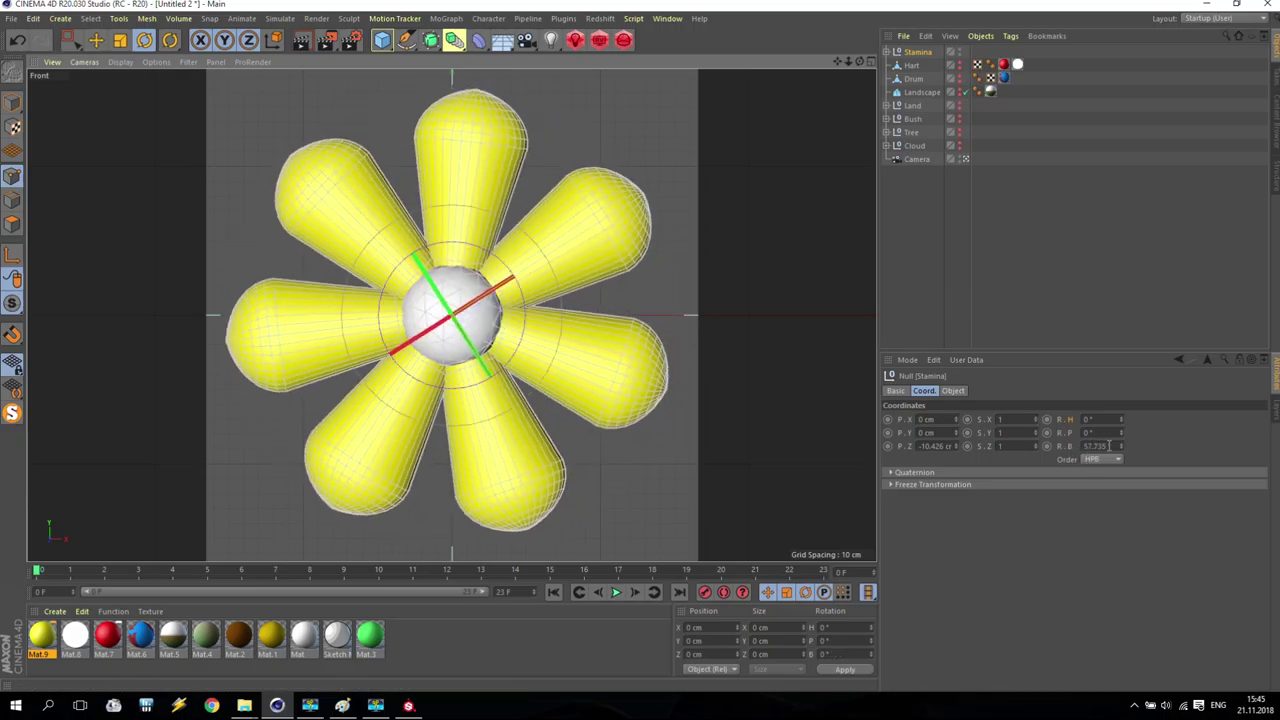
click(18, 41)
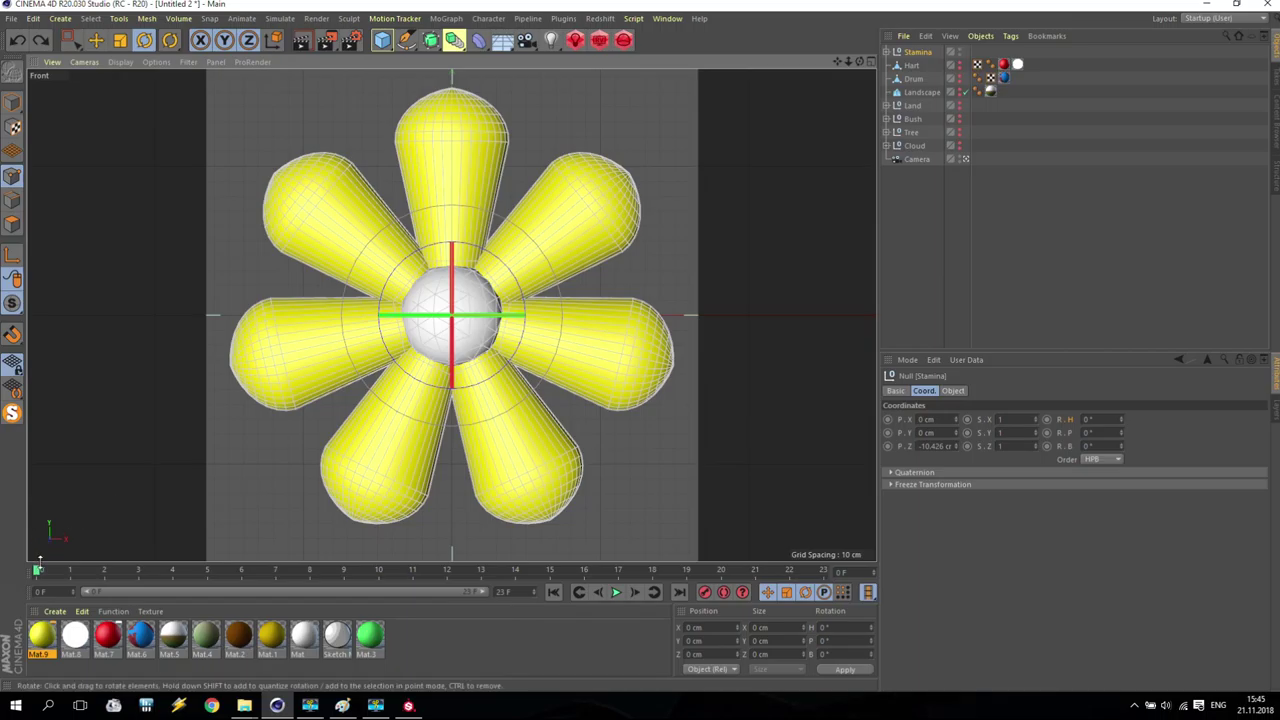
Key the flower's bank rotation at frame 0, then turn it about 50° at frame 10
ctrl+click(1047, 447)
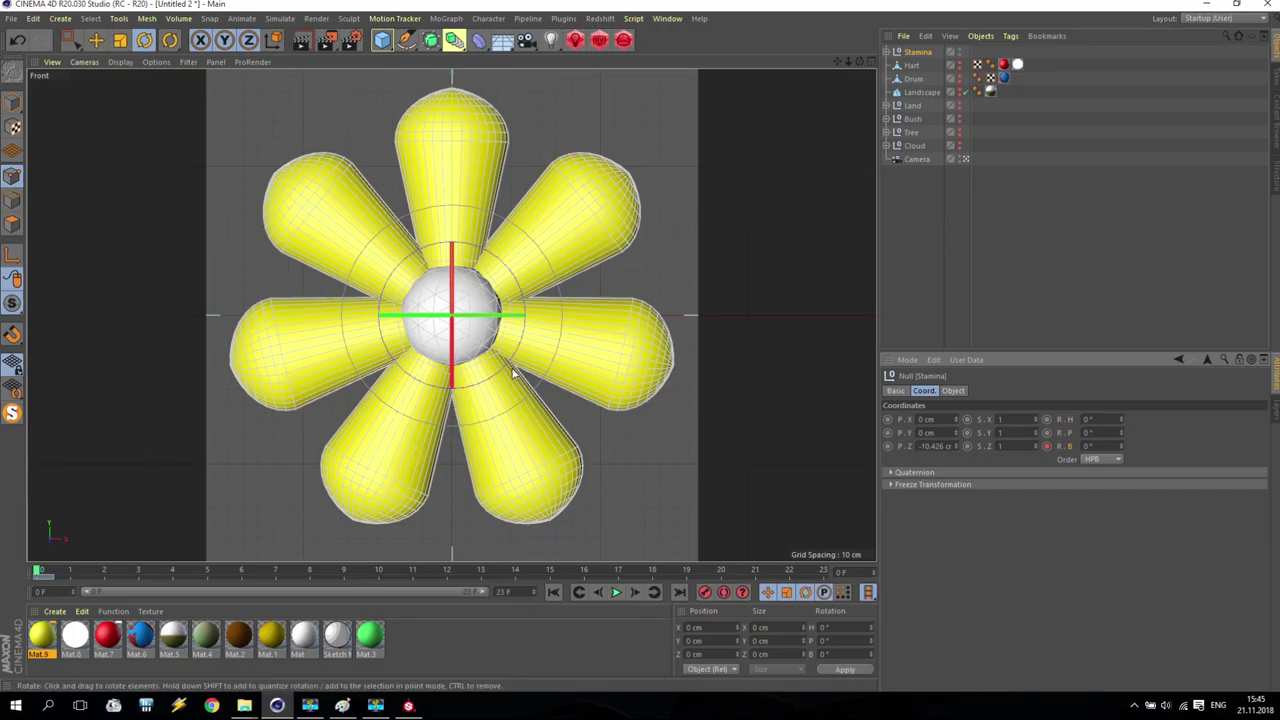
drag(514, 374, 540, 290)
click(16, 41)
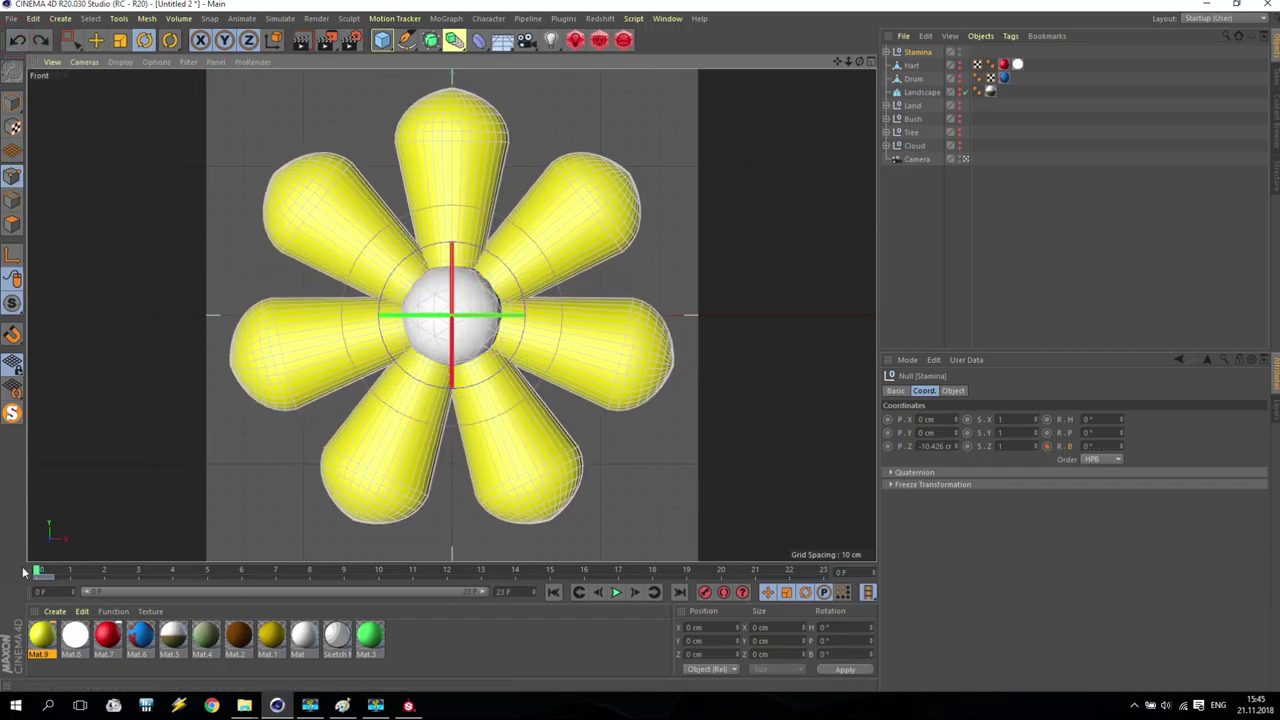
drag(37, 573, 378, 575)
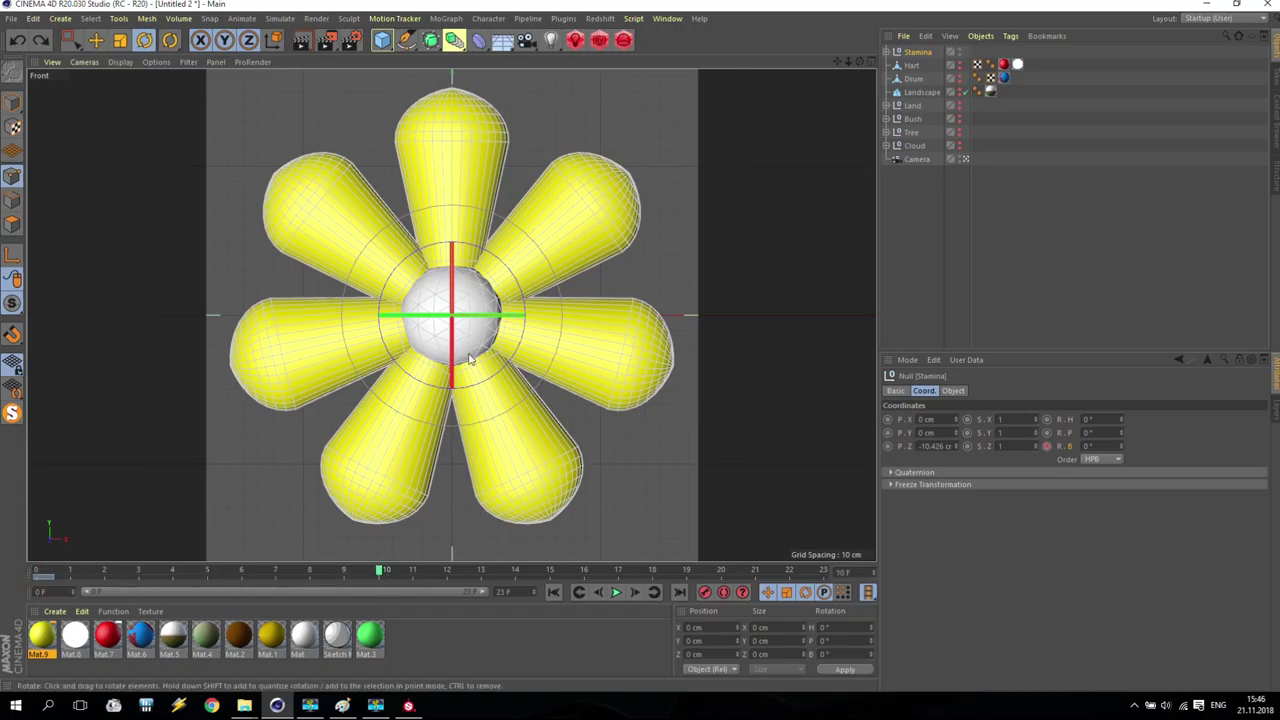
drag(499, 262, 505, 318)
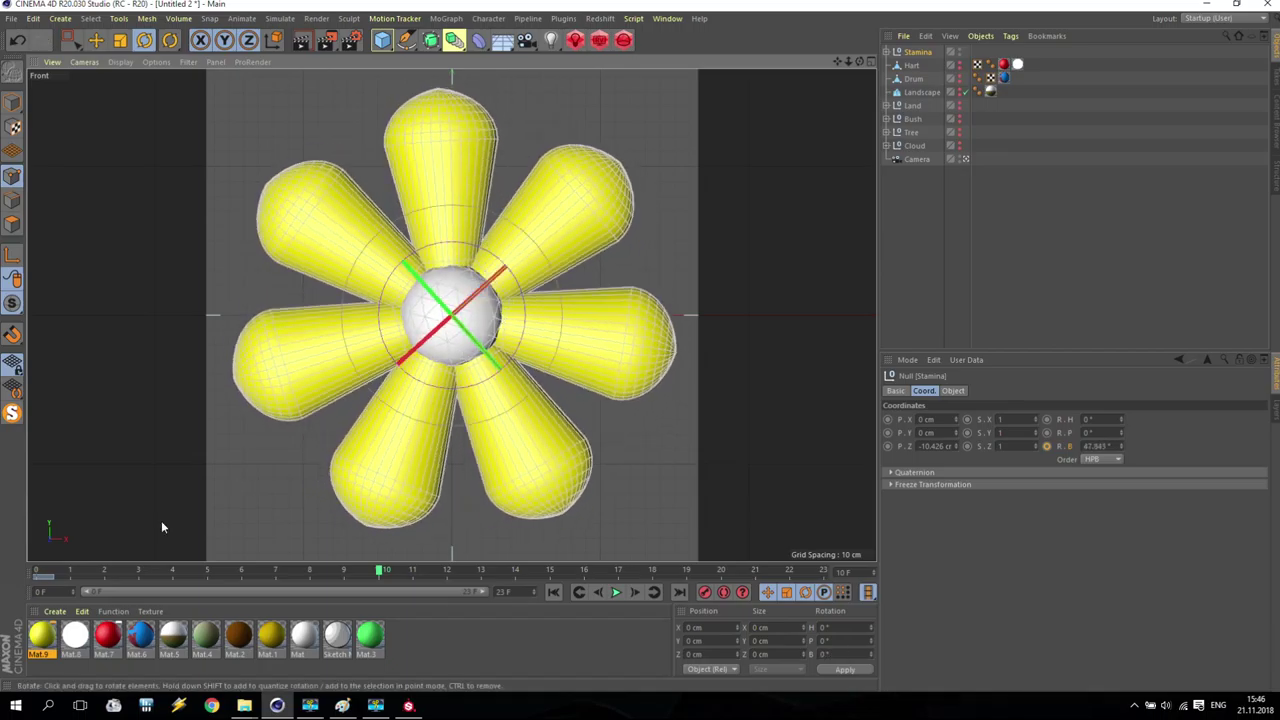
click(16, 706)
click(221, 405)
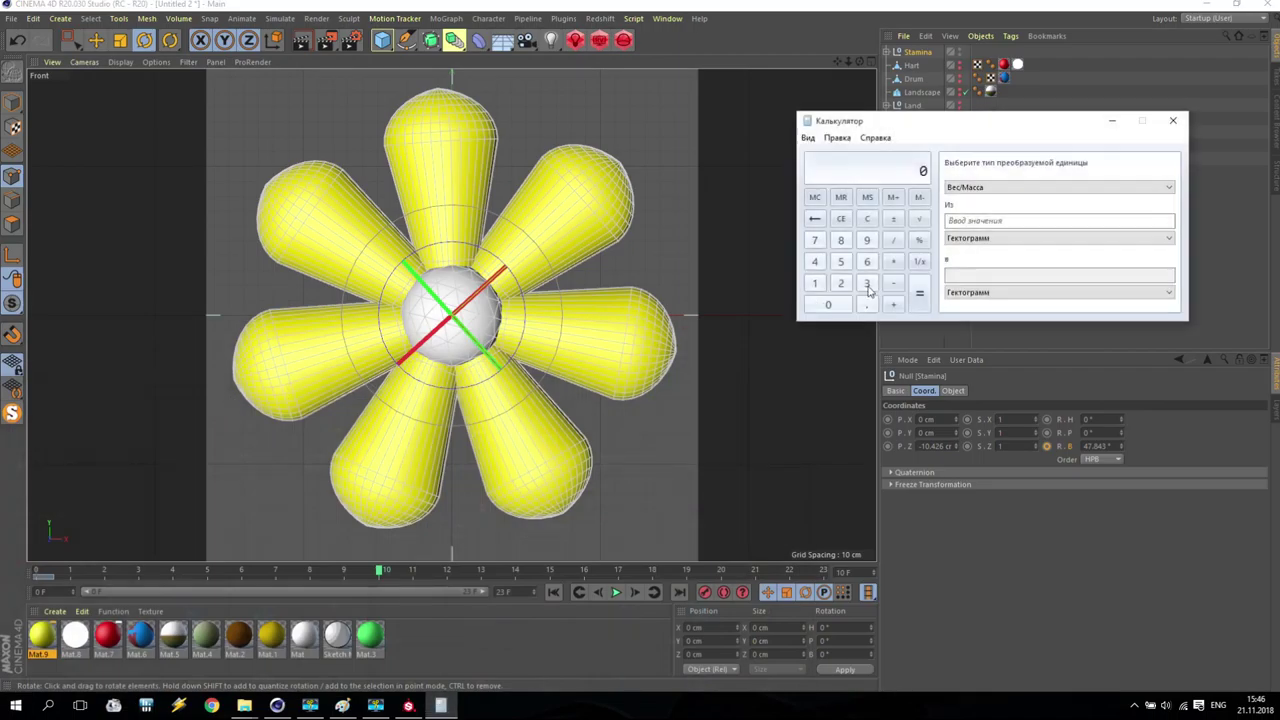
click(867, 283)
click(867, 261)
click(842, 306)
click(893, 240)
click(810, 243)
click(1173, 120)
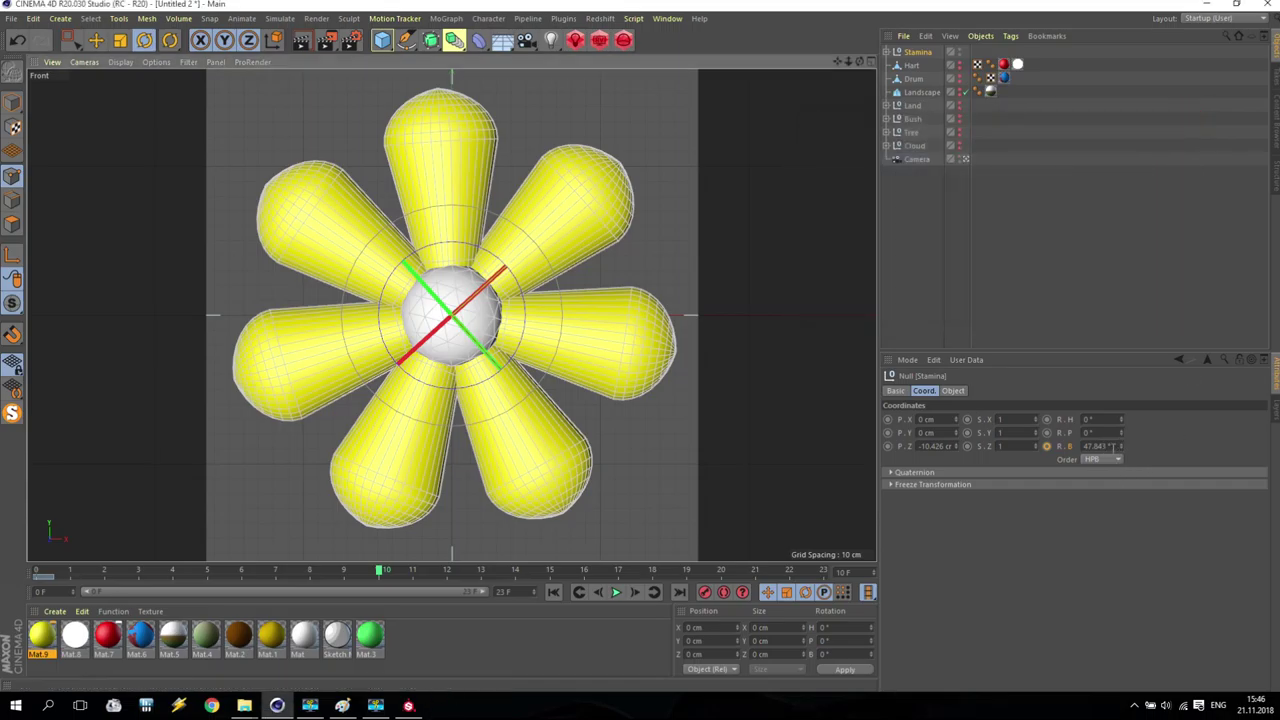
click(1112, 447)
Key the flower's bank rotation at 51.428° on frame 10
text(51)
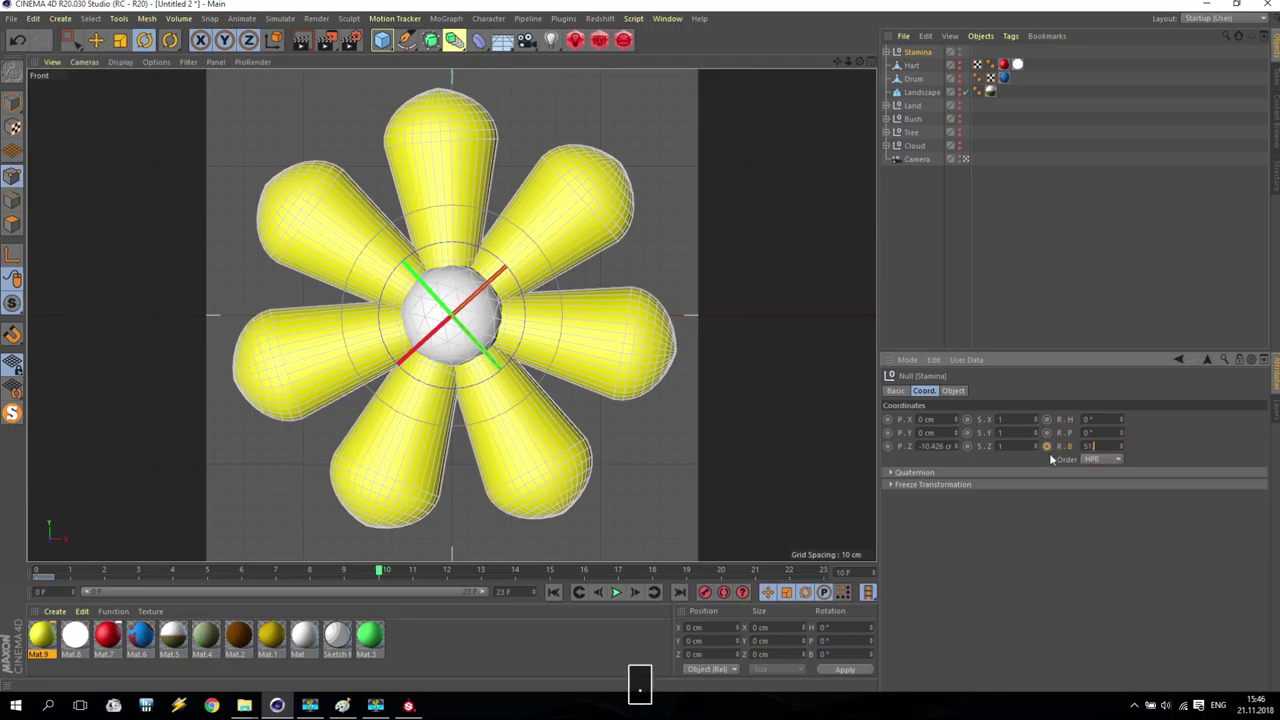
text(.428)
key(Return)
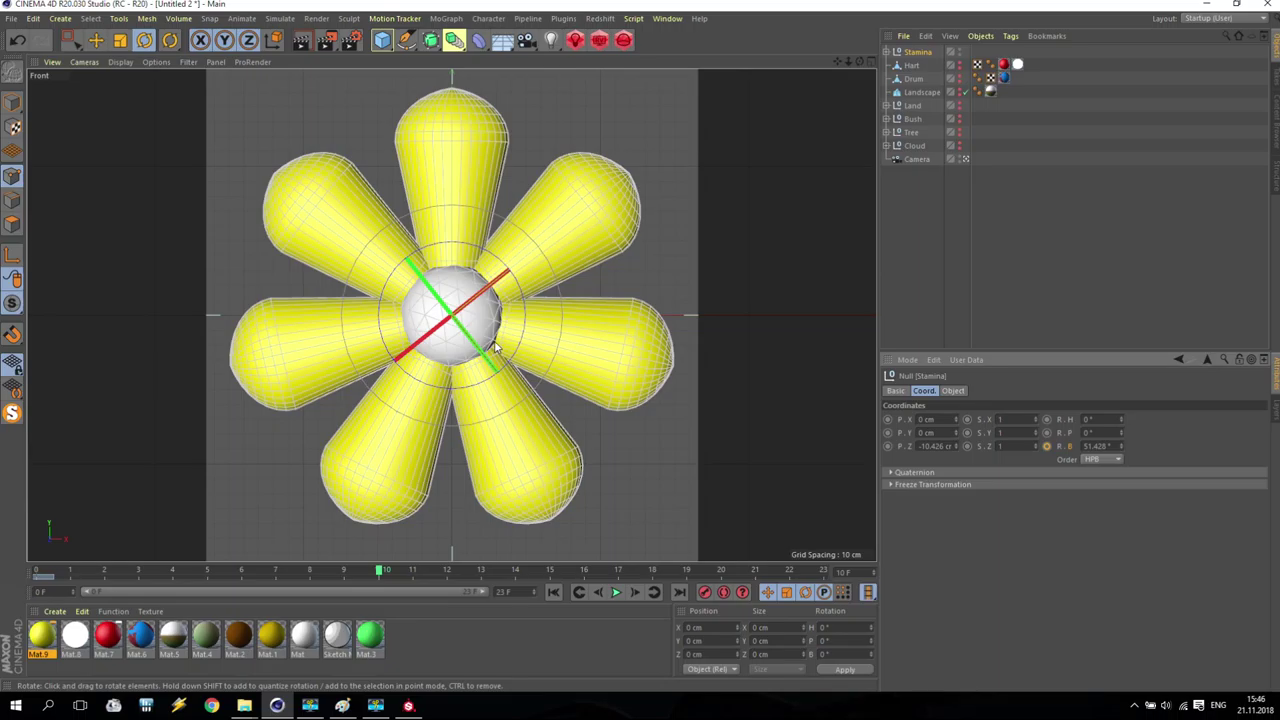
ctrl+click(1046, 446)
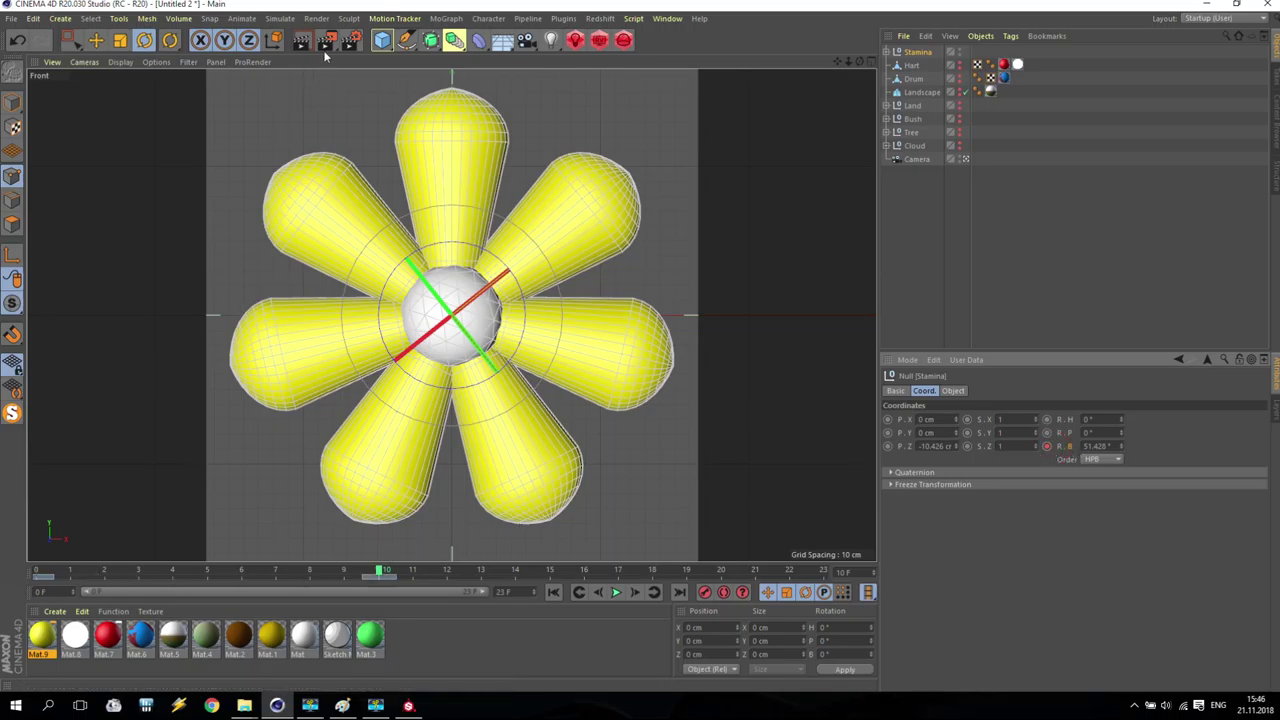
Set the render range to start at frame 0 with saving on, and render to the Picture Viewer
click(352, 40)
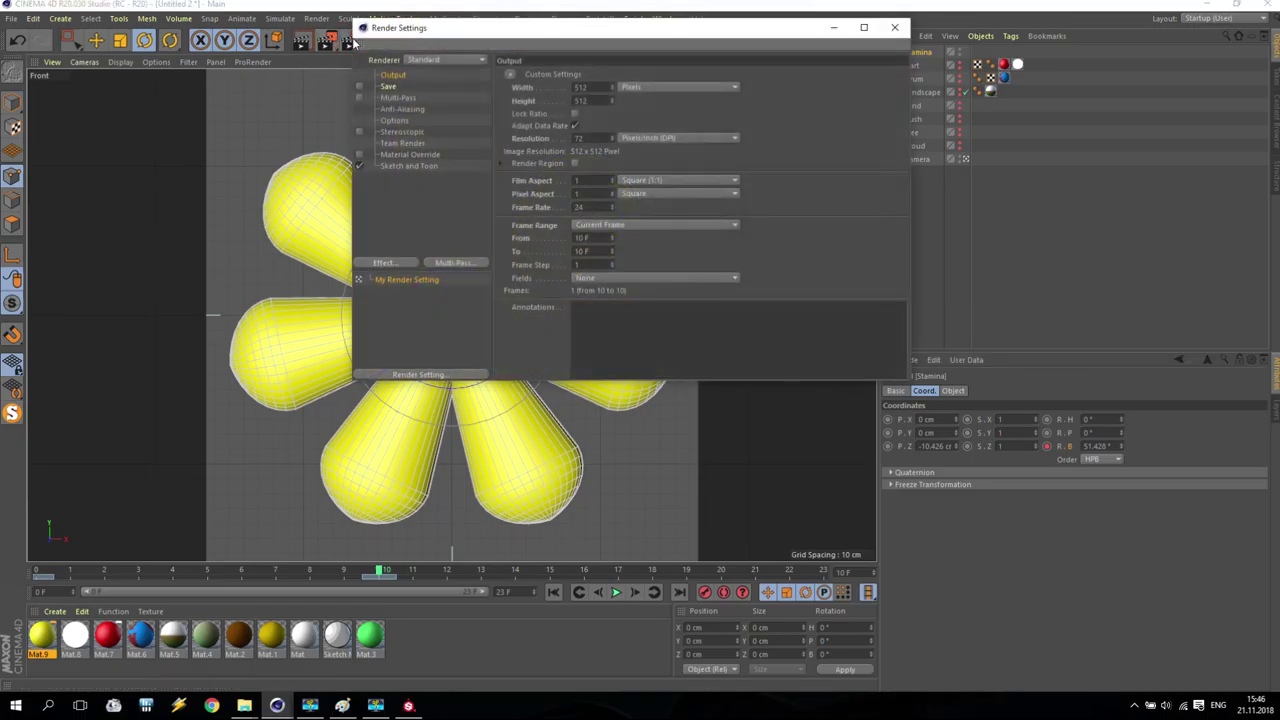
double_click(594, 238)
text(0)
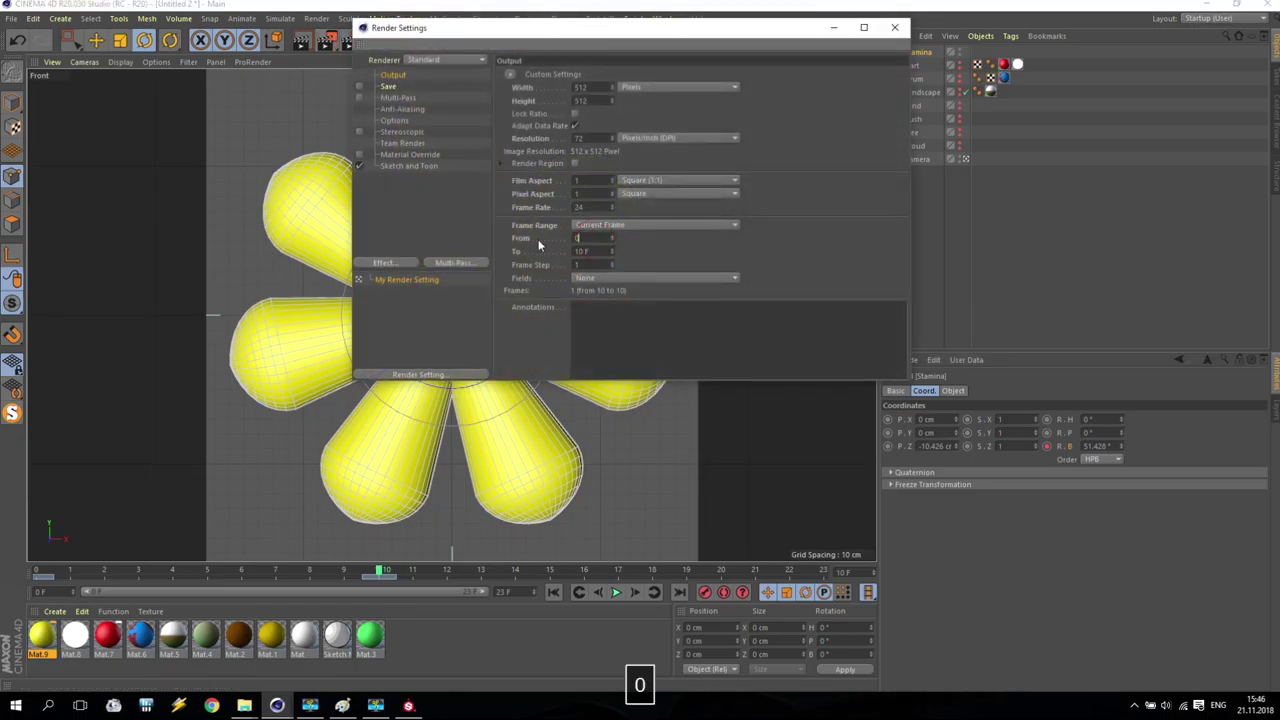
key(Return)
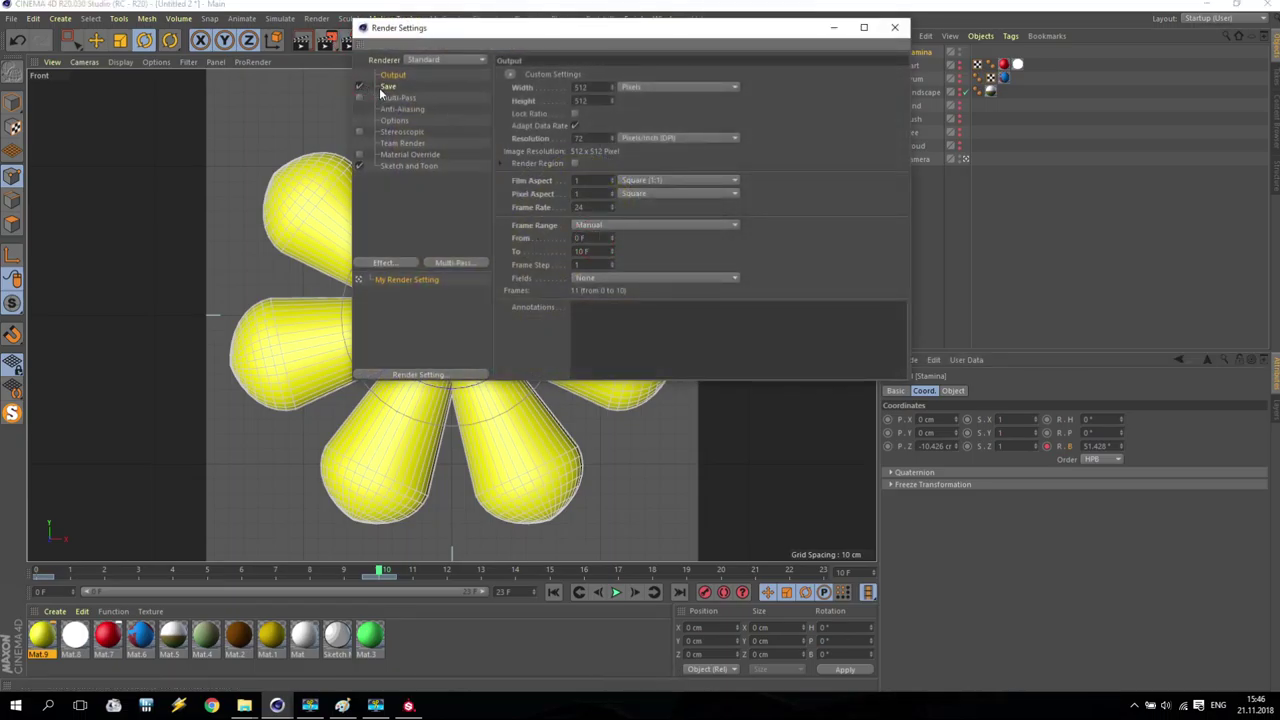
click(386, 87)
click(894, 27)
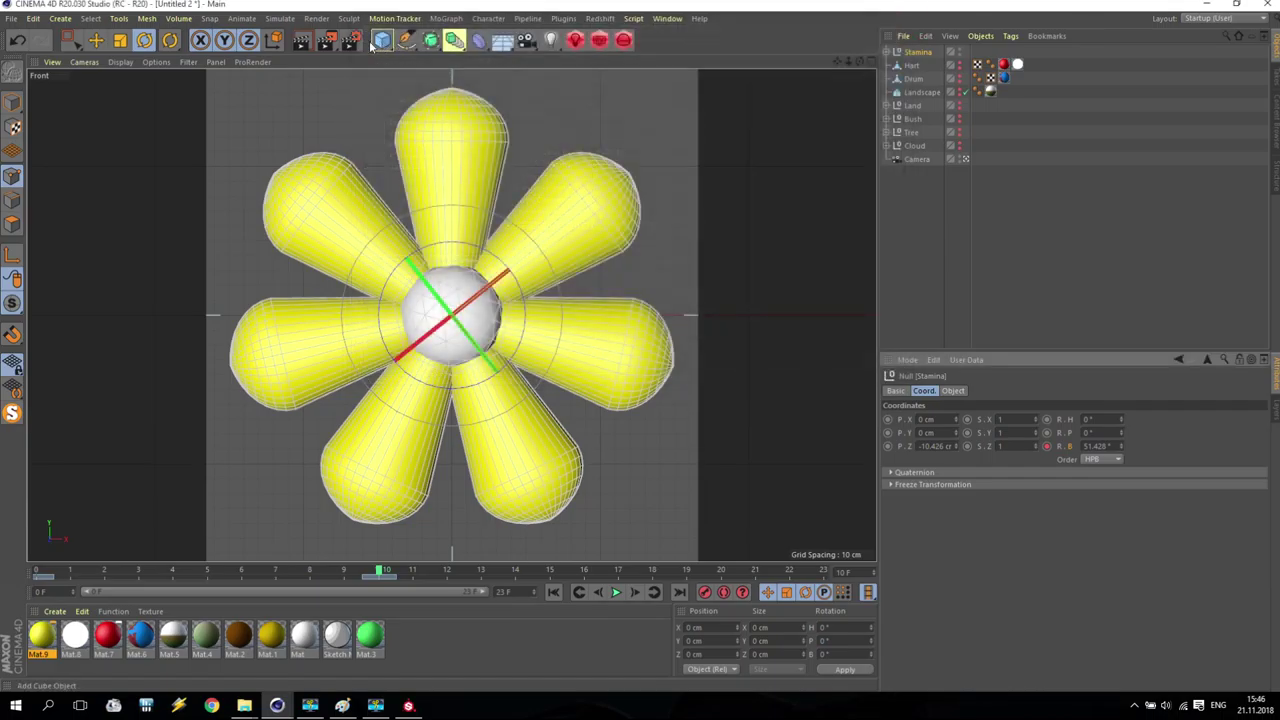
click(326, 45)
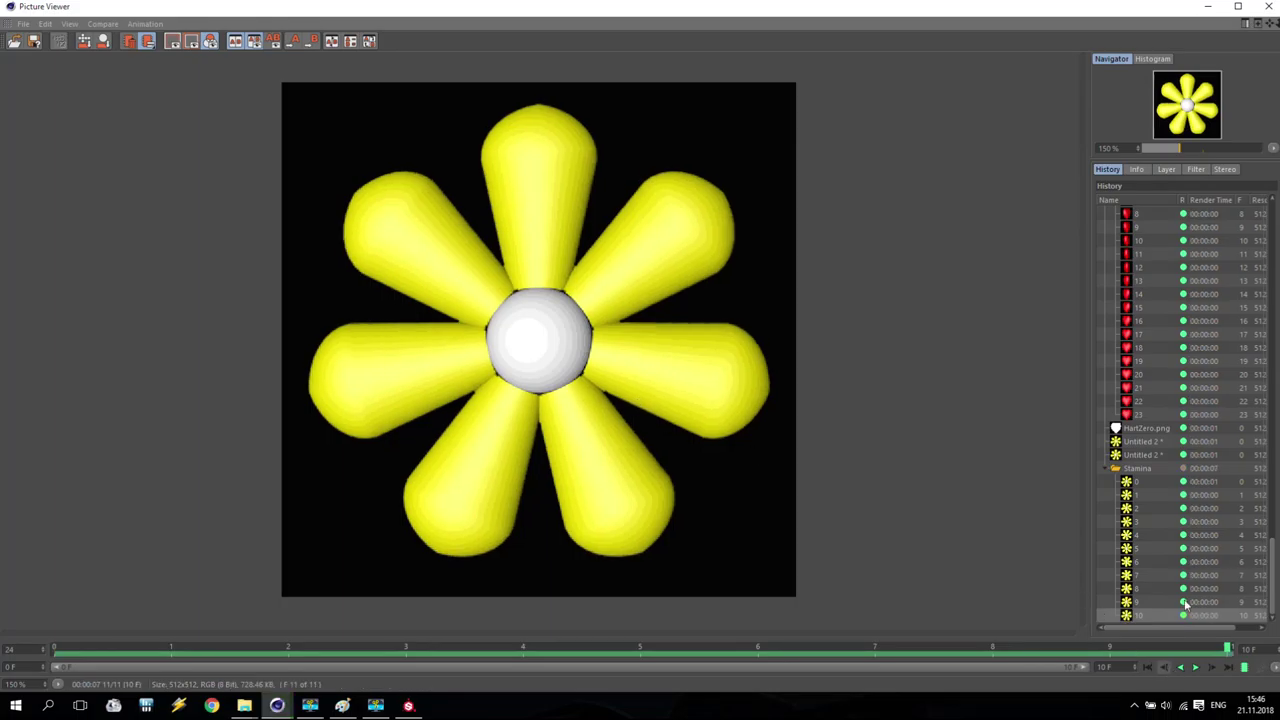
Play the rendered flower sequence from frame 0 in the Picture Viewer
click(1148, 667)
click(1196, 668)
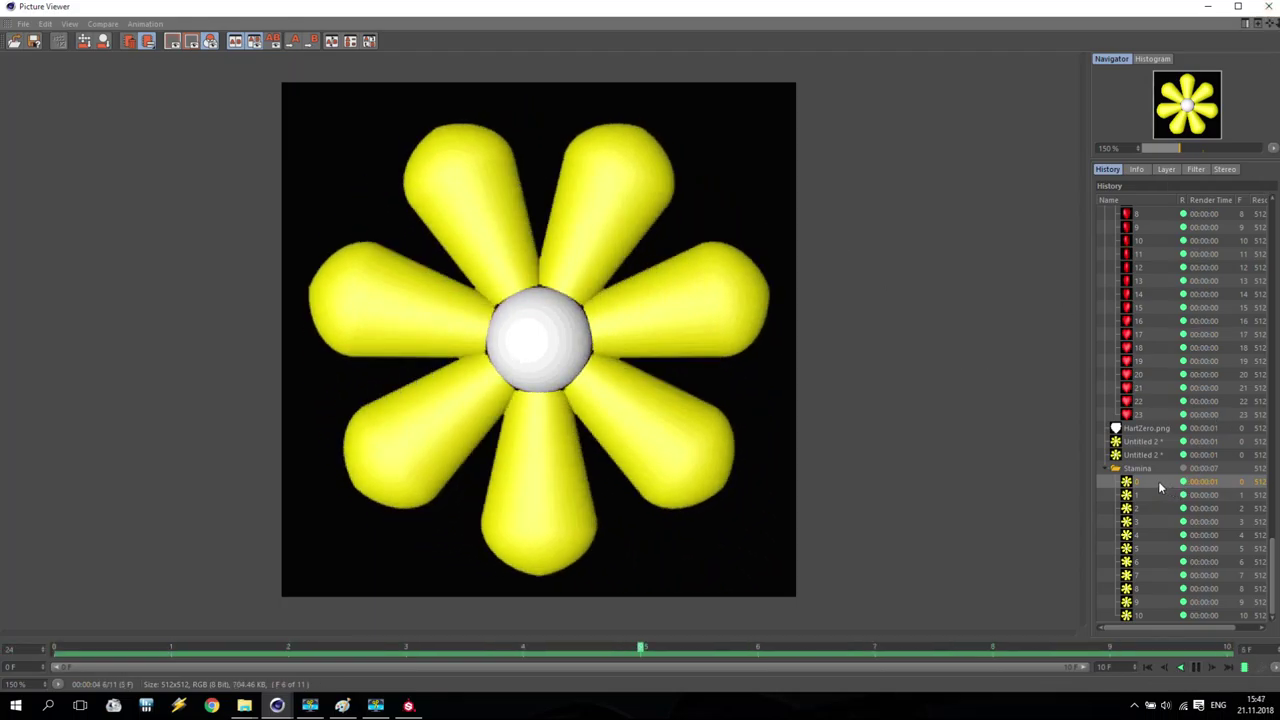
Return to frame 0 and set the render to save only the current frame as StaminaZero
click(1270, 8)
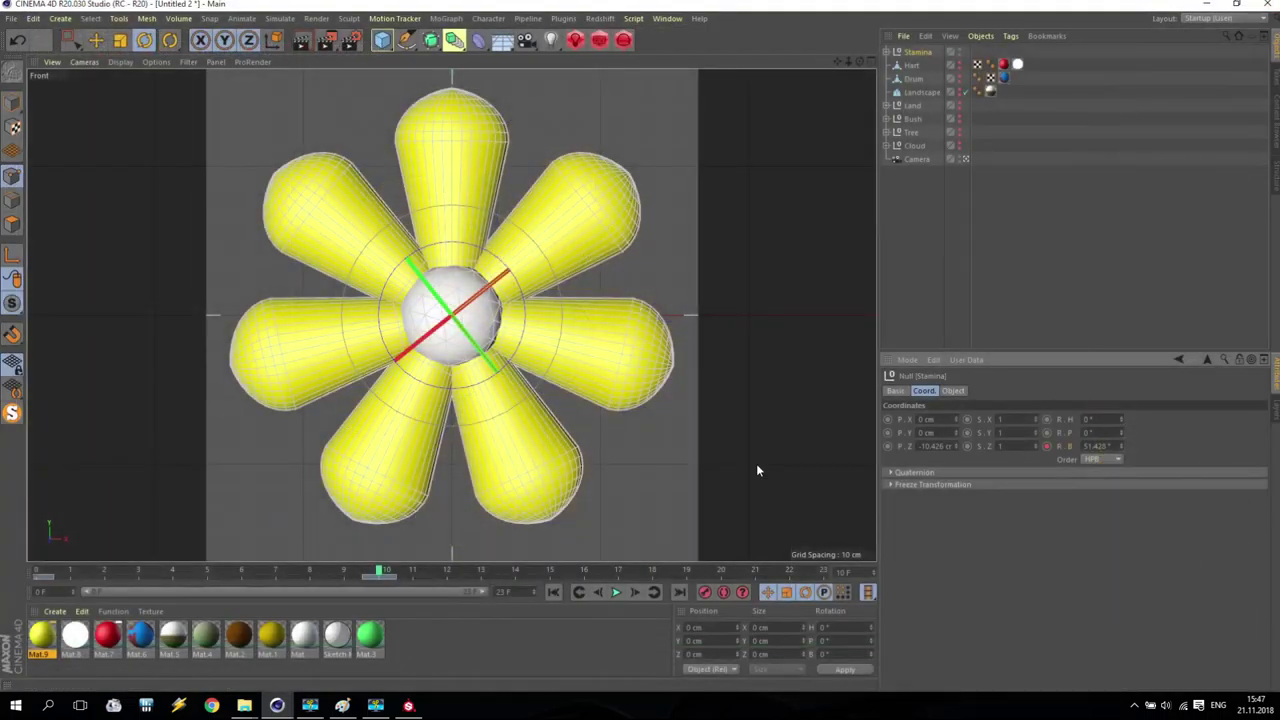
drag(380, 573, 37, 573)
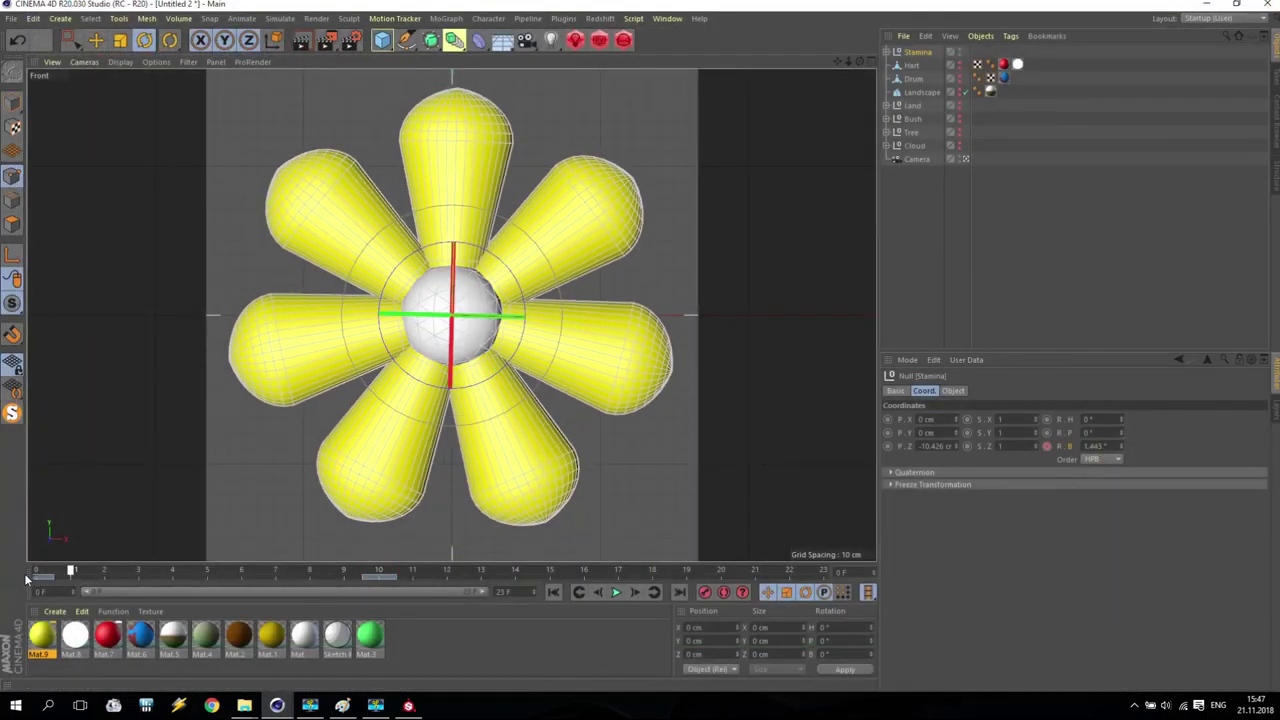
click(352, 40)
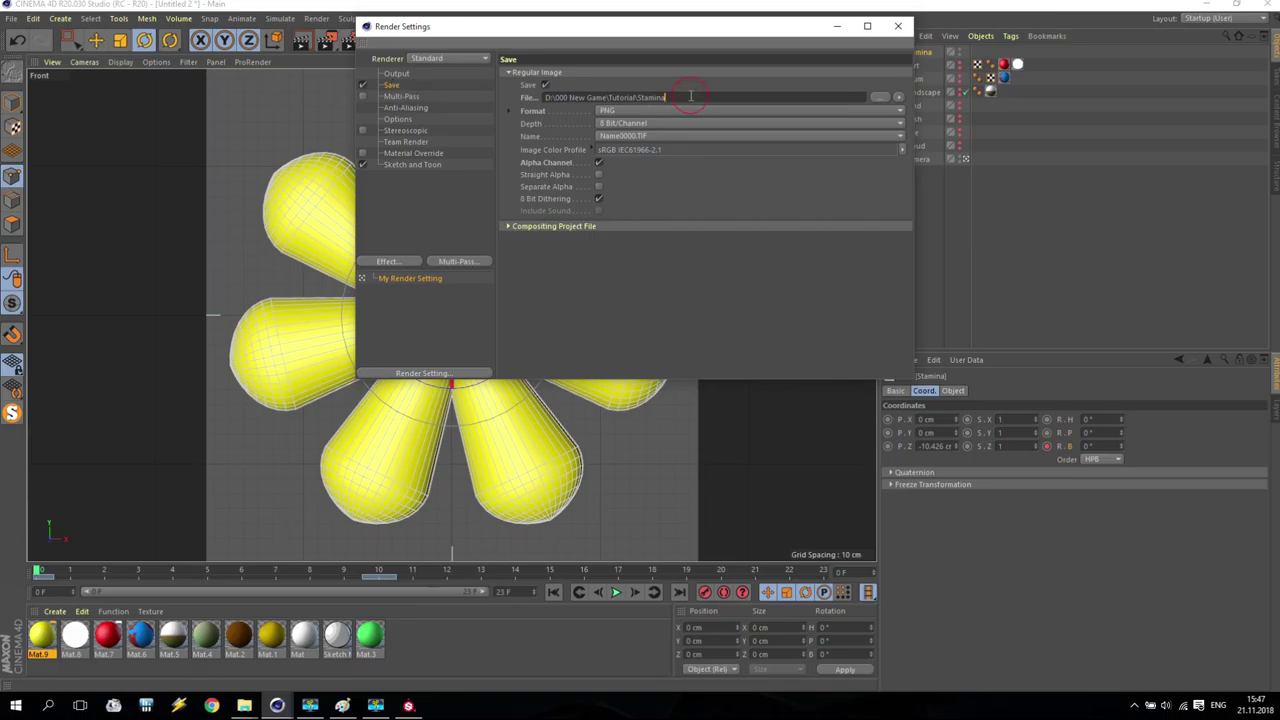
text(Zer)
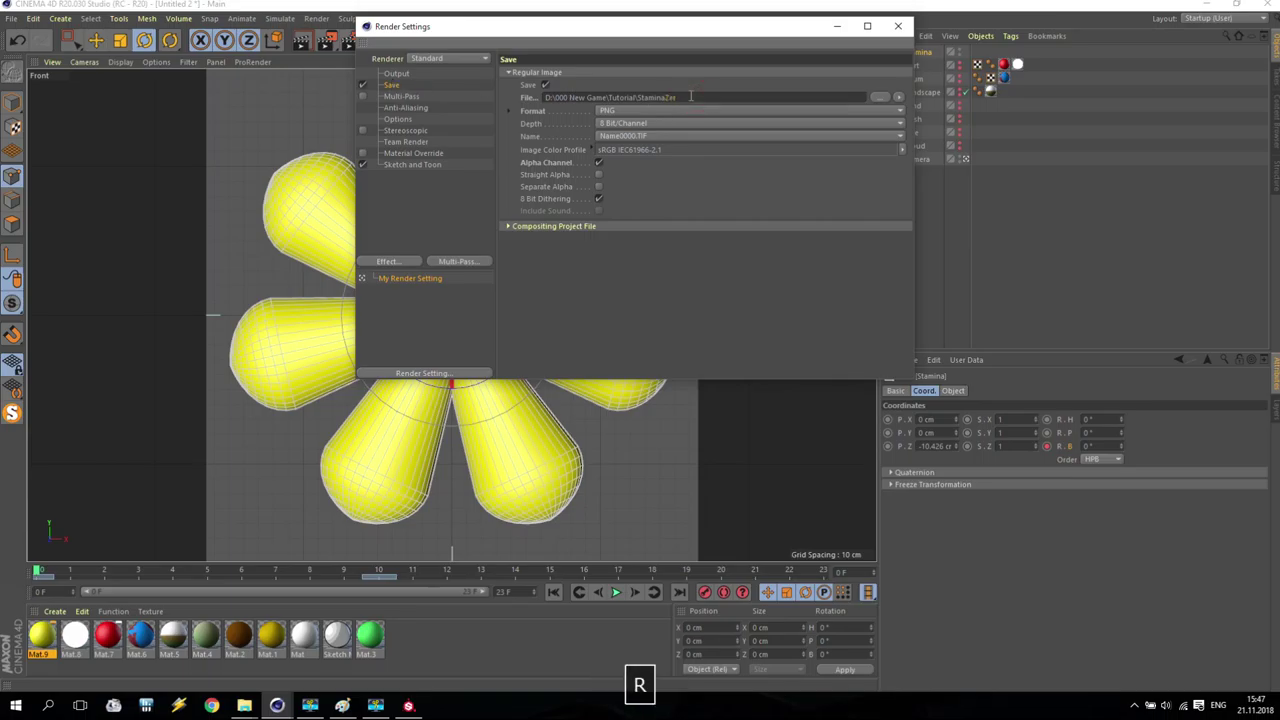
text(o)
click(400, 74)
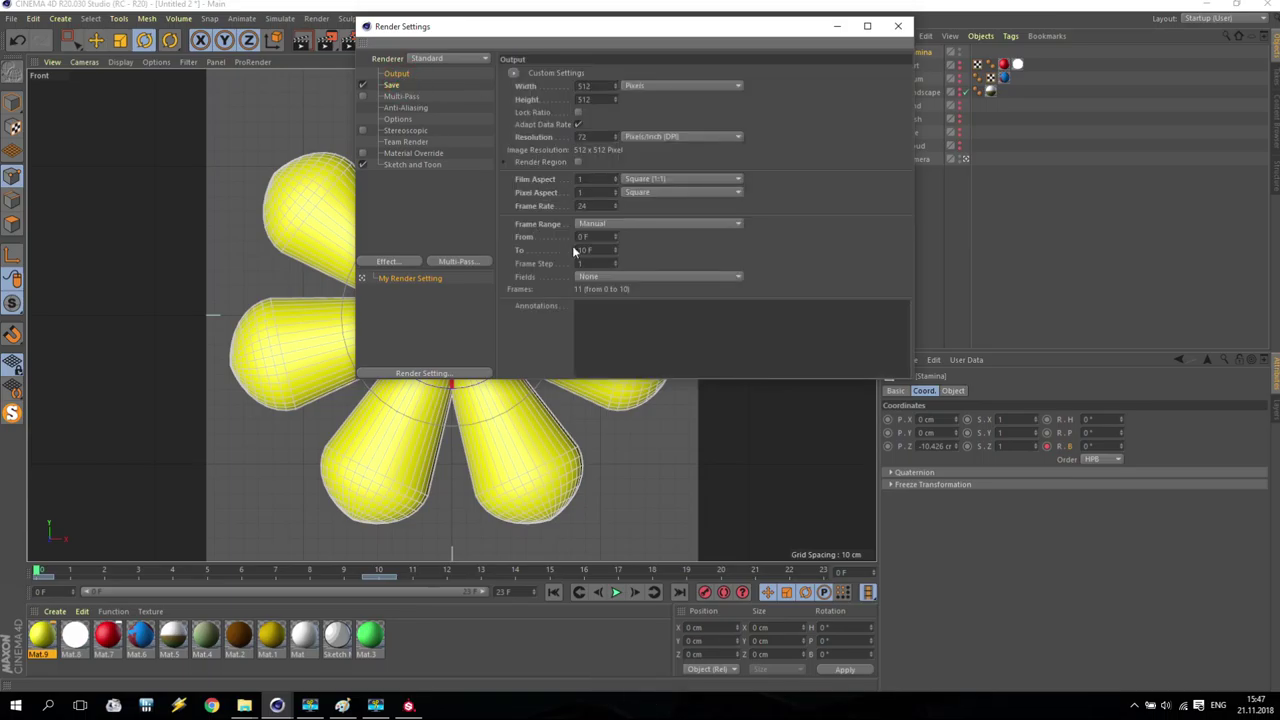
click(592, 224)
click(600, 251)
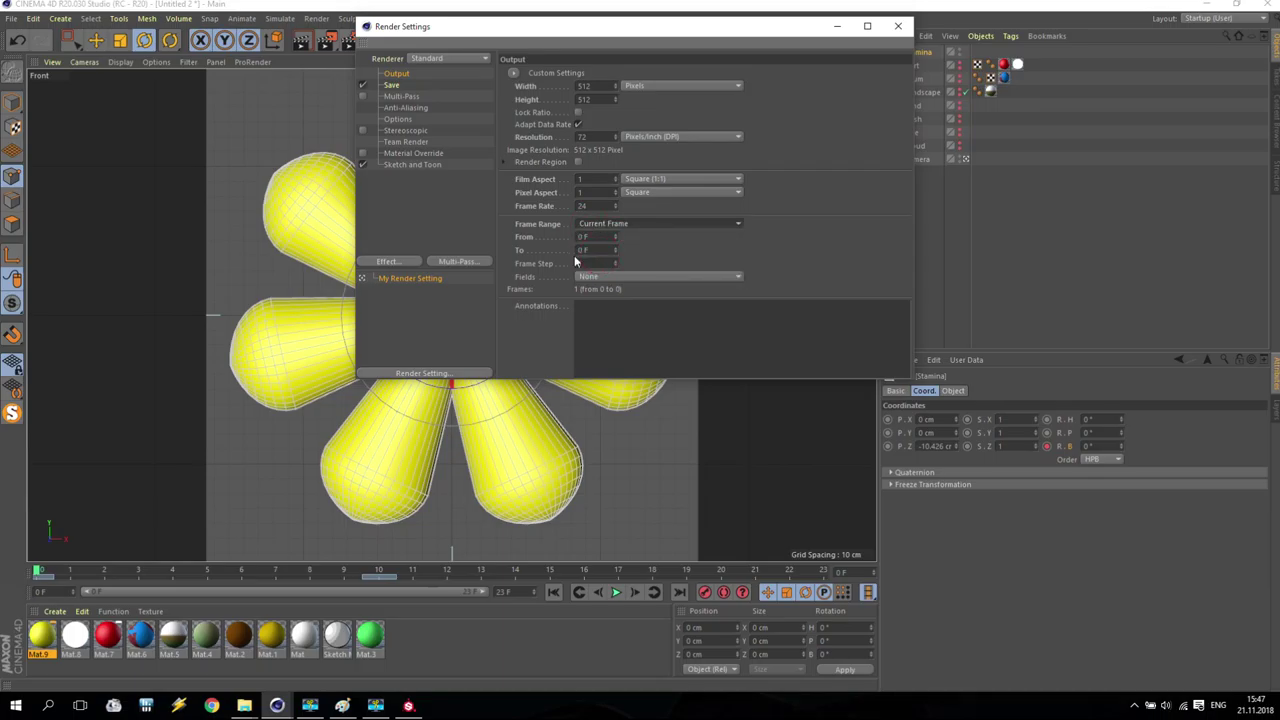
click(898, 26)
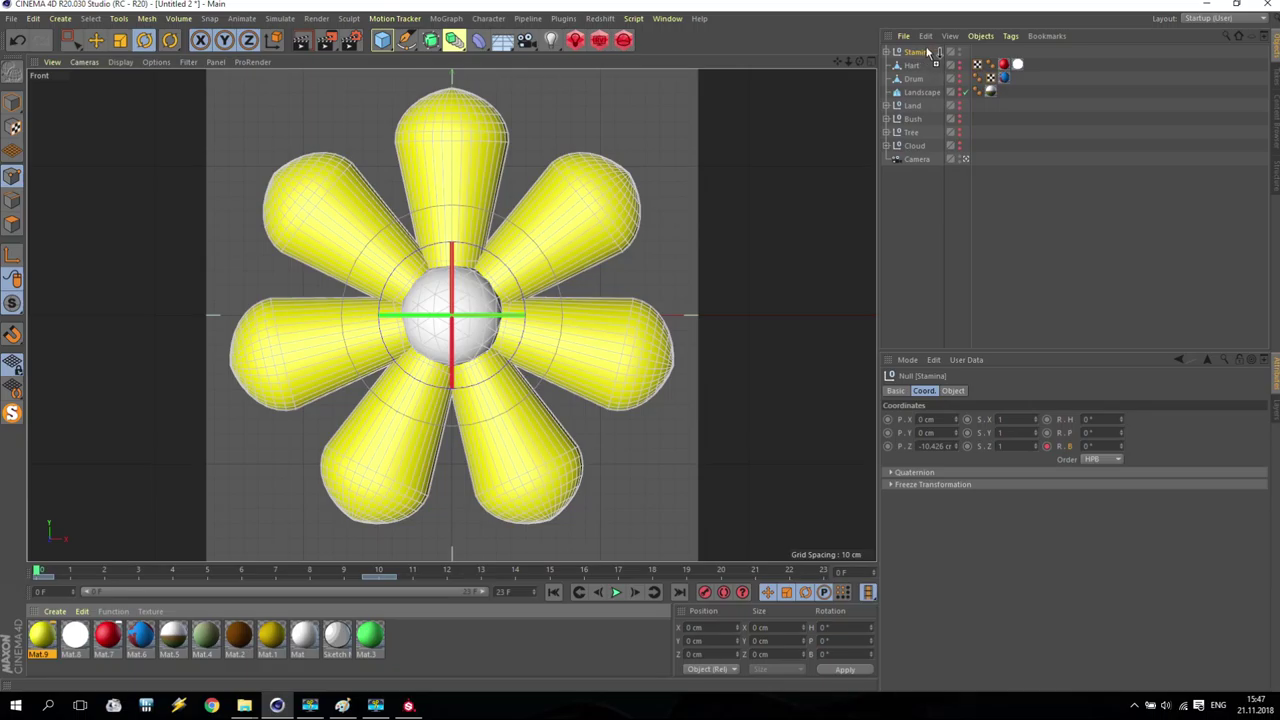
Apply white Mat.8 to Stamina, remove Mat.9 from Cloner, give Sphere the Mat material, and render
drag(924, 53, 924, 53)
click(885, 51)
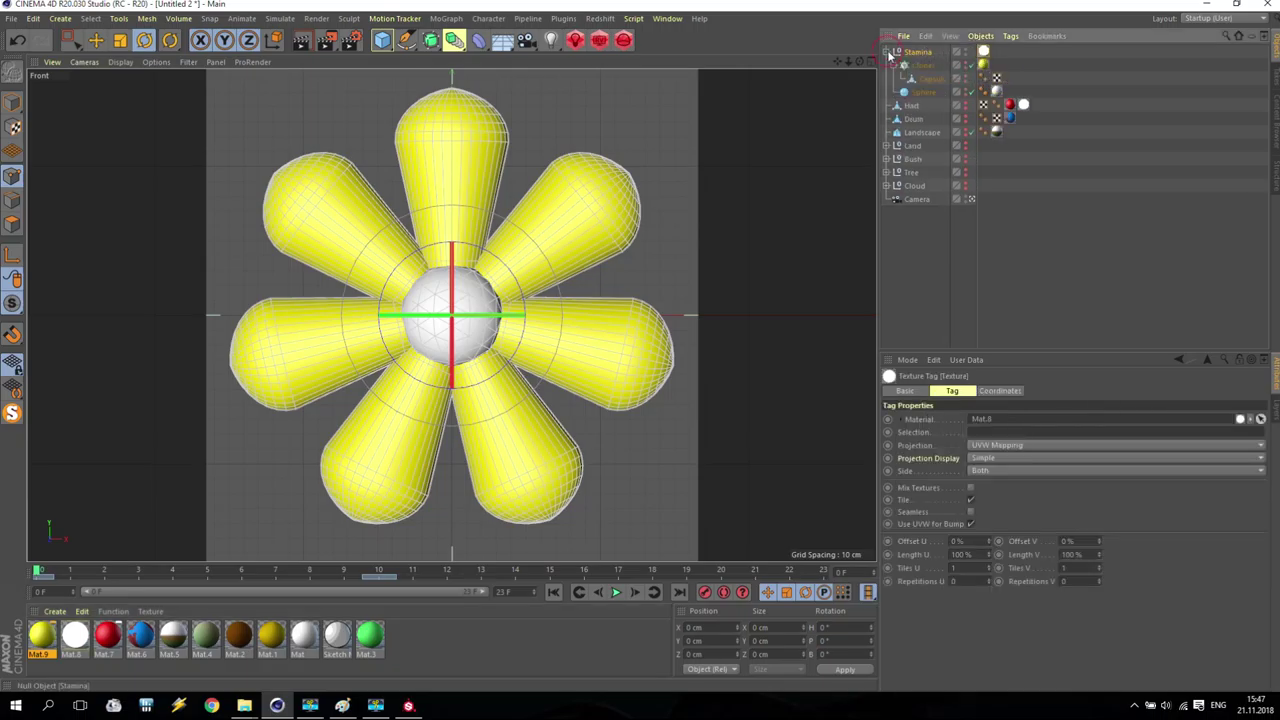
click(983, 65)
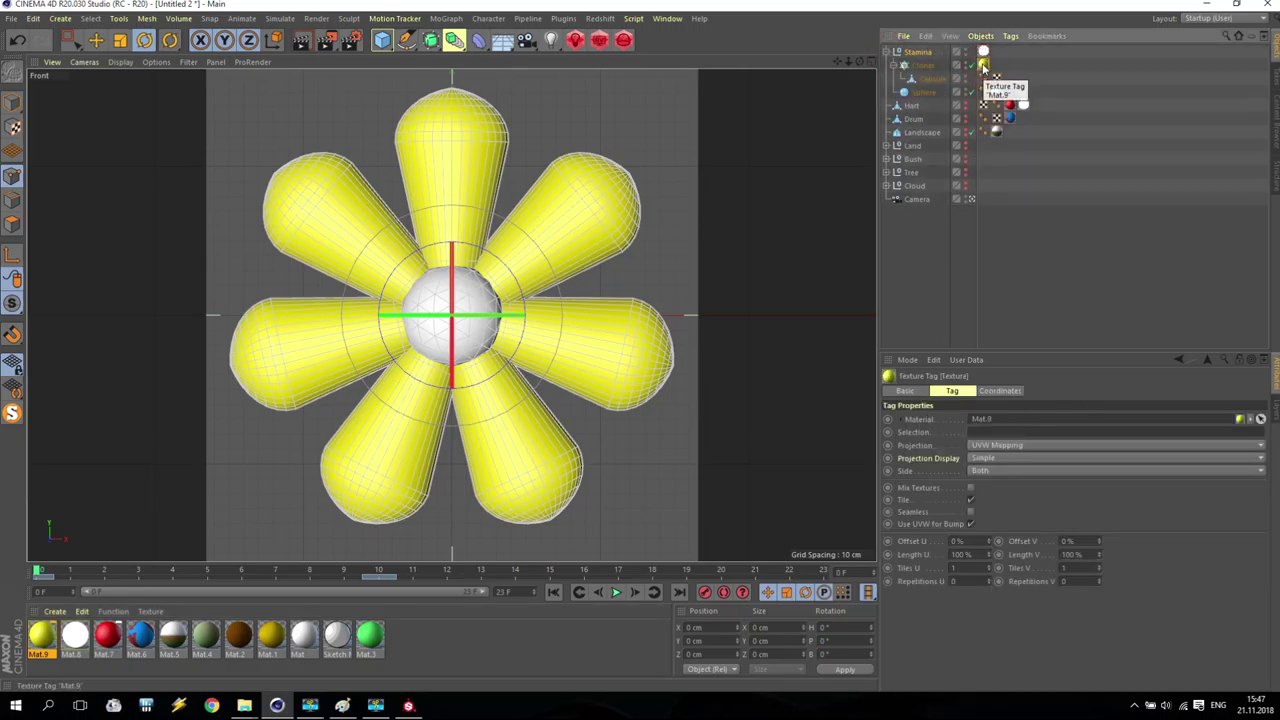
key(Delete)
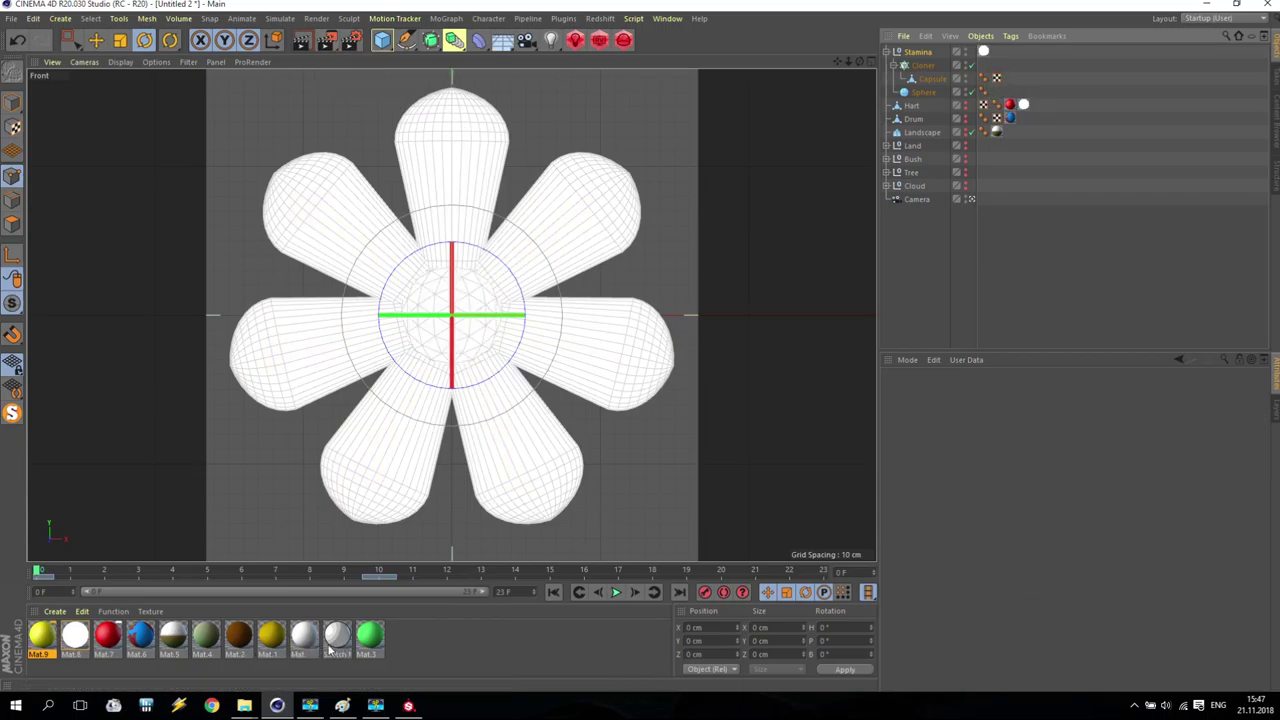
mouse_move(311, 644)
mouse_down()
mouse_move(809, 126)
mouse_move(927, 90)
mouse_up()
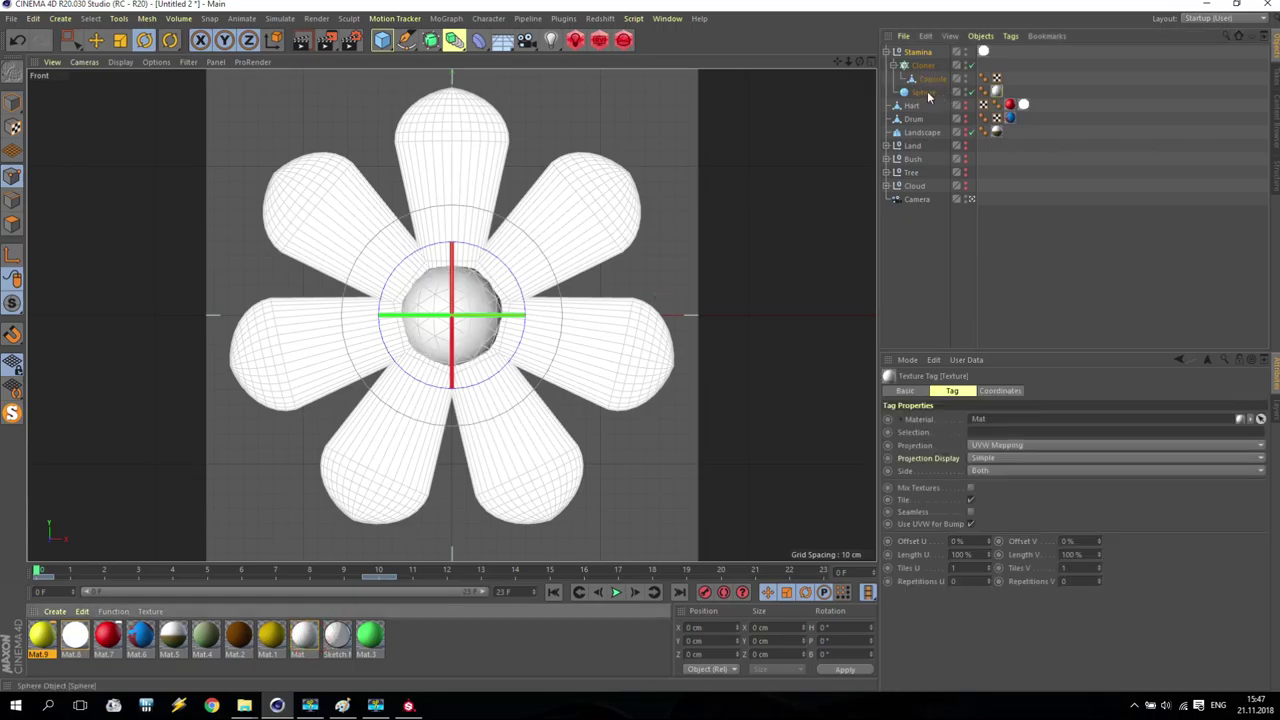
click(327, 42)
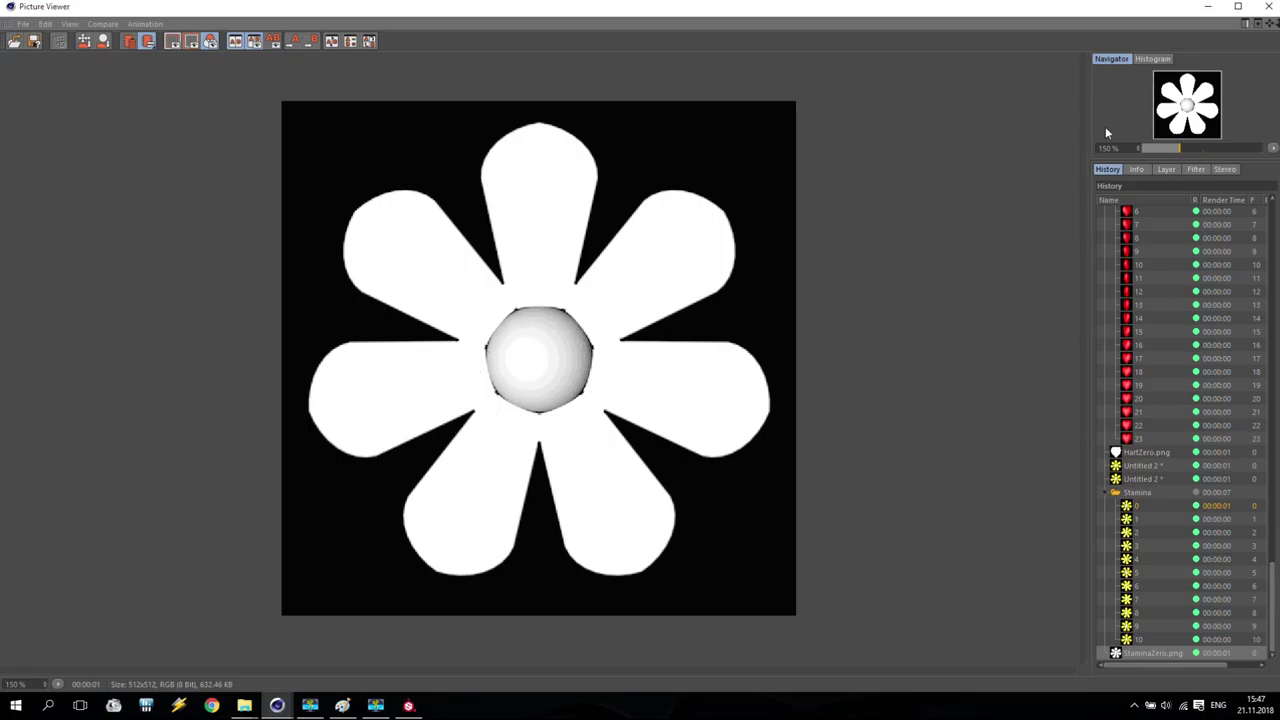
Remove the Sphere's material and re-render, overwriting StaminaZero.png
click(1216, 6)
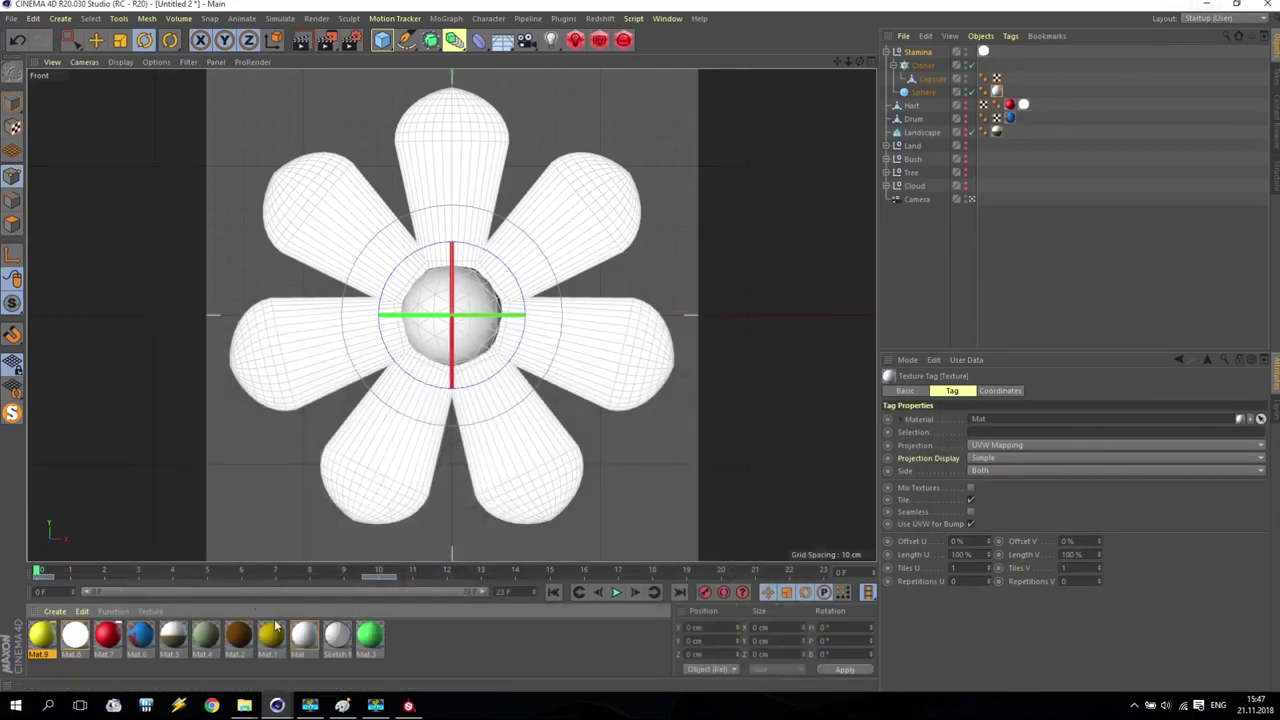
click(996, 92)
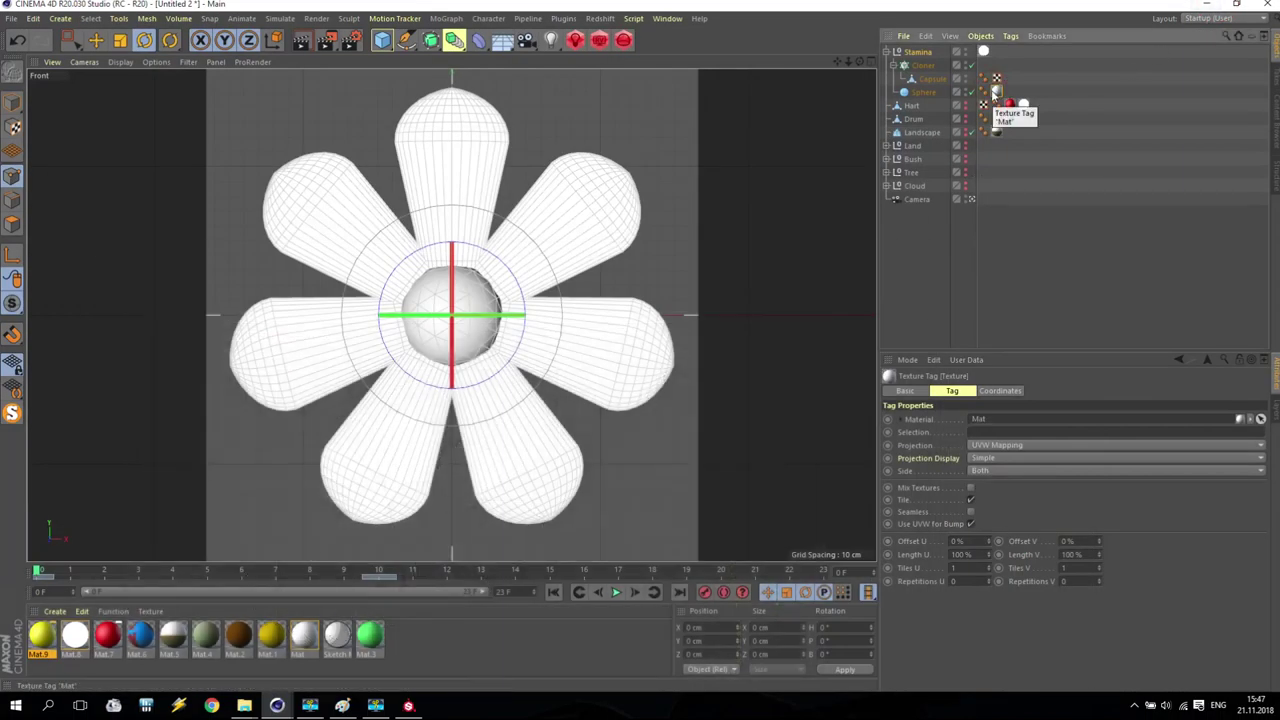
key(Delete)
click(326, 40)
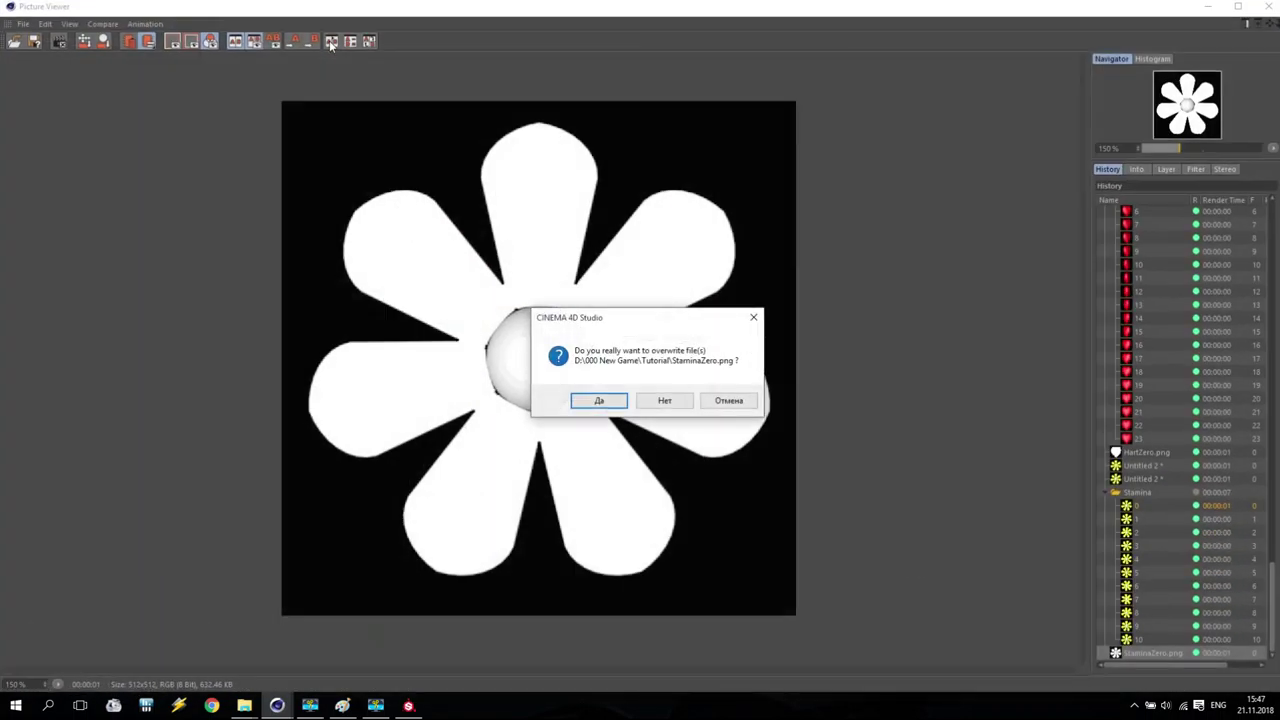
click(599, 400)
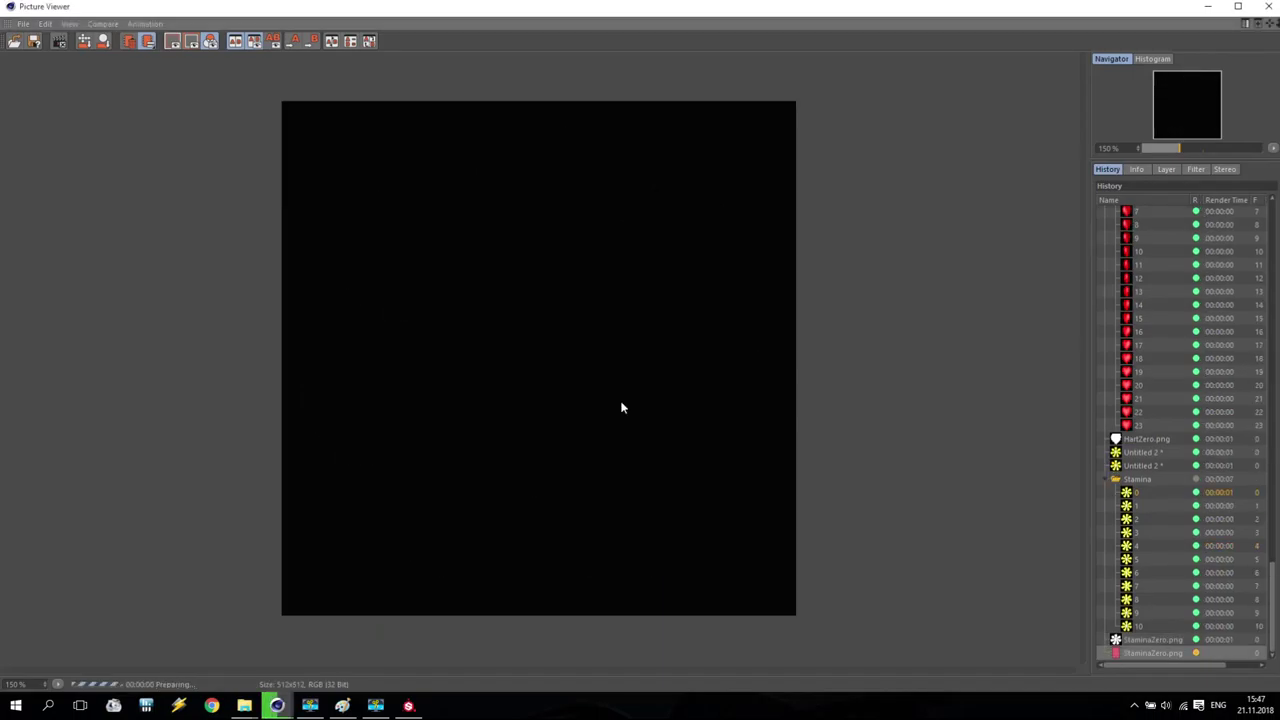
Delete the unsaved render from history, view the saved StaminaZero.png, and close the viewer
click(1130, 641)
key(Delete)
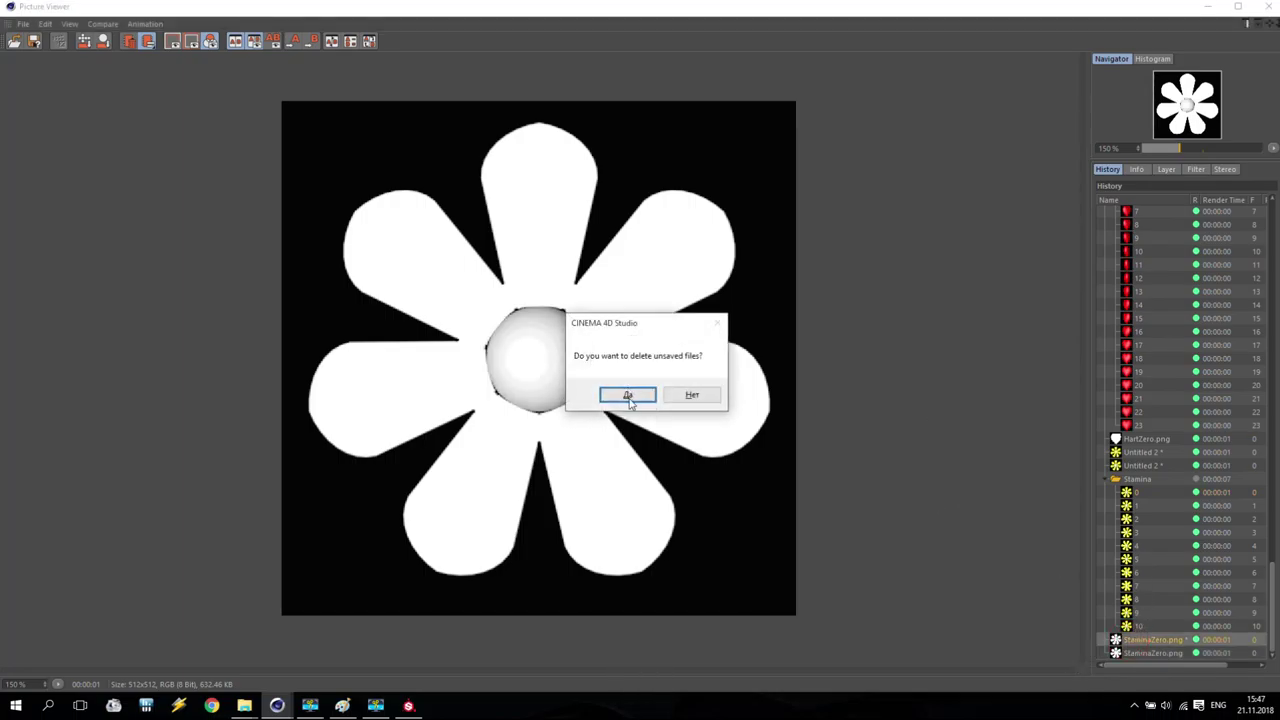
click(628, 396)
scroll(1145, 560, down, 1)
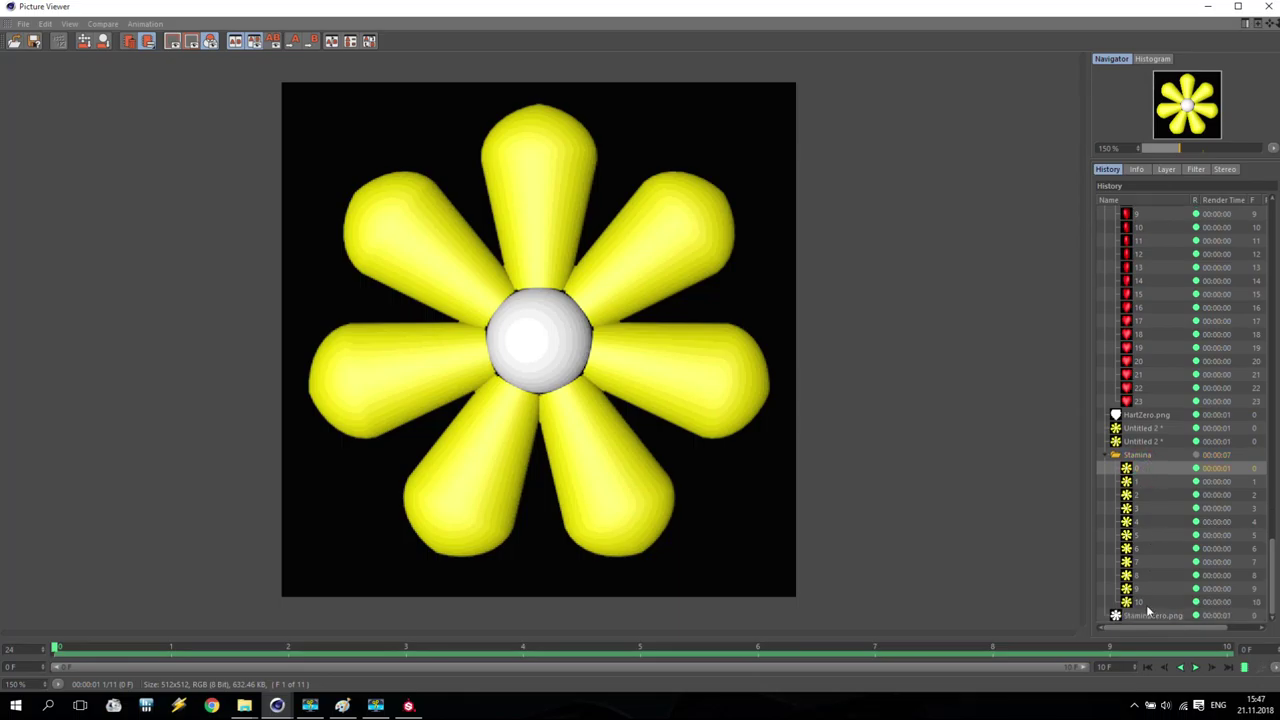
click(1148, 616)
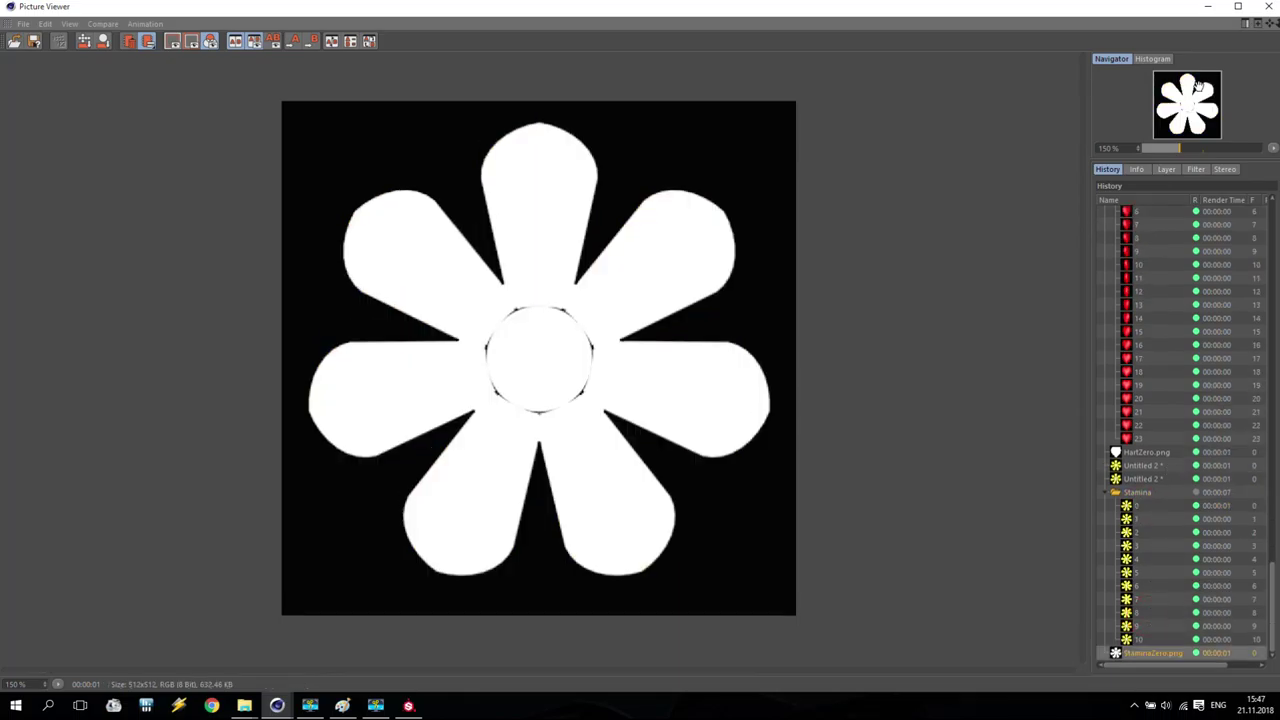
click(1266, 8)
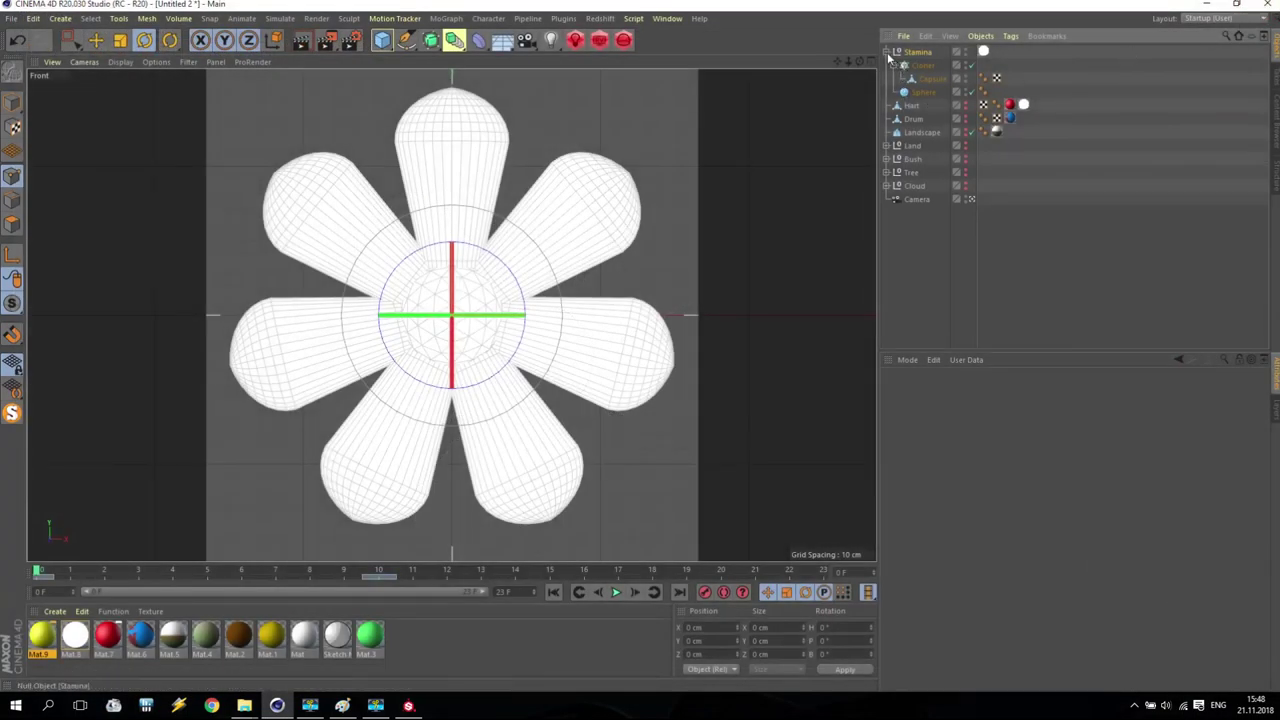
Hide the Stamina flower and add a new Flower spline
click(886, 52)
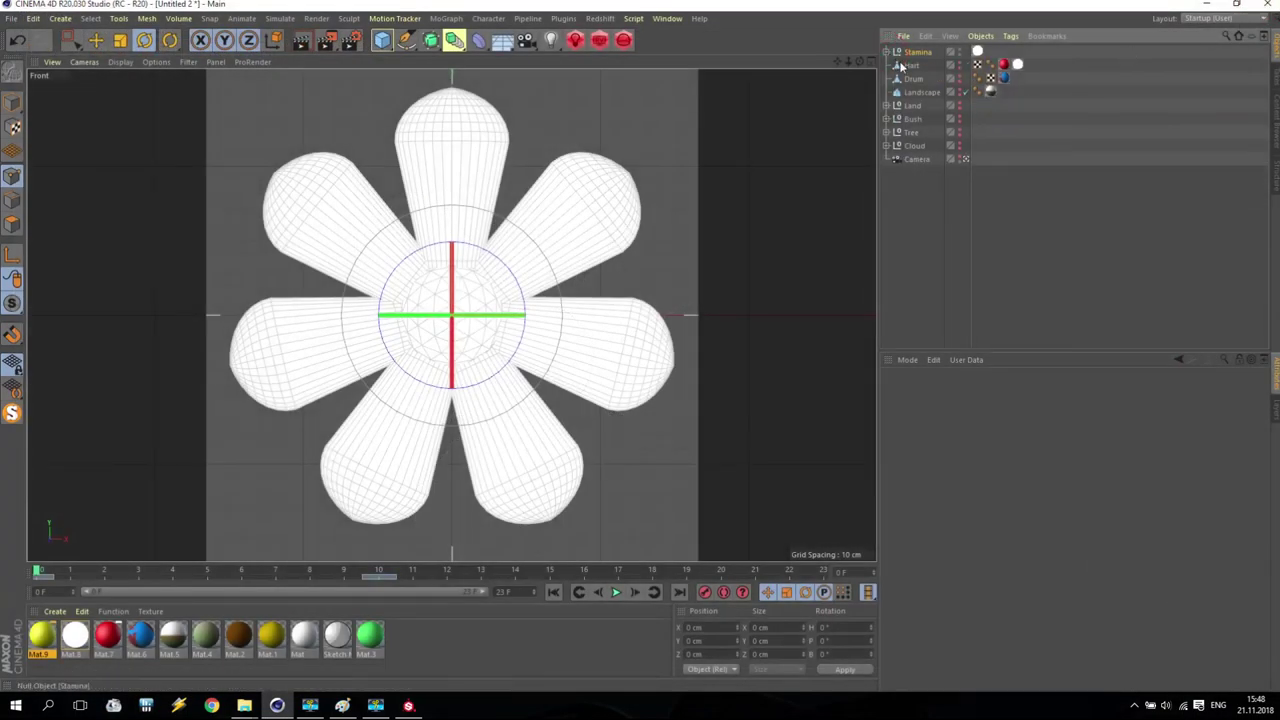
alt+click(958, 55)
click(930, 241)
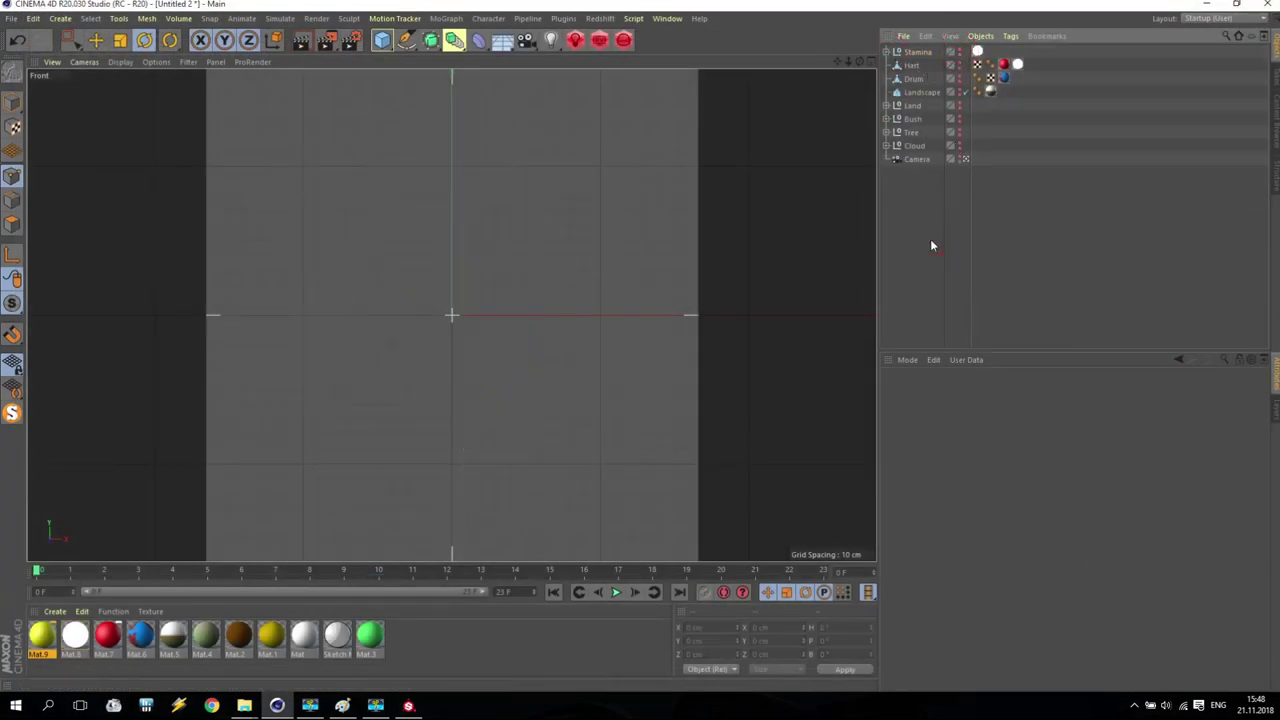
click(414, 43)
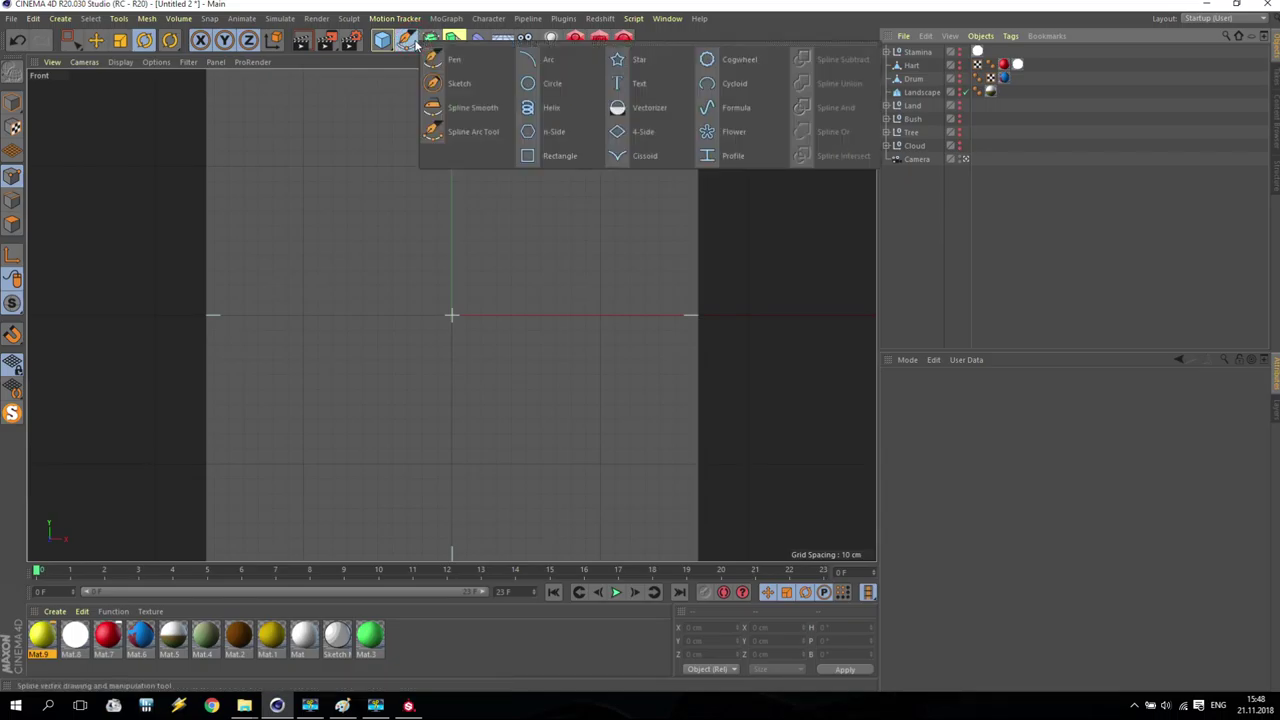
click(733, 133)
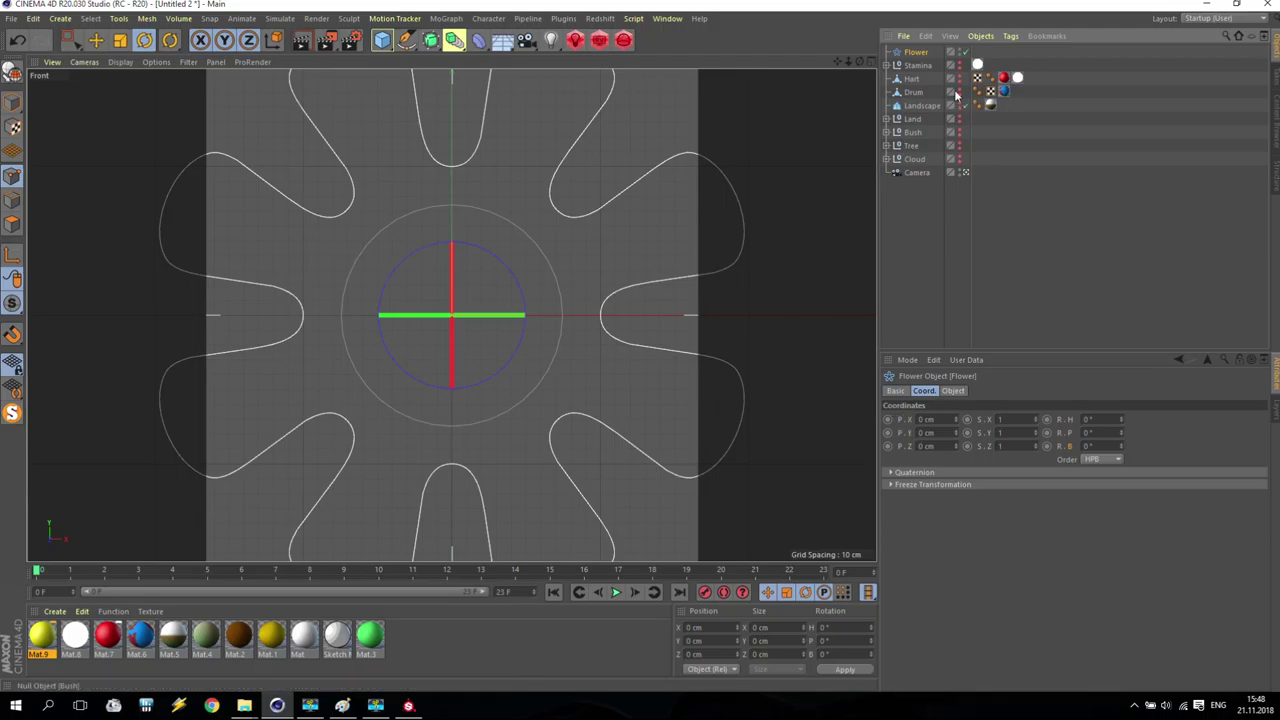
Give the Flower spline 4 petals and an outer radius of 165 cm
click(923, 55)
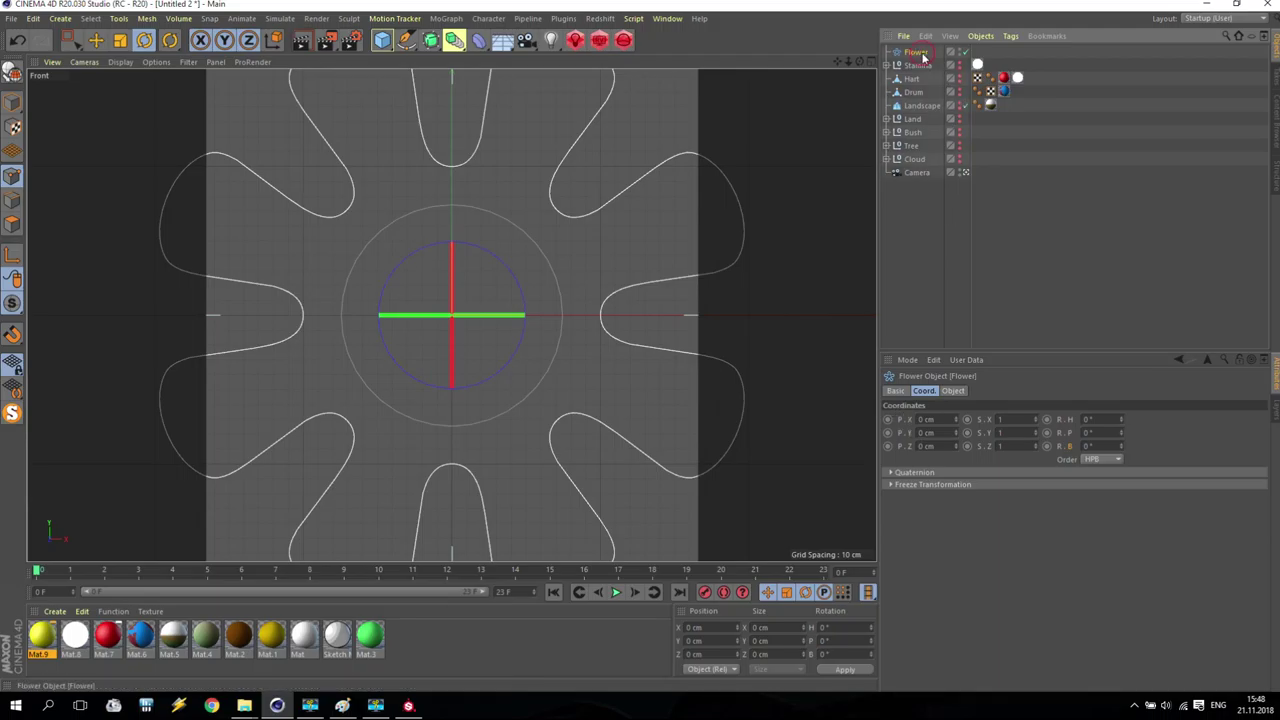
click(954, 391)
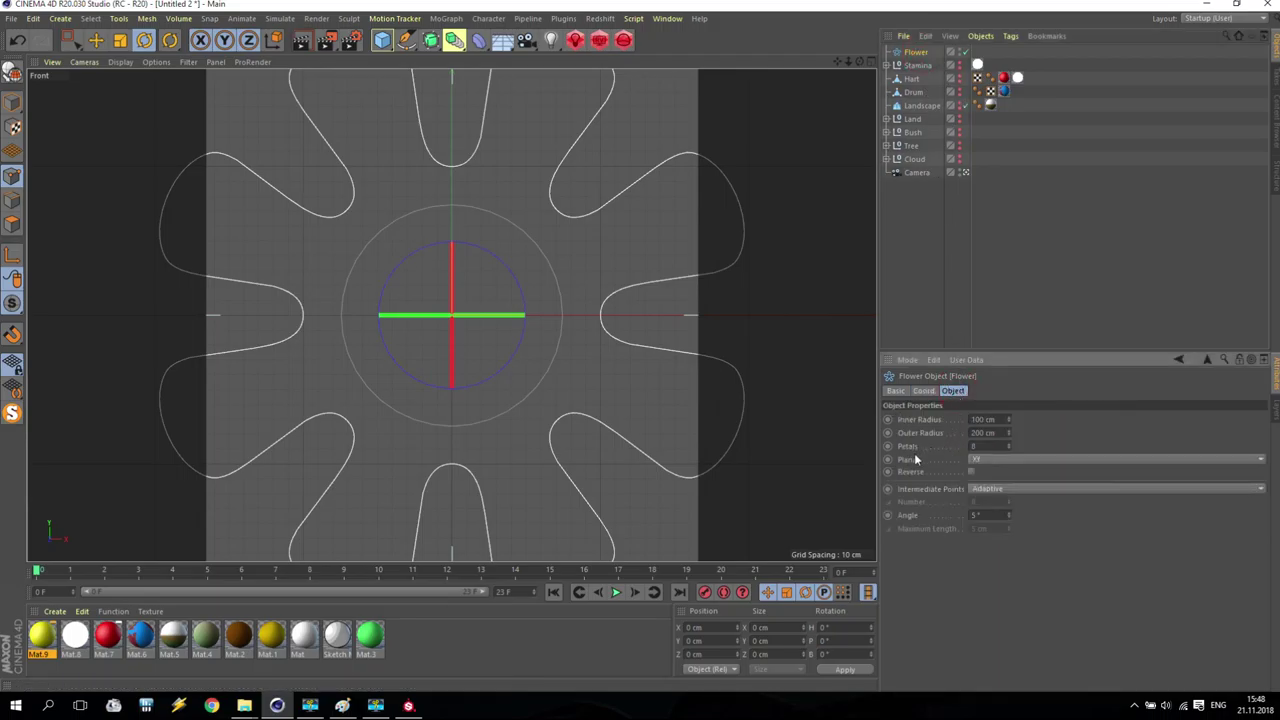
click(986, 446)
text(4)
key(Return)
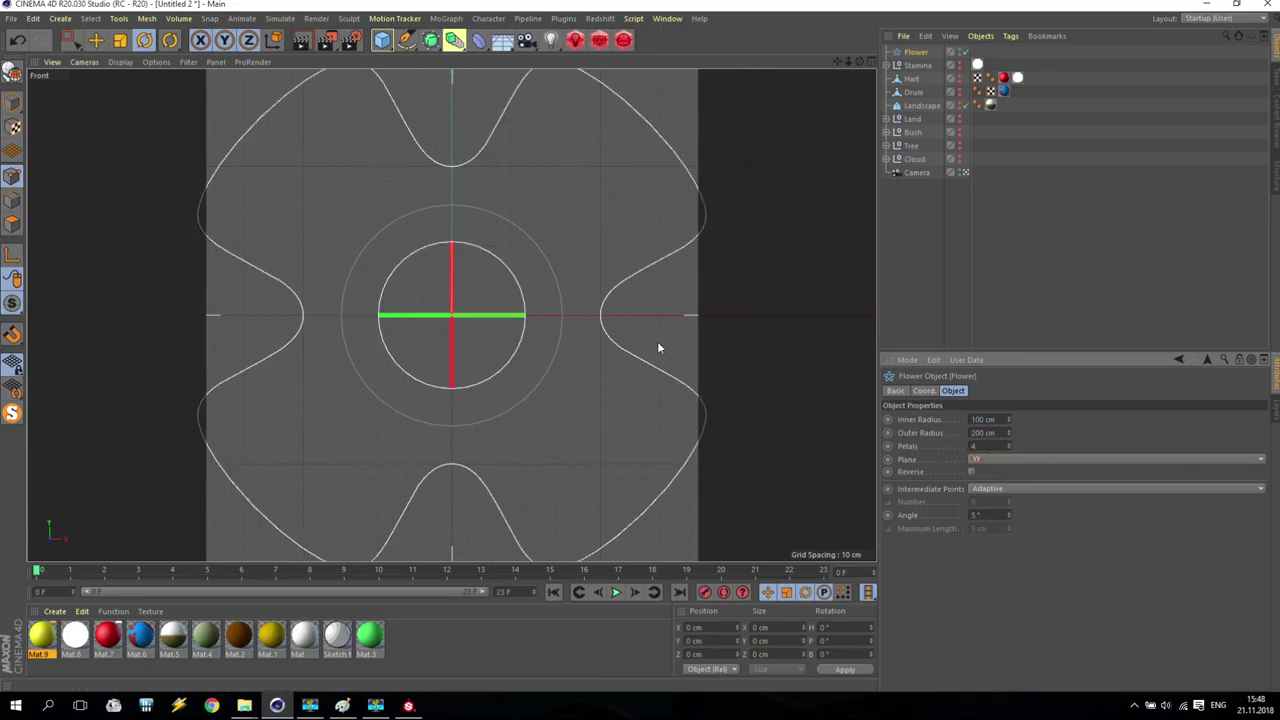
mouse_move(1010, 436)
mouse_down()
mouse_move(1010, 464)
mouse_move(999, 422)
mouse_move(1008, 459)
mouse_up()
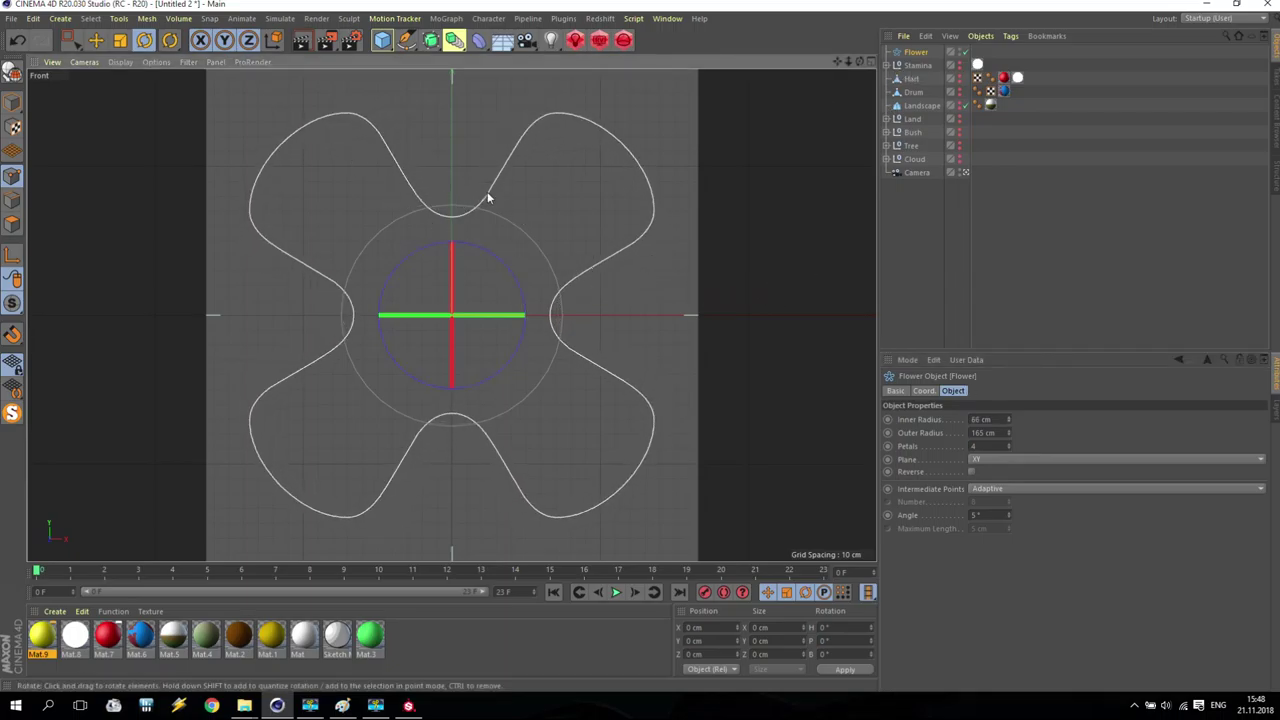
click(431, 42)
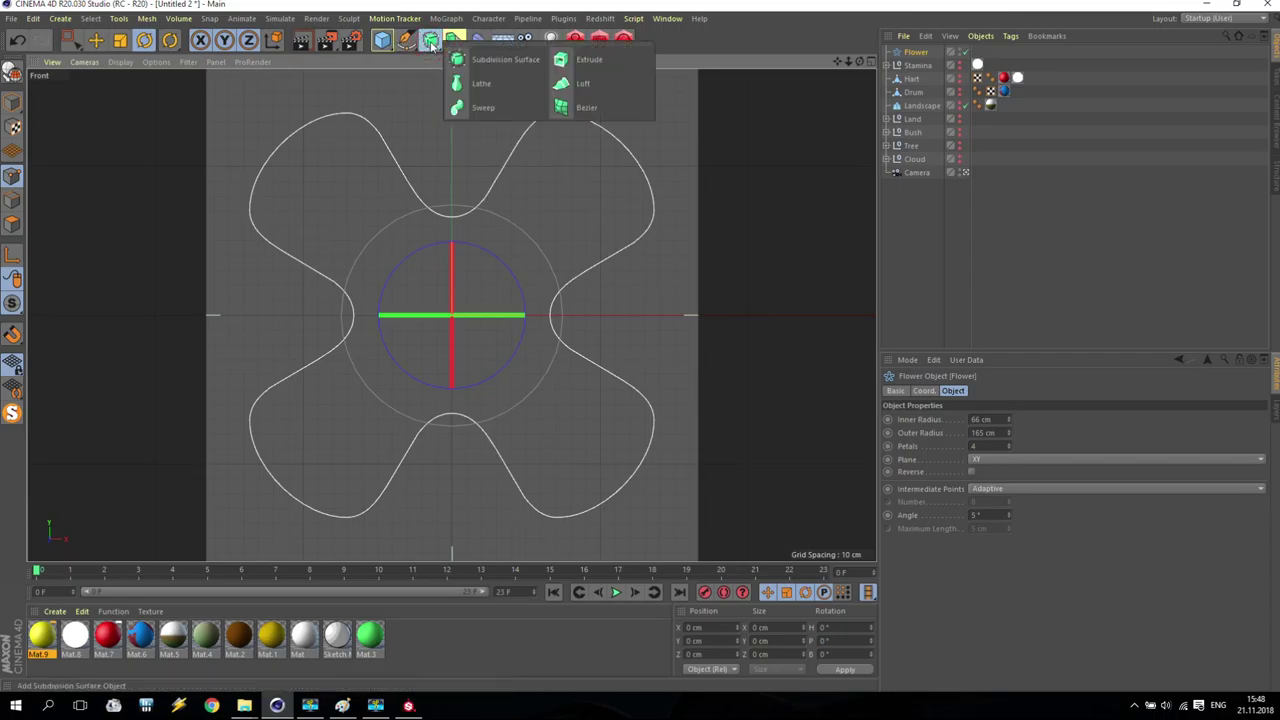
Sweep a Circle profile along the Flower spline, reducing its radius from 20 cm to 8 cm
click(484, 113)
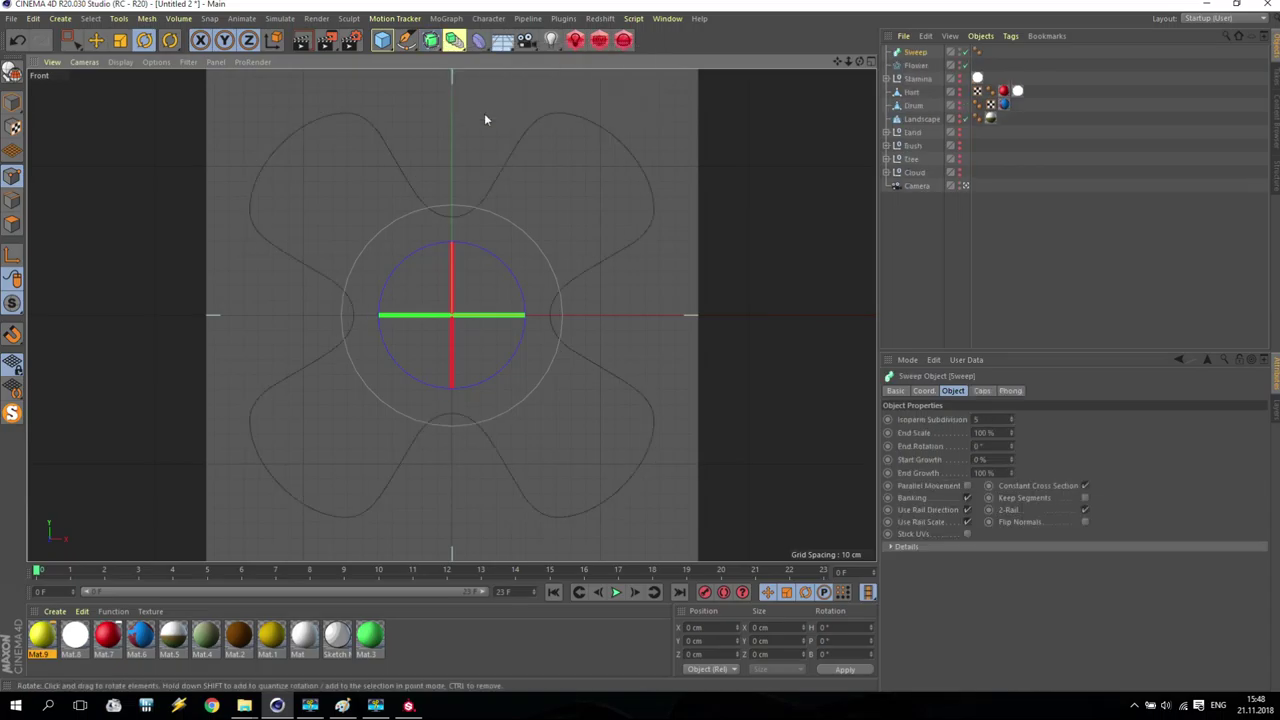
click(917, 65)
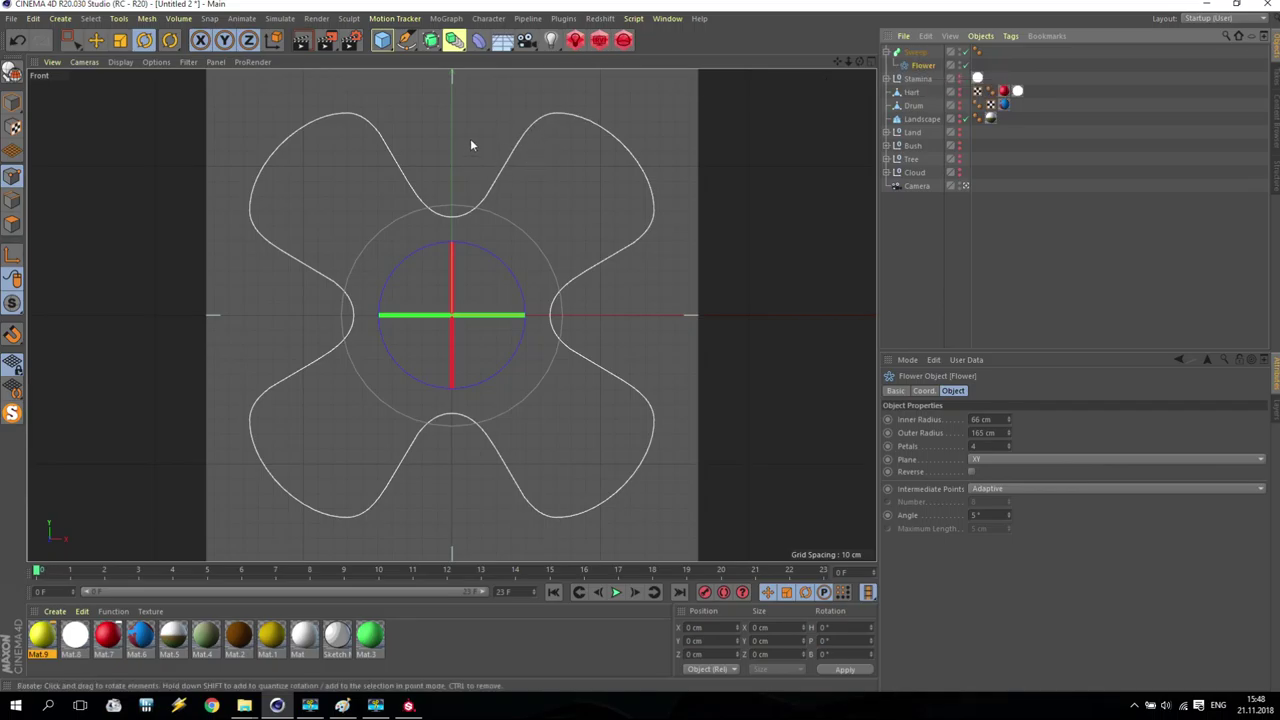
click(406, 42)
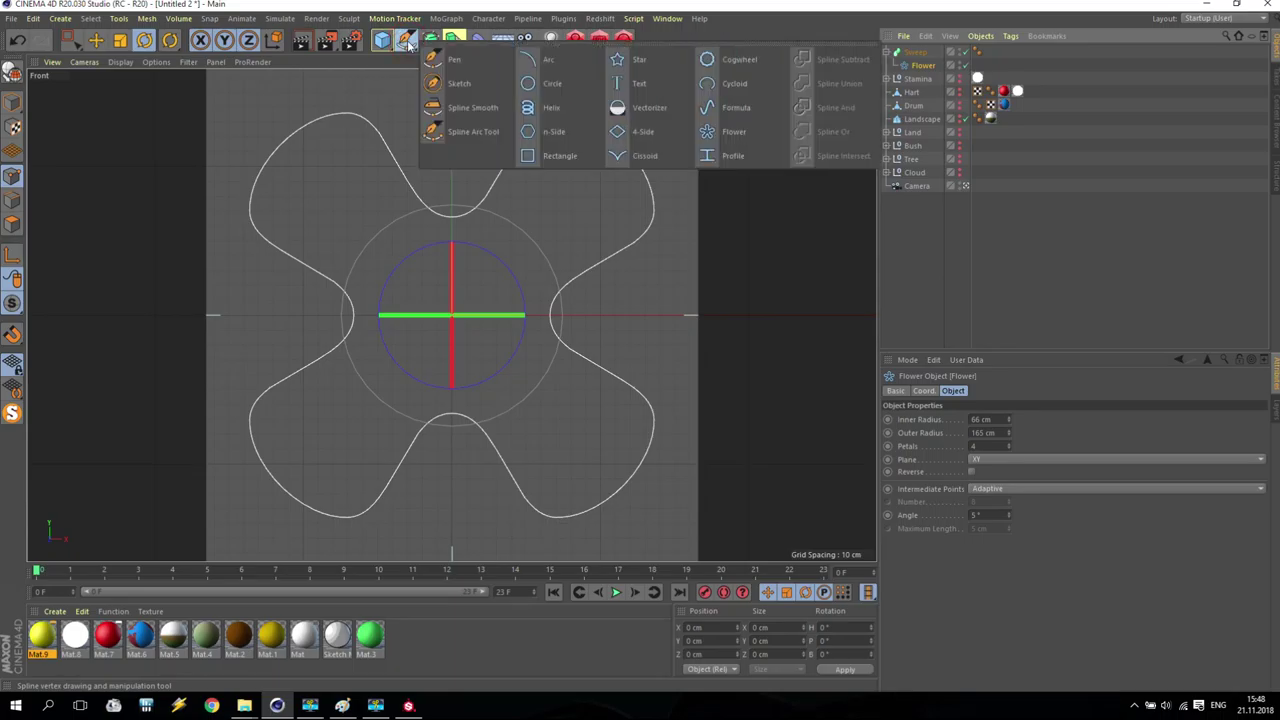
click(558, 84)
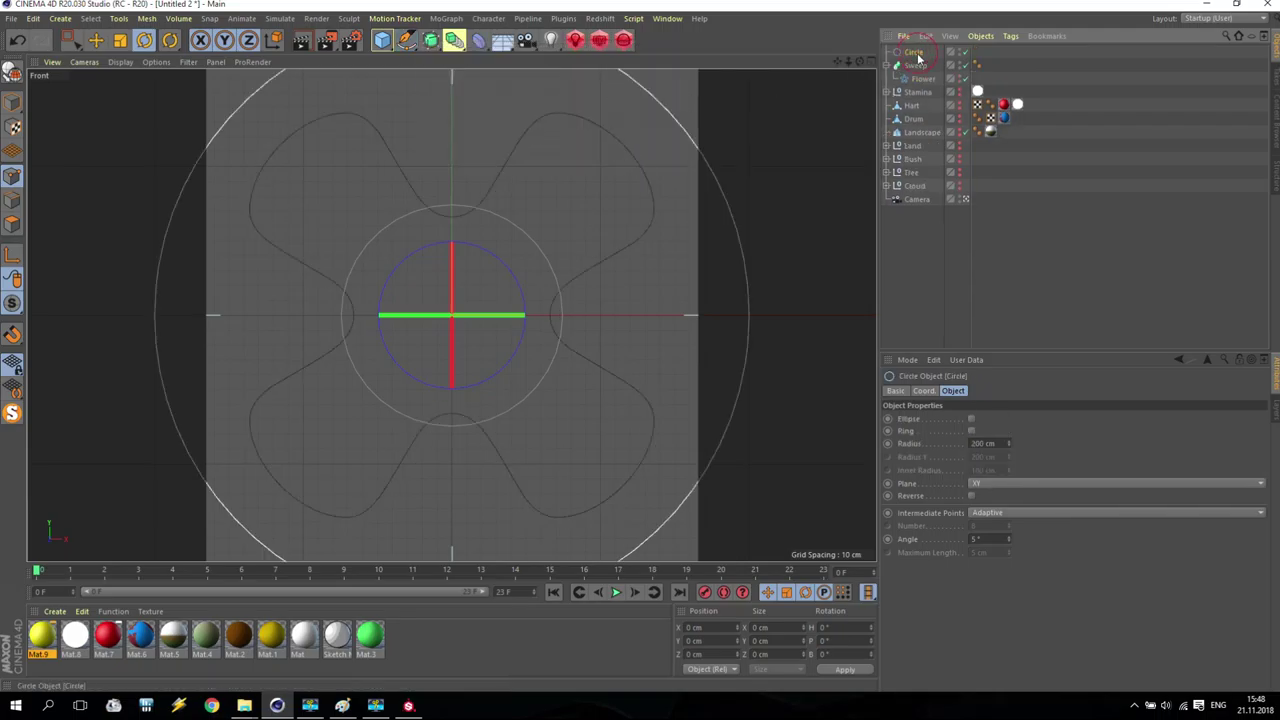
drag(1005, 446, 954, 441)
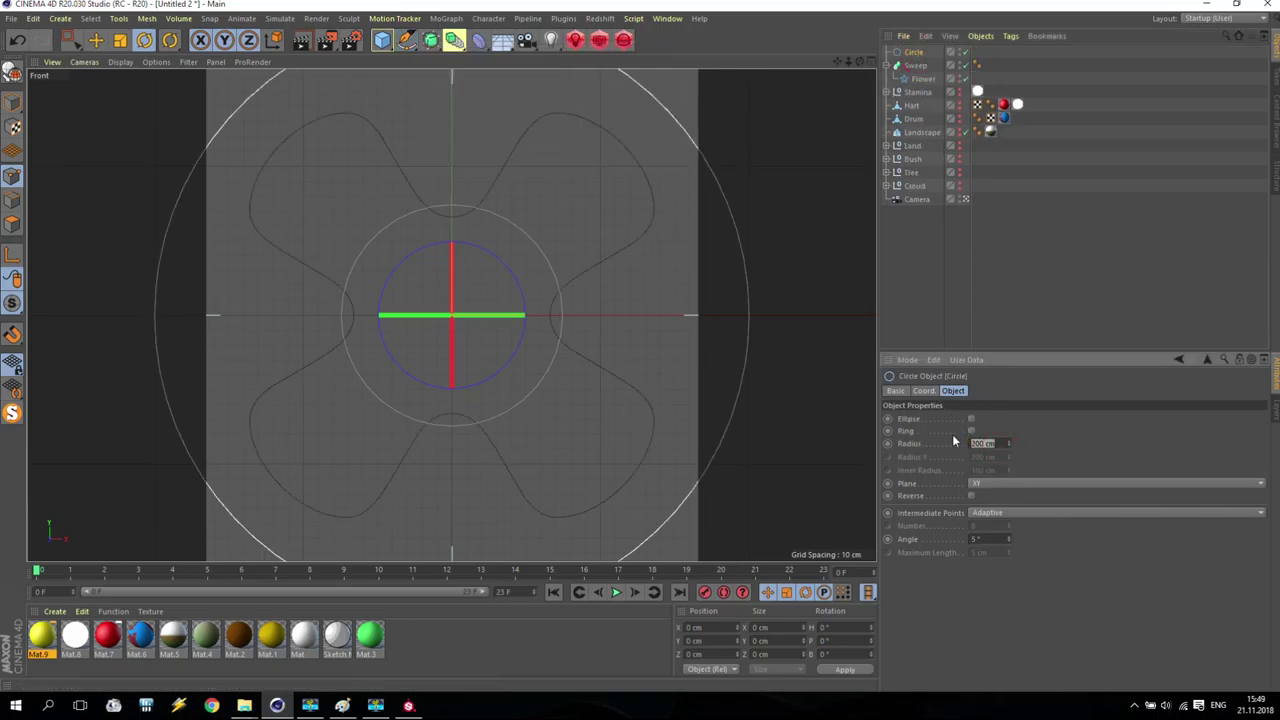
text(20)
key(Return)
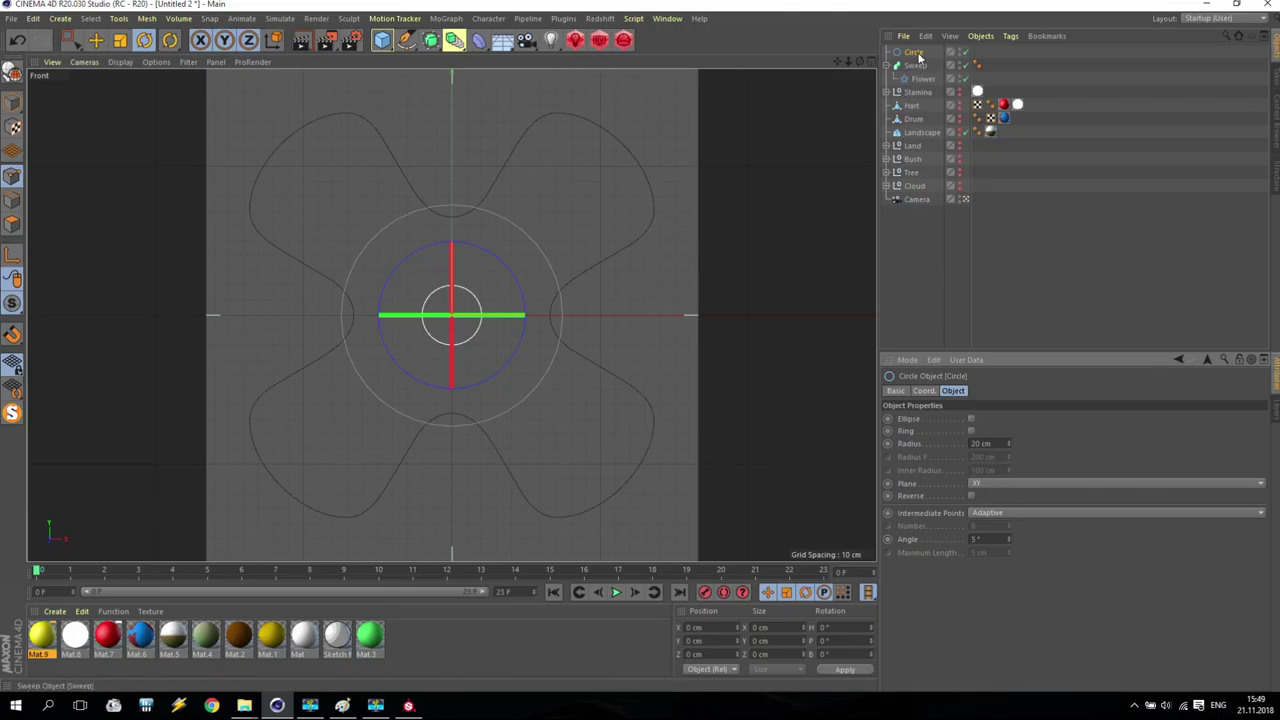
drag(917, 53, 921, 68)
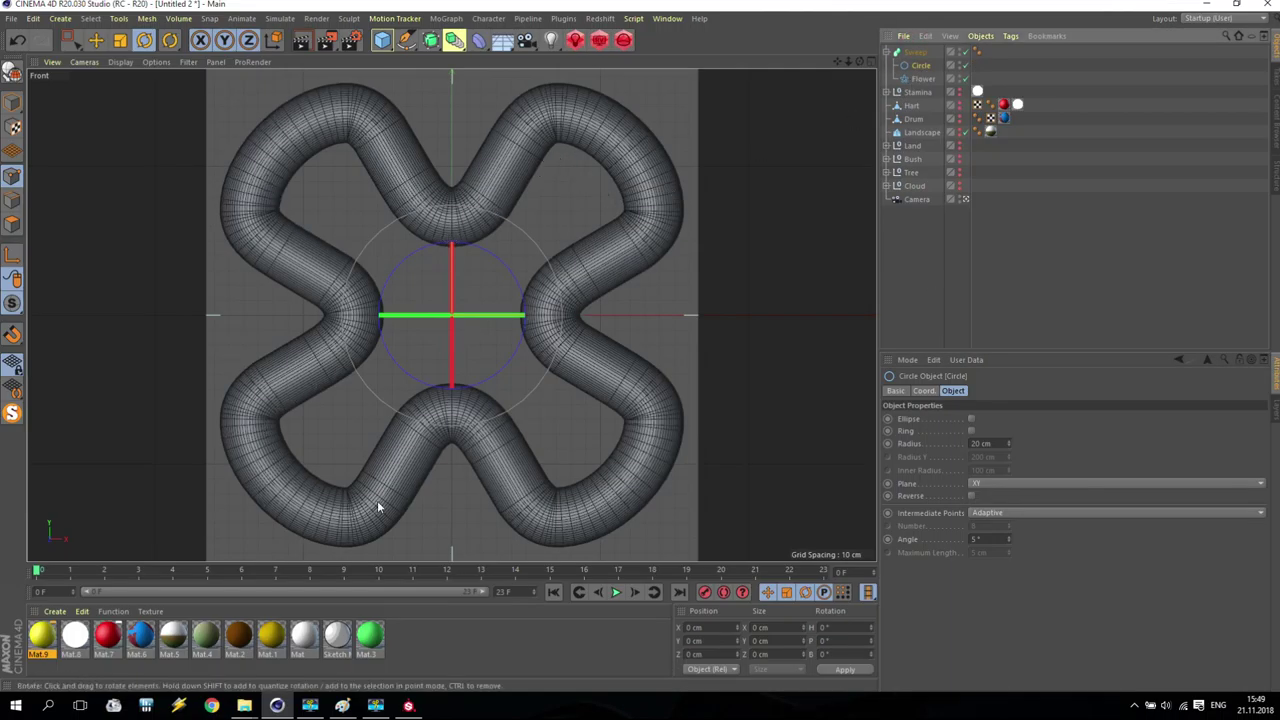
drag(1009, 445, 1009, 480)
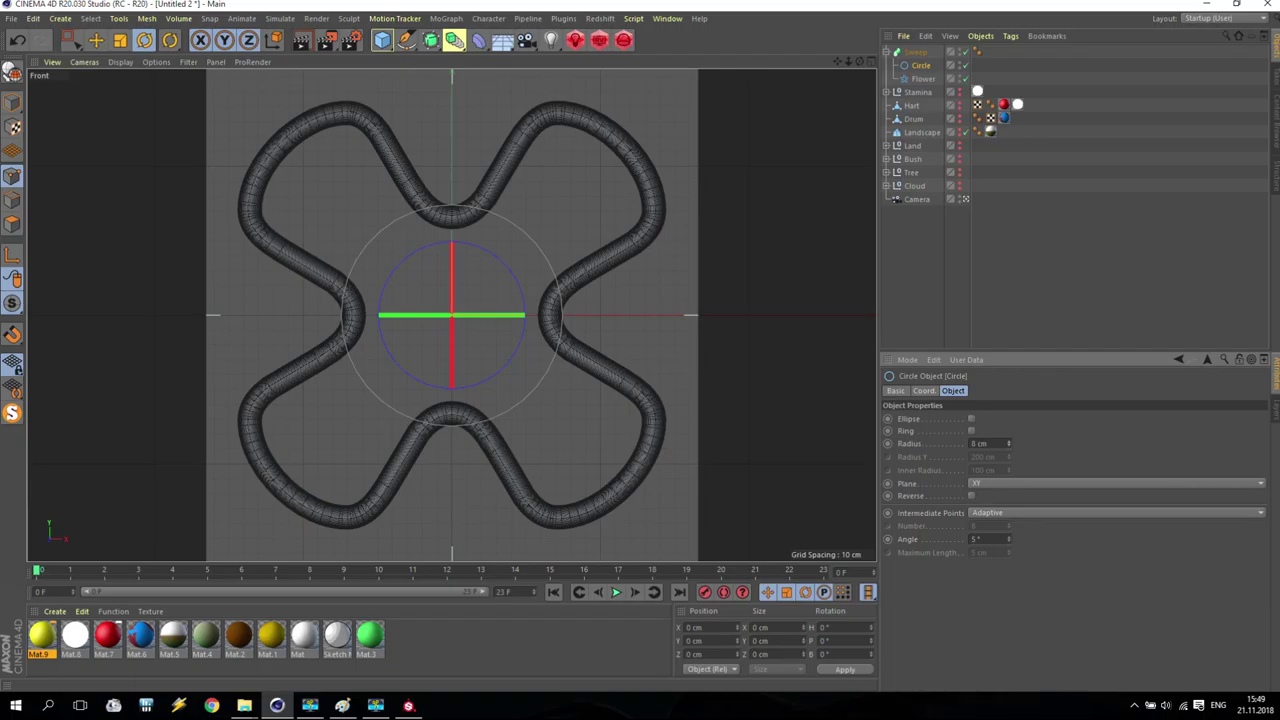
click(405, 40)
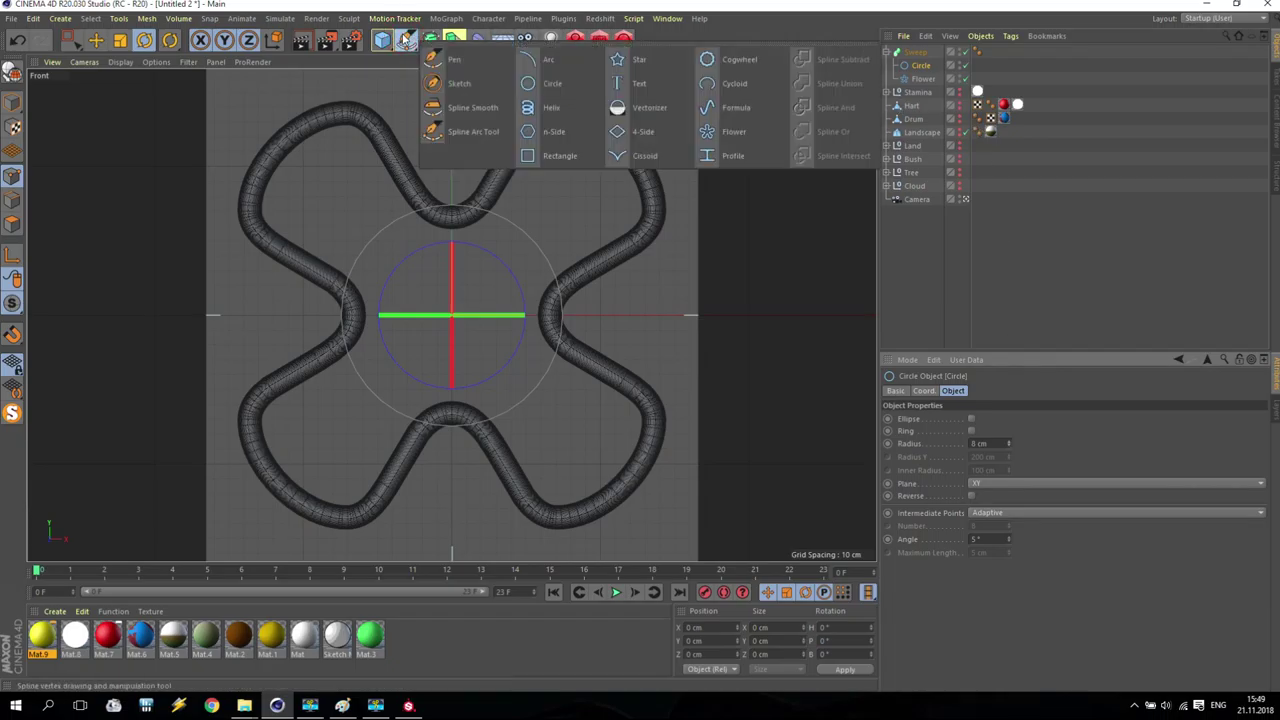
click(640, 60)
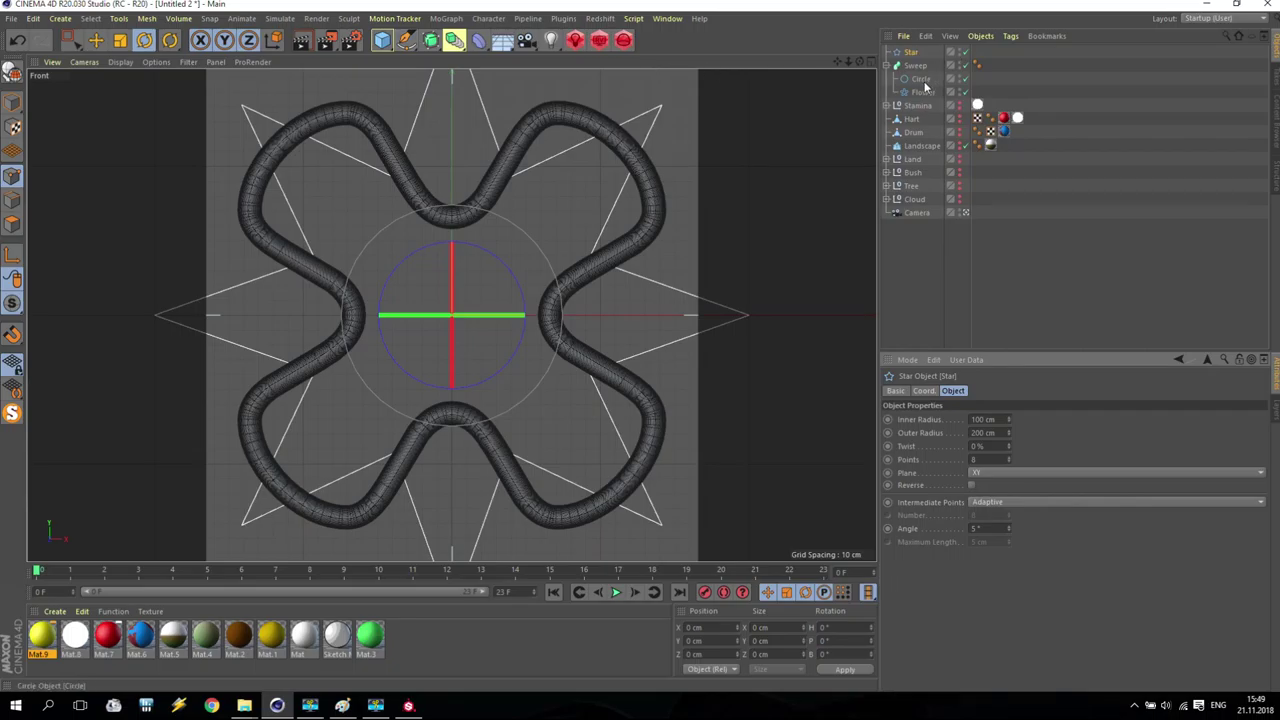
drag(1007, 419, 930, 433)
mouse_move(921, 80)
mouse_down()
mouse_move(924, 50)
mouse_move(922, 82)
mouse_up()
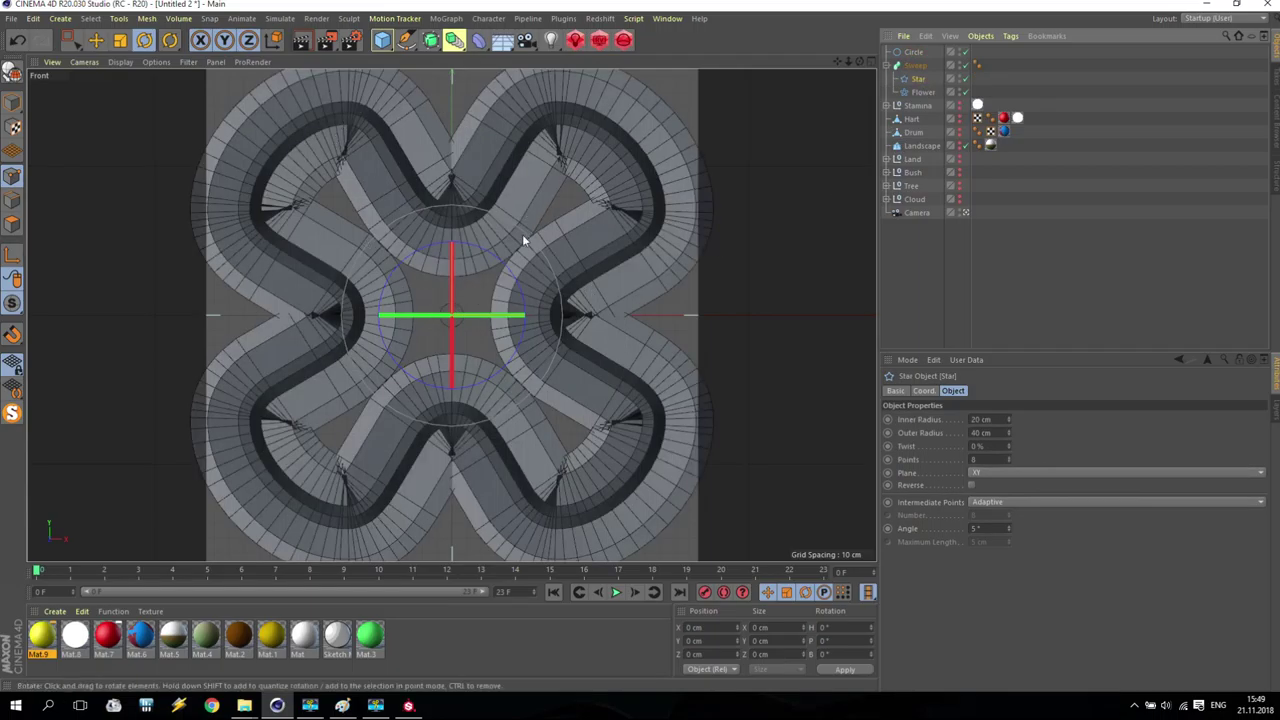
mouse_move(922, 82)
mouse_down()
mouse_move(922, 43)
mouse_move(918, 88)
mouse_up()
click(911, 52)
key(Delete)
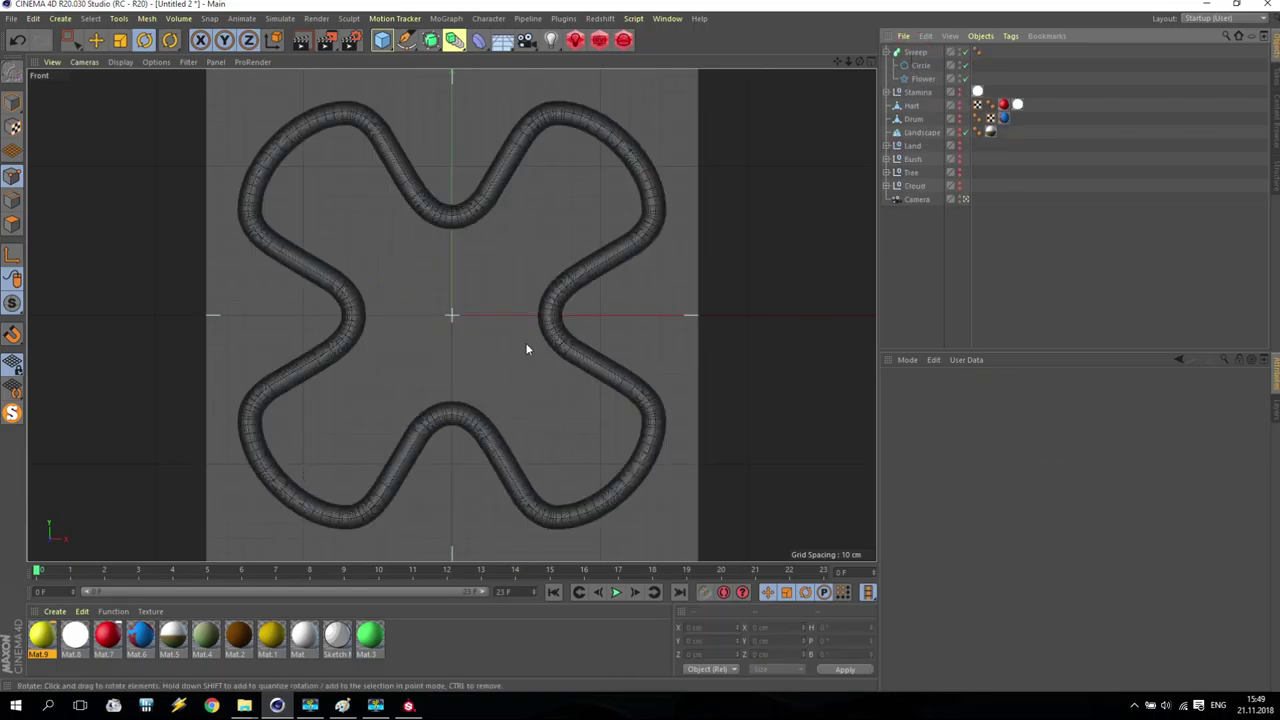
drag(98, 640, 353, 467)
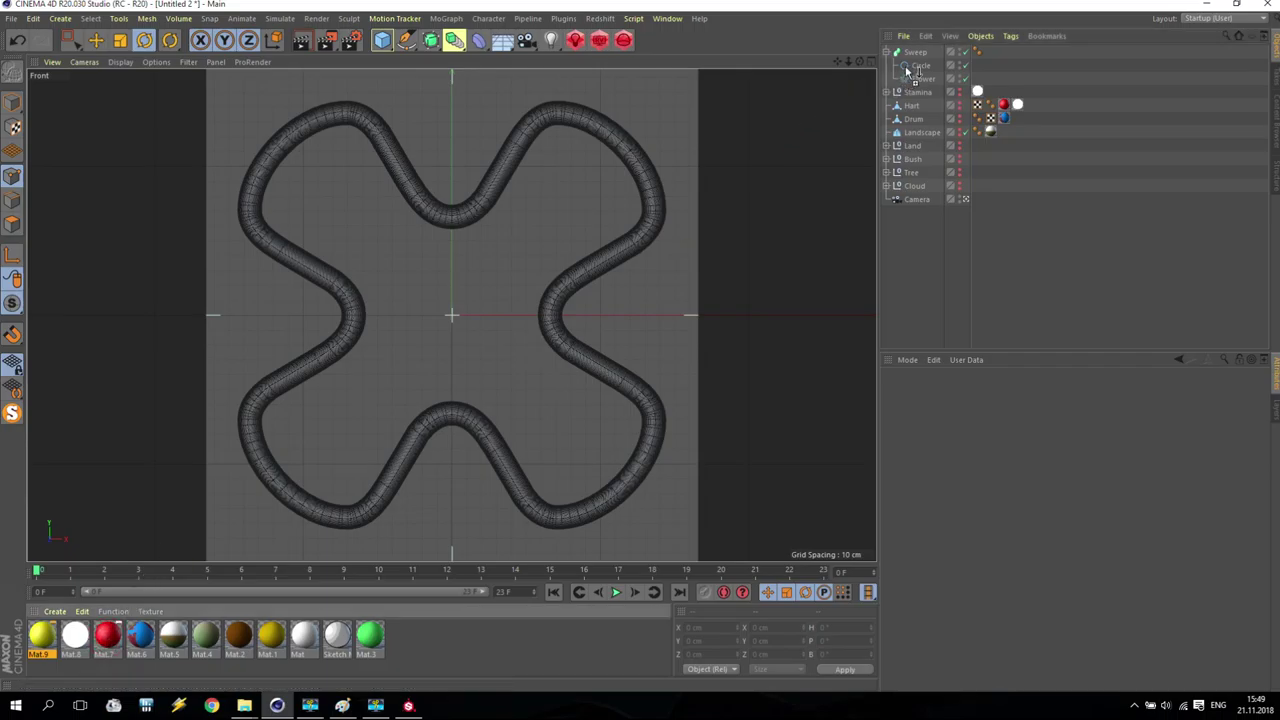
drag(907, 70, 916, 53)
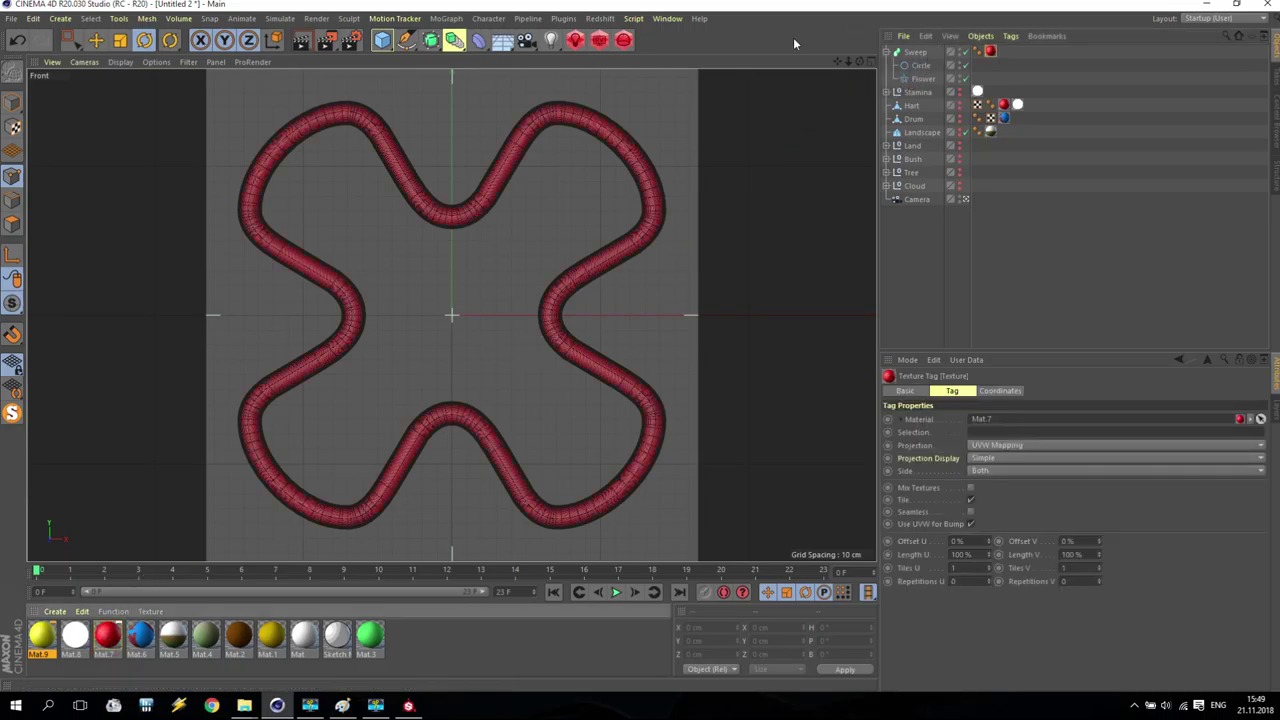
Rename the Sweep object to Cross
click(920, 52)
text(Cross)
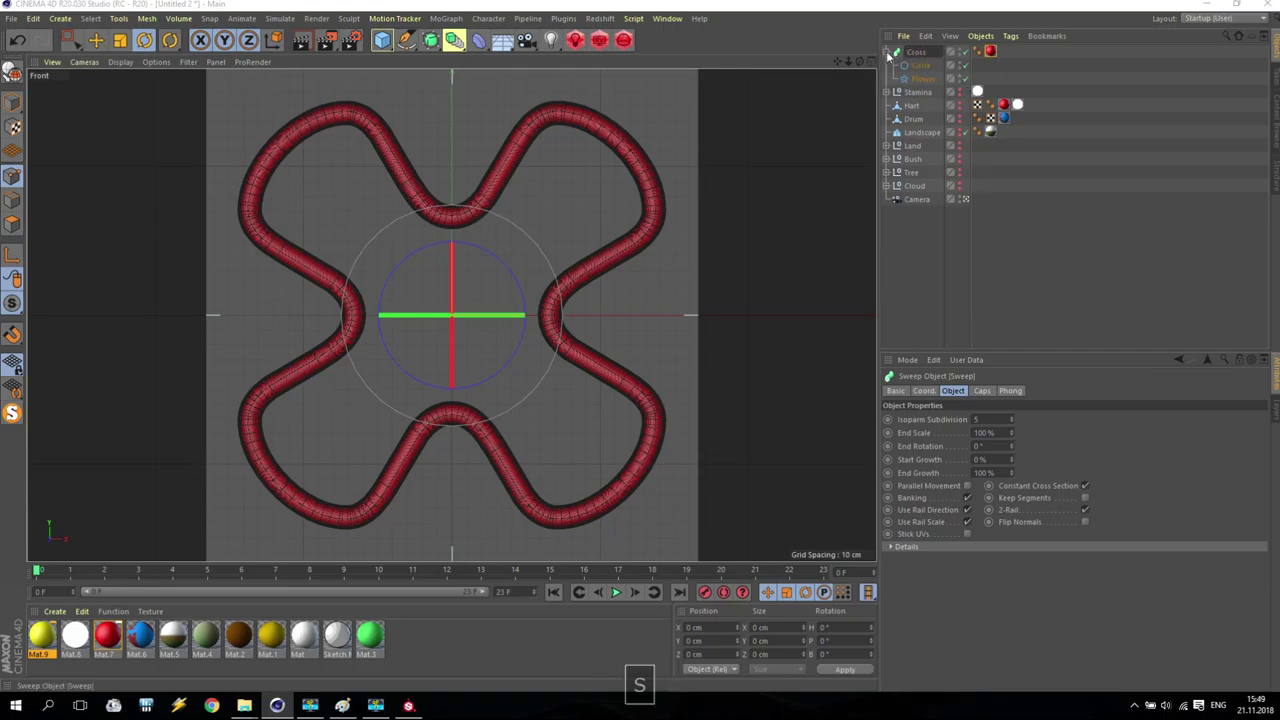
key(Return)
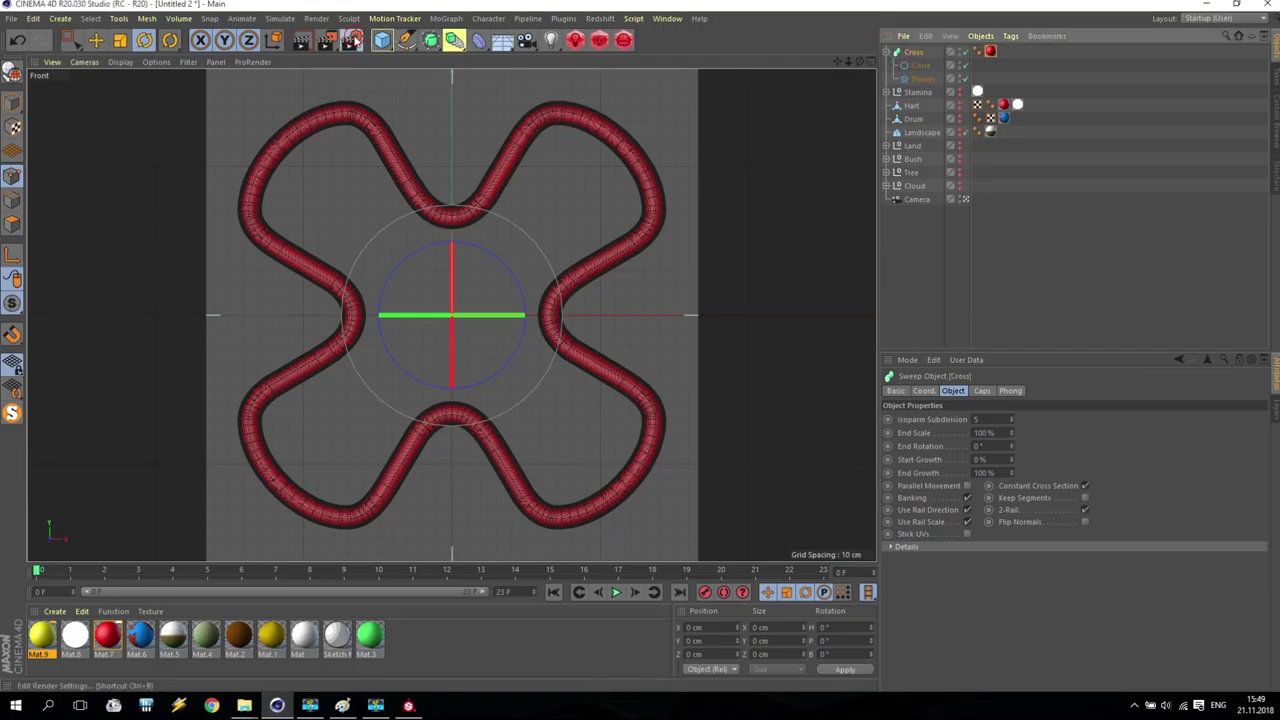
Change the render output file name from StaminaZero to Cross and render the image
click(350, 41)
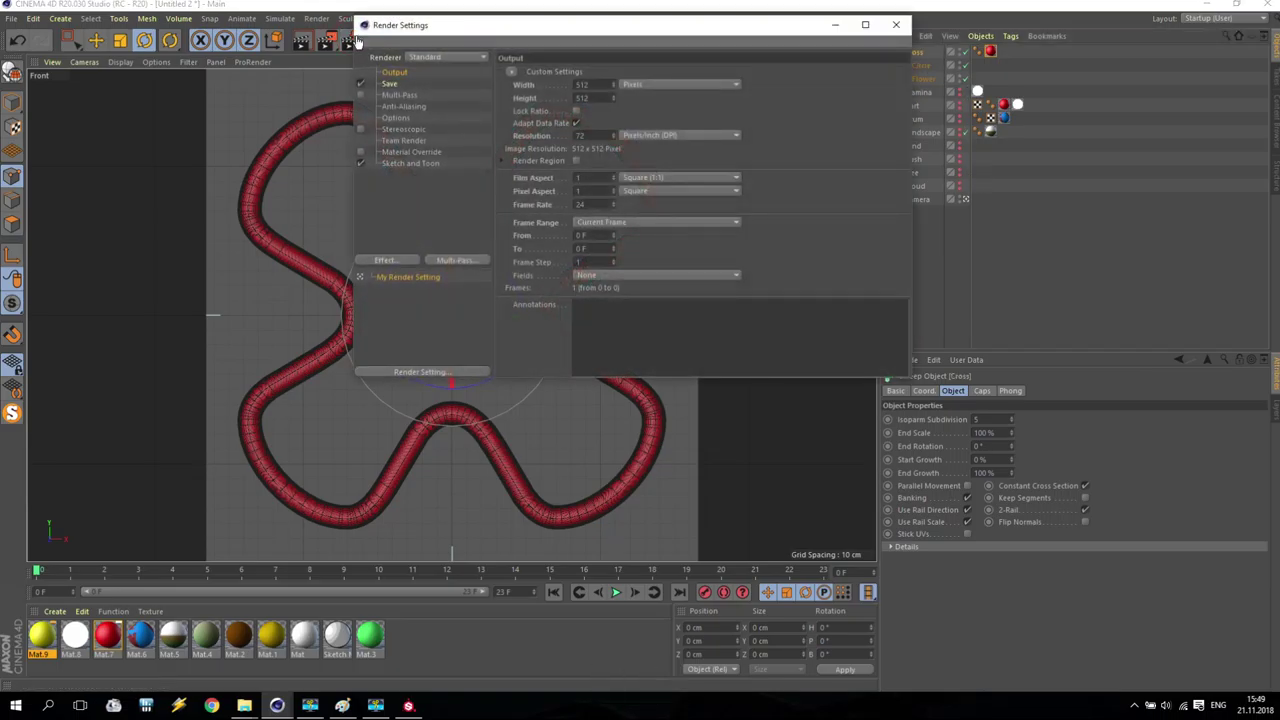
click(390, 84)
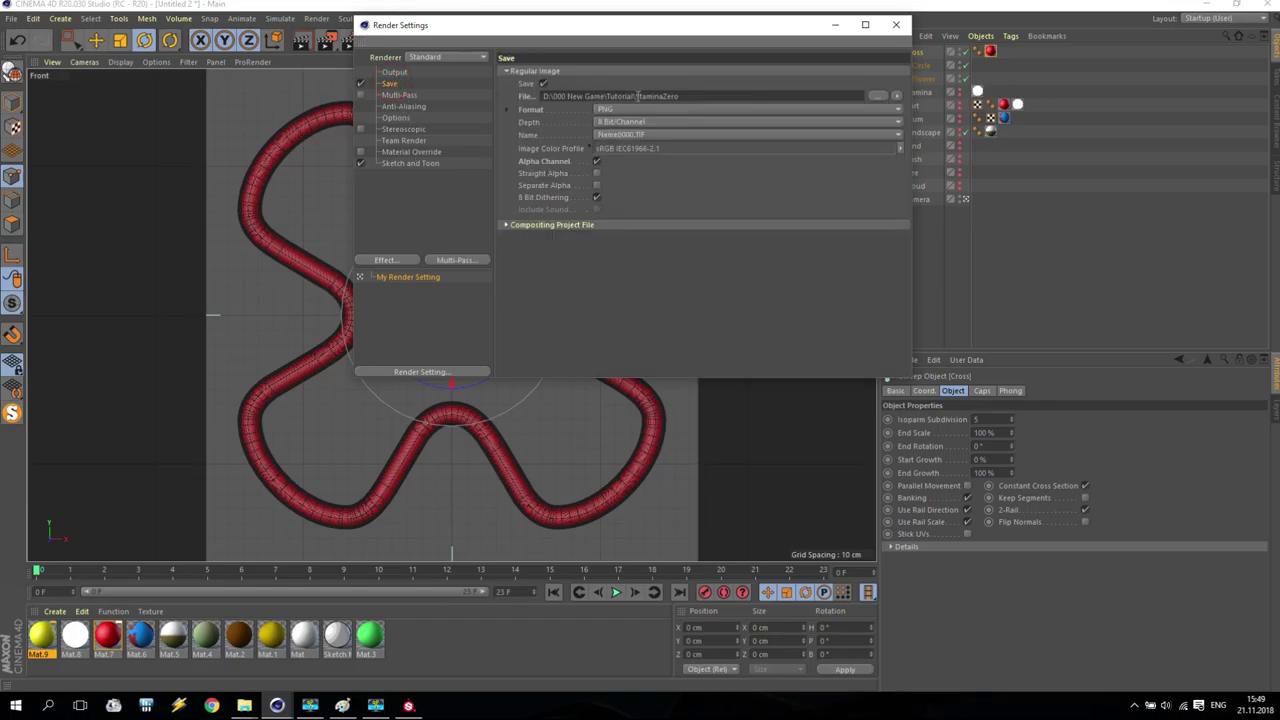
drag(637, 96, 777, 100)
text(Cross)
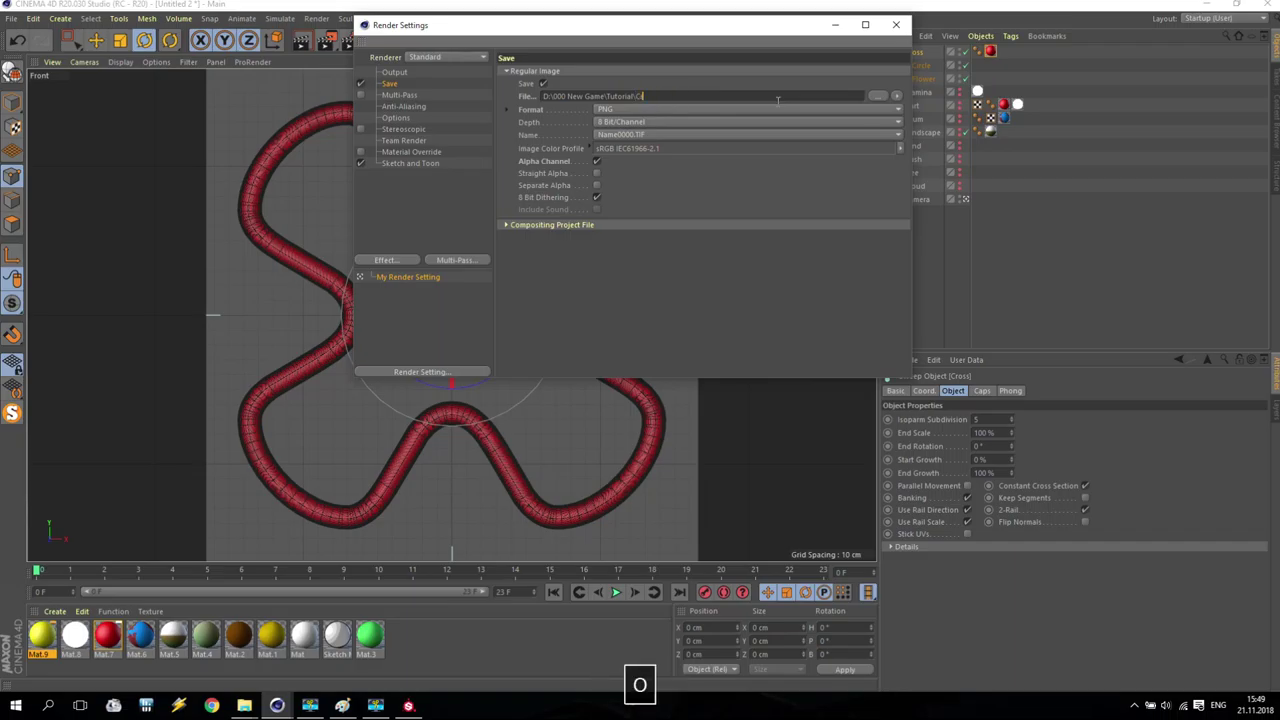
click(896, 25)
click(345, 40)
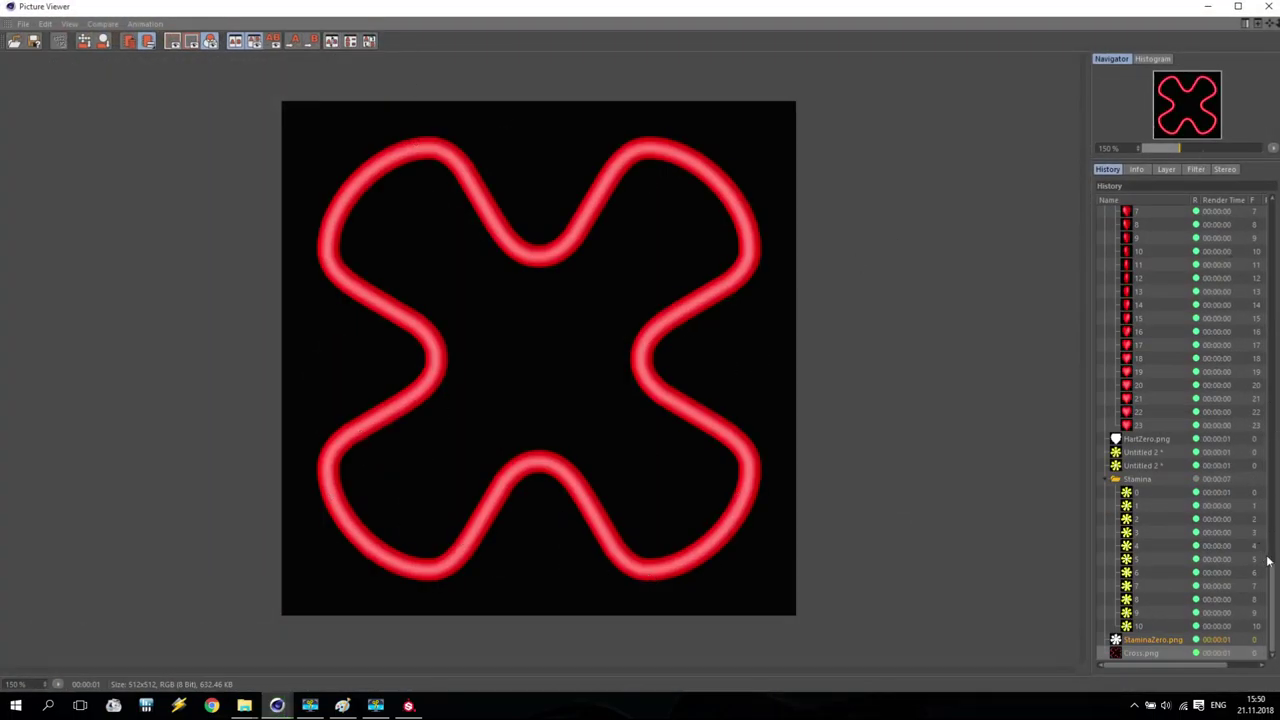
Compare the red cross render with the earlier Bull forest scene render from the Picture Viewer history
drag(1268, 562, 1190, 225)
click(1130, 213)
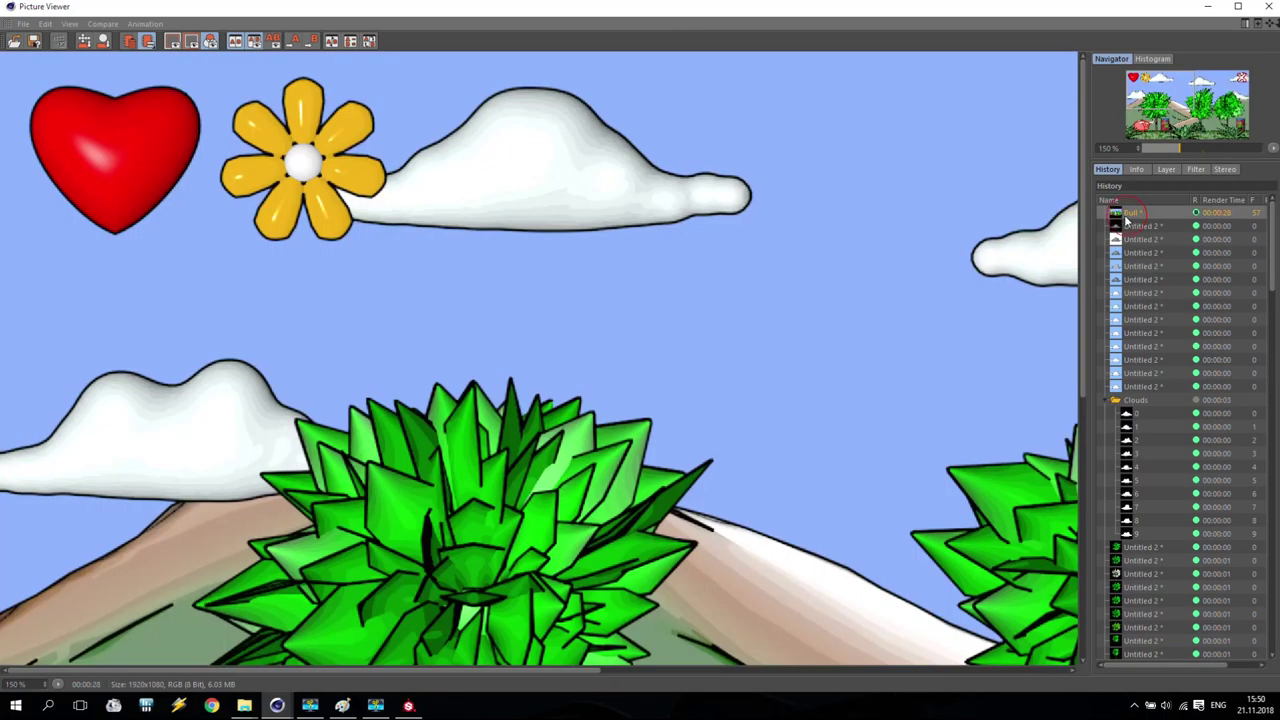
scroll(920, 194, down, 2)
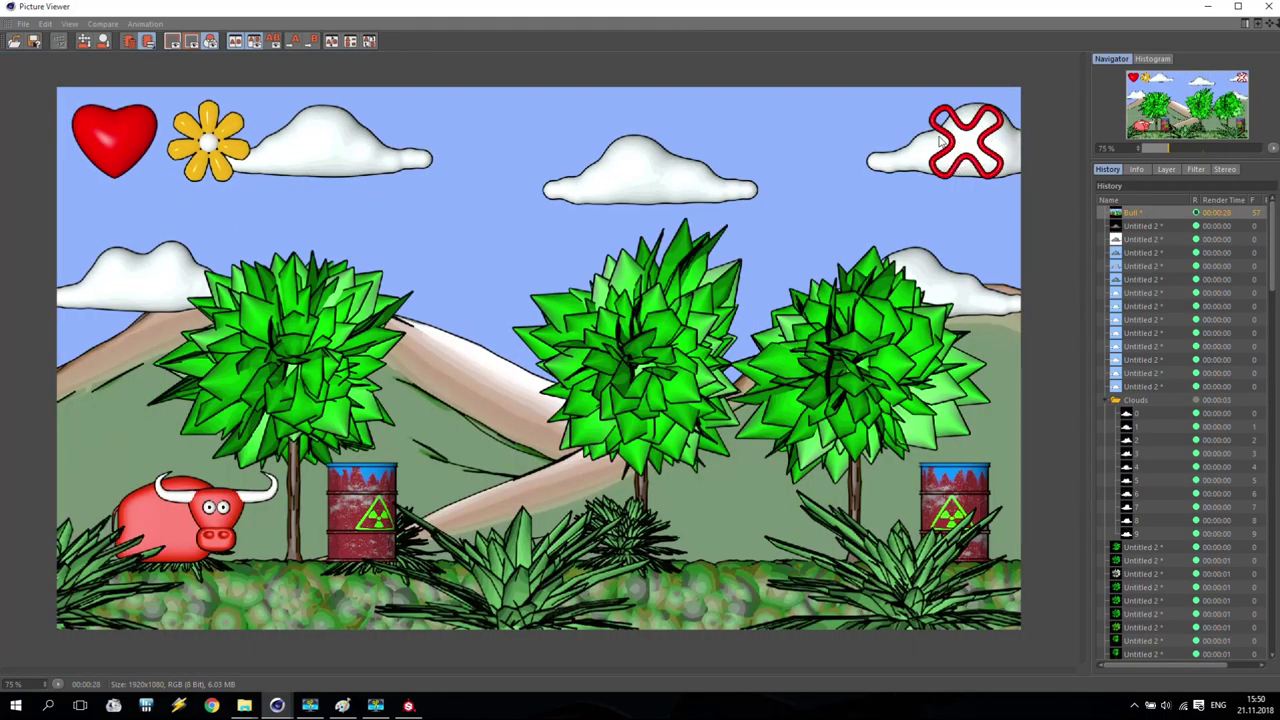
click(1208, 6)
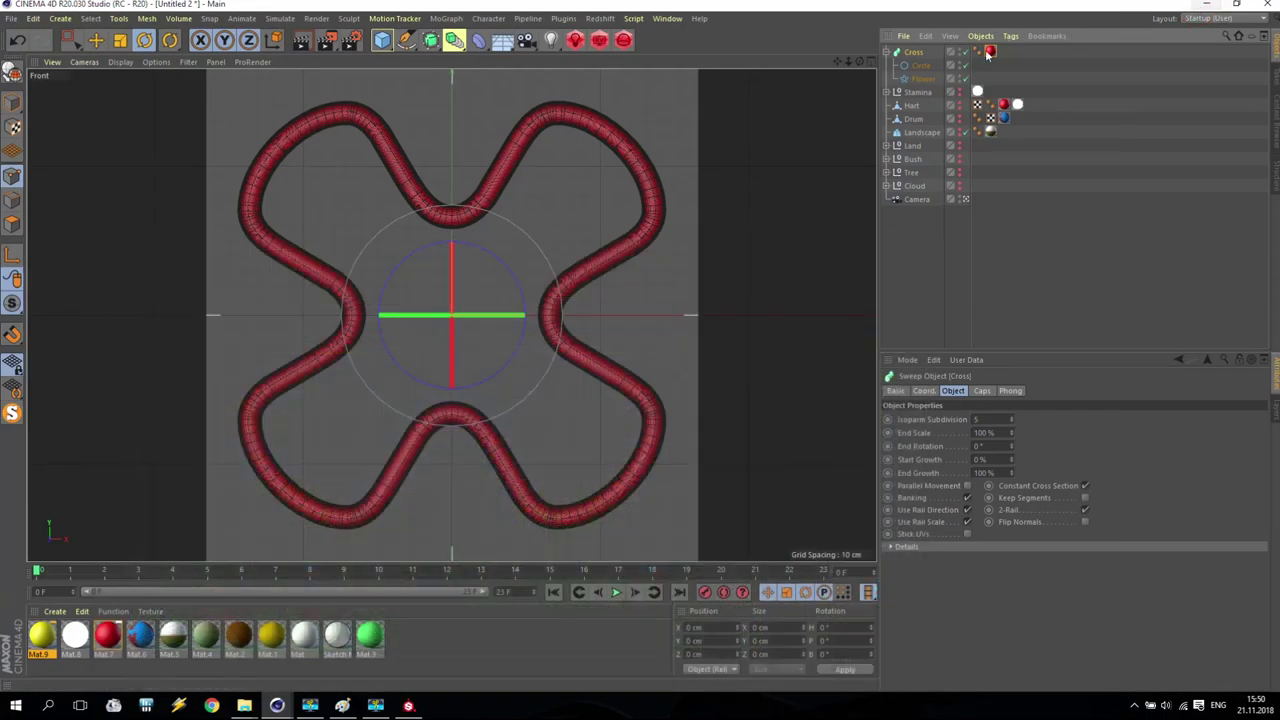
Lower the Flower spline's inner radius to 49 cm and re-render, overwriting Cross.png
click(926, 78)
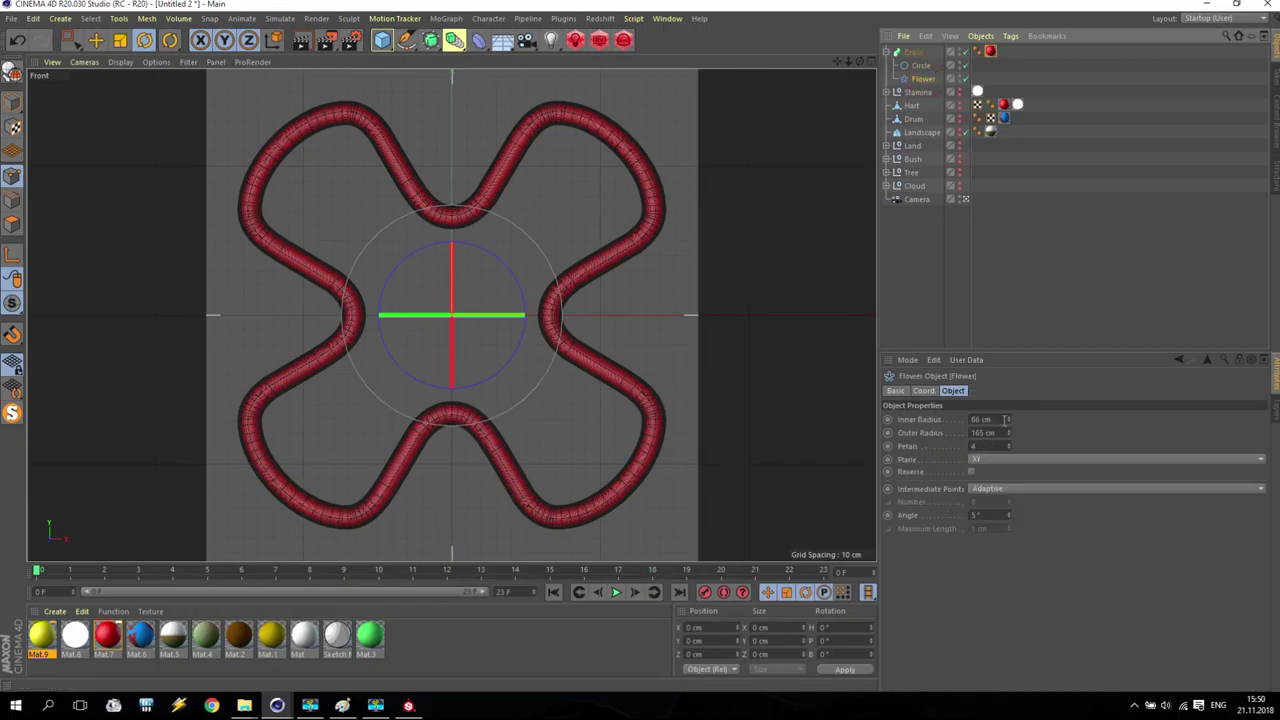
drag(1009, 420, 1006, 448)
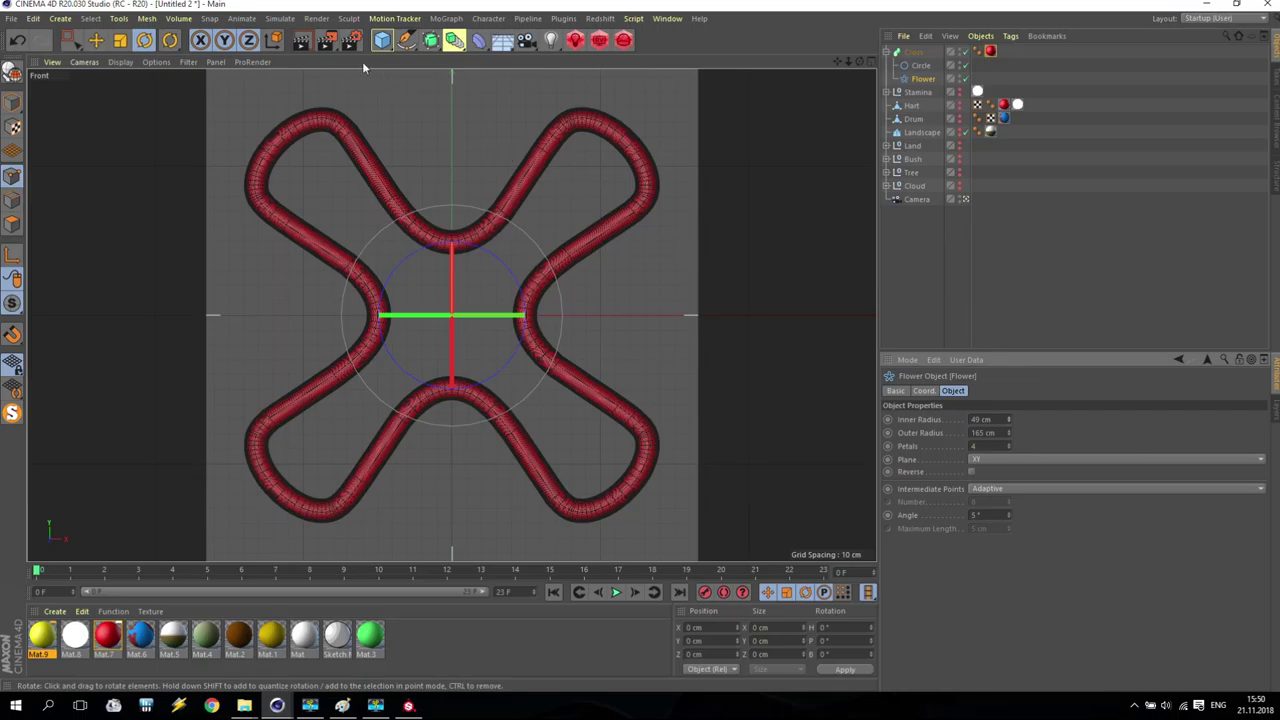
click(326, 40)
click(658, 400)
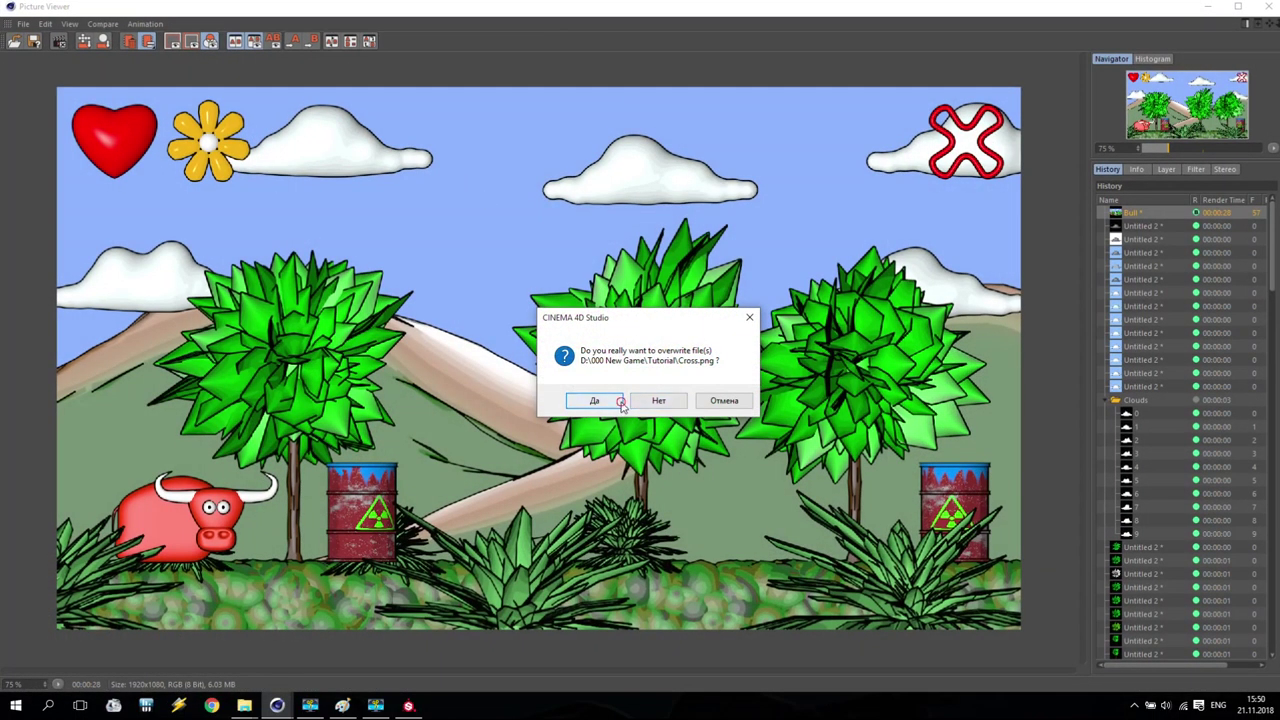
scroll(577, 403, up, 2)
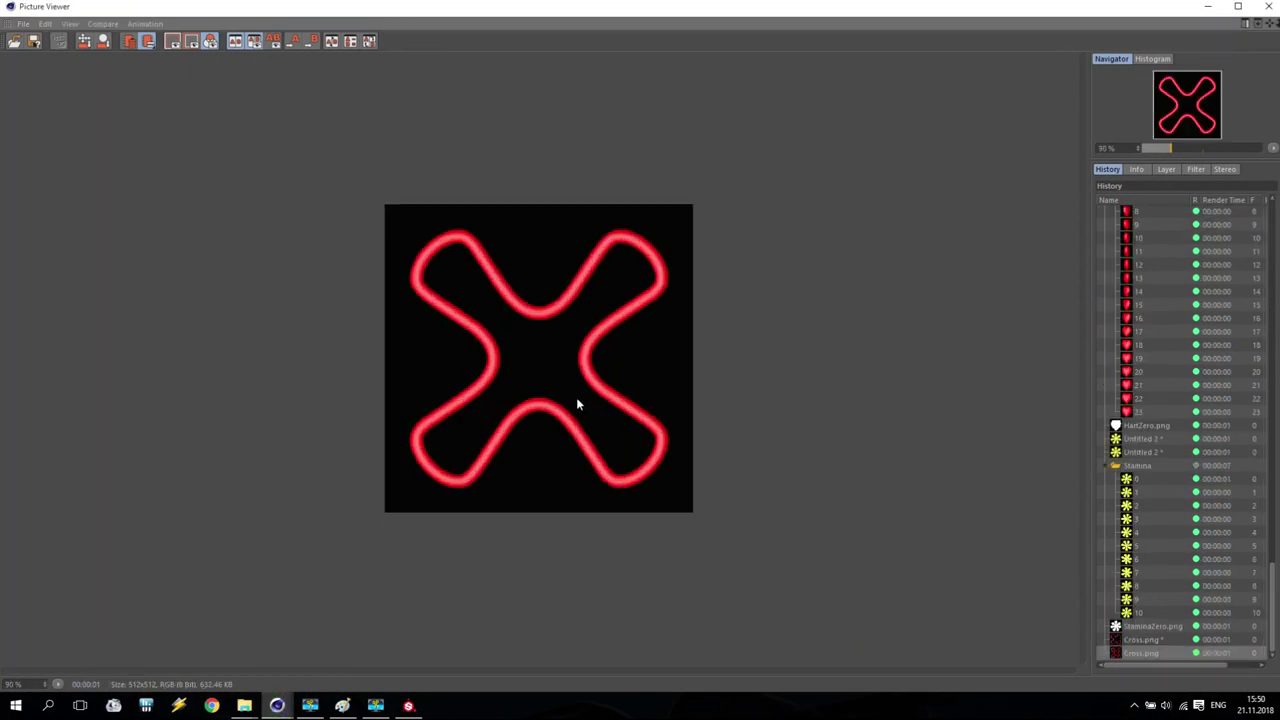
click(1266, 10)
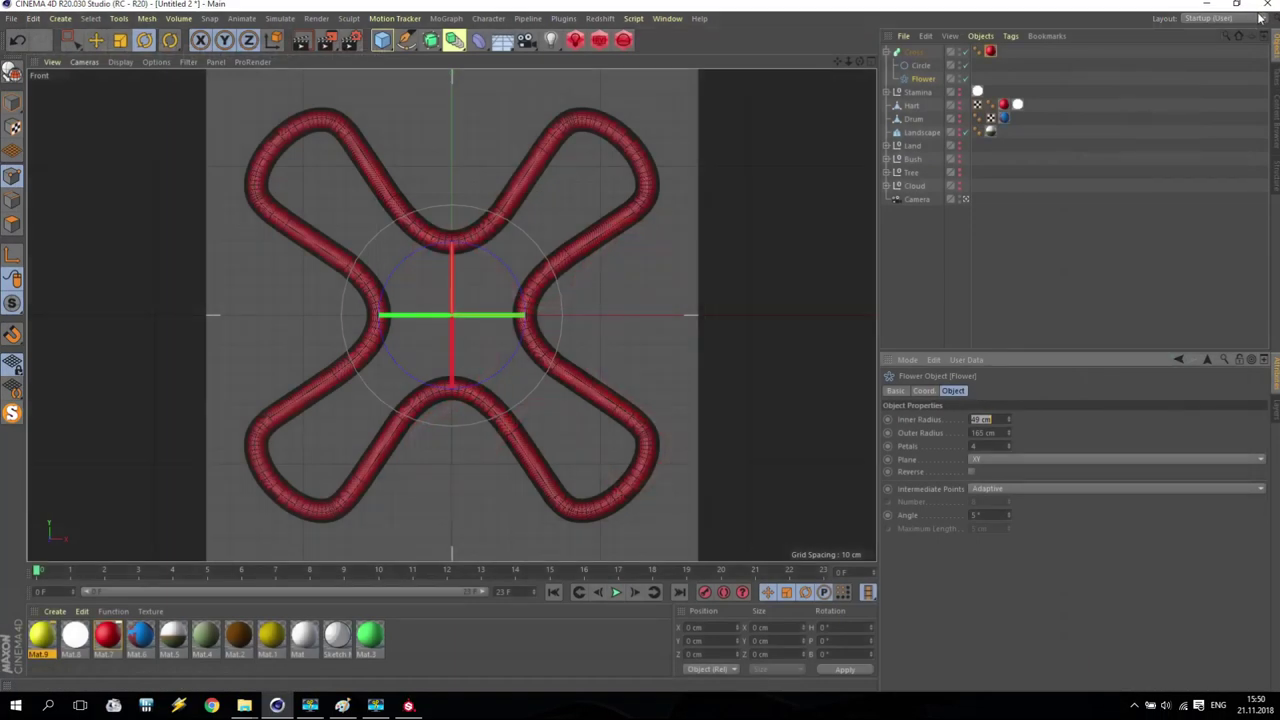
Select the Cross sweep and fold it in the Object Manager, hiding its circle and Flower children
click(912, 96)
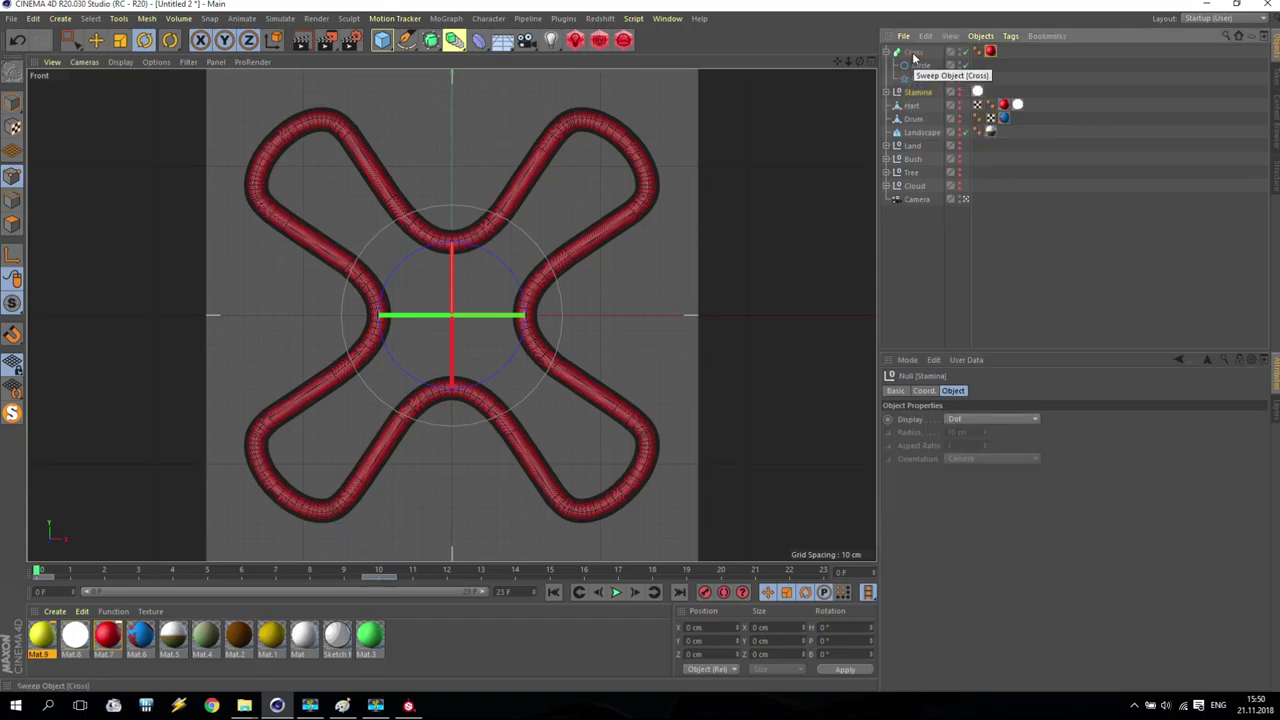
click(912, 52)
click(886, 52)
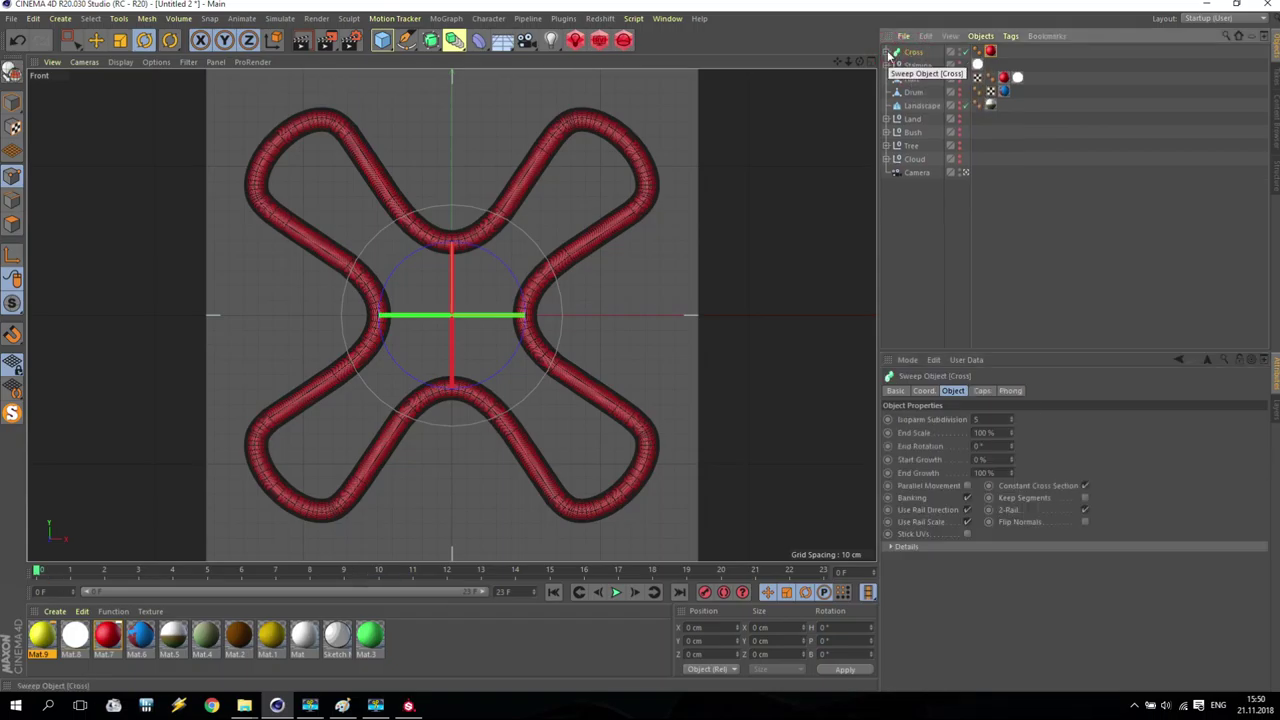